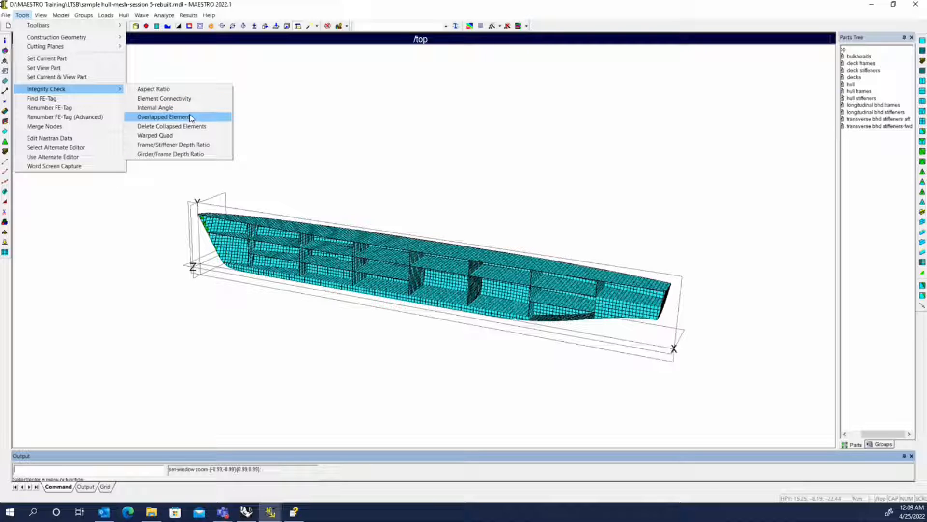
Step: Run the Free Edges check on the model, decline grouping all free-edge elements, and gather the possible modeling errors into a General group
{"action": "mouse_move", "coordinate": [42, 16]}
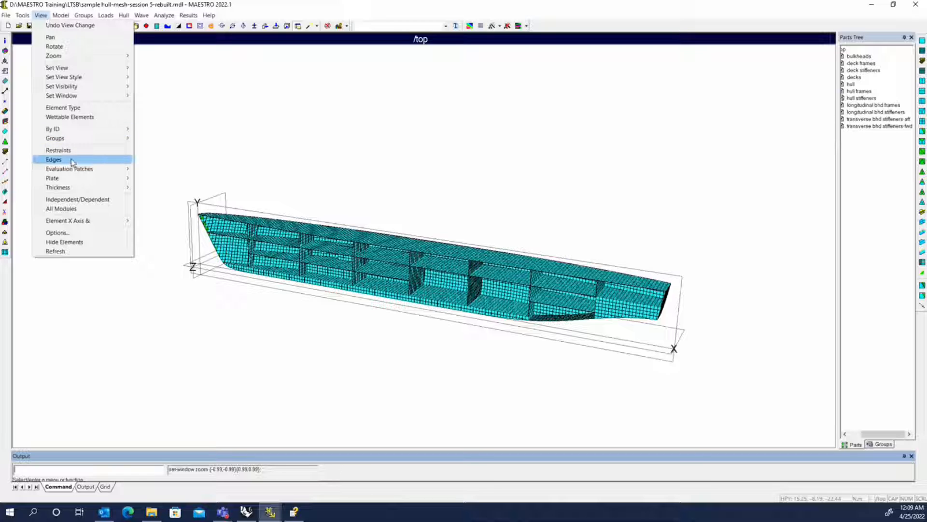
{"action": "mouse_move", "coordinate": [72, 162]}
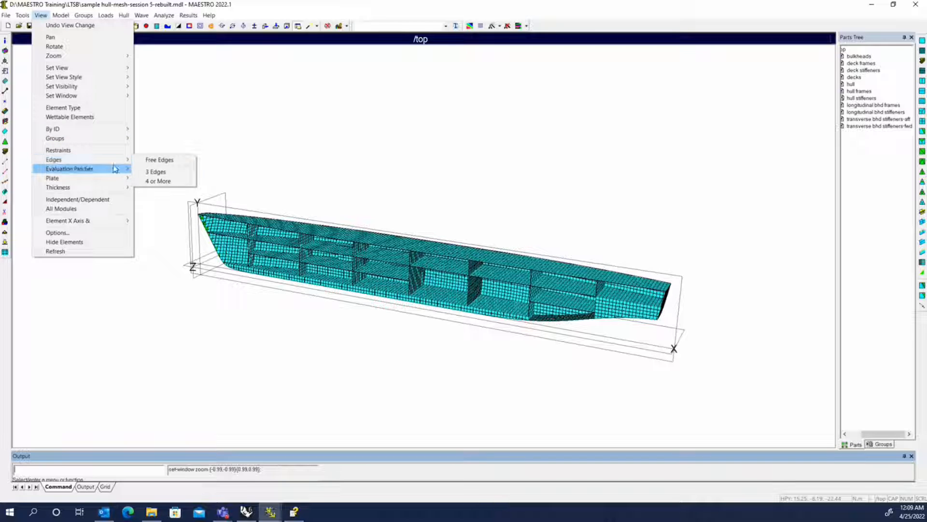
{"action": "left_click", "coordinate": [159, 159]}
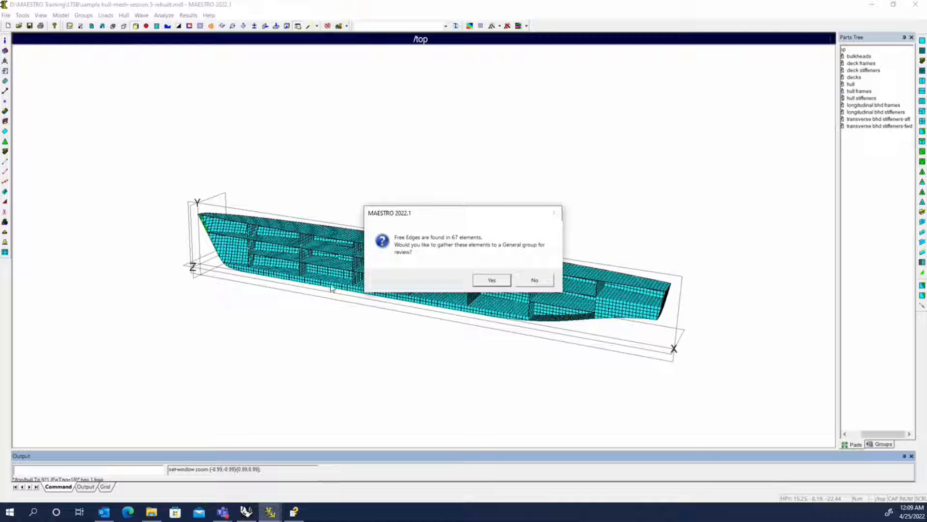
{"action": "left_click_drag", "start_coordinate": [443, 213], "coordinate": [528, 141]}
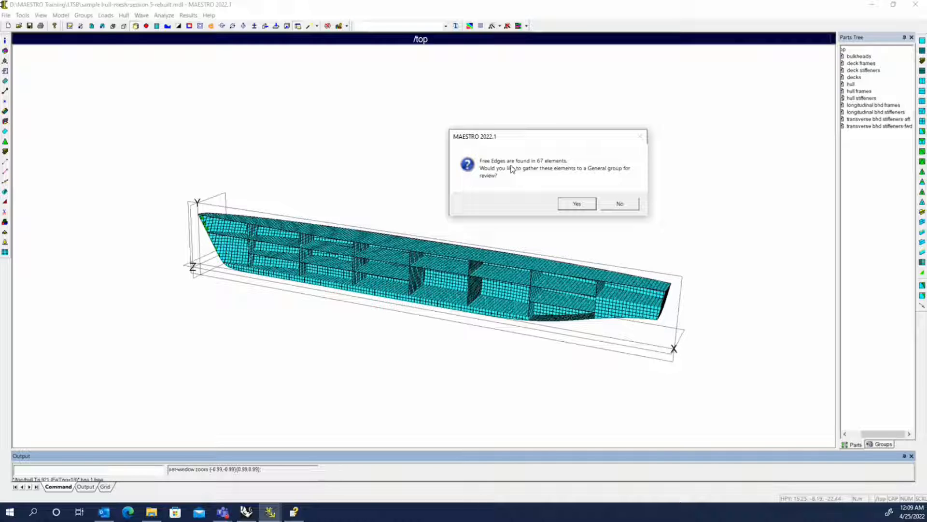
{"action": "left_click", "coordinate": [621, 205]}
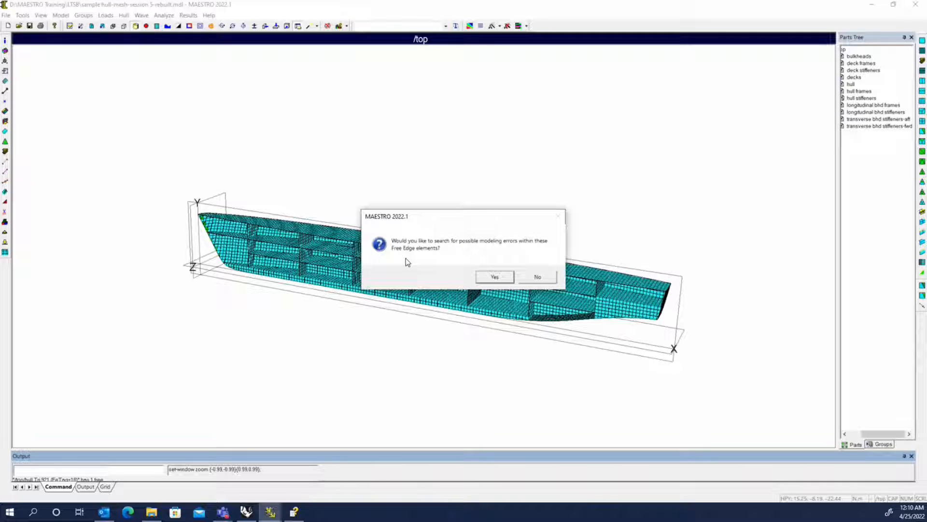
{"action": "left_click", "coordinate": [494, 276]}
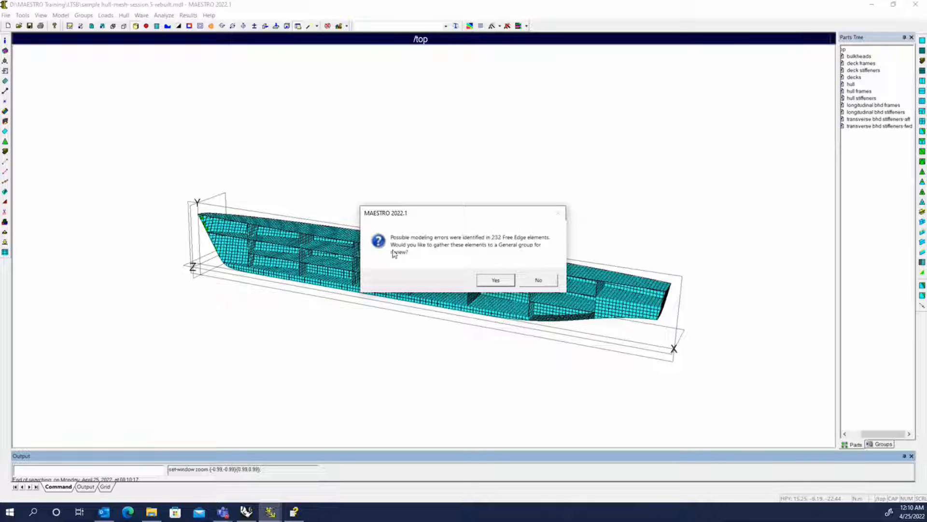
{"action": "left_click", "coordinate": [500, 280]}
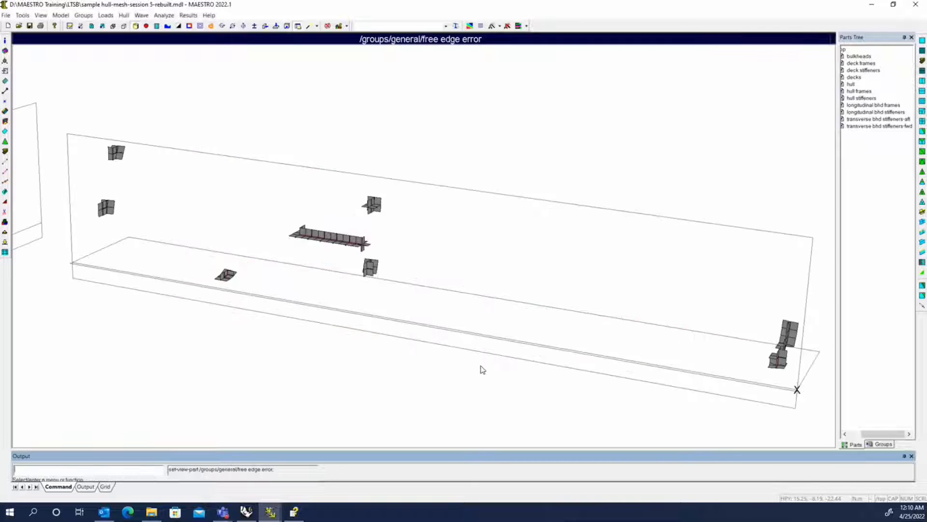
Step: List the general groups and examine the free edge error group's element clusters, including a close look at the red edges in the lower hull cluster
{"action": "left_click", "coordinate": [883, 444]}
{"action": "left_click", "coordinate": [853, 57]}
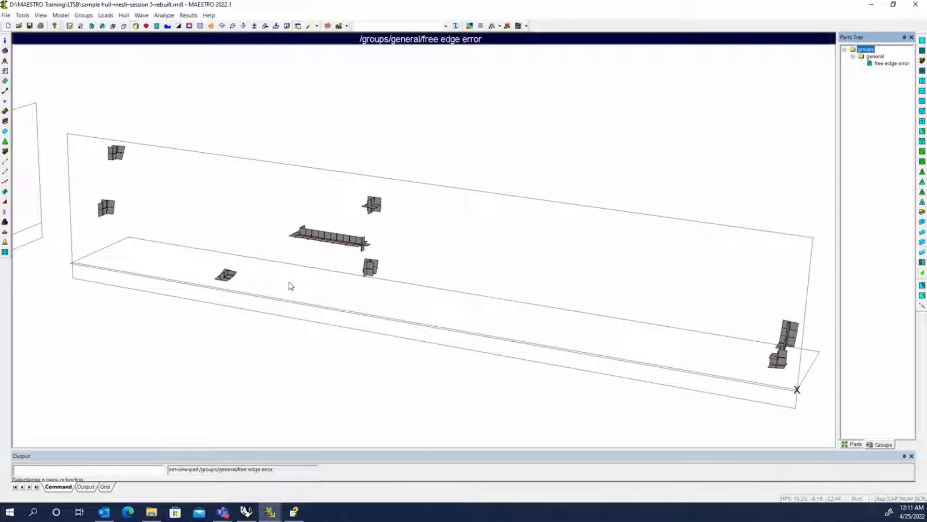
{"action": "middle_click_drag", "start_coordinate": [322, 280], "coordinate": [286, 312]}
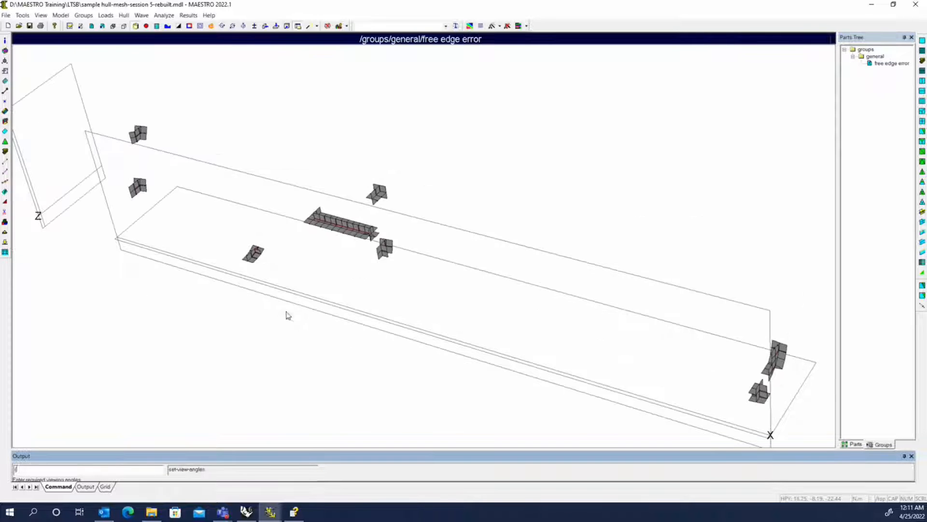
{"action": "middle_click_drag", "start_coordinate": [457, 294], "coordinate": [390, 272]}
{"action": "scroll", "coordinate": [213, 196], "scroll_direction": "up", "scroll_amount": 6}
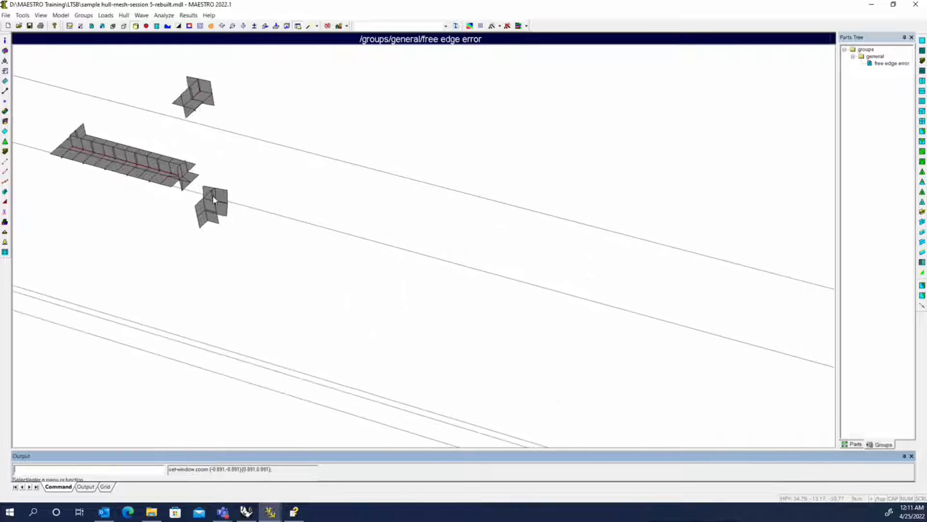
{"action": "middle_click_drag", "start_coordinate": [213, 195], "coordinate": [634, 285]}
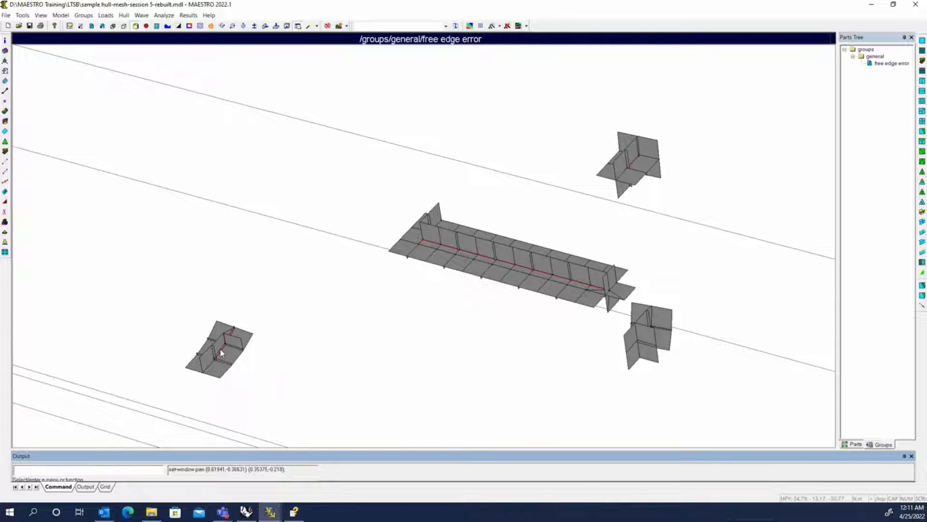
{"action": "middle_click_drag", "start_coordinate": [221, 353], "coordinate": [296, 345]}
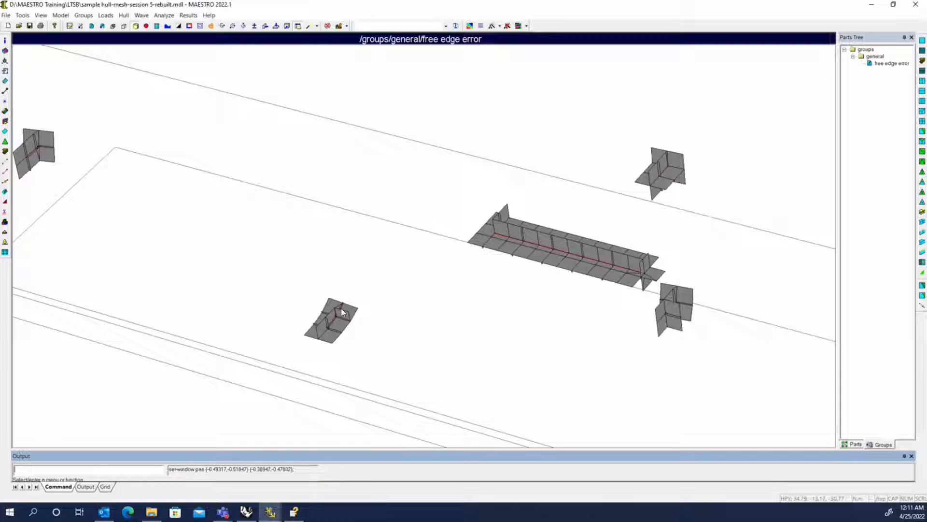
{"action": "scroll", "coordinate": [341, 308], "scroll_direction": "up", "scroll_amount": 5}
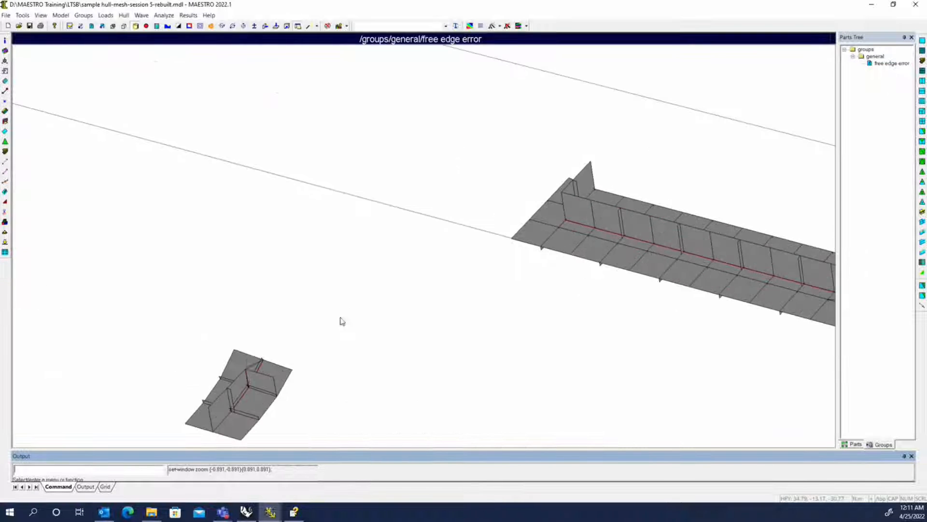
{"action": "scroll", "coordinate": [349, 276], "scroll_direction": "up", "scroll_amount": 5}
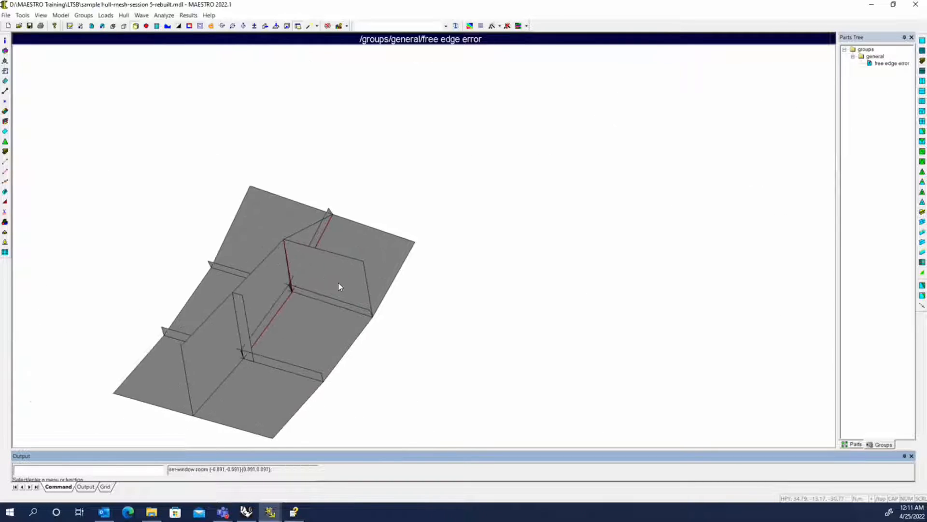
{"action": "scroll", "coordinate": [426, 238], "scroll_direction": "up", "scroll_amount": 4}
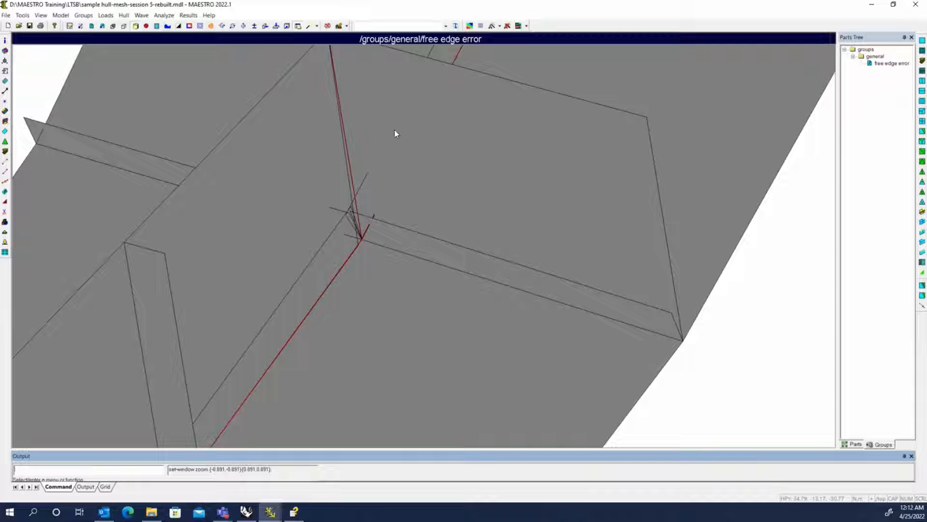
{"action": "scroll", "coordinate": [389, 264], "scroll_direction": "down", "scroll_amount": 10}
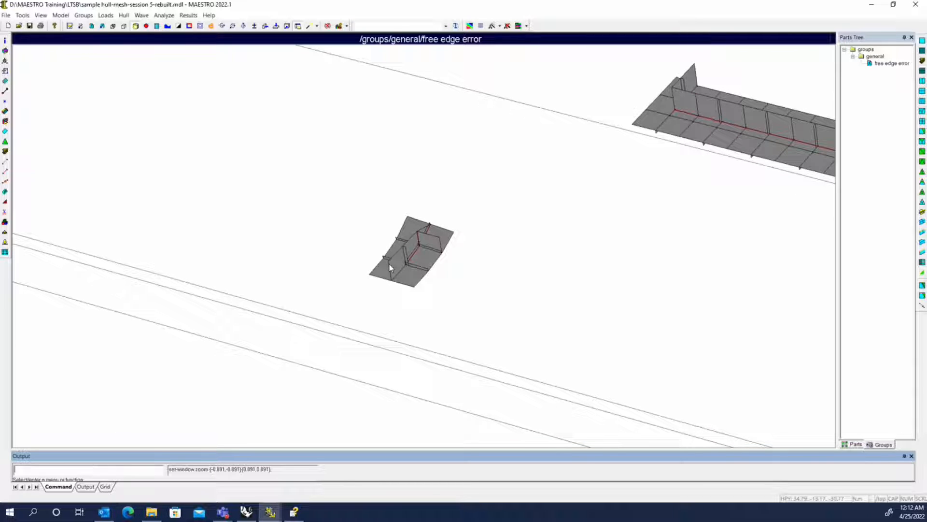
{"action": "scroll", "coordinate": [280, 210], "scroll_direction": "down", "scroll_amount": 3}
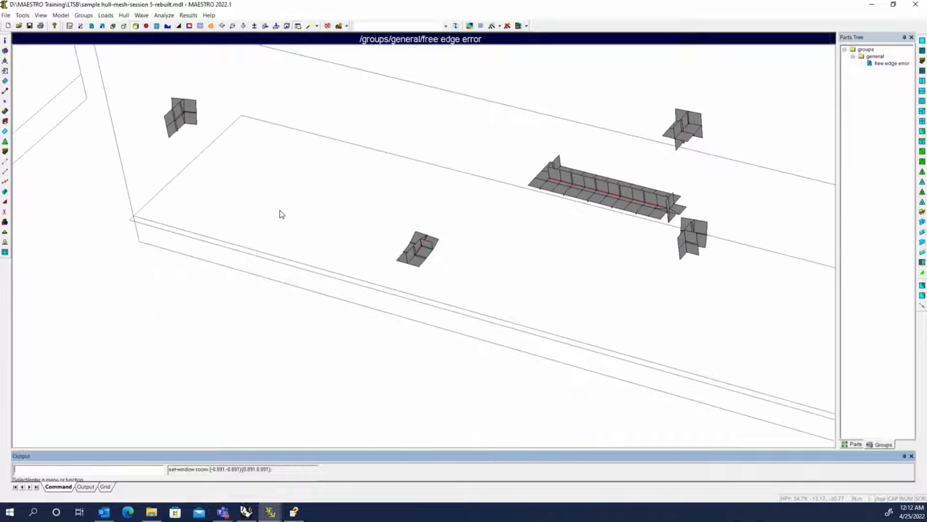
{"action": "scroll", "coordinate": [562, 253], "scroll_direction": "down", "scroll_amount": 5}
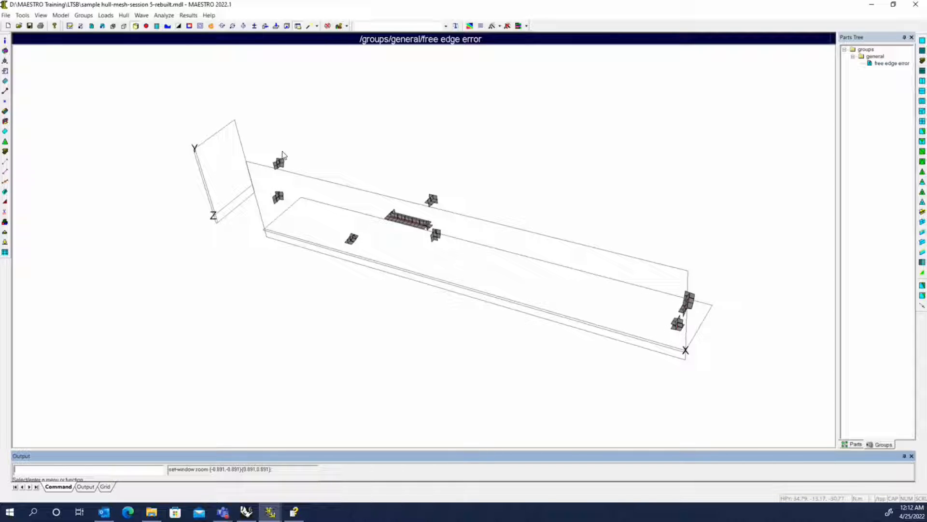
Step: Show the free edge error group in Context Default Color within the whole model and examine where its elements lie in the hull
{"action": "right_click", "coordinate": [882, 64]}
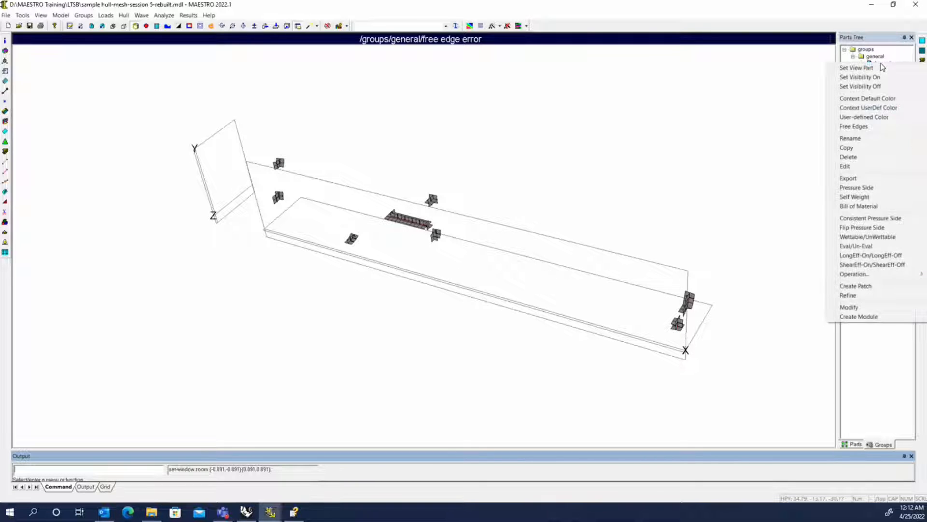
{"action": "left_click", "coordinate": [886, 99]}
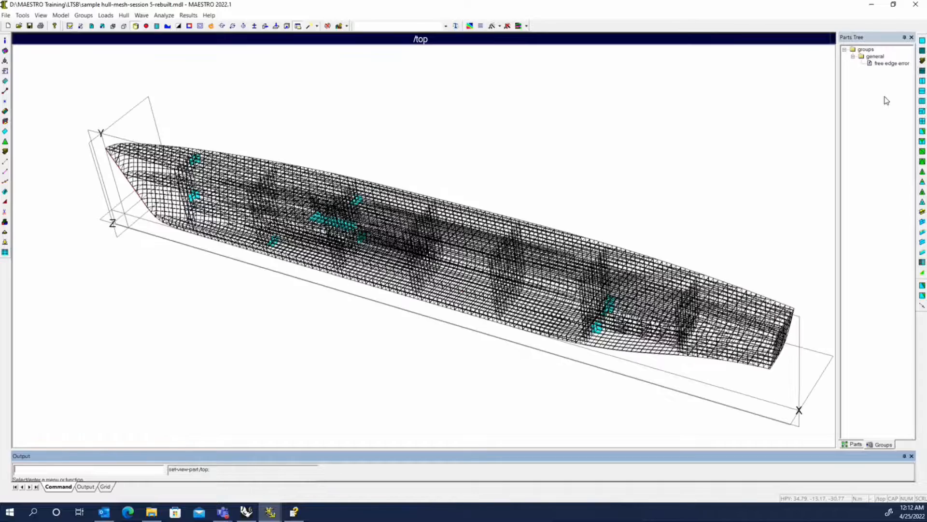
{"action": "middle_click_drag", "start_coordinate": [461, 324], "coordinate": [571, 305]}
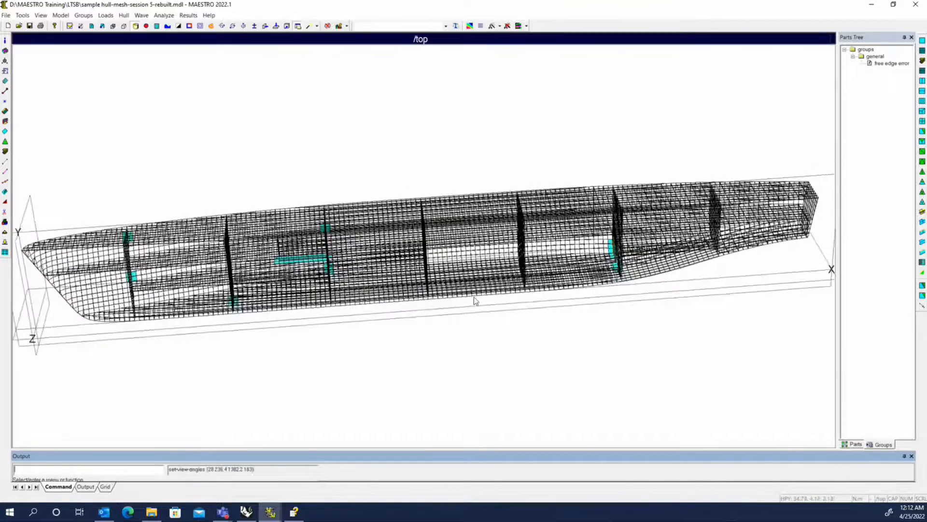
{"action": "middle_click_drag", "start_coordinate": [474, 301], "coordinate": [499, 283]}
{"action": "middle_click_drag", "start_coordinate": [184, 231], "coordinate": [345, 210]}
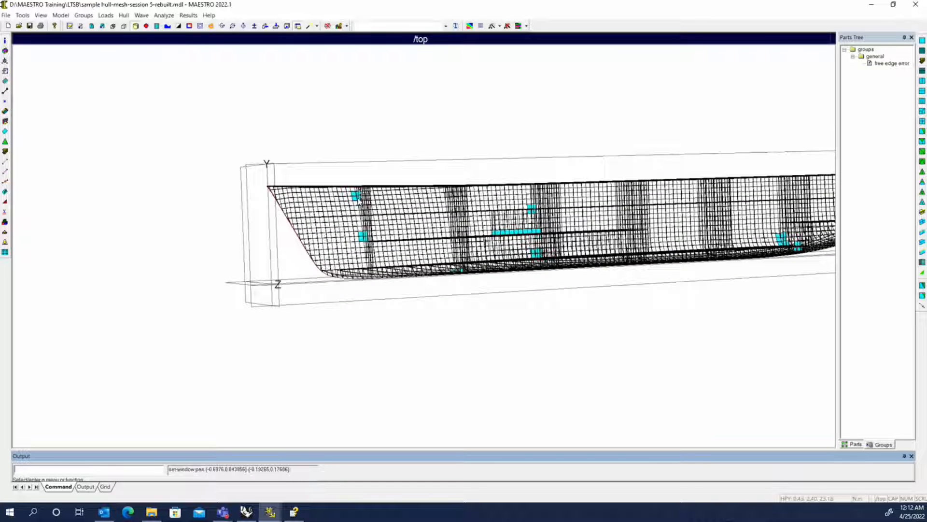
{"action": "middle_click_drag", "start_coordinate": [439, 277], "coordinate": [298, 231]}
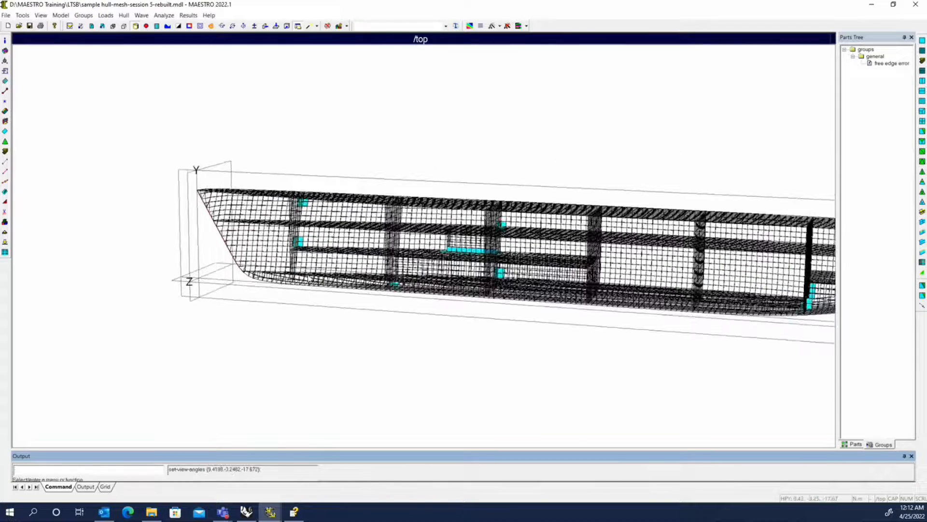
{"action": "scroll", "coordinate": [312, 278], "scroll_direction": "up", "scroll_amount": 3}
{"action": "middle_click_drag", "start_coordinate": [421, 283], "coordinate": [505, 257]}
{"action": "scroll", "coordinate": [721, 278], "scroll_direction": "up", "scroll_amount": 4}
{"action": "scroll", "coordinate": [505, 256], "scroll_direction": "up", "scroll_amount": 3}
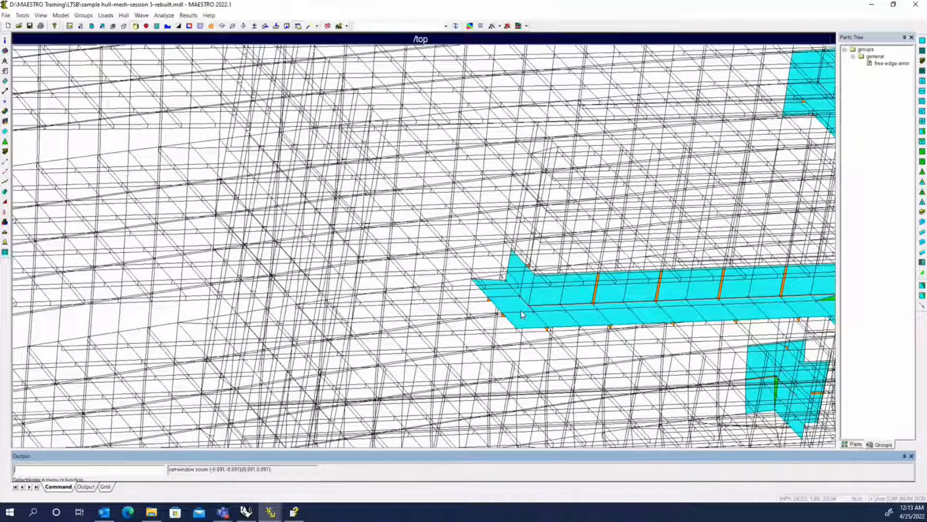
{"action": "scroll", "coordinate": [522, 314], "scroll_direction": "down", "scroll_amount": 5}
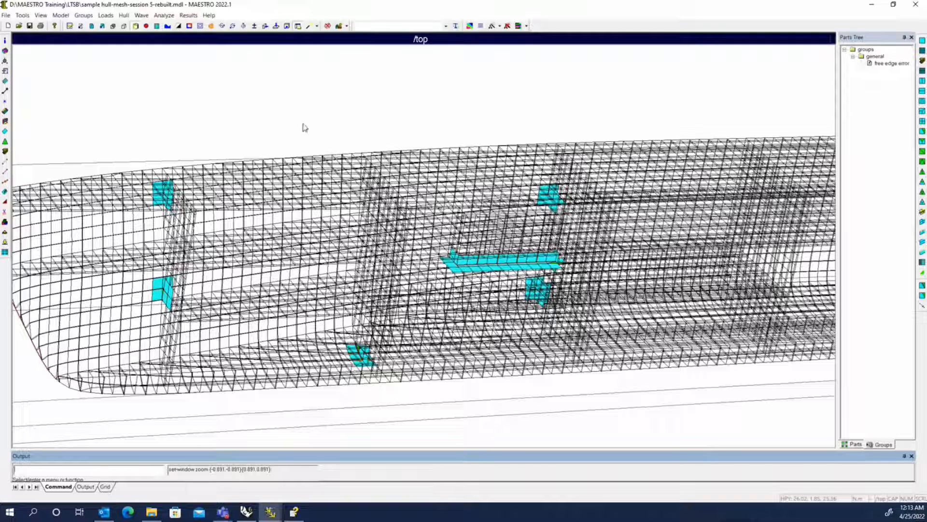
Step: Return the whole model to the Element Type display and refresh the view
{"action": "right_click", "coordinate": [264, 126]}
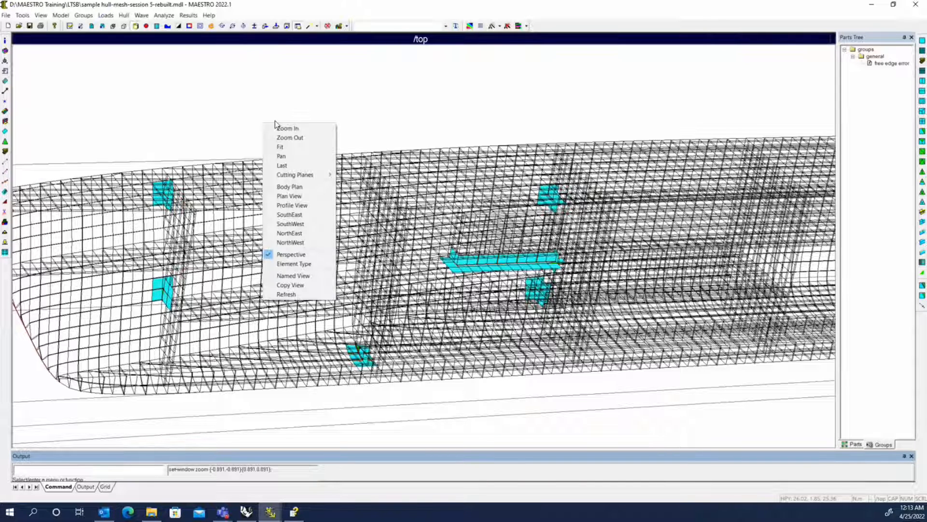
{"action": "key", "text": "Escape"}
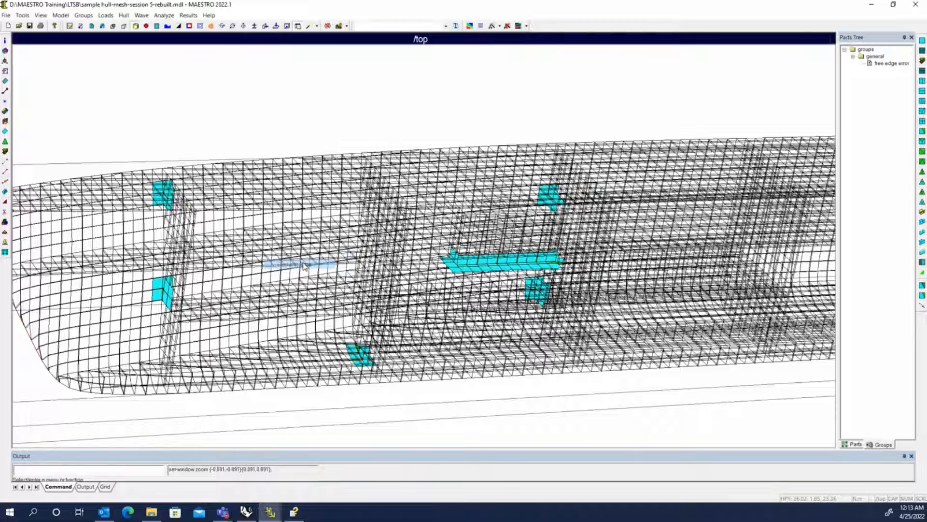
{"action": "right_click", "coordinate": [283, 140]}
{"action": "left_click", "coordinate": [332, 310]}
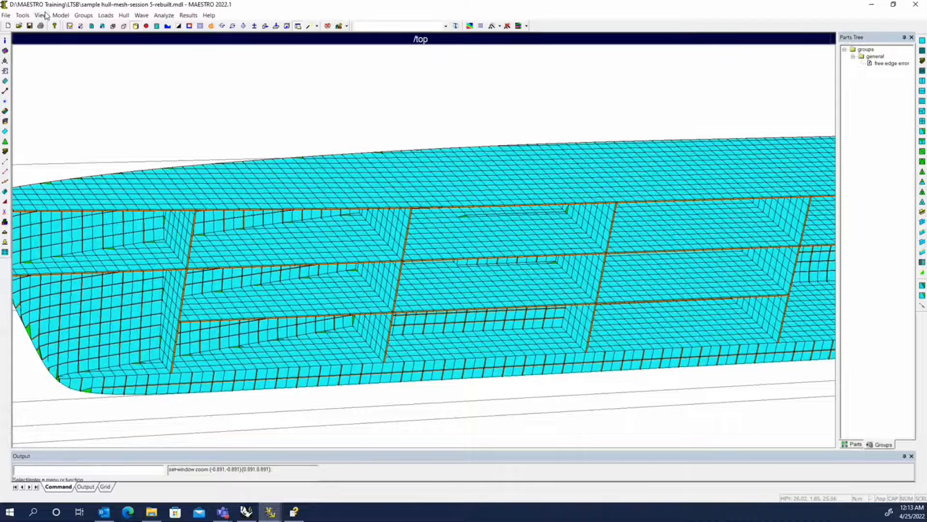
Step: Rerun the Free Edges check, decline grouping all free-edge elements, and gather the possible modeling errors for review again
{"action": "left_click", "coordinate": [41, 15]}
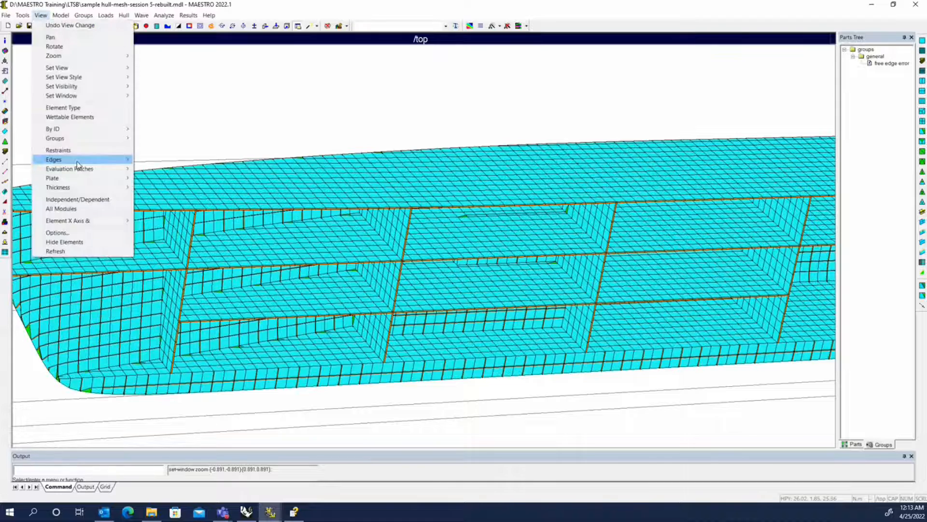
{"action": "mouse_move", "coordinate": [76, 161]}
{"action": "left_click", "coordinate": [149, 161]}
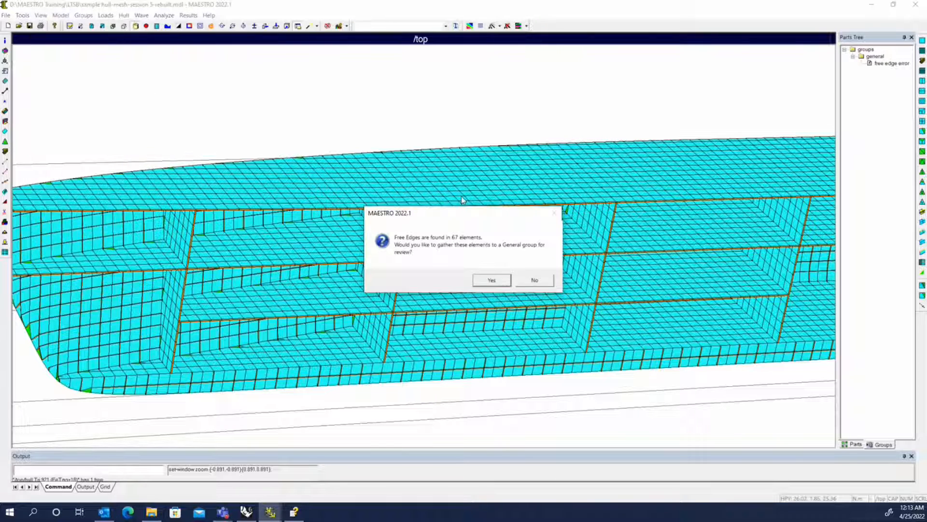
{"action": "left_click", "coordinate": [530, 280]}
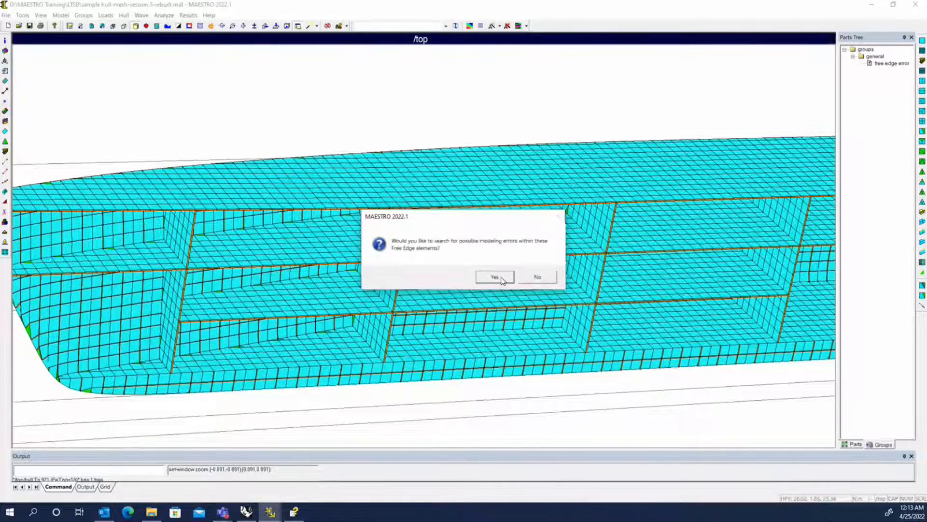
{"action": "left_click", "coordinate": [494, 279]}
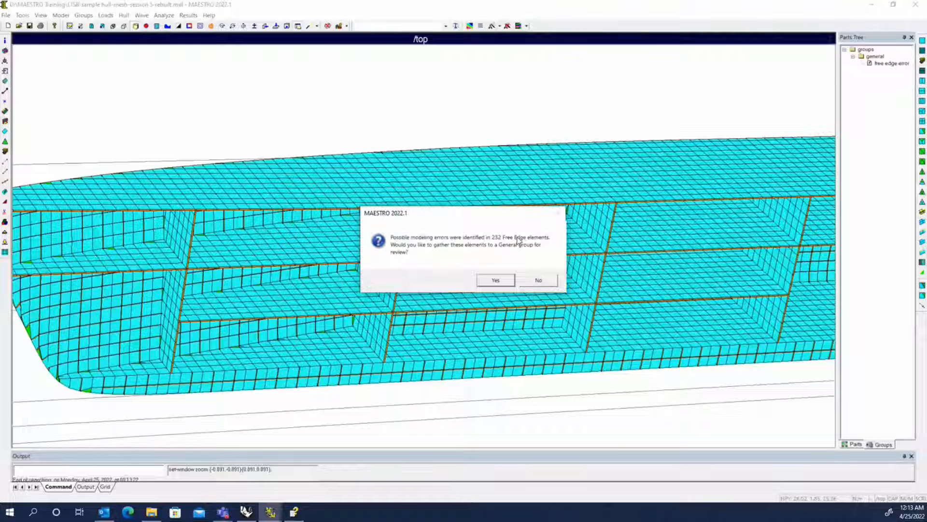
{"action": "left_click", "coordinate": [499, 283]}
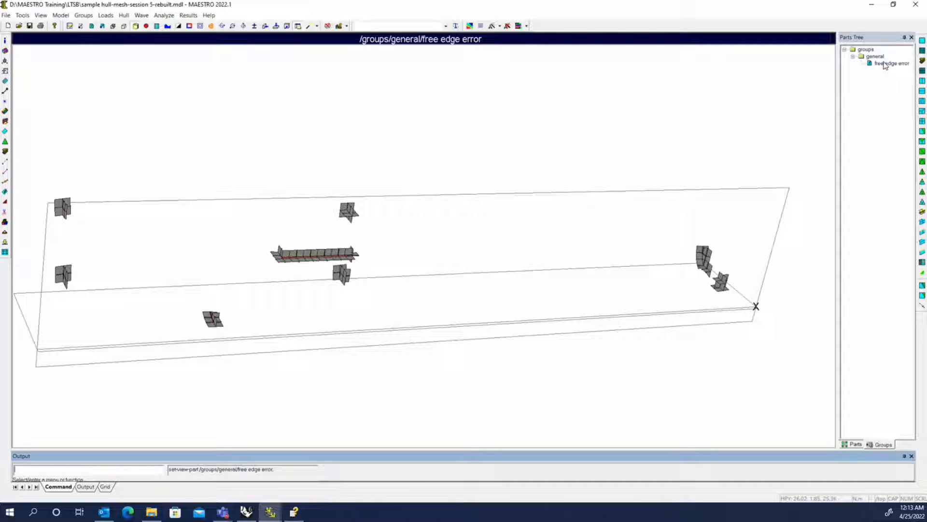
{"action": "scroll", "coordinate": [865, 113], "scroll_direction": "down", "scroll_amount": 2}
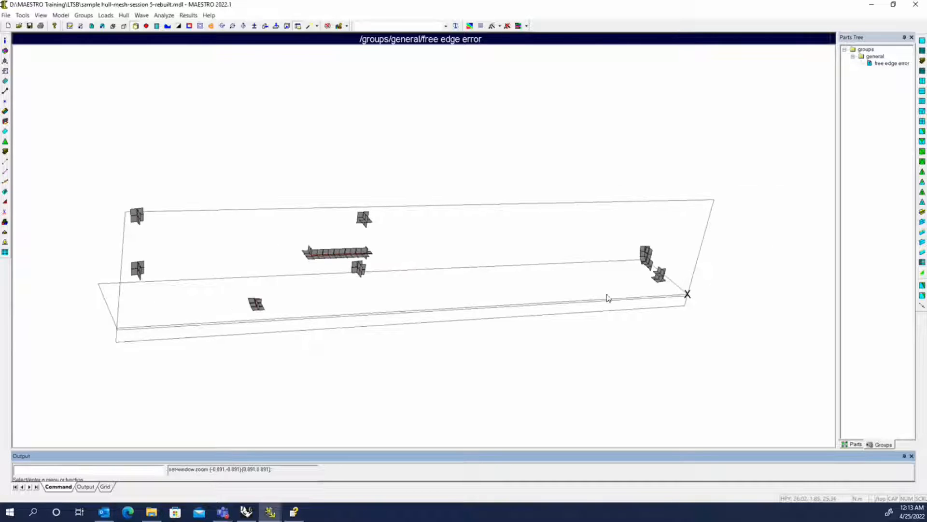
{"action": "middle_click_drag", "start_coordinate": [569, 305], "coordinate": [400, 281]}
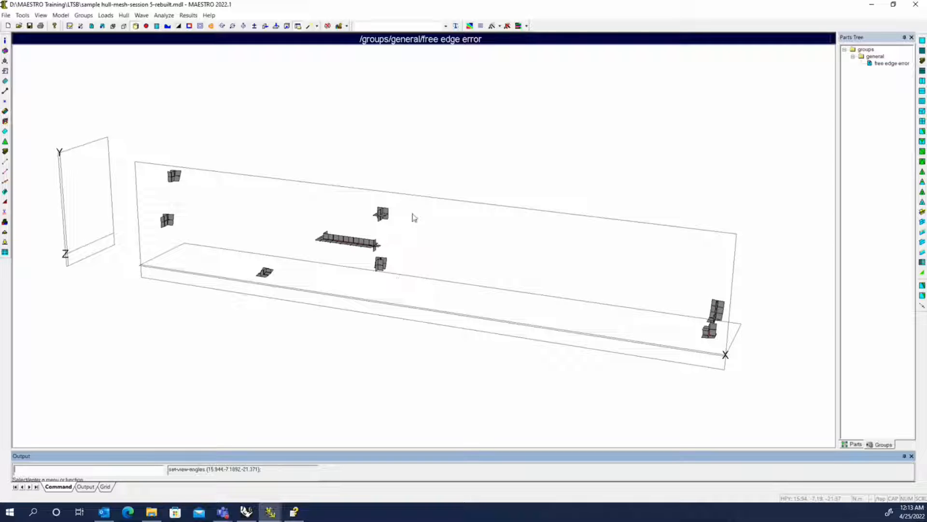
Step: Split the quad below the red free edge in the upper cluster nearest the origin, with the dividing line meeting the midpoint of that edge
{"action": "scroll", "coordinate": [417, 208], "scroll_direction": "up", "scroll_amount": 3}
{"action": "middle_click_drag", "start_coordinate": [229, 197], "coordinate": [367, 215]}
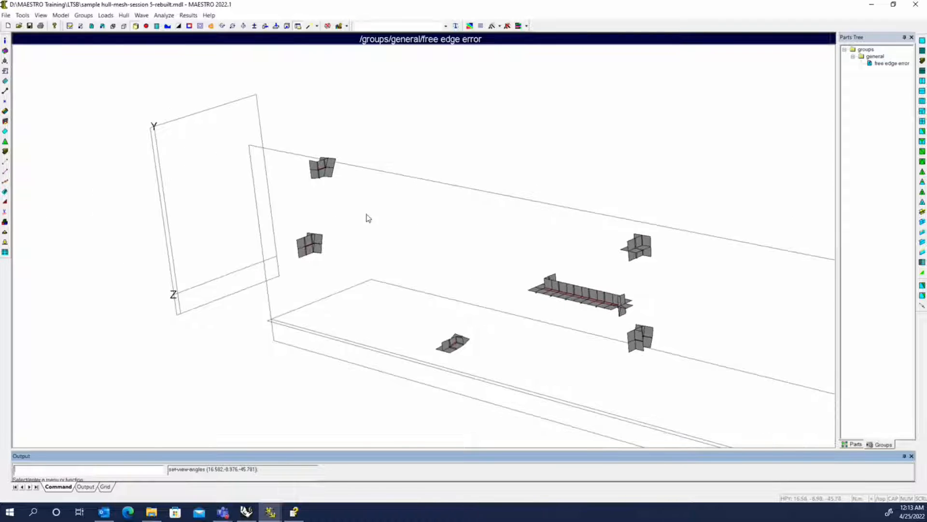
{"action": "scroll", "coordinate": [445, 304], "scroll_direction": "up", "scroll_amount": 5}
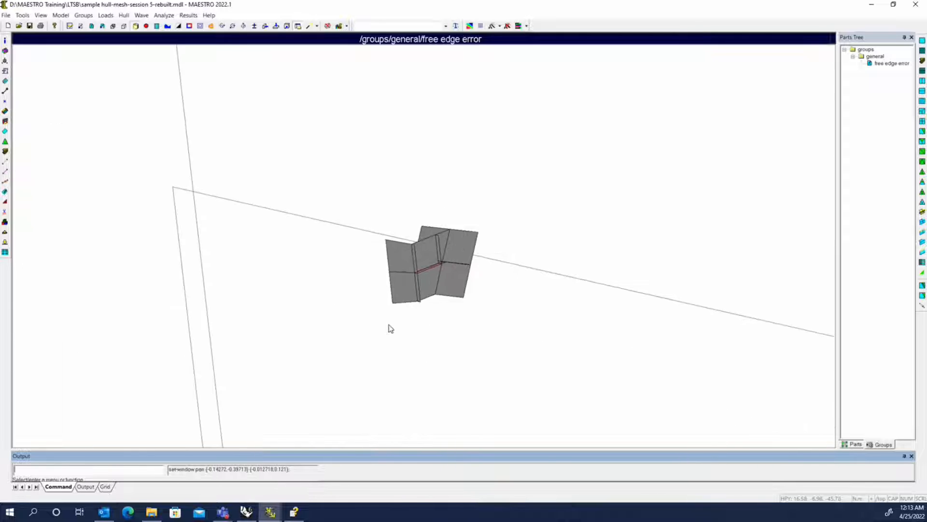
{"action": "scroll", "coordinate": [422, 330], "scroll_direction": "up", "scroll_amount": 5}
{"action": "middle_click_drag", "start_coordinate": [452, 289], "coordinate": [440, 270]}
{"action": "middle_click_drag", "start_coordinate": [487, 392], "coordinate": [389, 138]}
{"action": "middle_click_drag", "start_coordinate": [397, 249], "coordinate": [329, 191]}
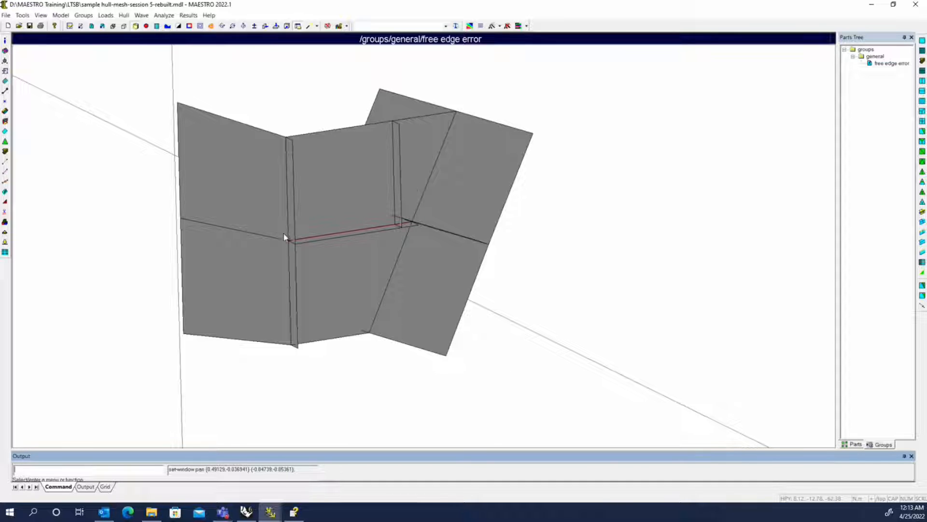
{"action": "left_click", "coordinate": [923, 131]}
{"action": "left_click", "coordinate": [379, 271]}
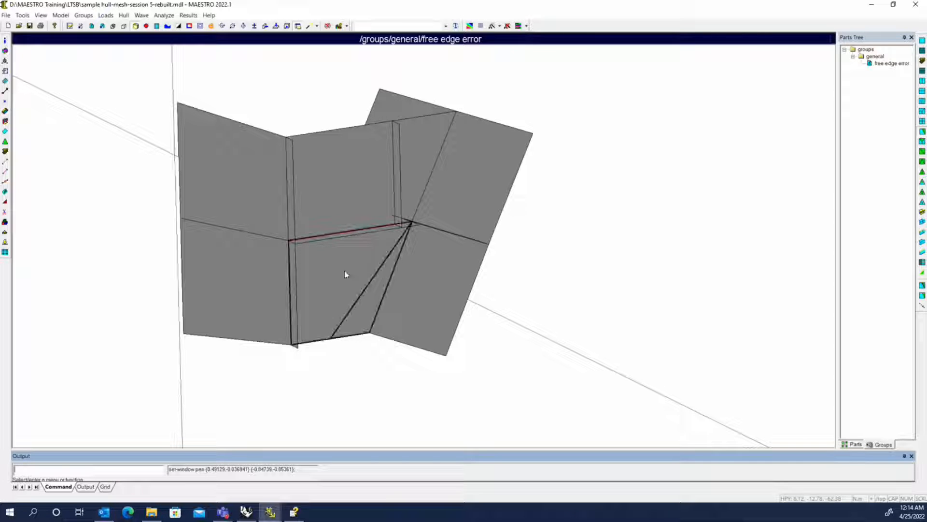
{"action": "right_click", "coordinate": [343, 270]}
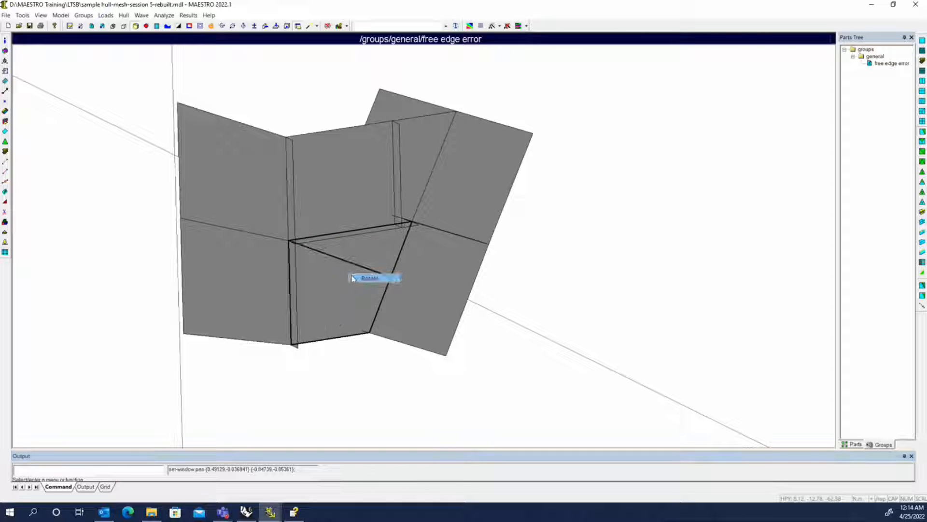
{"action": "left_click", "coordinate": [359, 275]}
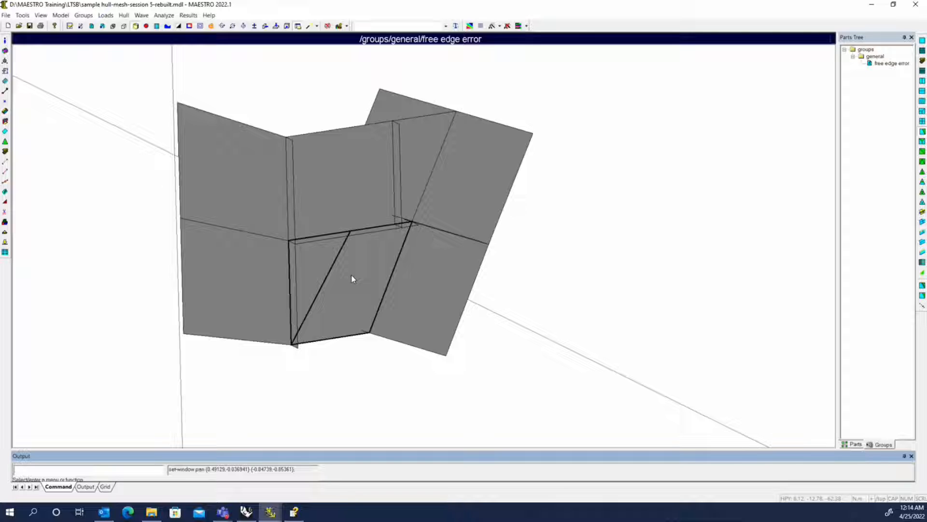
{"action": "left_click", "coordinate": [360, 232]}
{"action": "key", "text": "Escape"}
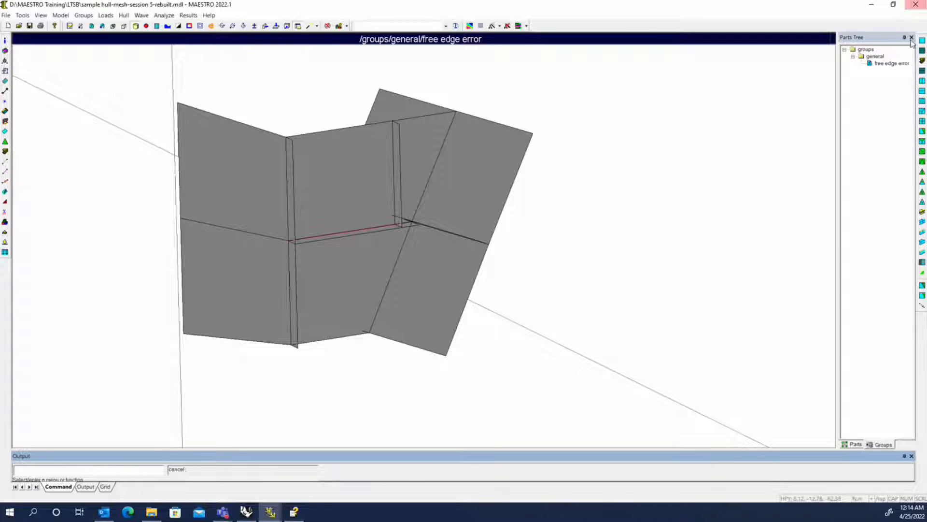
{"action": "left_click", "coordinate": [338, 272]}
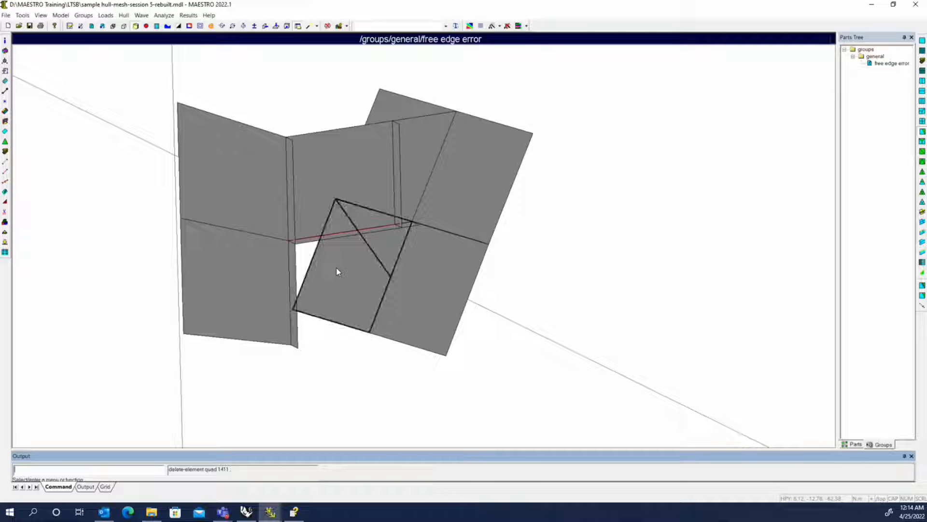
{"action": "key", "text": "Escape"}
Step: Show the free edge error group in Context Default Color within the whole model and locate the cluster containing the split plate
{"action": "scroll", "coordinate": [342, 259], "scroll_direction": "down", "scroll_amount": 5}
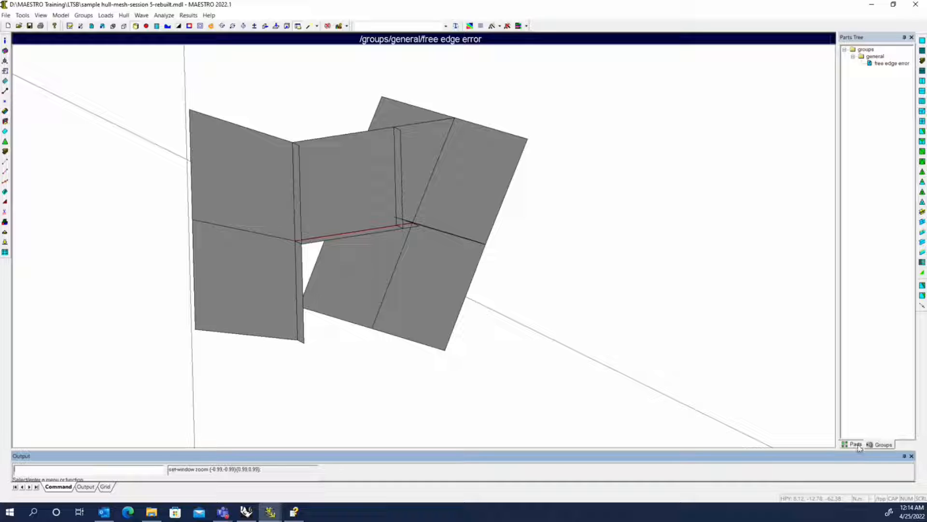
{"action": "right_click", "coordinate": [880, 63]}
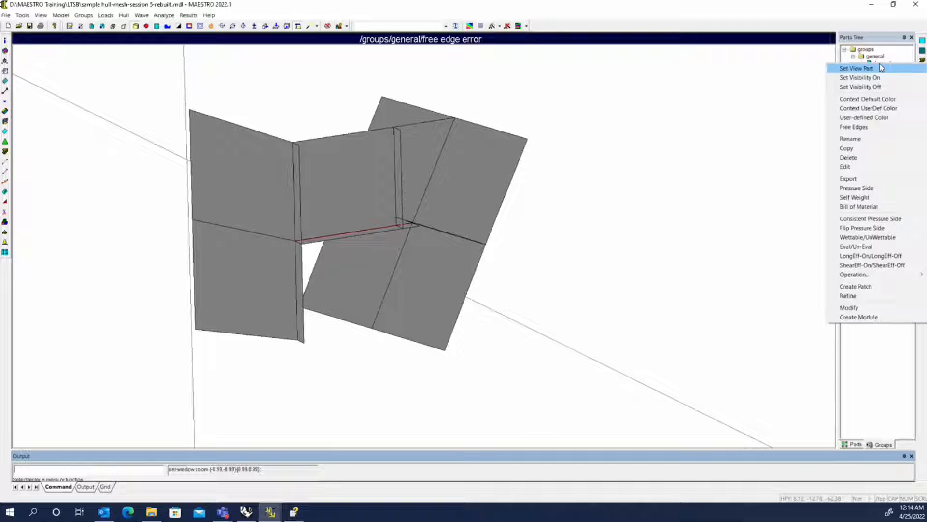
{"action": "left_click", "coordinate": [882, 100]}
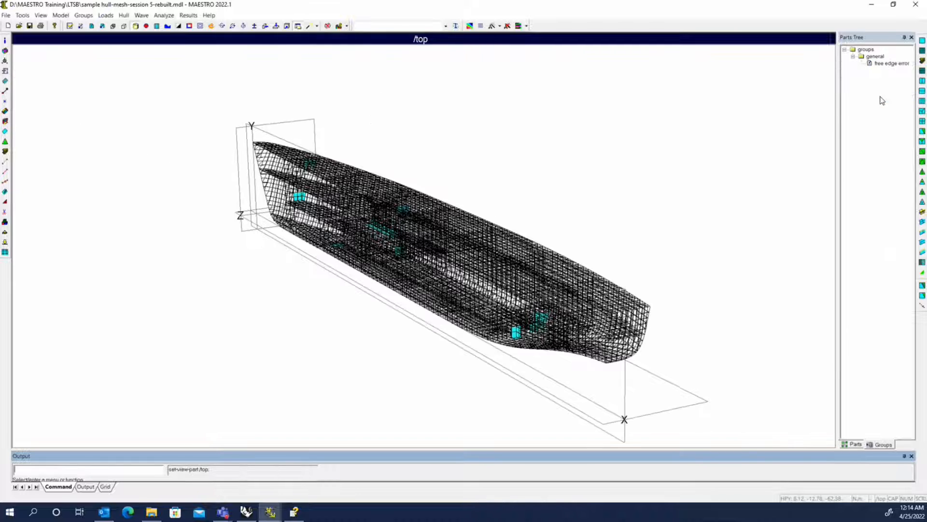
{"action": "middle_click_drag", "start_coordinate": [427, 294], "coordinate": [203, 264]}
{"action": "left_click_drag", "start_coordinate": [179, 177], "coordinate": [314, 244]}
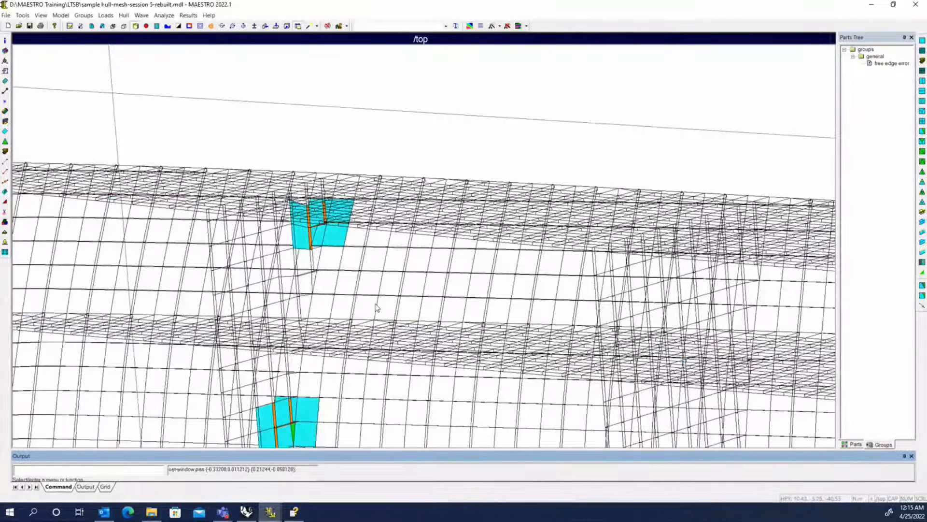
{"action": "scroll", "coordinate": [375, 302], "scroll_direction": "down", "scroll_amount": 2}
{"action": "scroll", "coordinate": [376, 304], "scroll_direction": "down", "scroll_amount": 2}
{"action": "middle_click_drag", "start_coordinate": [375, 305], "coordinate": [478, 313]}
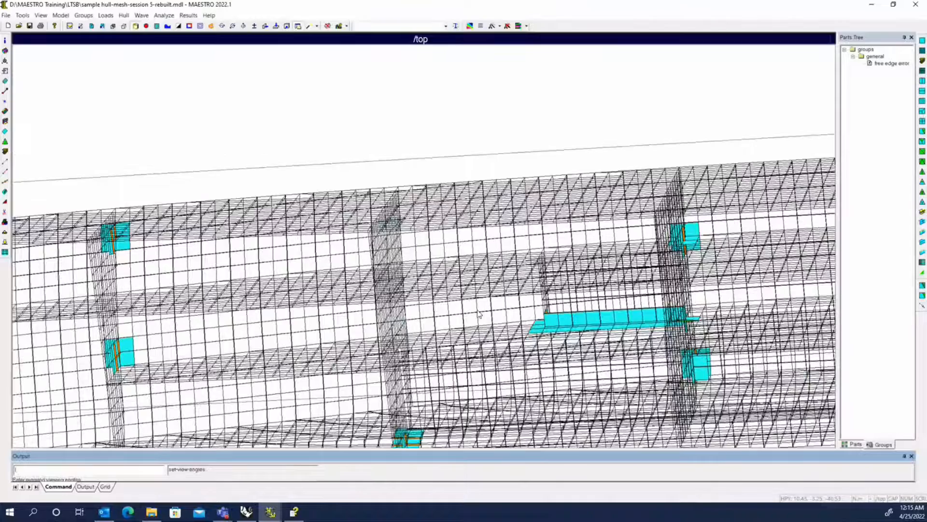
{"action": "middle_click_drag", "start_coordinate": [251, 265], "coordinate": [377, 254]}
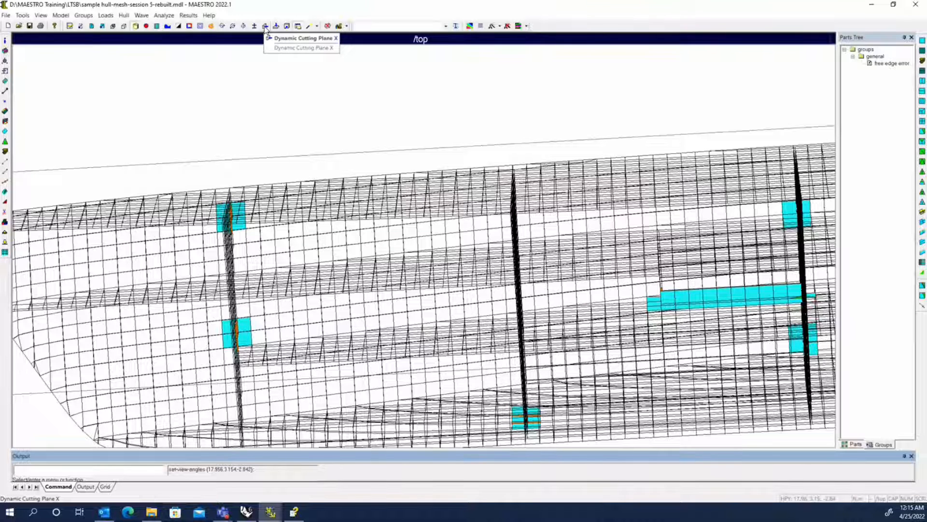
Step: Apply a Dynamic Cutting Plane X just past the two element clusters nearest the origin, keeping the origin-side end of the hull
{"action": "left_click", "coordinate": [266, 27]}
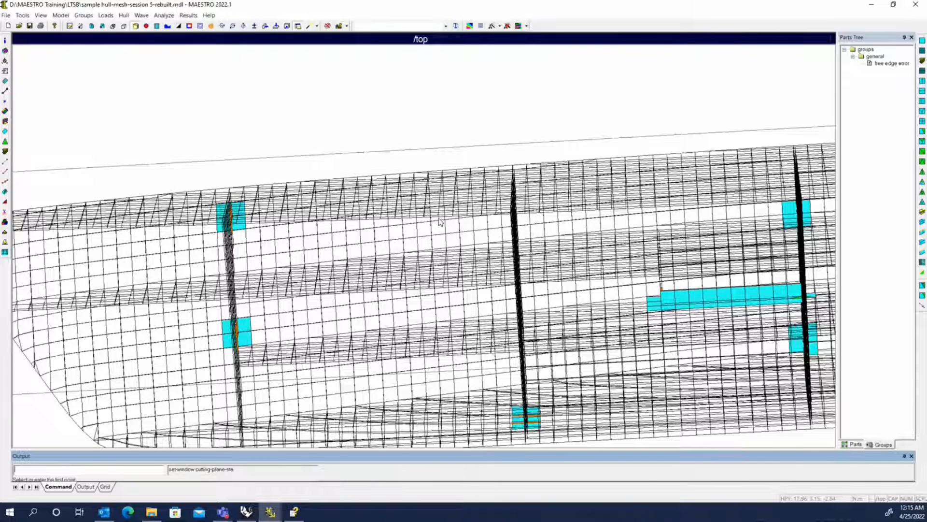
{"action": "left_click", "coordinate": [440, 221]}
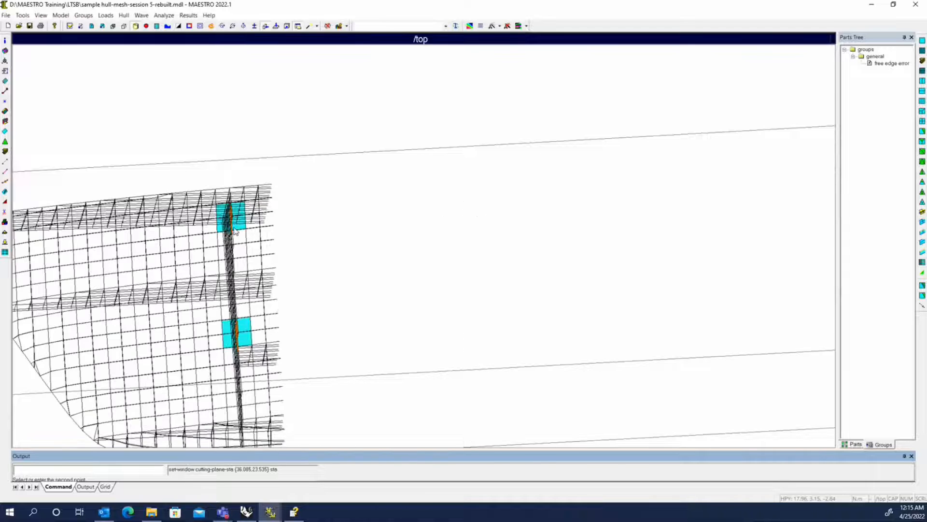
{"action": "left_click", "coordinate": [212, 225]}
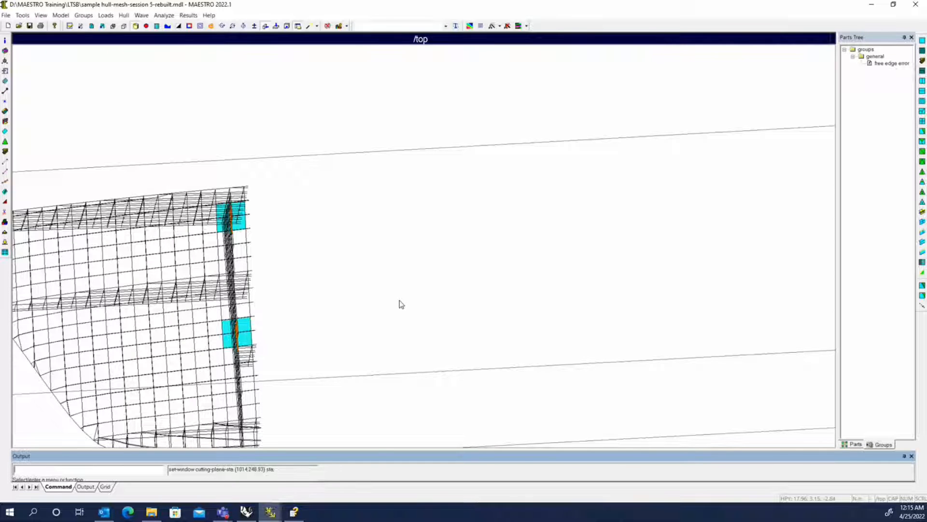
Step: Display the cut model by Element Type and refresh it, with a close view of the split plate in the upper cluster
{"action": "middle_click_drag", "start_coordinate": [399, 299], "coordinate": [529, 211]}
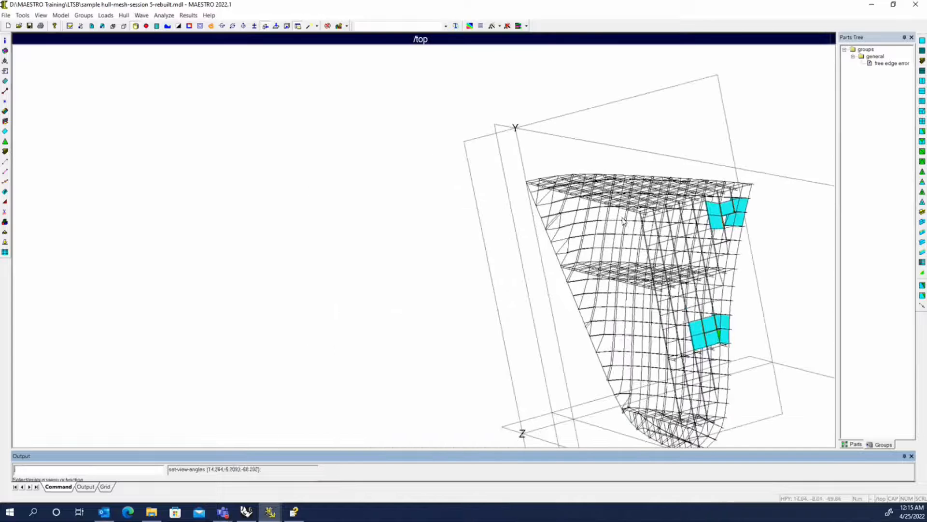
{"action": "middle_click_drag", "start_coordinate": [643, 237], "coordinate": [275, 241]}
{"action": "scroll", "coordinate": [329, 236], "scroll_direction": "up", "scroll_amount": 12}
{"action": "middle_click_drag", "start_coordinate": [185, 187], "coordinate": [409, 272]}
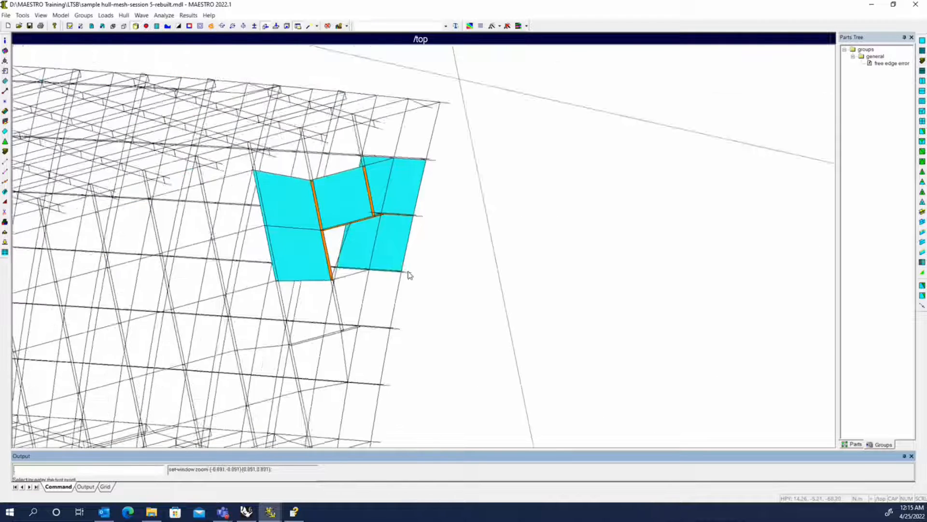
{"action": "scroll", "coordinate": [408, 272], "scroll_direction": "up", "scroll_amount": 3}
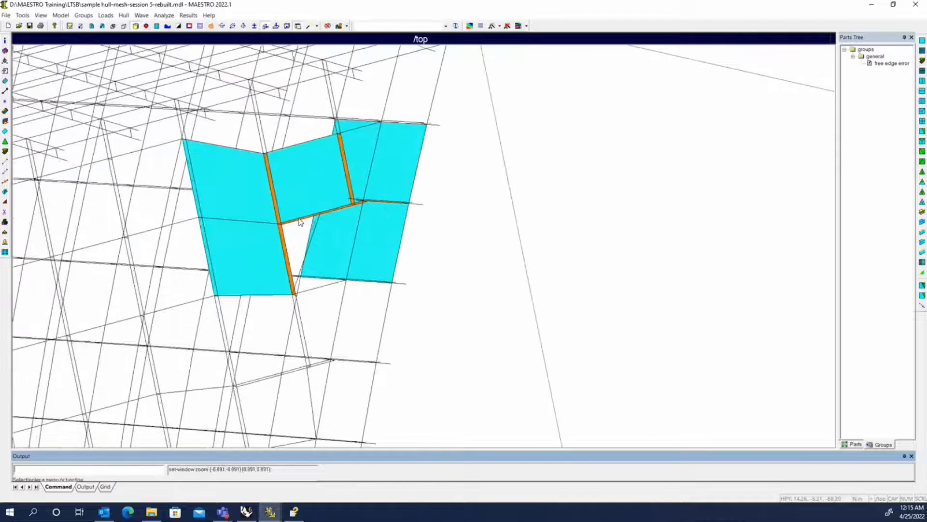
{"action": "right_click", "coordinate": [451, 197]}
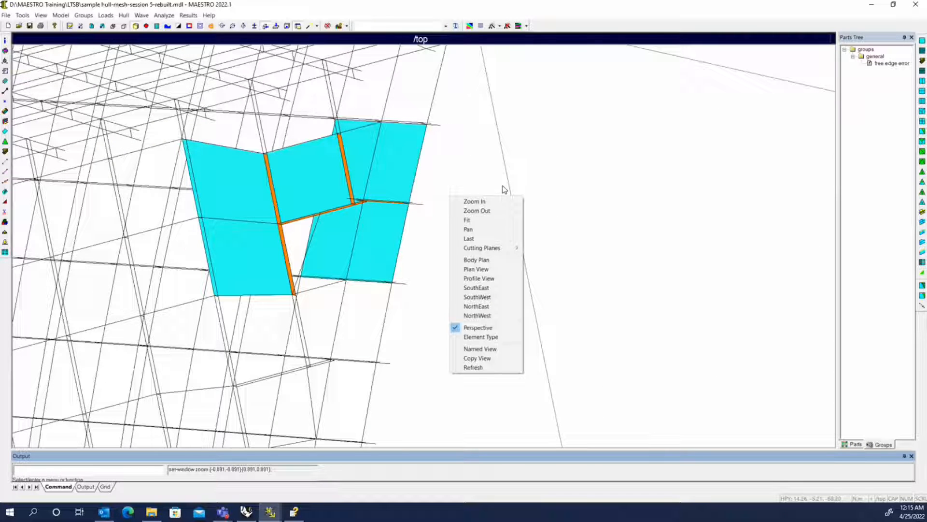
{"action": "left_click", "coordinate": [497, 340]}
{"action": "right_click", "coordinate": [492, 236]}
{"action": "left_click", "coordinate": [532, 405]}
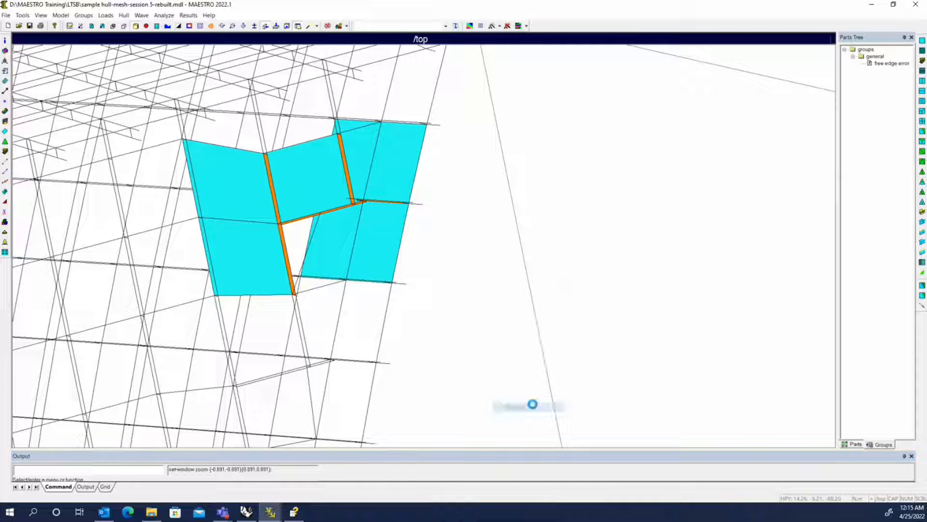
{"action": "scroll", "coordinate": [303, 223], "scroll_direction": "up", "scroll_amount": 2}
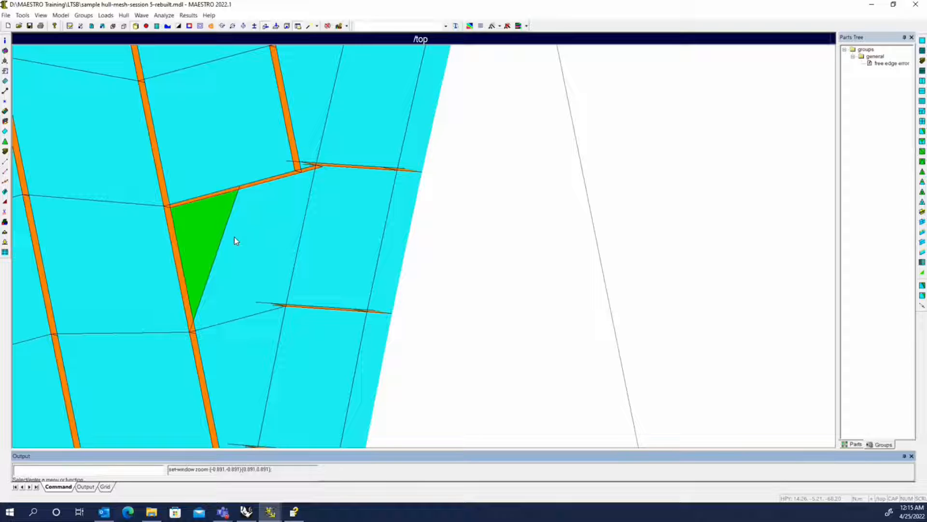
Step: Modify the connectivity of the green triangular plate element to nodes 2551, 1870 and 1868
{"action": "left_click", "coordinate": [5, 141]}
{"action": "left_click_drag", "start_coordinate": [463, 185], "coordinate": [584, 150]}
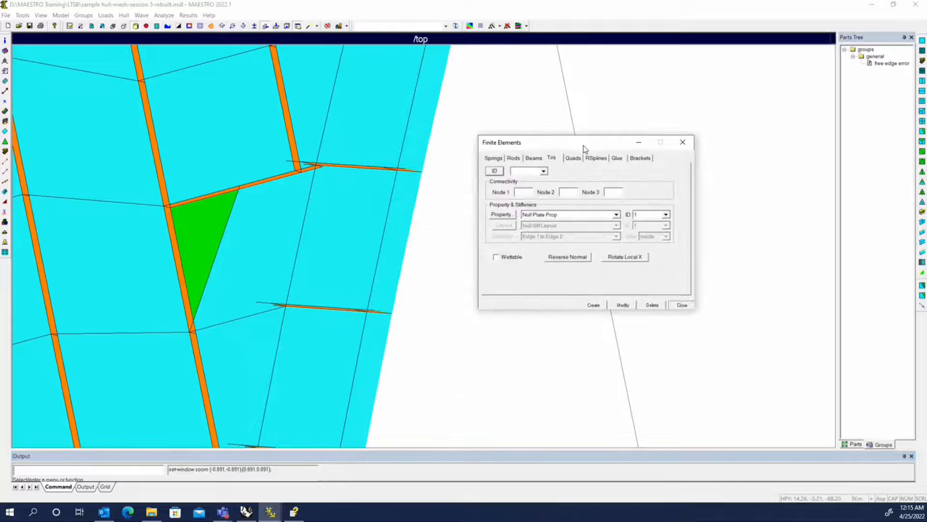
{"action": "left_click", "coordinate": [205, 227]}
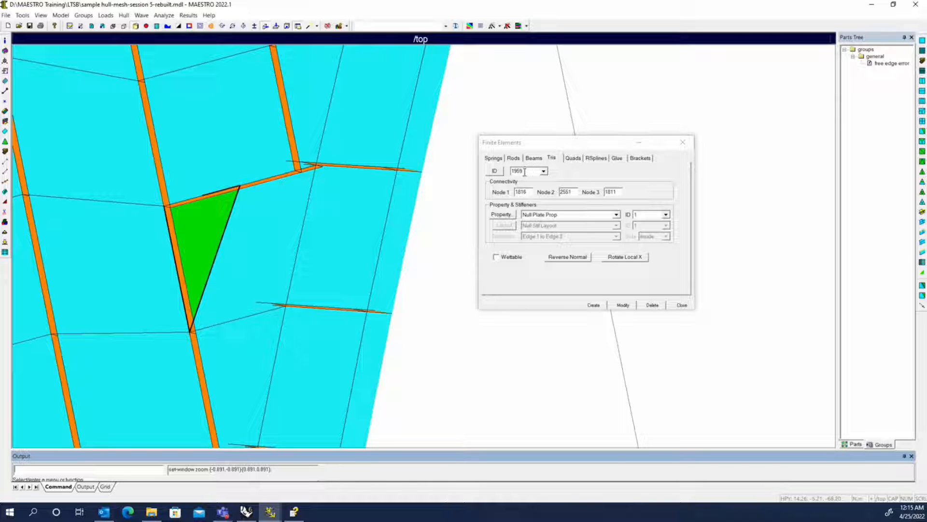
{"action": "left_click", "coordinate": [524, 172]}
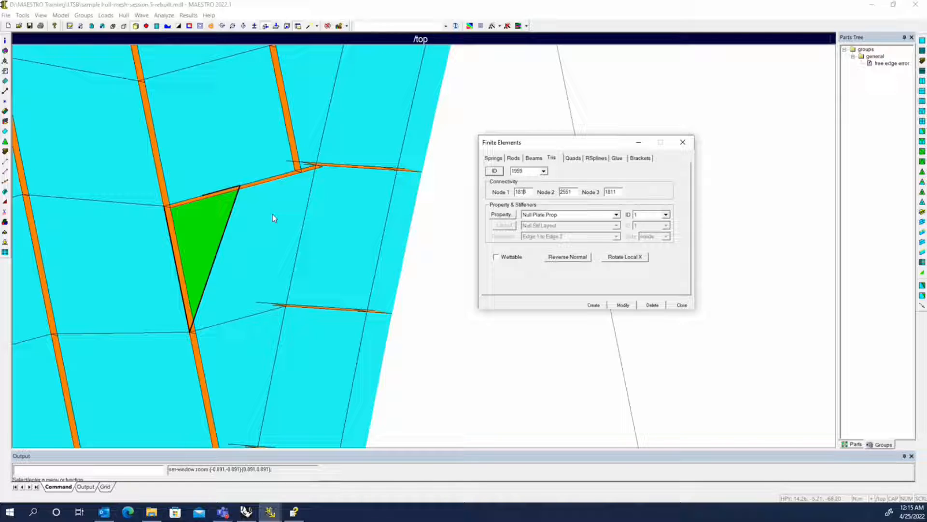
{"action": "left_click", "coordinate": [247, 203]}
{"action": "left_click", "coordinate": [303, 182]}
{"action": "left_click", "coordinate": [284, 304]}
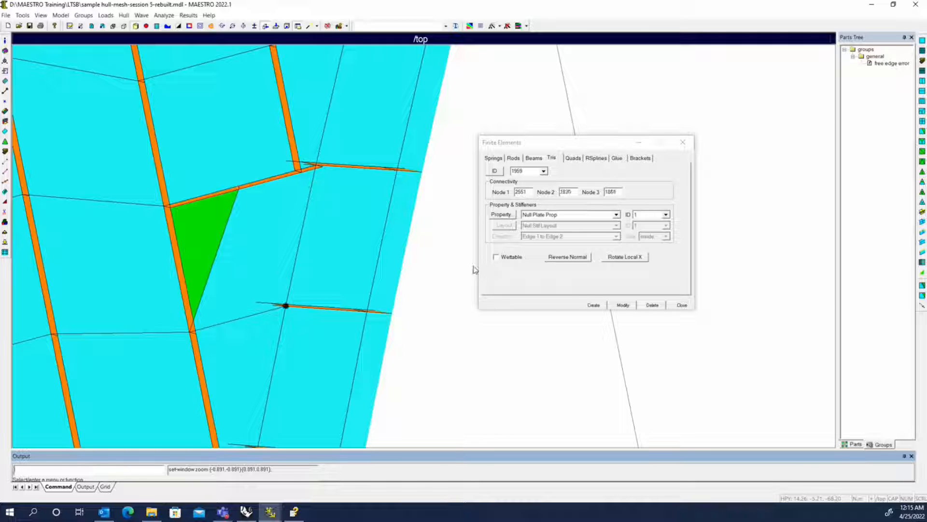
{"action": "left_click", "coordinate": [623, 304]}
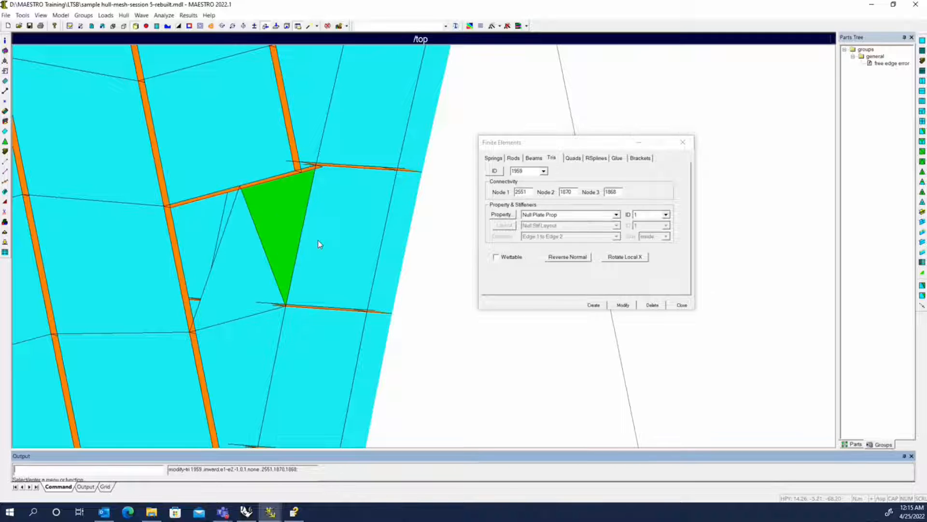
Step: Modify the quad beside the triangle by setting its Node 1 to 2551 and Node 2 to 1816
{"action": "left_click", "coordinate": [573, 158]}
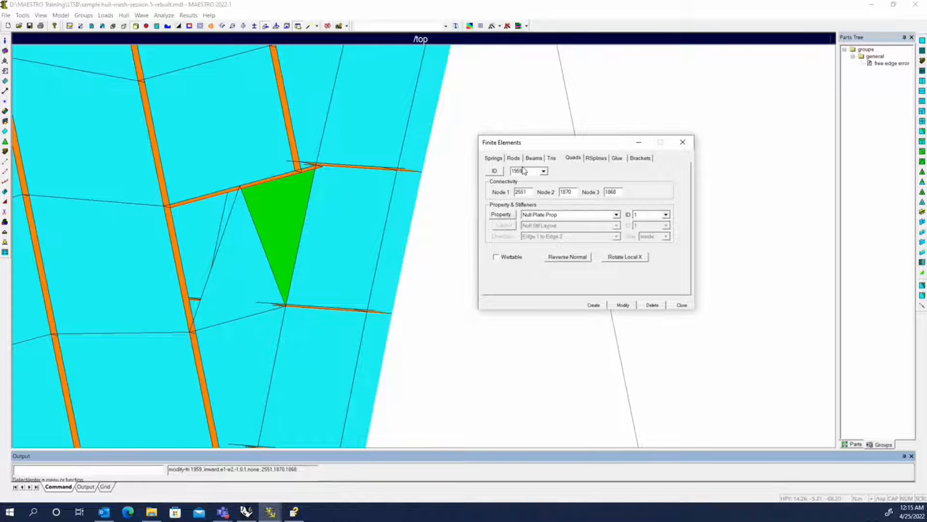
{"action": "left_click", "coordinate": [244, 256]}
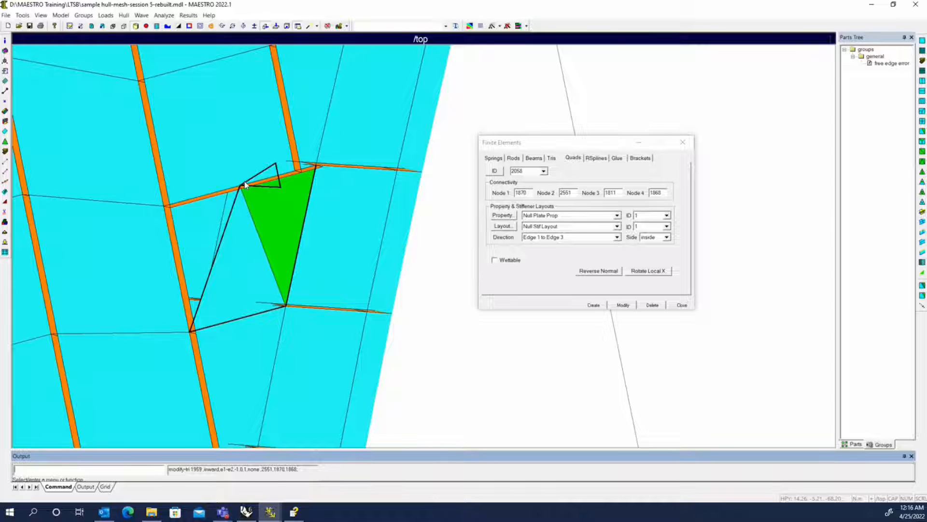
{"action": "left_click", "coordinate": [526, 193]}
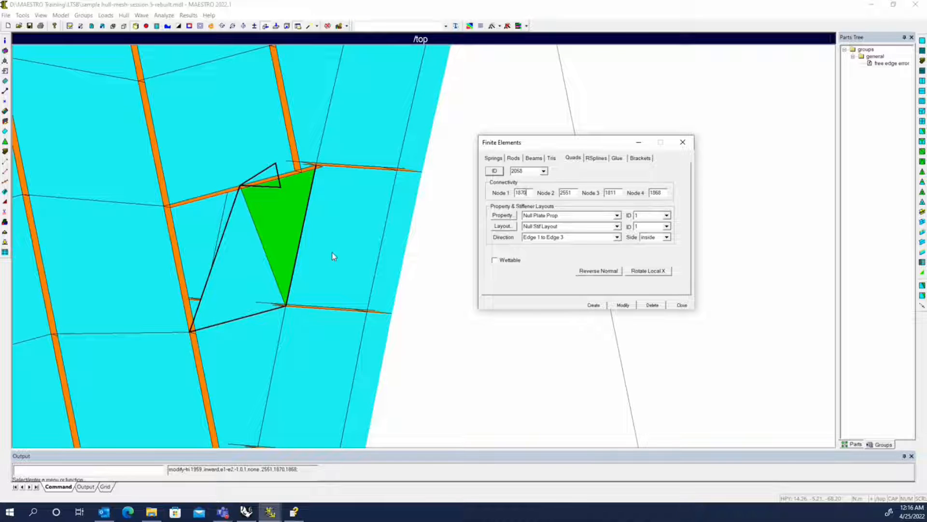
{"action": "left_click", "coordinate": [239, 188]}
{"action": "left_click", "coordinate": [164, 205]}
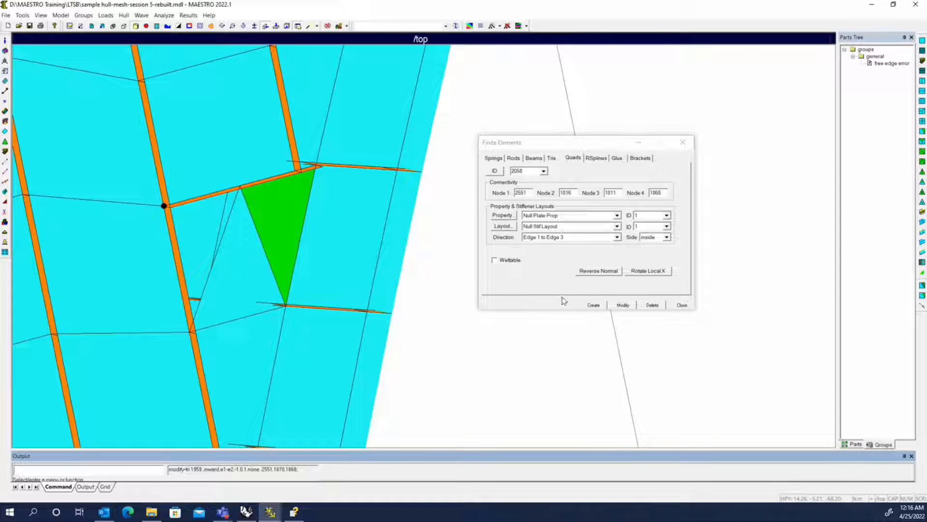
{"action": "left_click", "coordinate": [622, 306]}
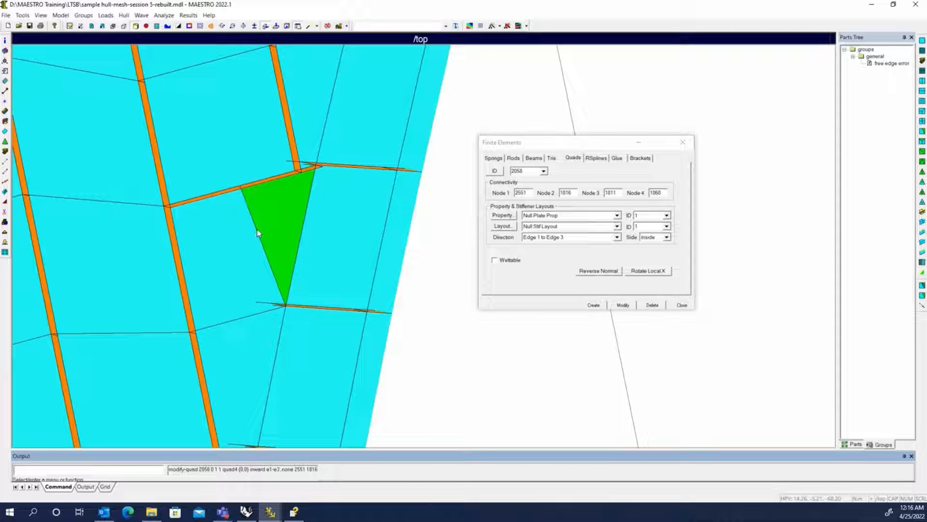
Step: Move the node shared by the triangle and quad along their upper edge to the foot of the adjacent vertical stiffener
{"action": "key", "text": "Escape"}
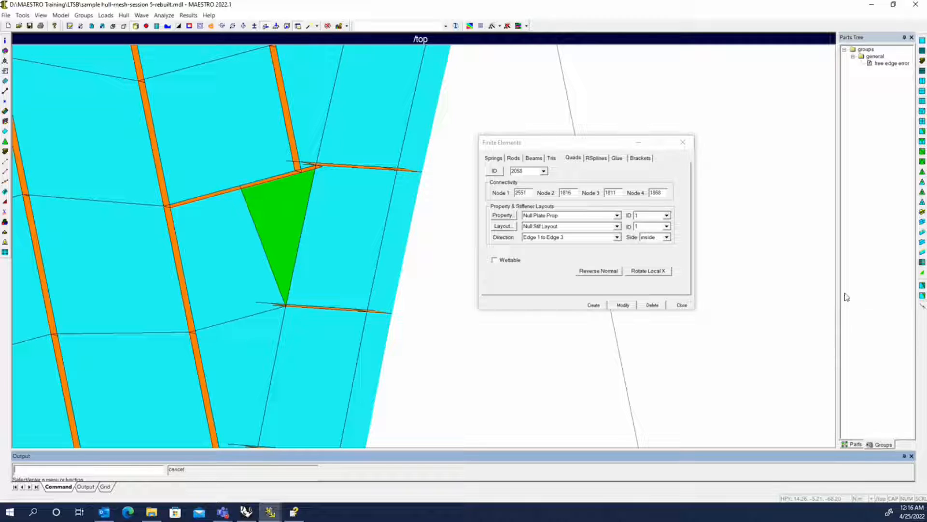
{"action": "left_click", "coordinate": [240, 186]}
{"action": "left_click", "coordinate": [294, 169]}
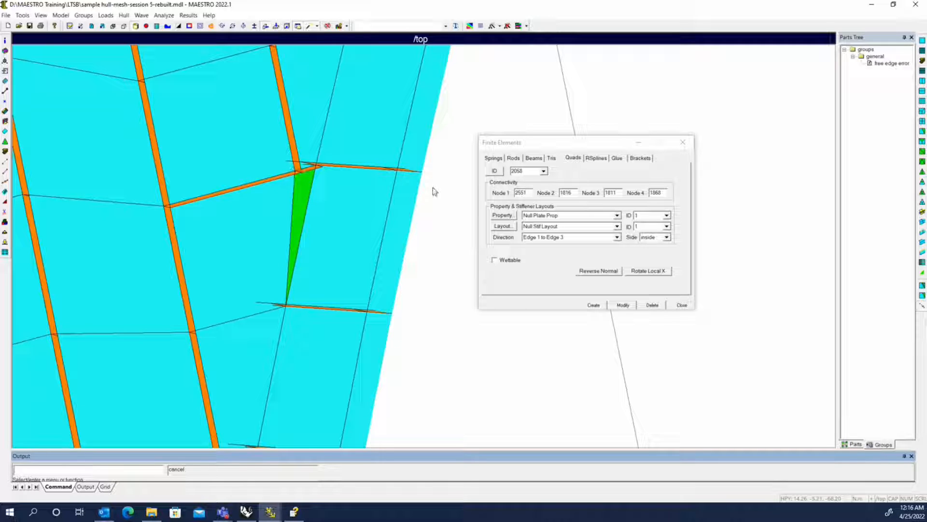
Step: Close the element editor and look over the cut hull section from the upper deck down to the keel
{"action": "left_click", "coordinate": [683, 142]}
{"action": "scroll", "coordinate": [574, 174], "scroll_direction": "down", "scroll_amount": 1}
{"action": "scroll", "coordinate": [559, 181], "scroll_direction": "down", "scroll_amount": 1}
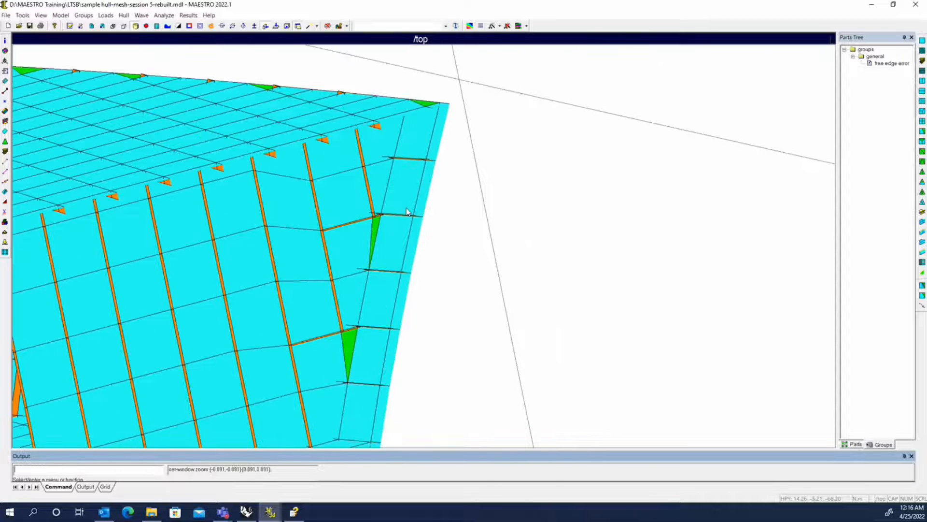
{"action": "scroll", "coordinate": [422, 210], "scroll_direction": "down", "scroll_amount": 2}
{"action": "middle_click_drag", "start_coordinate": [407, 271], "coordinate": [463, 169]}
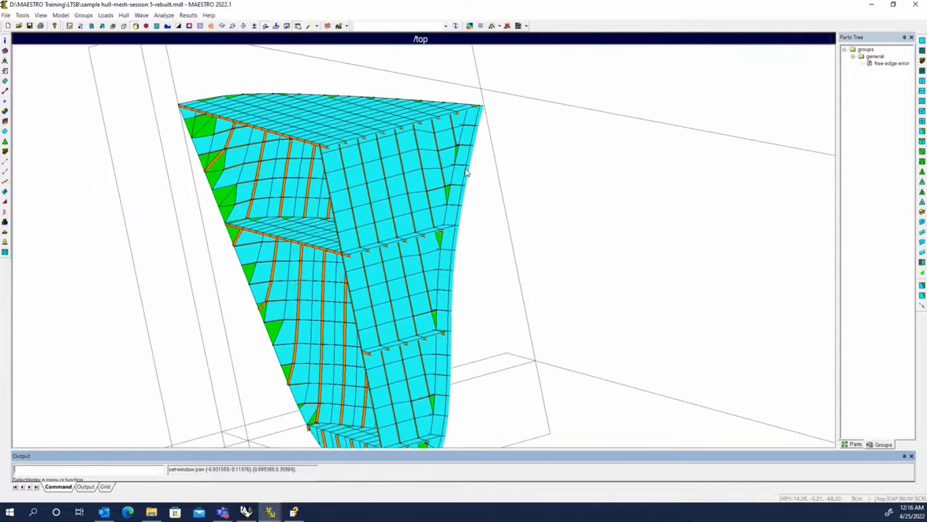
{"action": "middle_click_drag", "start_coordinate": [441, 332], "coordinate": [434, 227]}
{"action": "scroll", "coordinate": [442, 286], "scroll_direction": "up", "scroll_amount": 1}
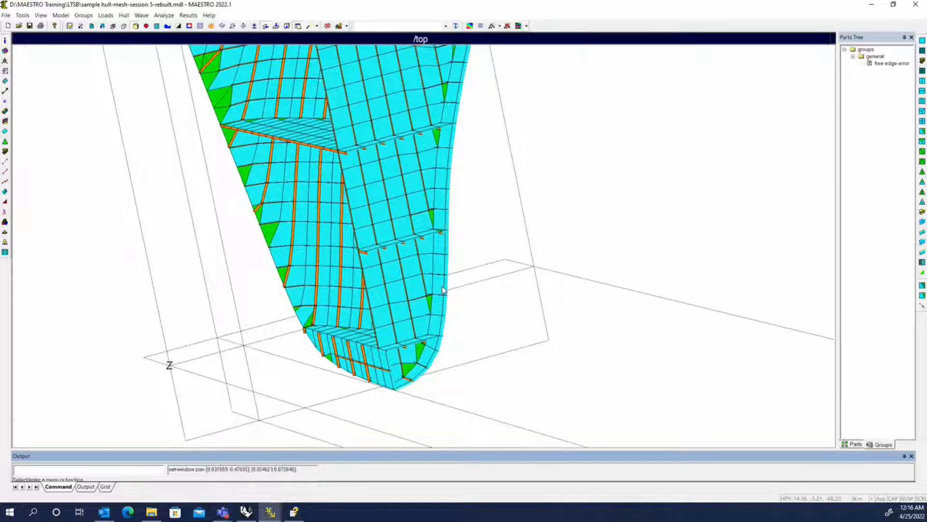
{"action": "mouse_move", "coordinate": [439, 300]}
{"action": "middle_mouse_down"}
{"action": "mouse_move", "coordinate": [436, 289]}
{"action": "mouse_move", "coordinate": [440, 298]}
{"action": "middle_mouse_up"}
{"action": "scroll", "coordinate": [450, 291], "scroll_direction": "down", "scroll_amount": 2}
{"action": "middle_click_drag", "start_coordinate": [453, 259], "coordinate": [436, 302]}
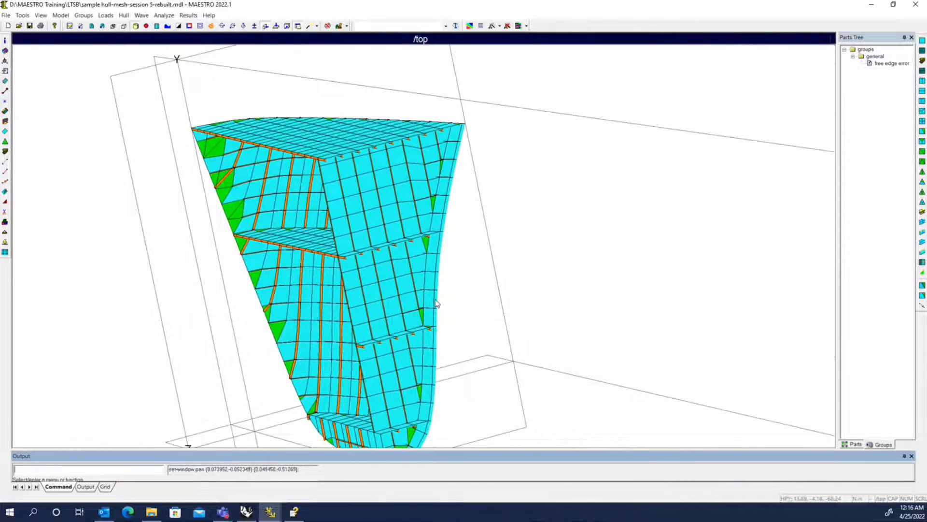
Step: Rerun the free edge check on the model to update the free edge error group
{"action": "left_click", "coordinate": [41, 15]}
{"action": "mouse_move", "coordinate": [72, 159]}
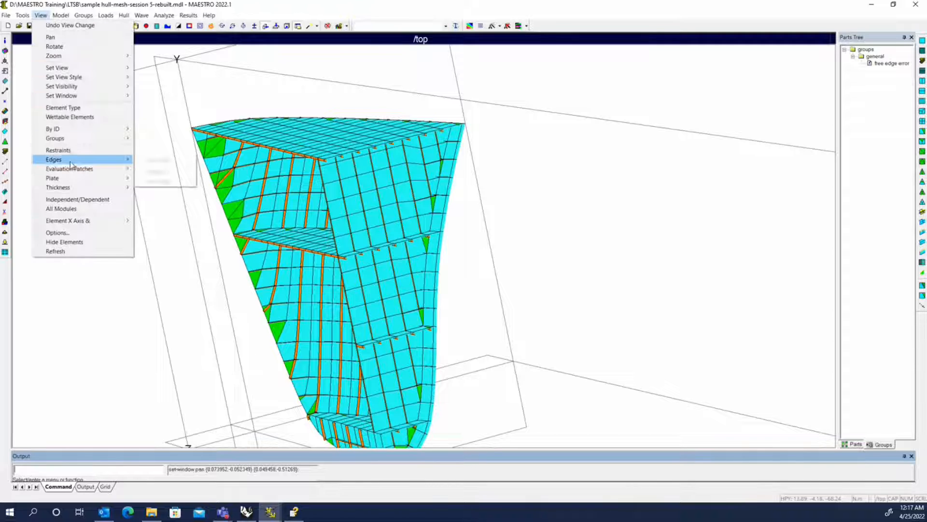
{"action": "left_click", "coordinate": [155, 161]}
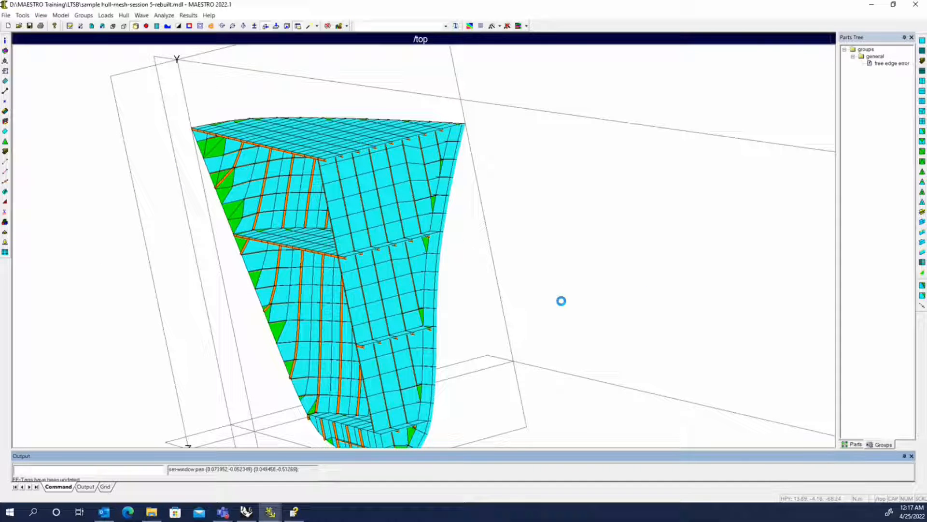
{"action": "left_click", "coordinate": [544, 280]}
{"action": "left_click", "coordinate": [489, 278]}
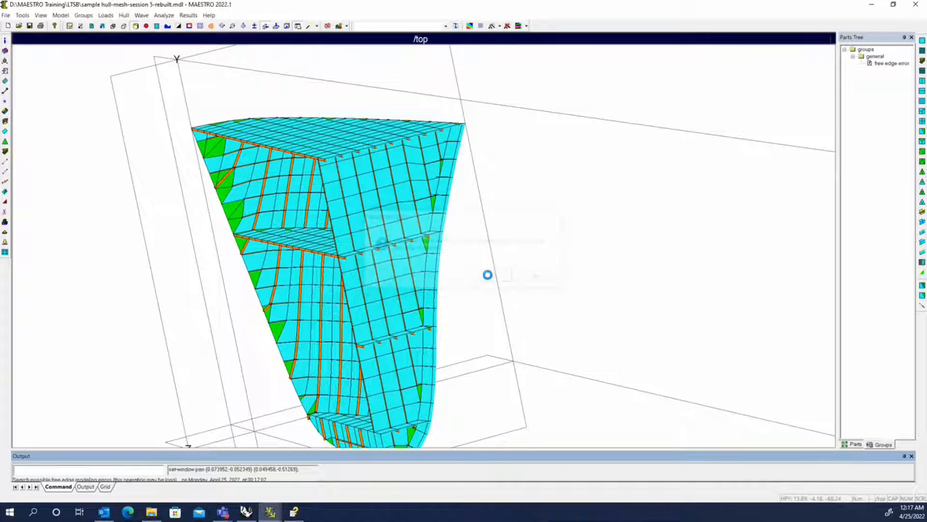
{"action": "left_click", "coordinate": [489, 281]}
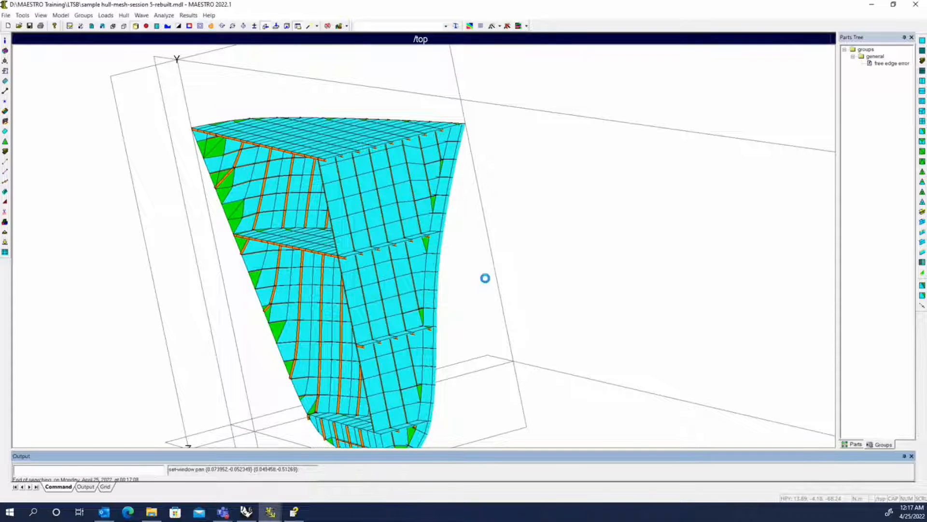
Step: Delete the cutting planes from the view of the free edge error group
{"action": "middle_click_drag", "start_coordinate": [239, 216], "coordinate": [521, 261]}
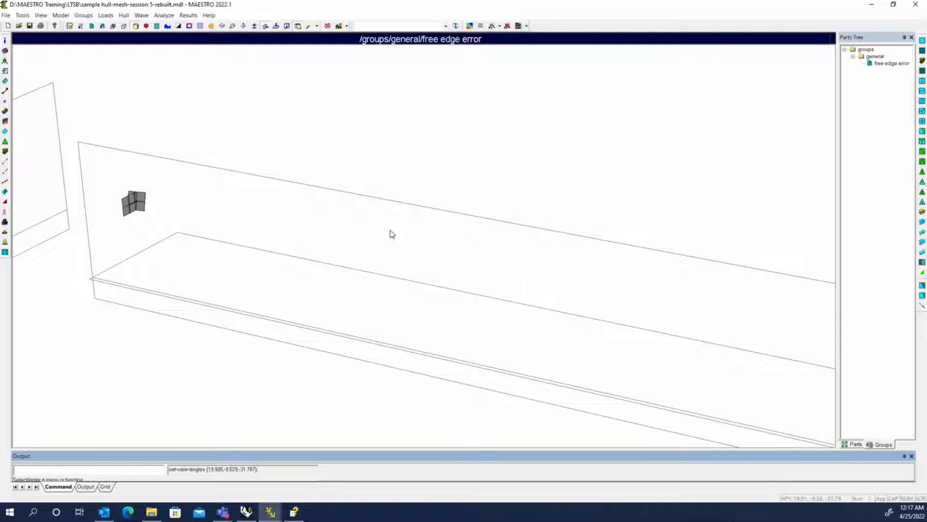
{"action": "right_click", "coordinate": [285, 211]}
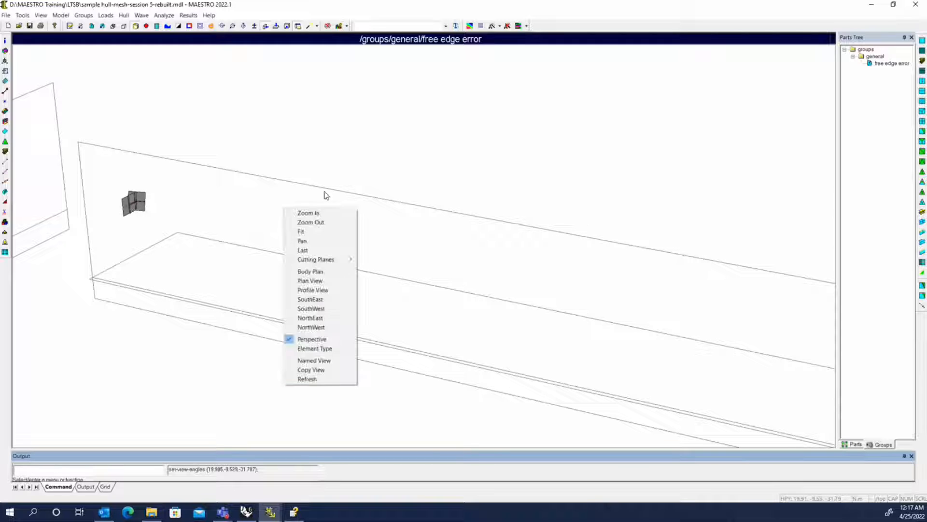
{"action": "mouse_move", "coordinate": [331, 259]}
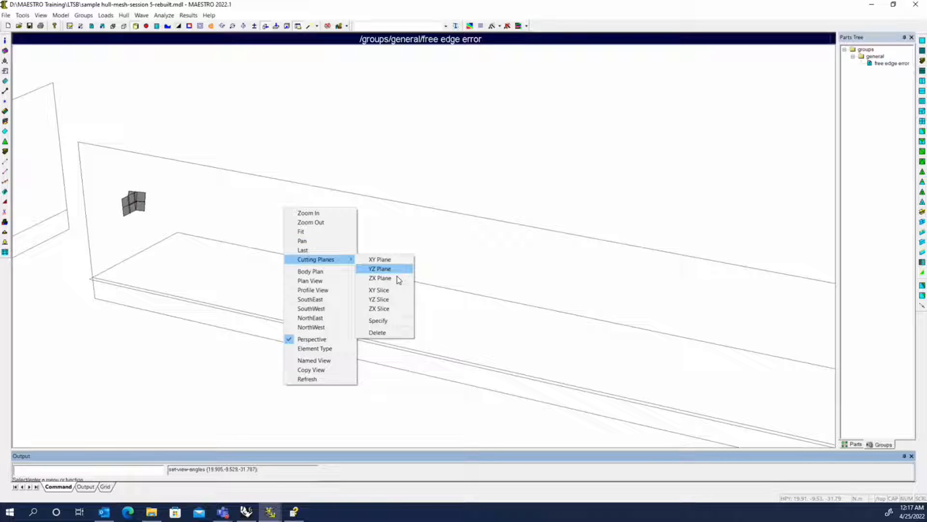
{"action": "left_click", "coordinate": [387, 332]}
{"action": "middle_click_drag", "start_coordinate": [249, 251], "coordinate": [524, 338]}
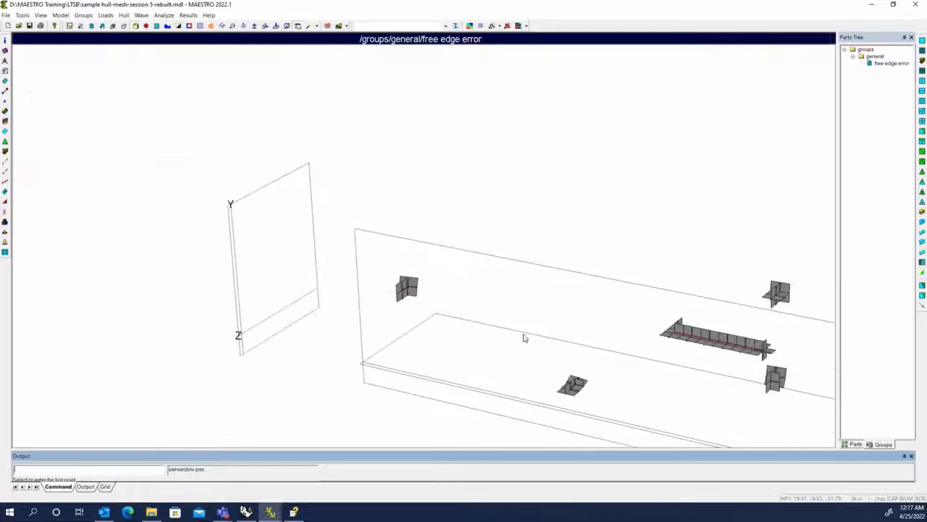
Step: Display the isolated error cluster nearest the model origin by Element Type, with a close view of its red free edge
{"action": "scroll", "coordinate": [437, 300], "scroll_direction": "up", "scroll_amount": 5}
{"action": "middle_click_drag", "start_coordinate": [391, 303], "coordinate": [361, 133]}
{"action": "scroll", "coordinate": [459, 289], "scroll_direction": "up", "scroll_amount": 4}
{"action": "left_click_drag", "start_coordinate": [351, 276], "coordinate": [501, 191]}
{"action": "scroll", "coordinate": [501, 191], "scroll_direction": "up", "scroll_amount": 3}
{"action": "middle_click_drag", "start_coordinate": [501, 277], "coordinate": [501, 287]}
{"action": "scroll", "coordinate": [501, 290], "scroll_direction": "down", "scroll_amount": 4}
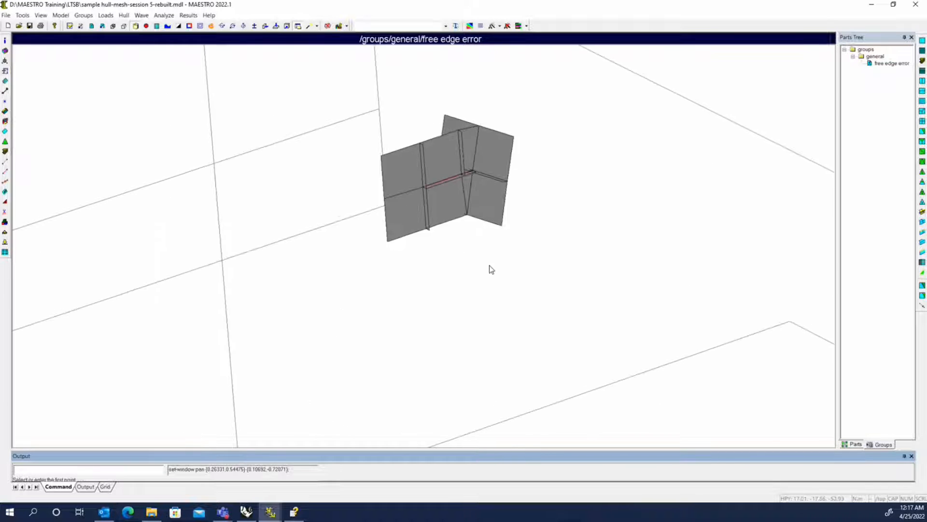
{"action": "scroll", "coordinate": [488, 265], "scroll_direction": "up", "scroll_amount": 3}
{"action": "scroll", "coordinate": [436, 299], "scroll_direction": "up", "scroll_amount": 2}
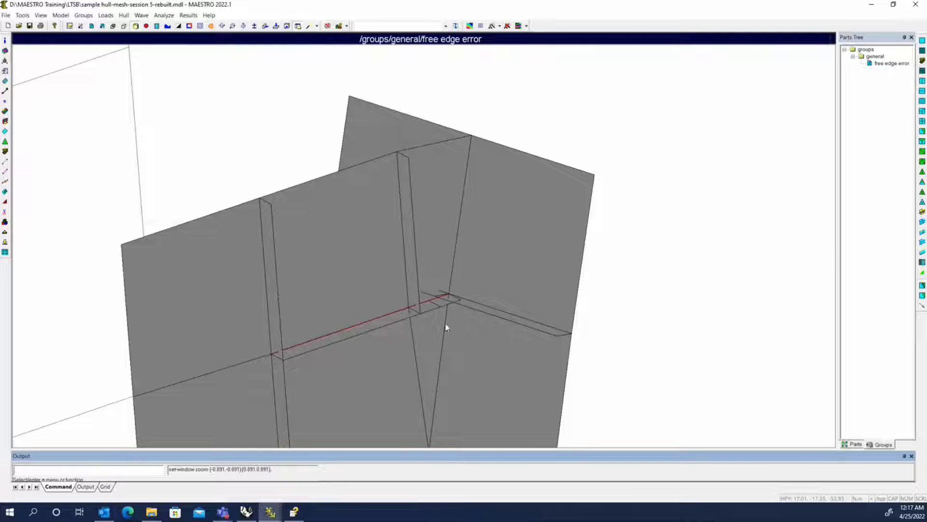
{"action": "right_click", "coordinate": [519, 230]}
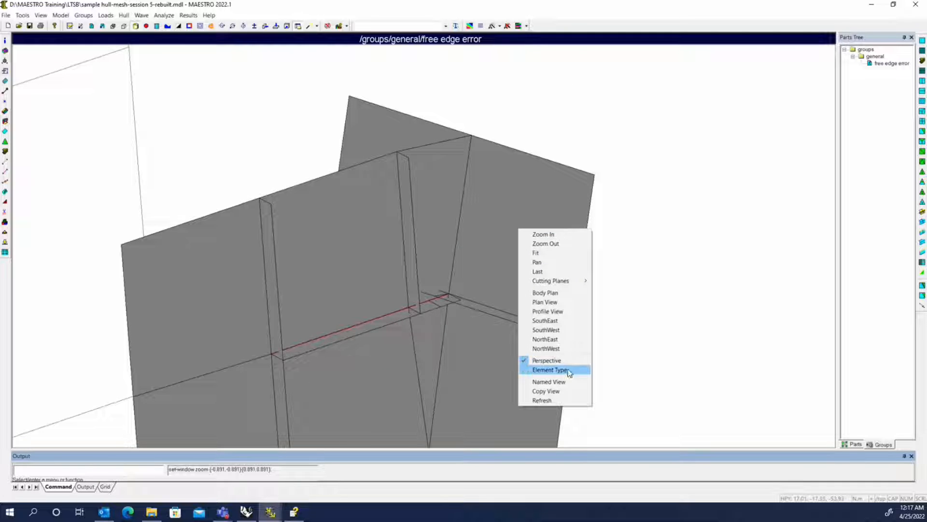
{"action": "left_click", "coordinate": [568, 370]}
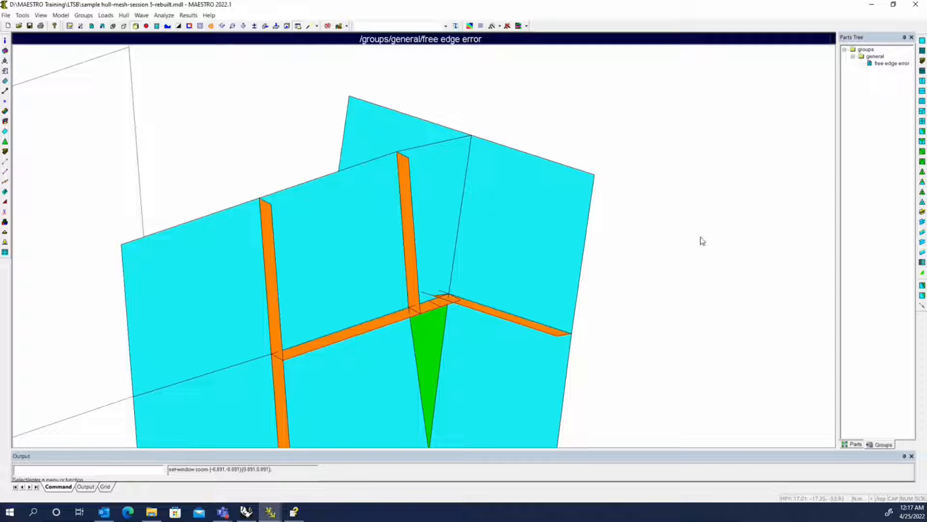
Step: Query the horizontal stiffener bar that runs past the foot of the vertical stiffener above the green triangle
{"action": "left_click", "coordinate": [339, 27]}
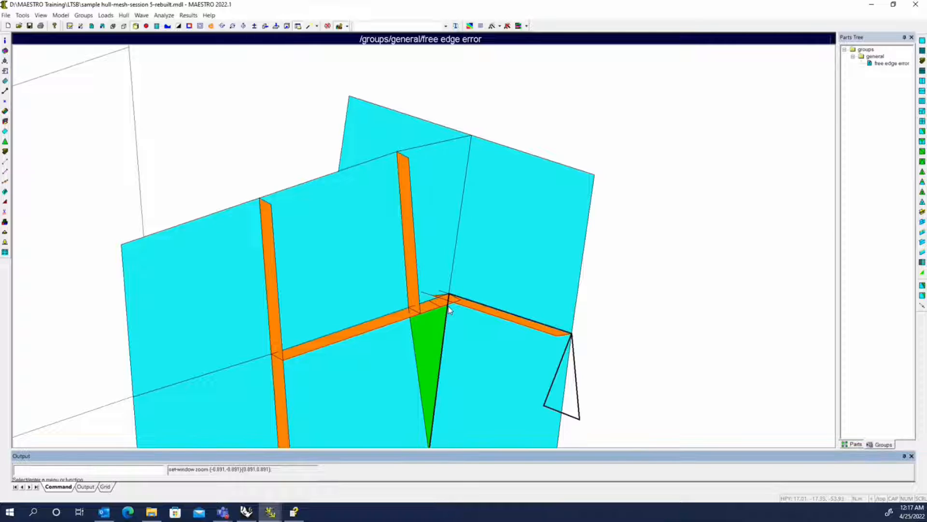
{"action": "mouse_move", "coordinate": [382, 254]}
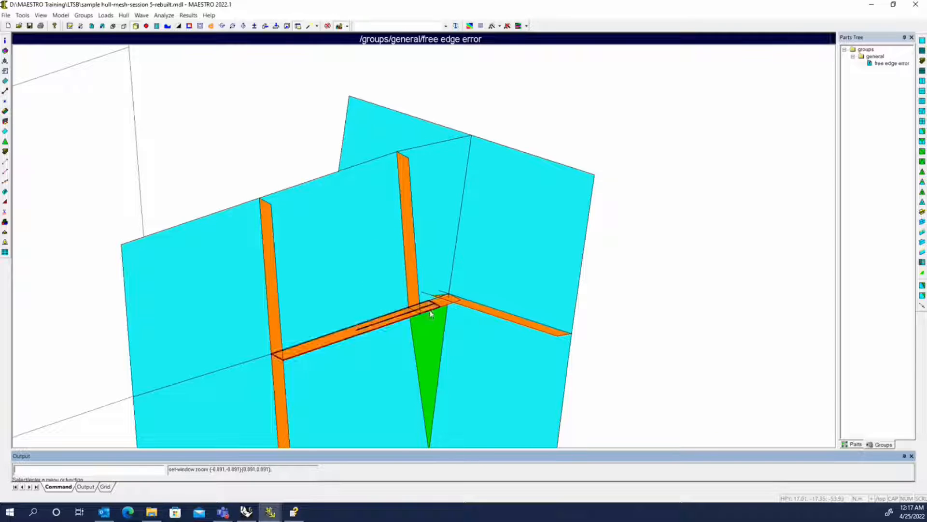
{"action": "mouse_move", "coordinate": [391, 321]}
{"action": "mouse_move", "coordinate": [442, 304]}
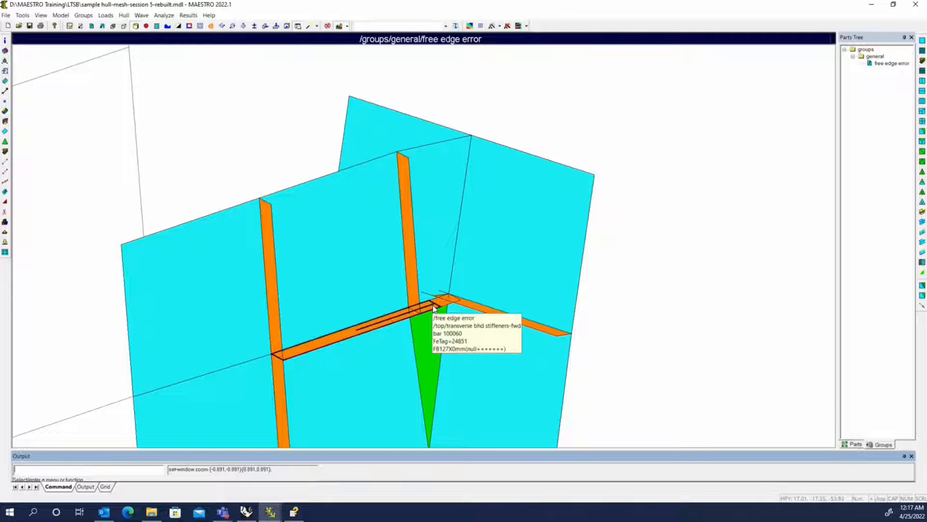
{"action": "key", "text": "Escape"}
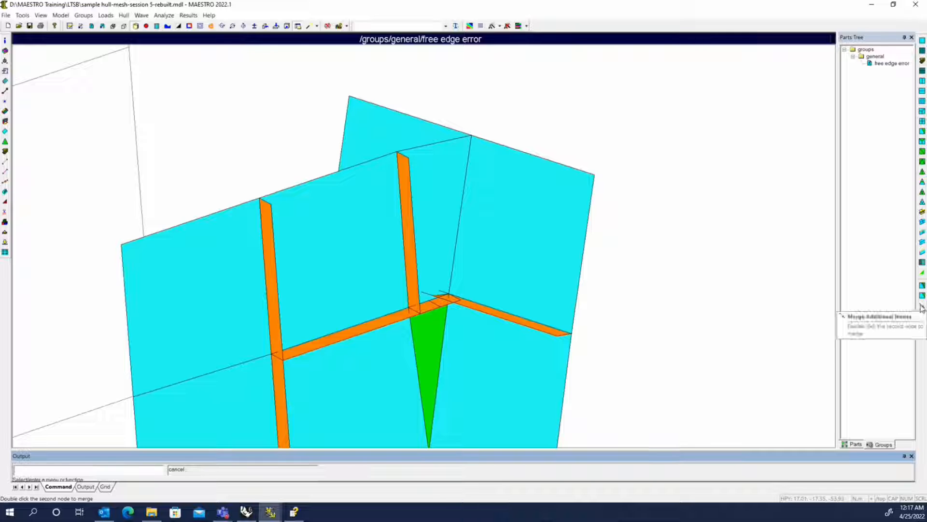
Step: Merge the additional nodes where the horizontal bar meets the foot of the vertical stiffener above the green triangle
{"action": "left_click", "coordinate": [409, 307]}
{"action": "scroll", "coordinate": [401, 294], "scroll_direction": "down", "scroll_amount": 5}
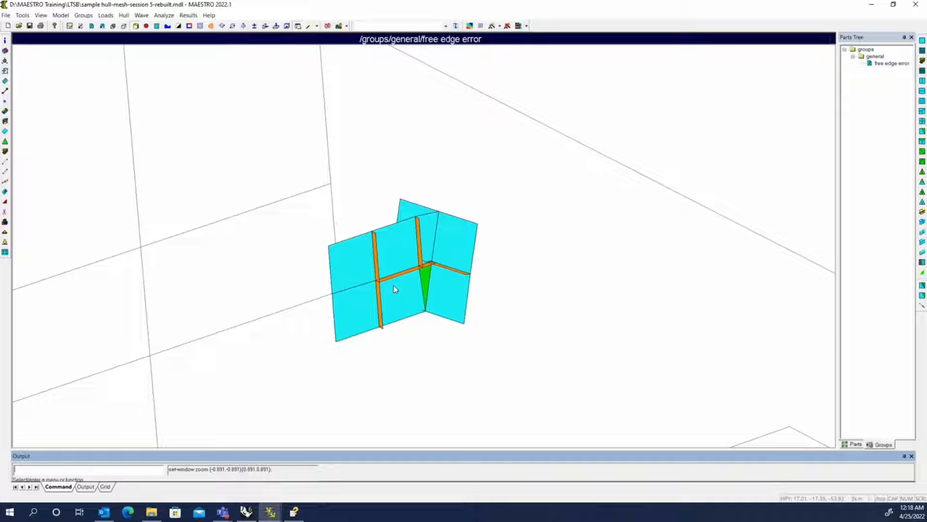
{"action": "scroll", "coordinate": [306, 209], "scroll_direction": "down", "scroll_amount": 16}
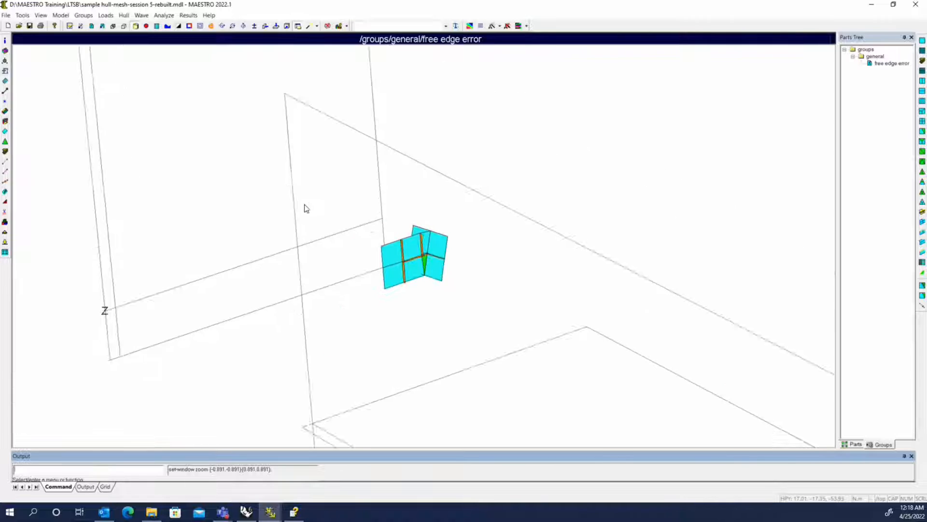
Step: Examine the long deck strip cluster from above and below, including the mismatch between its vertical plates and the deck seam
{"action": "middle_click_drag", "start_coordinate": [503, 263], "coordinate": [345, 173]}
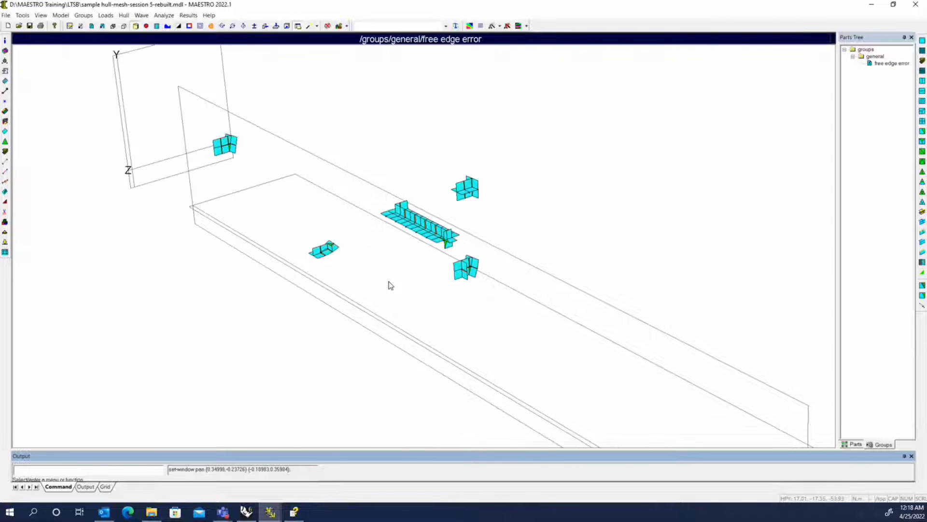
{"action": "middle_click_drag", "start_coordinate": [389, 281], "coordinate": [520, 243]}
{"action": "scroll", "coordinate": [382, 247], "scroll_direction": "up", "scroll_amount": 4}
{"action": "scroll", "coordinate": [546, 273], "scroll_direction": "up", "scroll_amount": 3}
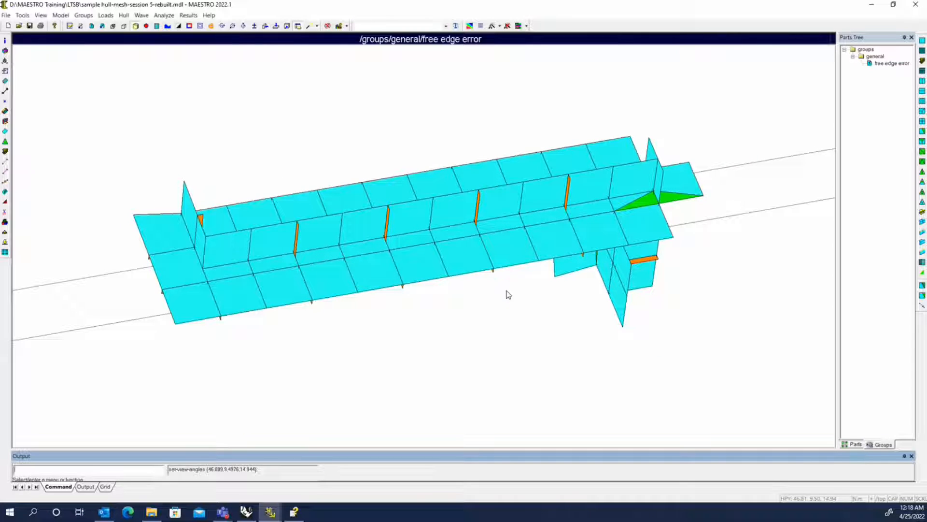
{"action": "middle_click_drag", "start_coordinate": [505, 302], "coordinate": [496, 289]}
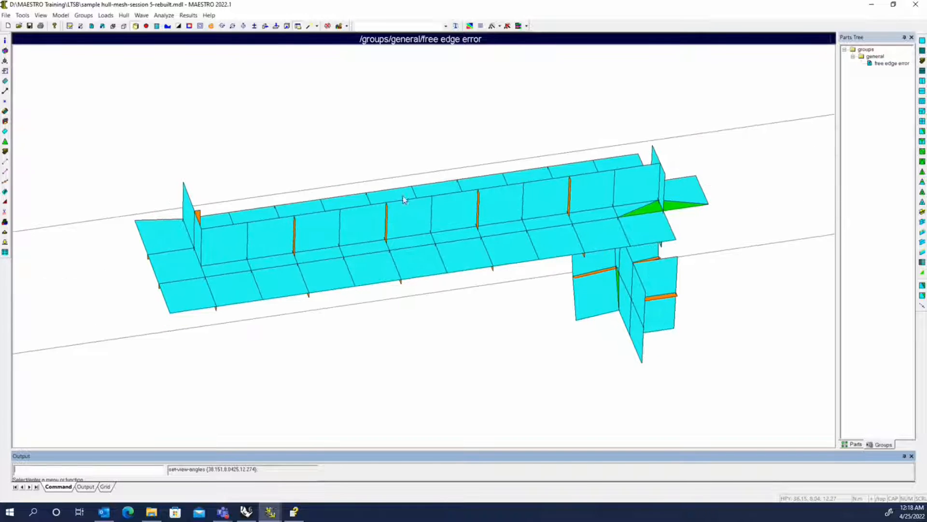
{"action": "left_click", "coordinate": [61, 16]}
{"action": "mouse_move", "coordinate": [74, 123]}
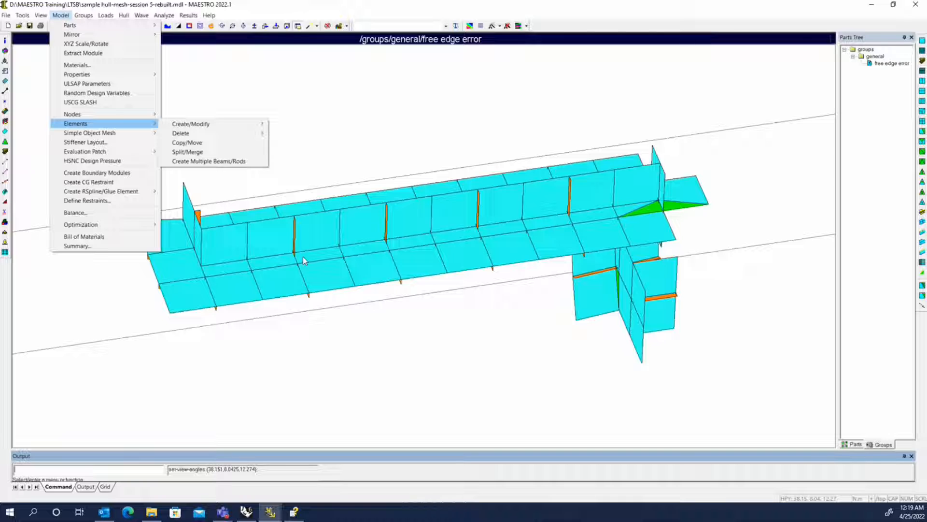
{"action": "key", "text": "Escape"}
{"action": "key", "text": "Escape"}
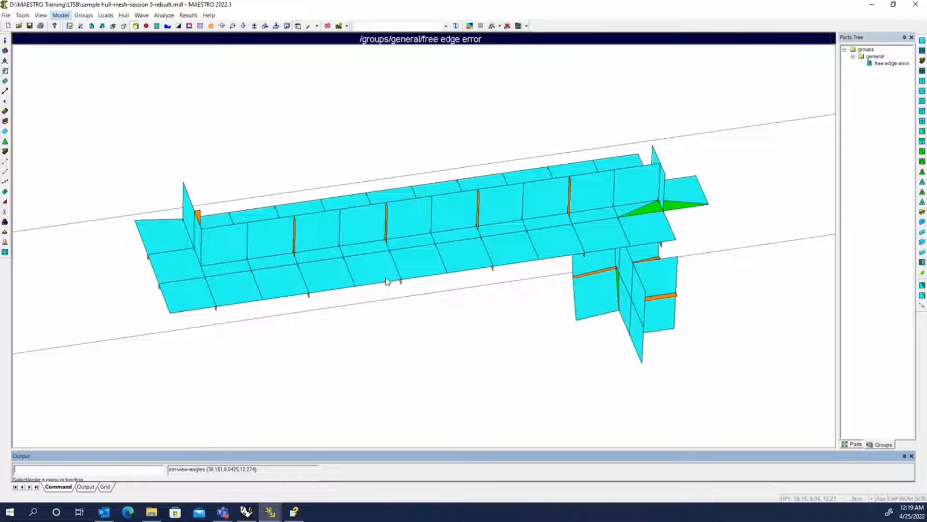
{"action": "middle_click_drag", "start_coordinate": [386, 279], "coordinate": [531, 208]}
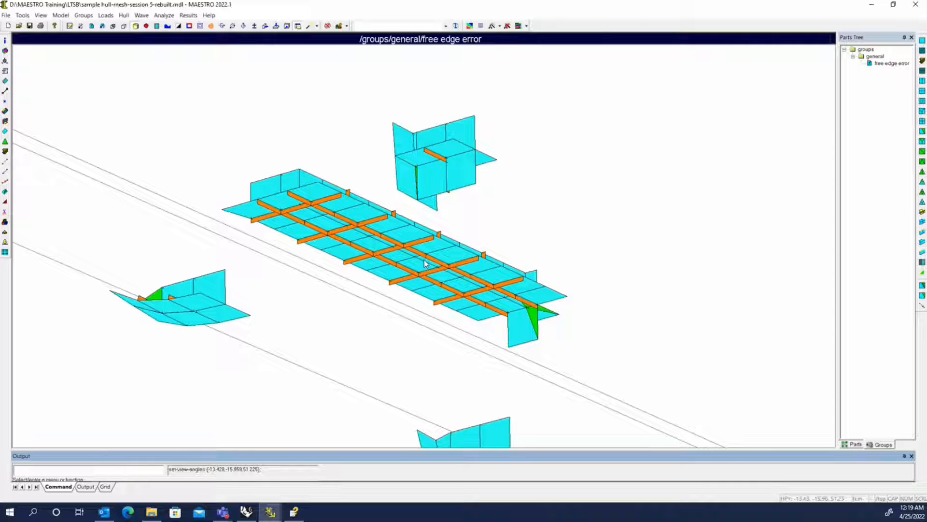
{"action": "middle_click_drag", "start_coordinate": [425, 263], "coordinate": [691, 201]}
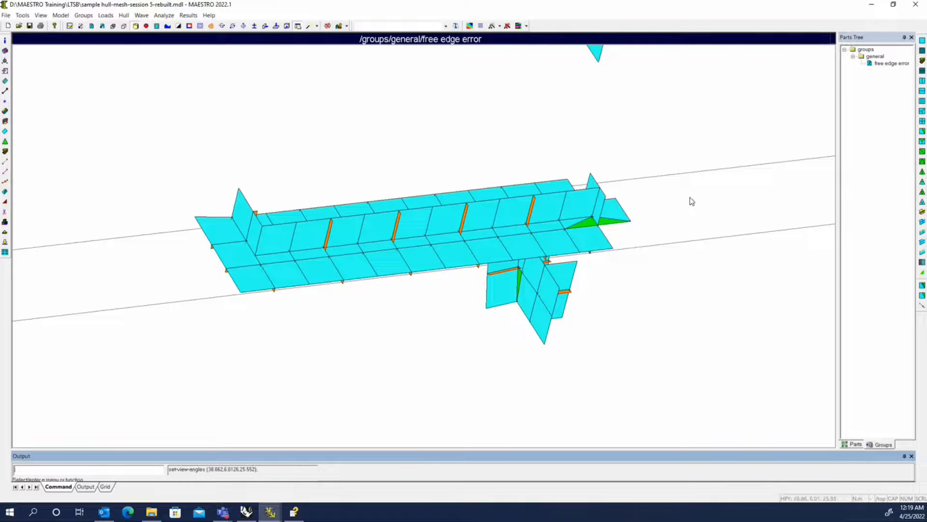
{"action": "left_click", "coordinate": [922, 82]}
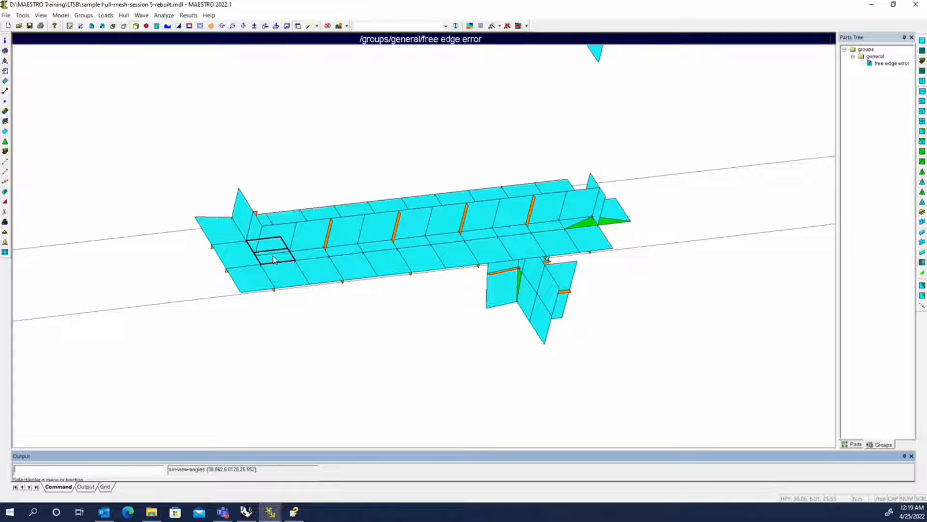
{"action": "key", "text": "Escape"}
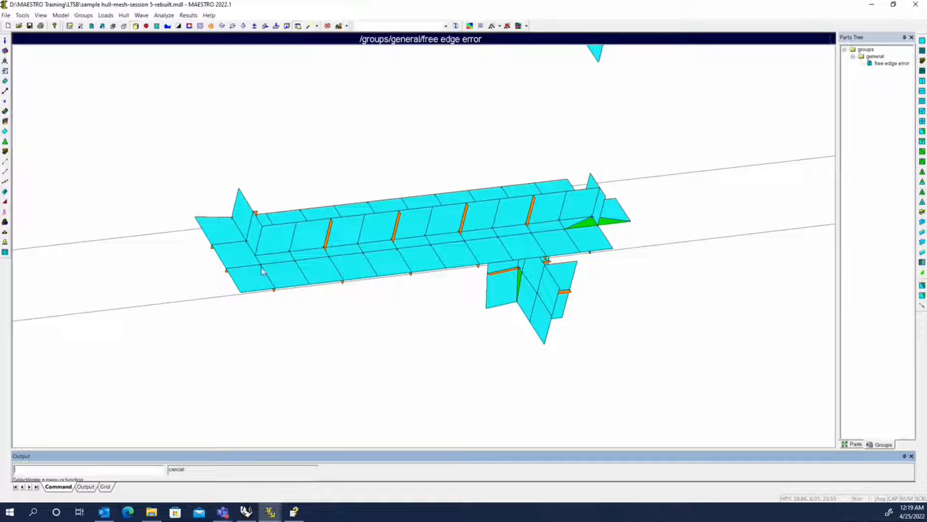
{"action": "left_click", "coordinate": [5, 222]}
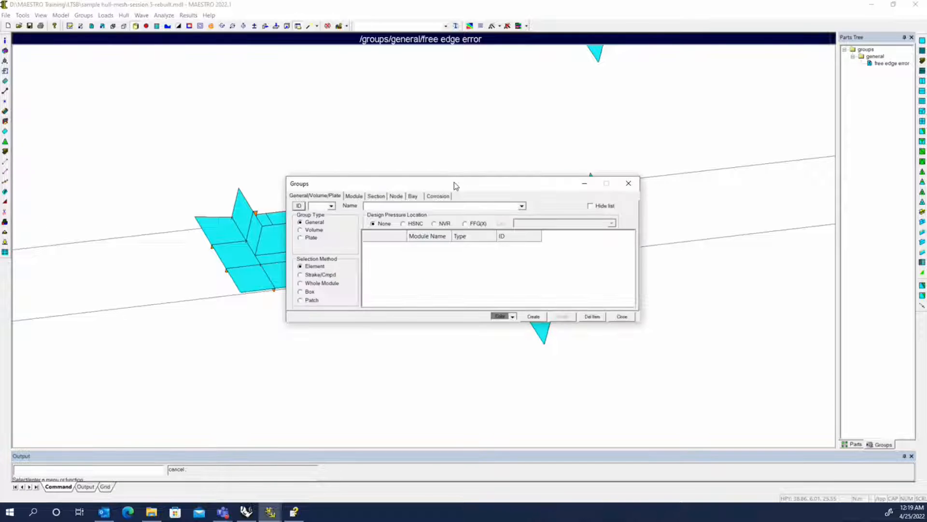
{"action": "left_click_drag", "start_coordinate": [455, 187], "coordinate": [635, 290]}
{"action": "left_click", "coordinate": [581, 300]}
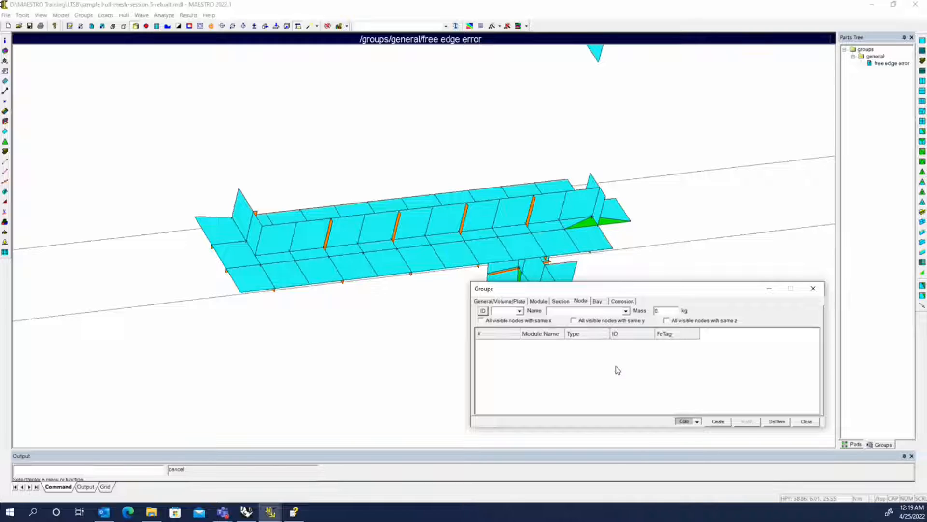
{"action": "left_click", "coordinate": [563, 231]}
{"action": "left_click", "coordinate": [532, 233]}
{"action": "left_click", "coordinate": [497, 238]}
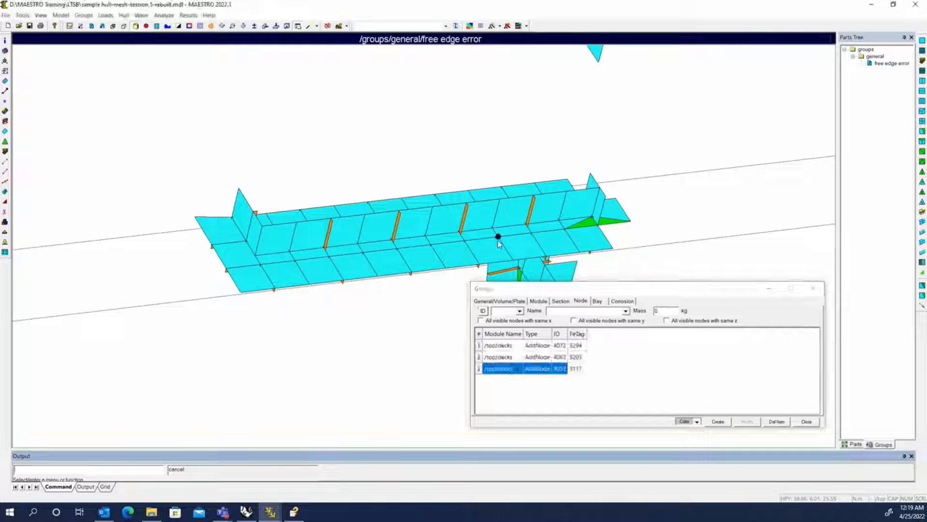
{"action": "left_click", "coordinate": [465, 240]}
{"action": "left_click", "coordinate": [447, 242]}
{"action": "left_click", "coordinate": [431, 244]}
{"action": "right_click", "coordinate": [655, 333]}
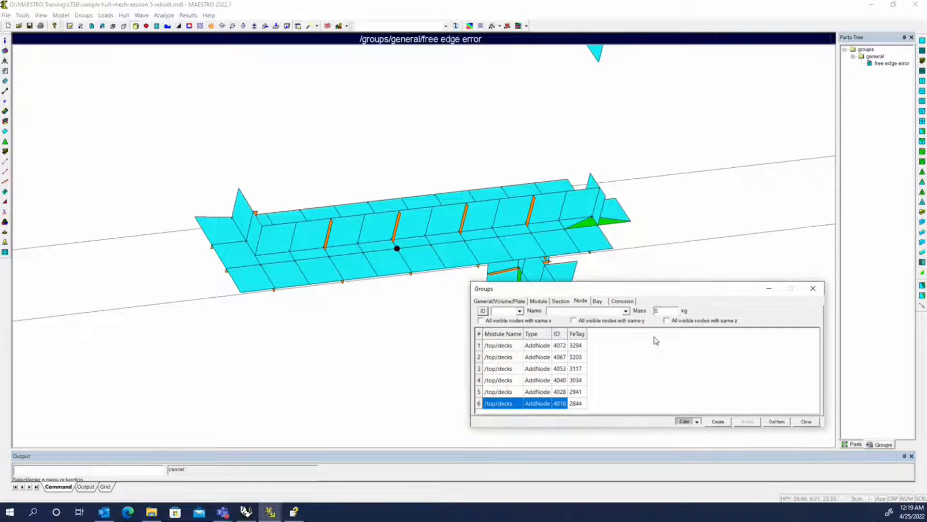
{"action": "left_click", "coordinate": [676, 354]}
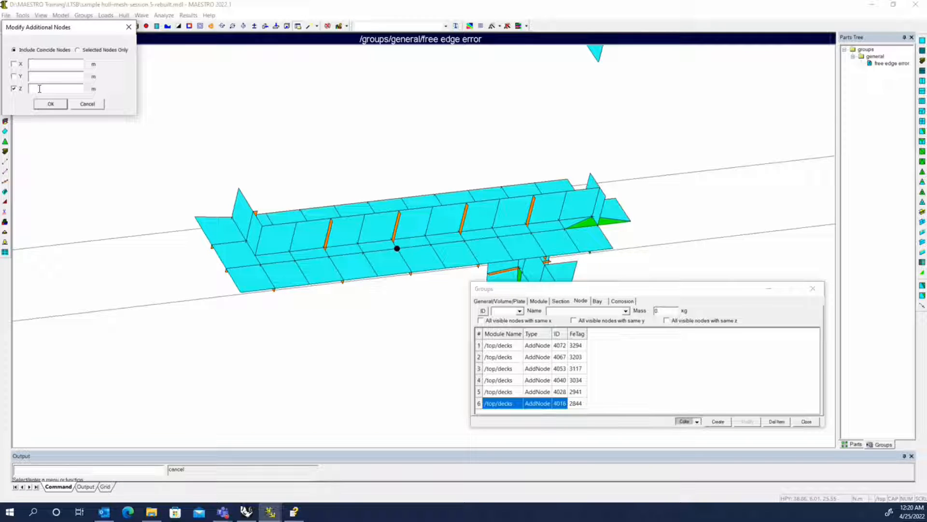
{"action": "left_click", "coordinate": [40, 88]}
{"action": "left_click", "coordinate": [392, 239]}
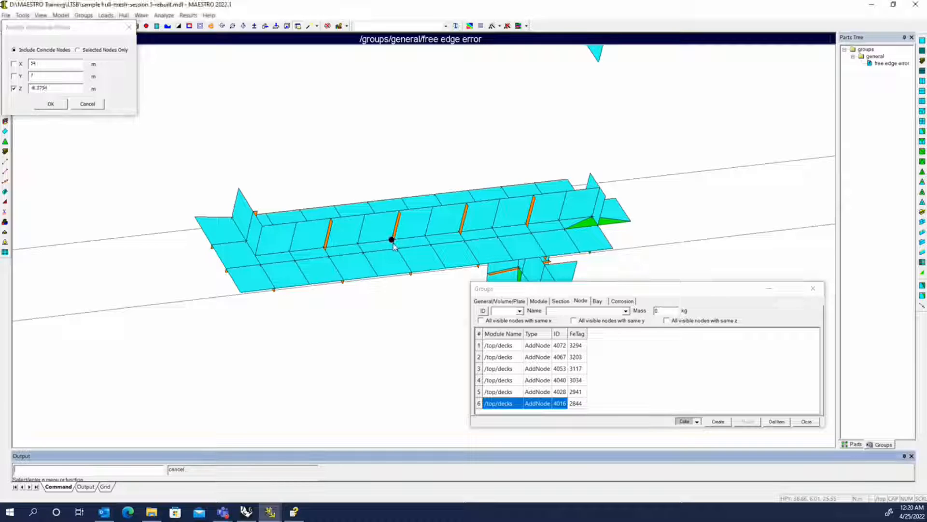
{"action": "left_click", "coordinate": [87, 104]}
{"action": "left_click", "coordinate": [813, 289]}
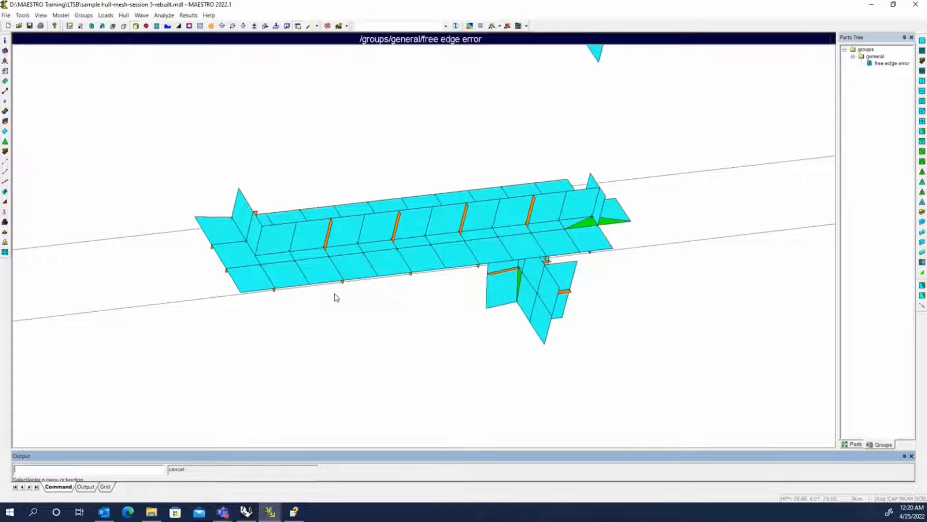
Step: Start an element split in Slice mode and select the row of narrow deck quads along the foot of the vertical plates
{"action": "scroll", "coordinate": [337, 269], "scroll_direction": "up", "scroll_amount": 2}
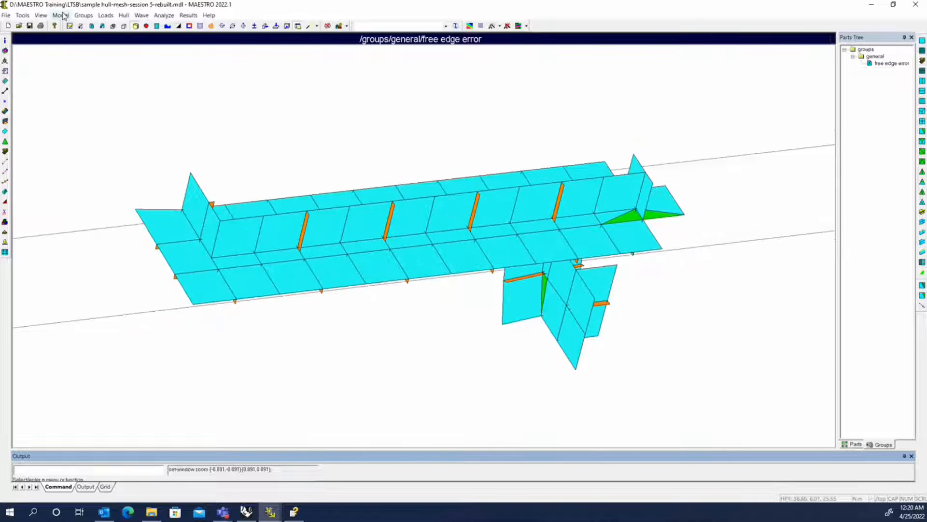
{"action": "left_click", "coordinate": [61, 16]}
{"action": "mouse_move", "coordinate": [76, 124]}
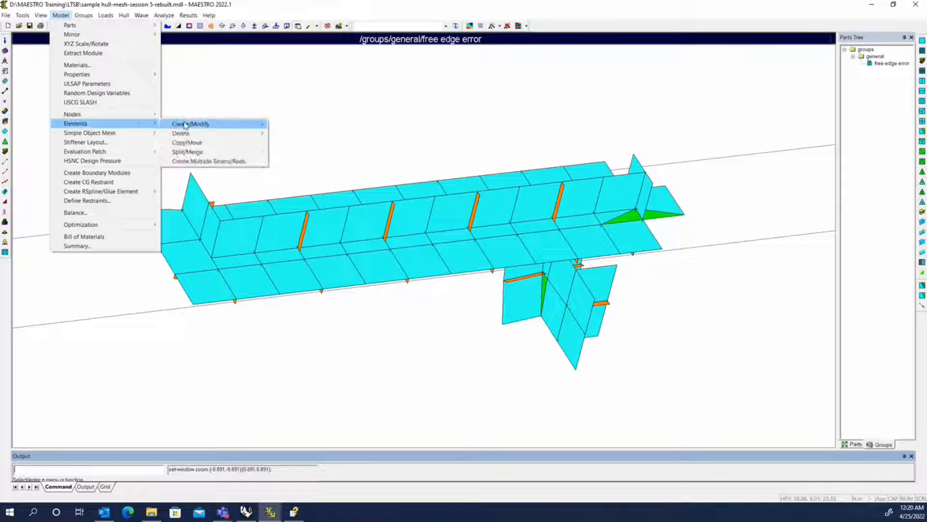
{"action": "left_click", "coordinate": [188, 152]}
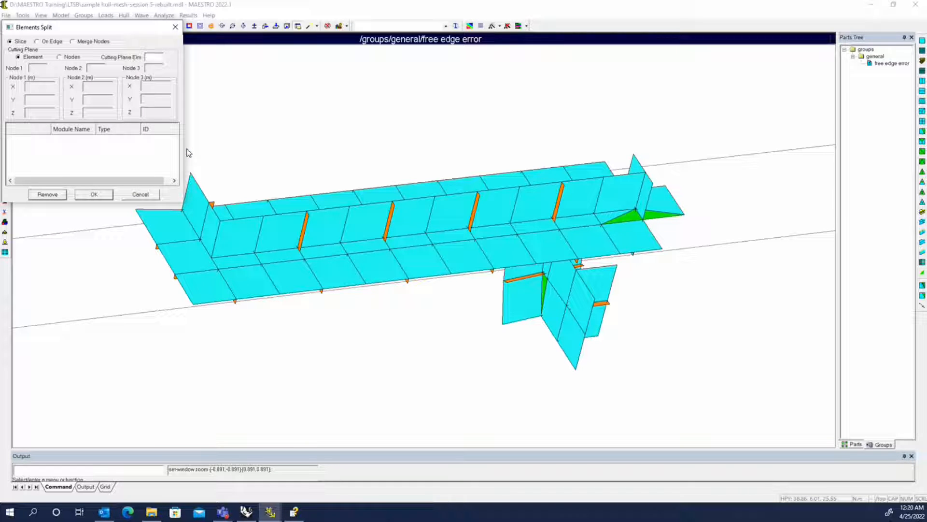
{"action": "middle_click_drag", "start_coordinate": [367, 159], "coordinate": [445, 185]}
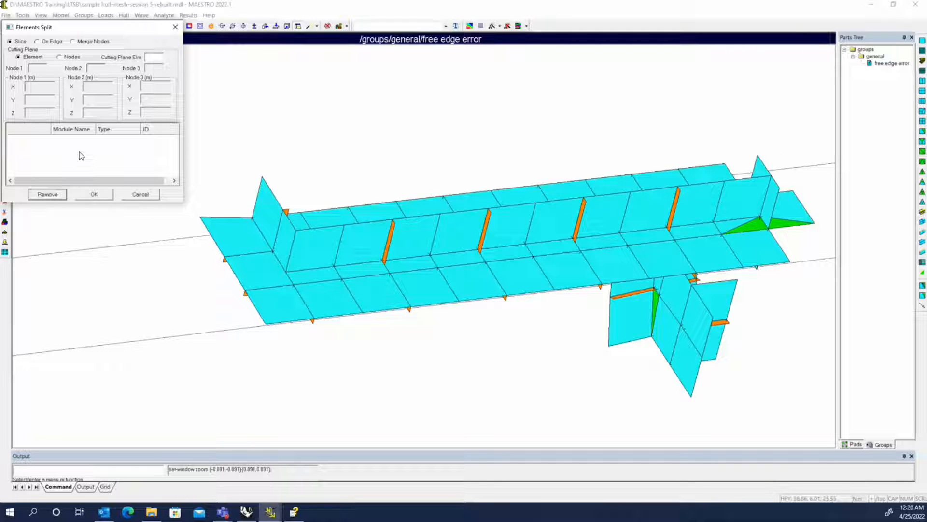
{"action": "left_click", "coordinate": [724, 230]}
{"action": "left_click", "coordinate": [703, 235]}
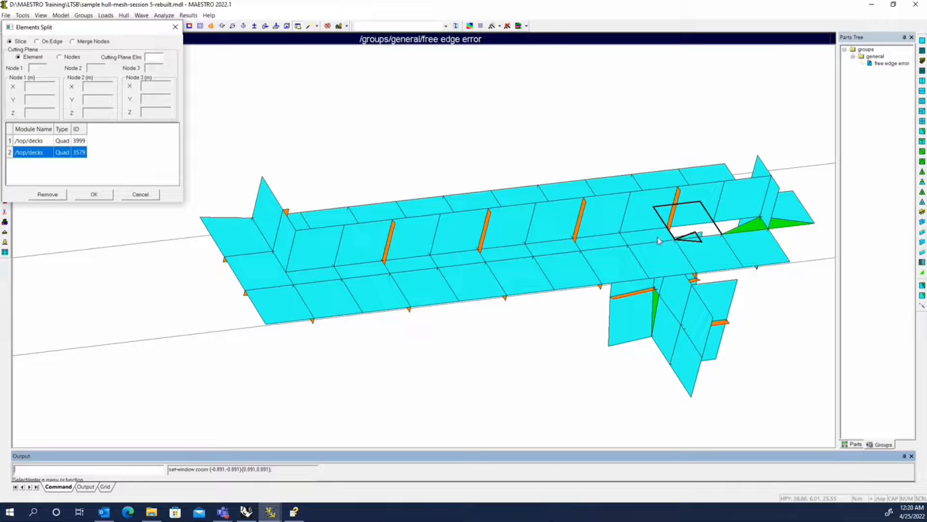
{"action": "left_click", "coordinate": [658, 241]}
{"action": "left_click", "coordinate": [603, 240]}
{"action": "left_click", "coordinate": [560, 247]}
{"action": "left_click", "coordinate": [513, 252]}
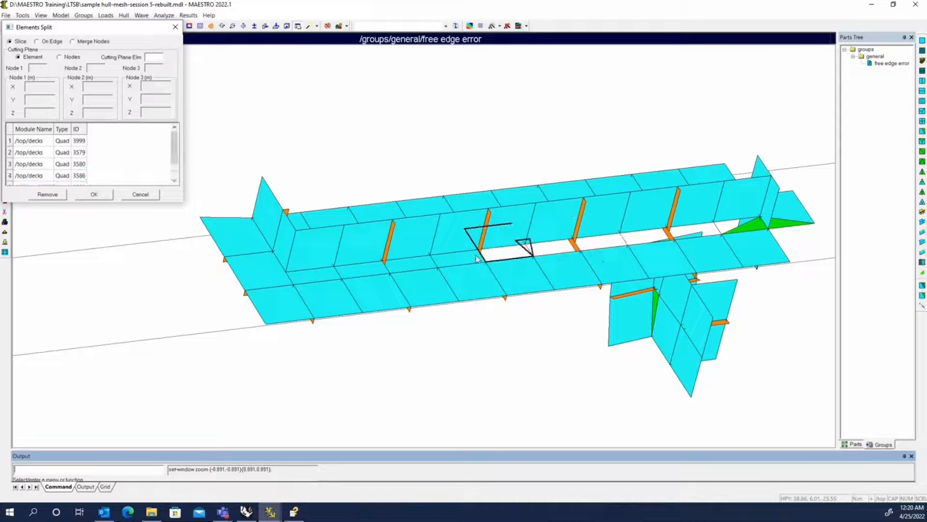
{"action": "left_click", "coordinate": [464, 258]}
{"action": "left_click", "coordinate": [420, 258]}
{"action": "left_click", "coordinate": [378, 269]}
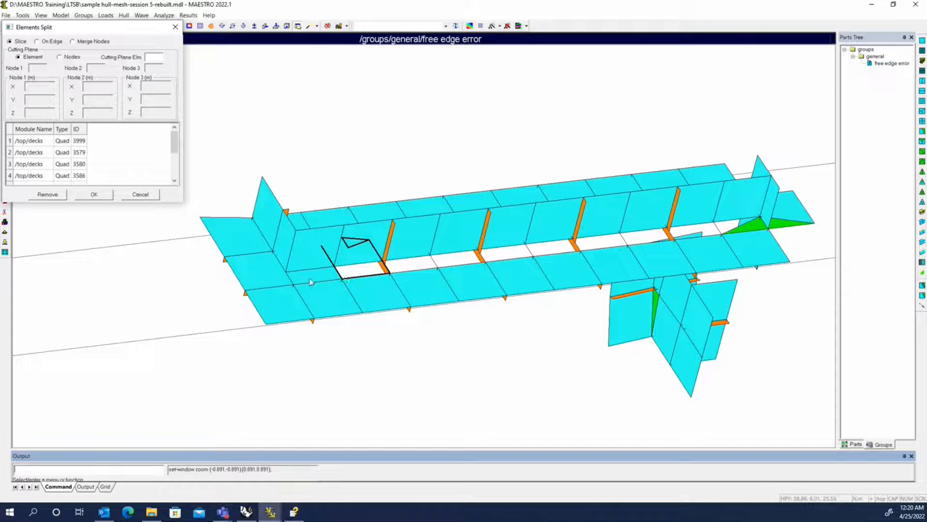
{"action": "left_click", "coordinate": [310, 276]}
Step: Add the four transverse stiffener beams crossing the deck seam to the elements being split
{"action": "left_click", "coordinate": [387, 272]}
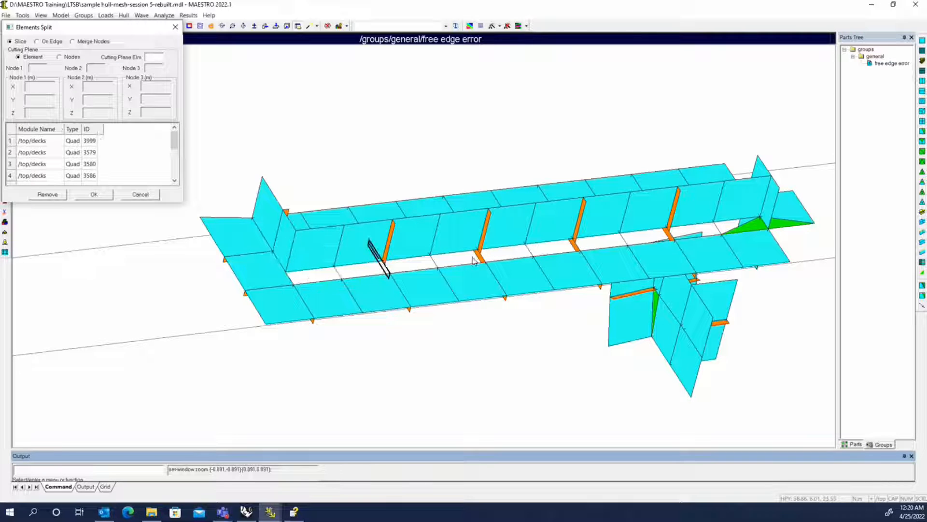
{"action": "left_click", "coordinate": [475, 259]}
{"action": "left_click", "coordinate": [575, 250]}
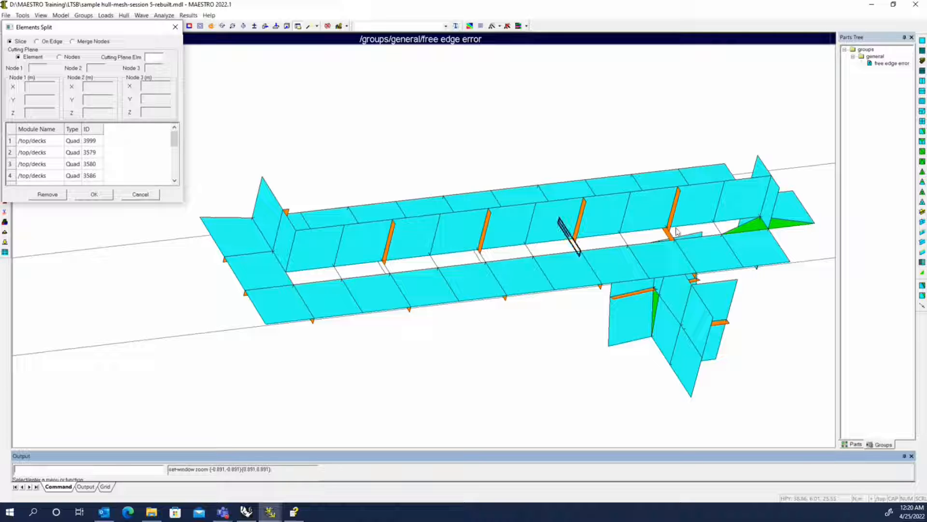
{"action": "left_click", "coordinate": [676, 230]}
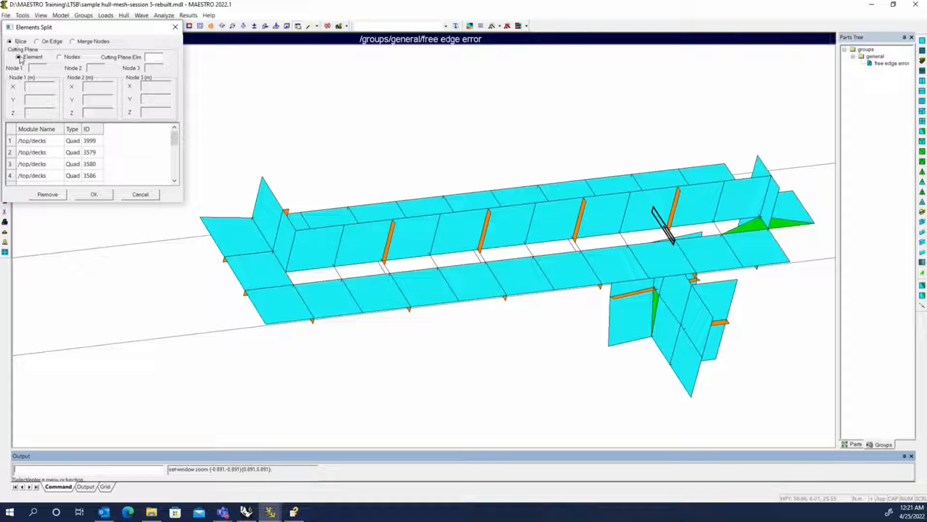
Step: Use one of the vertical plates above the seam as the cutting plane element and slice the selected deck quads and beams
{"action": "left_click", "coordinate": [152, 57]}
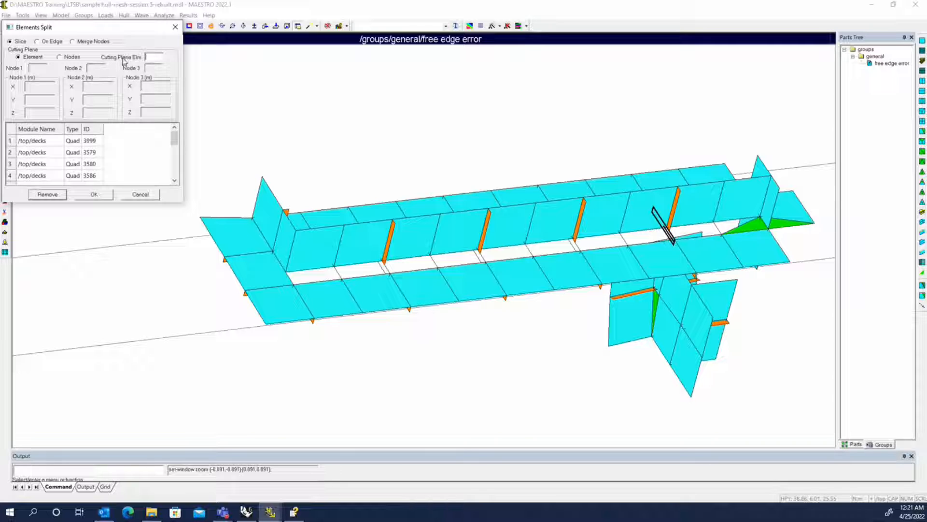
{"action": "left_click", "coordinate": [459, 232]}
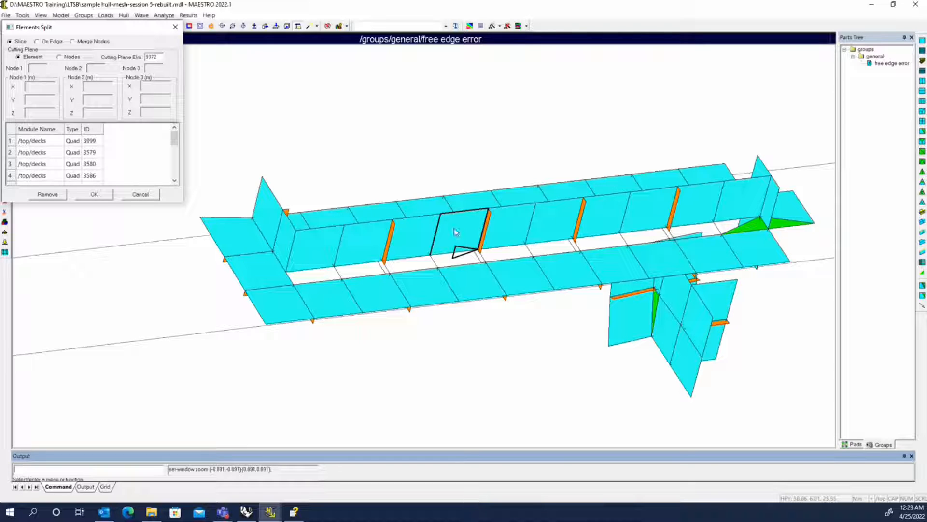
{"action": "left_click", "coordinate": [94, 194]}
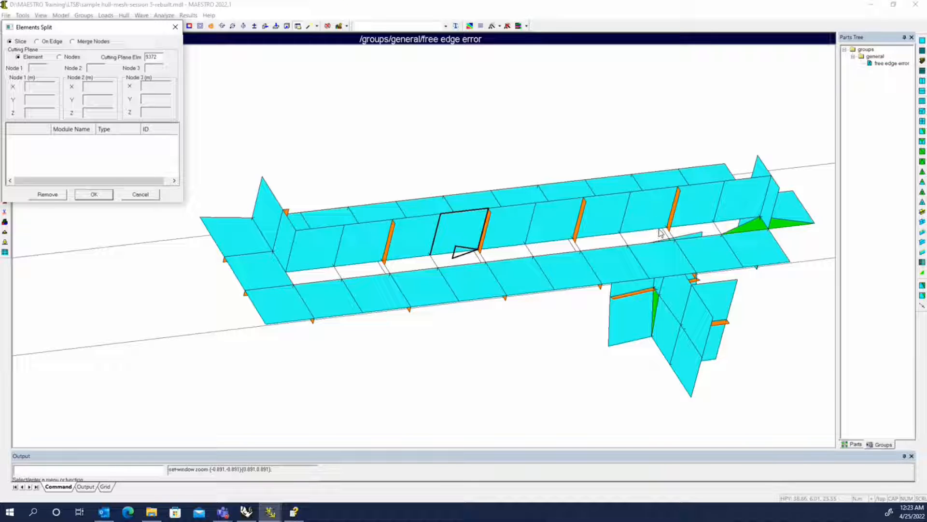
Step: Show the free edge error group in Context Default Color within the whole hull and examine the surroundings of the deck strip
{"action": "right_click", "coordinate": [884, 64]}
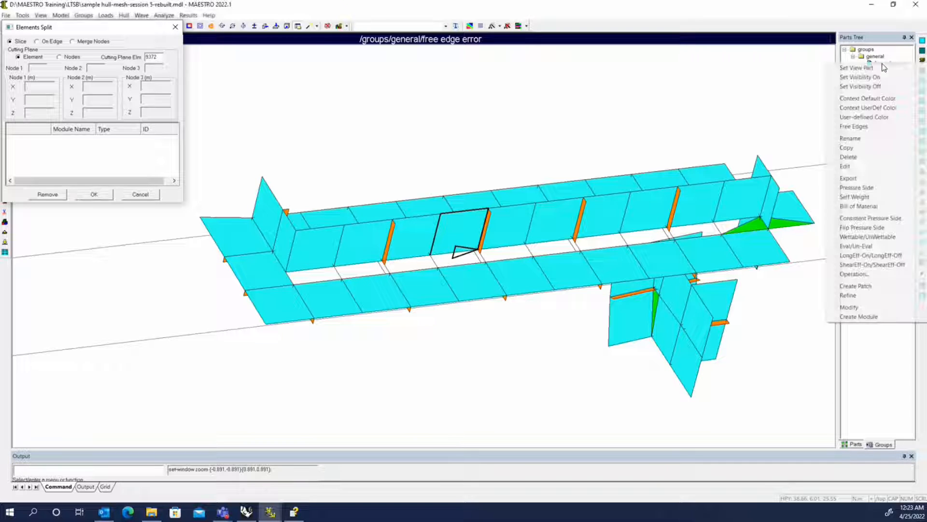
{"action": "left_click", "coordinate": [881, 99]}
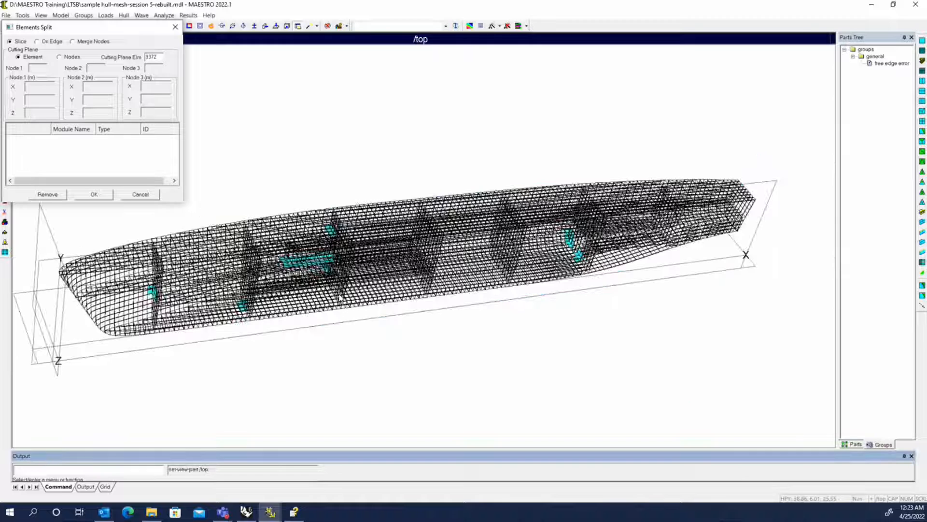
{"action": "scroll", "coordinate": [252, 272], "scroll_direction": "up", "scroll_amount": 3}
{"action": "scroll", "coordinate": [415, 261], "scroll_direction": "up", "scroll_amount": 3}
{"action": "middle_click_drag", "start_coordinate": [415, 261], "coordinate": [420, 259]}
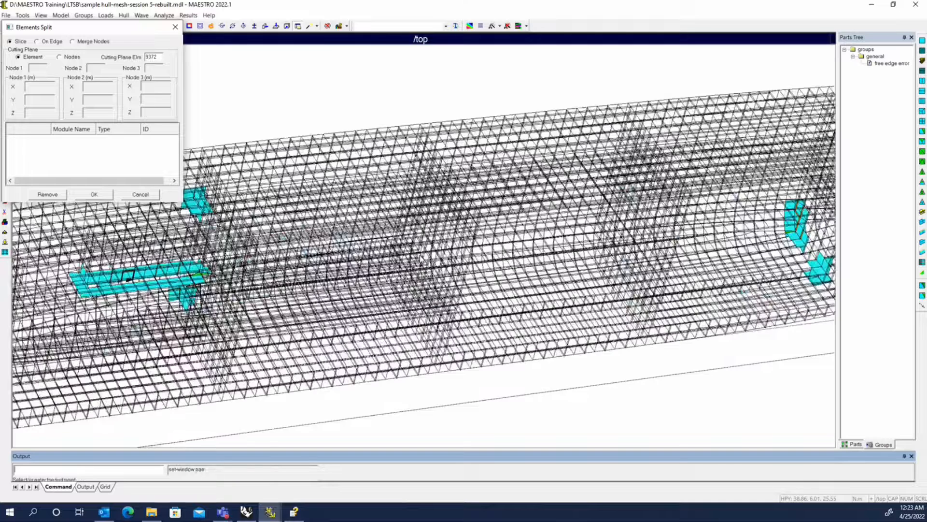
{"action": "scroll", "coordinate": [421, 260], "scroll_direction": "up", "scroll_amount": 3}
{"action": "middle_click_drag", "start_coordinate": [590, 221], "coordinate": [449, 285]}
{"action": "scroll", "coordinate": [450, 286], "scroll_direction": "up", "scroll_amount": 4}
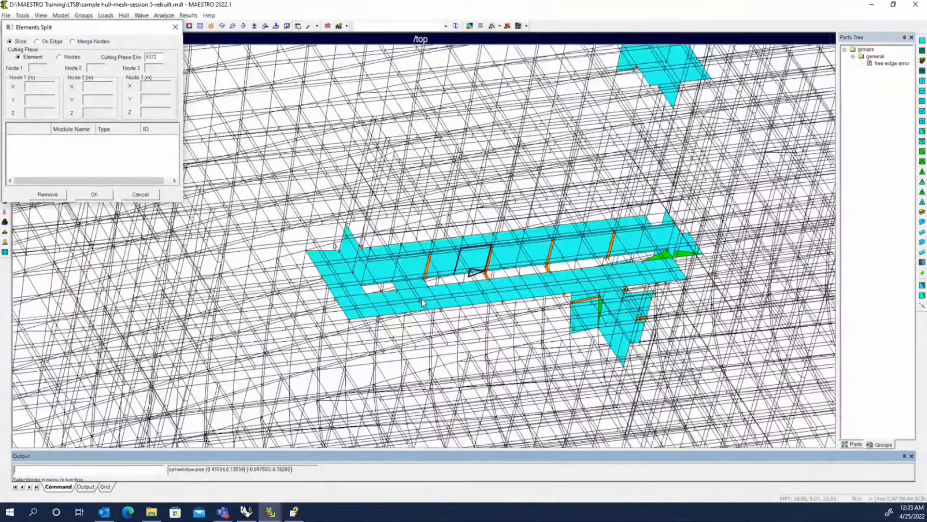
{"action": "scroll", "coordinate": [577, 289], "scroll_direction": "down", "scroll_amount": 5}
{"action": "middle_click_drag", "start_coordinate": [577, 288], "coordinate": [556, 239]}
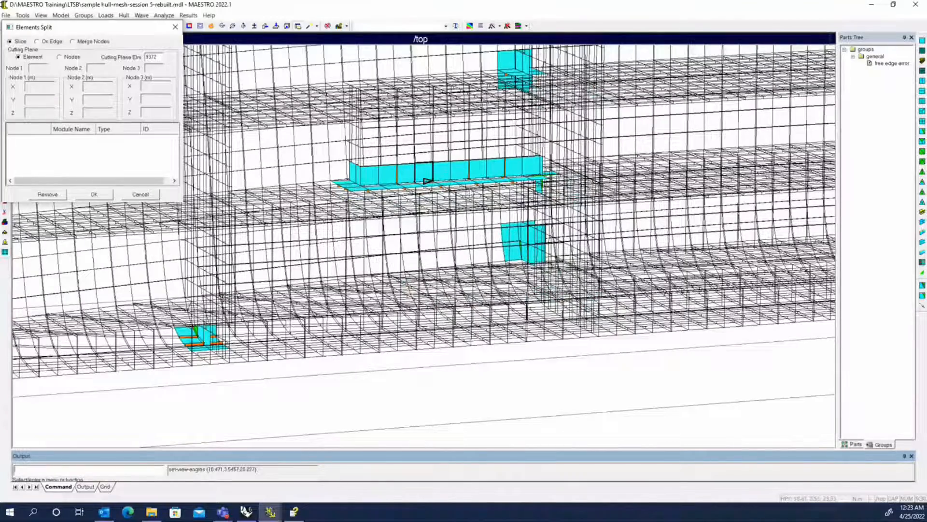
Step: Cut away the upper hull display with the dynamic Y cutting plane, down to near the top of the deck strip's vertical plates
{"action": "left_click", "coordinate": [277, 27]}
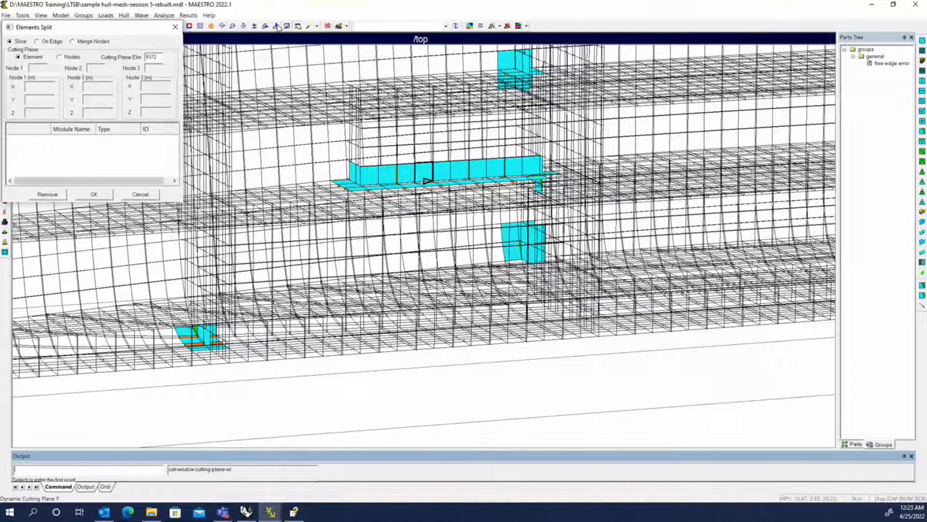
{"action": "left_click", "coordinate": [498, 95]}
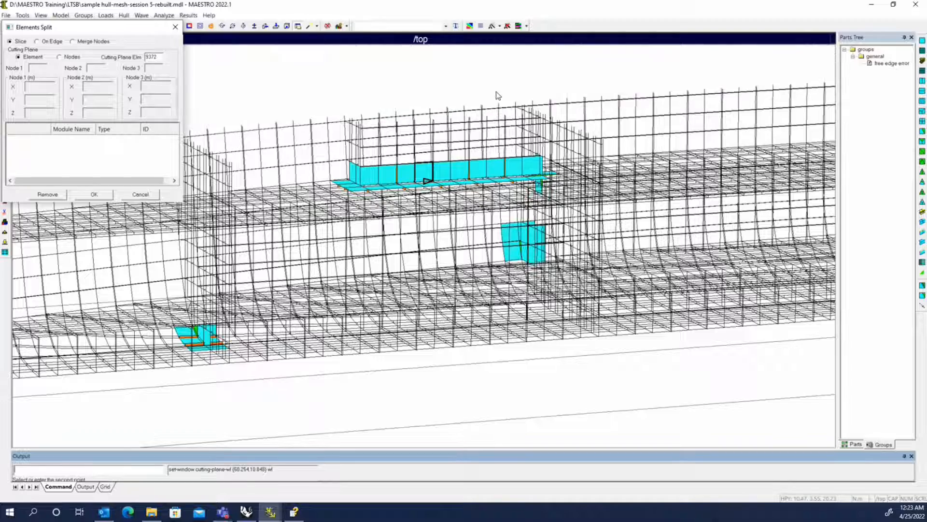
{"action": "left_click", "coordinate": [497, 121]}
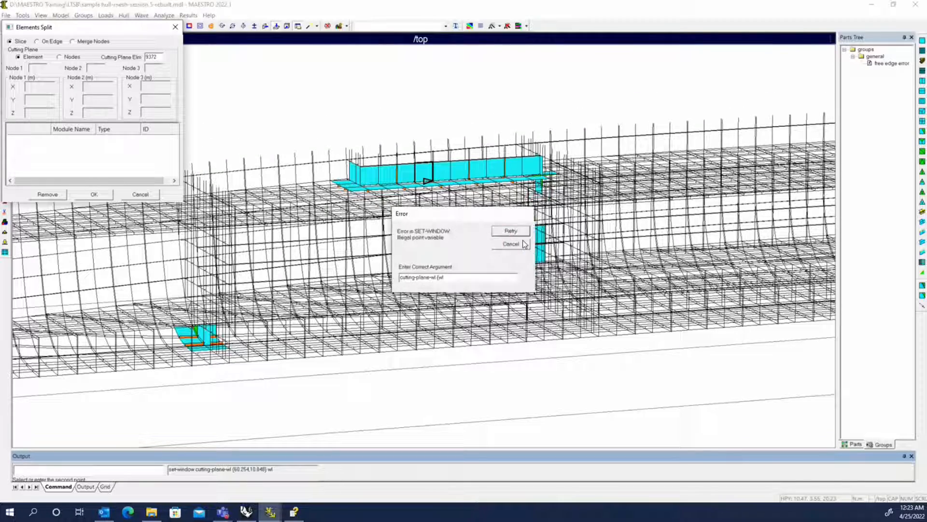
{"action": "left_click", "coordinate": [522, 244]}
Step: Display the cut-open hull by Element Type from above and refresh the view
{"action": "middle_click_drag", "start_coordinate": [481, 187], "coordinate": [441, 172]}
{"action": "right_click", "coordinate": [441, 171]}
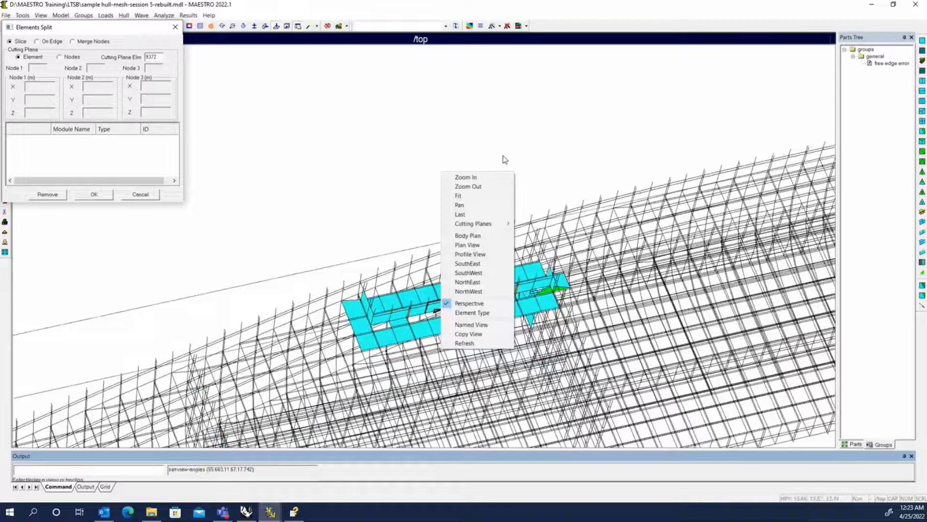
{"action": "left_click", "coordinate": [501, 316]}
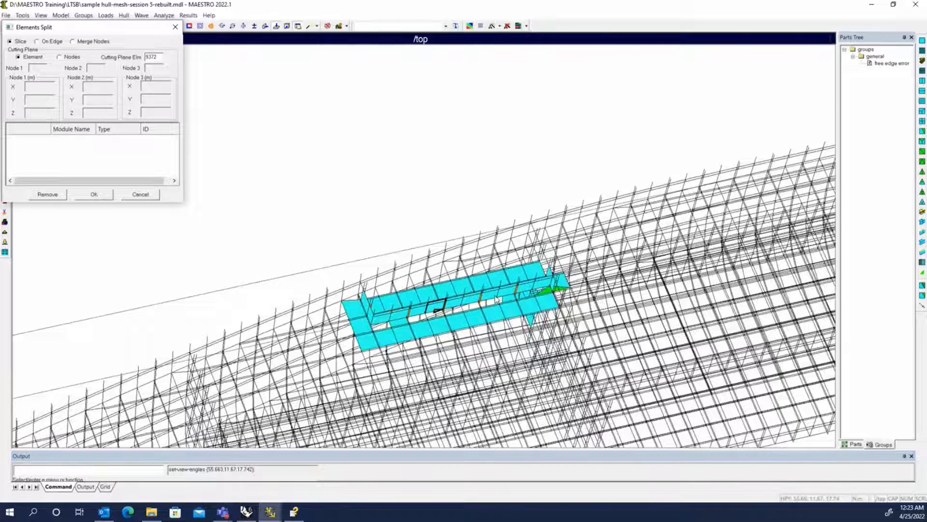
{"action": "right_click", "coordinate": [481, 233]}
{"action": "left_click", "coordinate": [519, 404]}
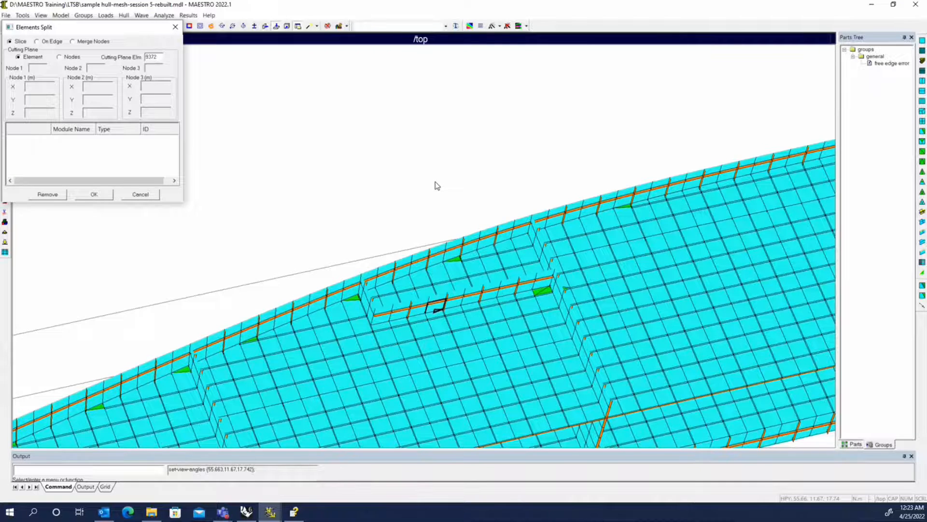
Step: Insert a ZX cutting plane at a height of about 5.42 below the deck strip, keeping the upper side of the hull visible
{"action": "scroll", "coordinate": [435, 181], "scroll_direction": "down", "scroll_amount": 3}
{"action": "middle_click_drag", "start_coordinate": [490, 249], "coordinate": [460, 191]}
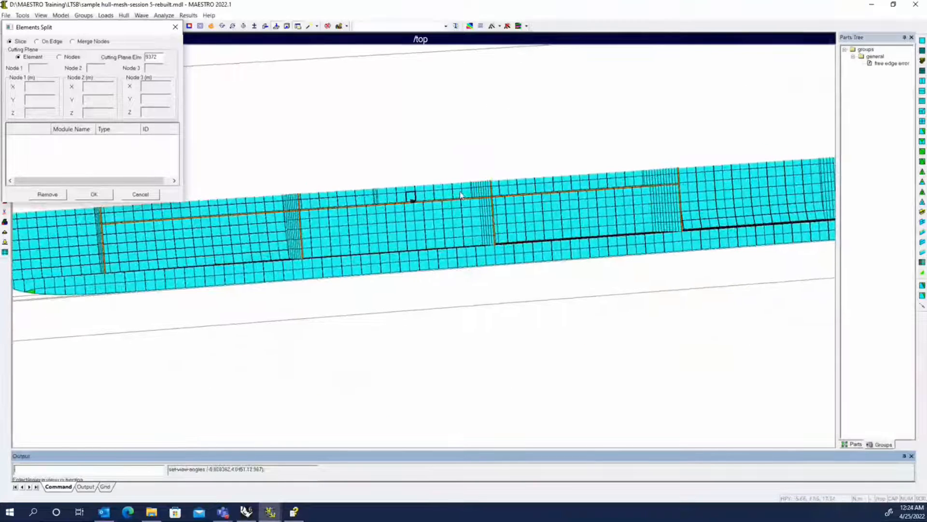
{"action": "right_click", "coordinate": [392, 118]}
{"action": "right_click", "coordinate": [350, 121]}
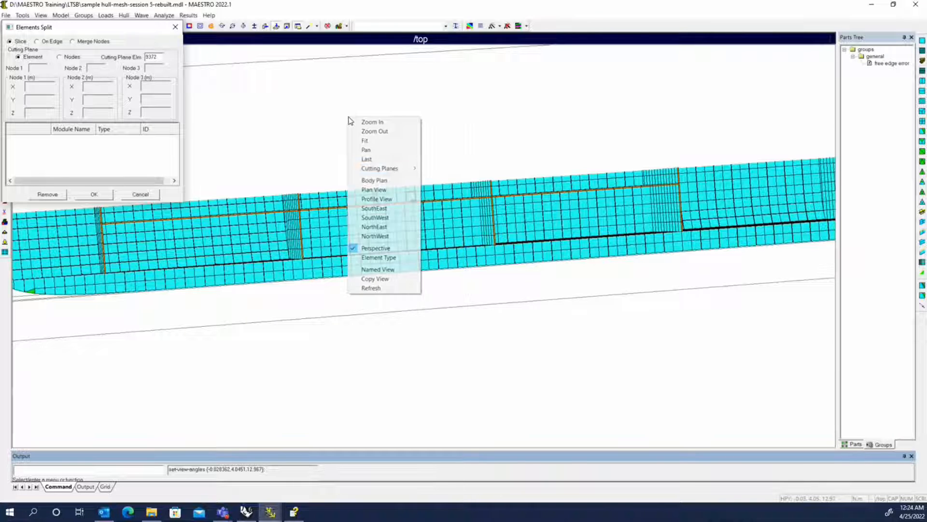
{"action": "mouse_move", "coordinate": [400, 167]}
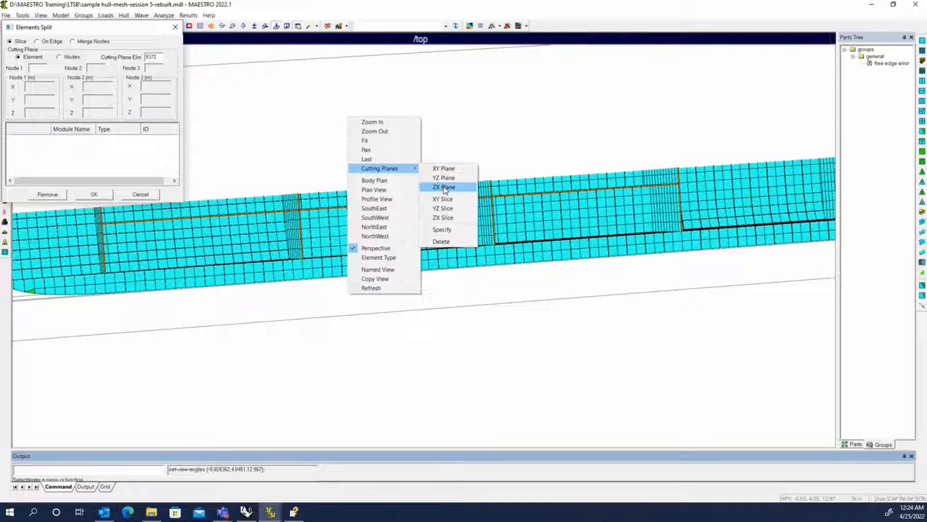
{"action": "left_click", "coordinate": [444, 188]}
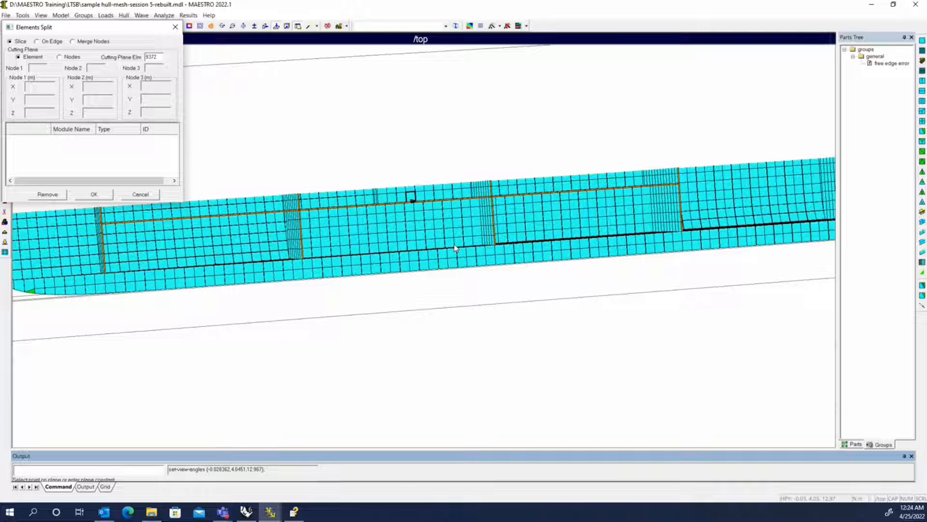
{"action": "left_click", "coordinate": [428, 219]}
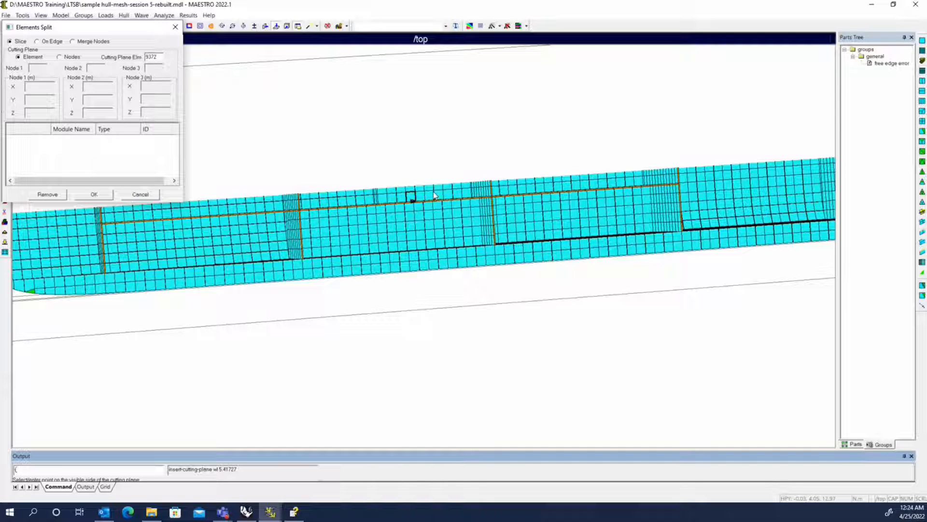
{"action": "left_click", "coordinate": [434, 191]}
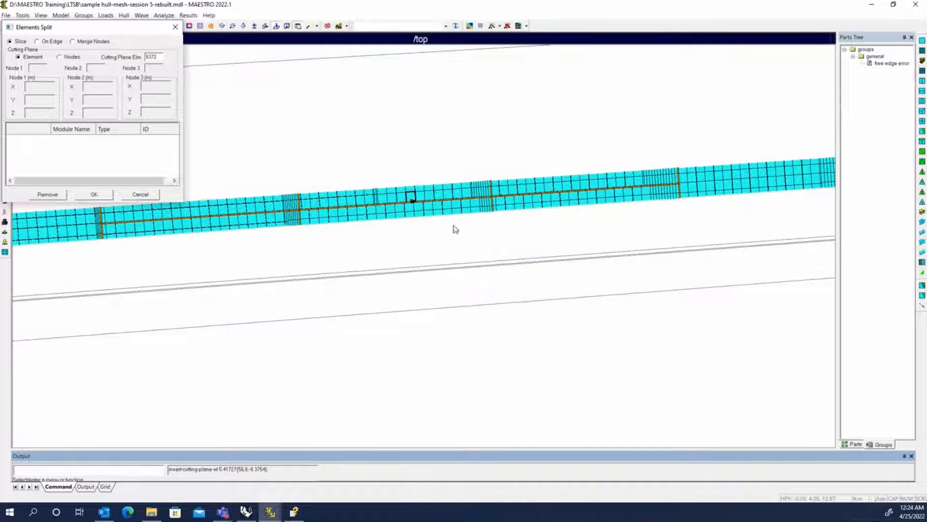
Step: Make decks the current part and merge the two adjacent deck triangles at the end of the short longitudinal bulkhead into one quad
{"action": "middle_click_drag", "start_coordinate": [459, 188], "coordinate": [475, 139]}
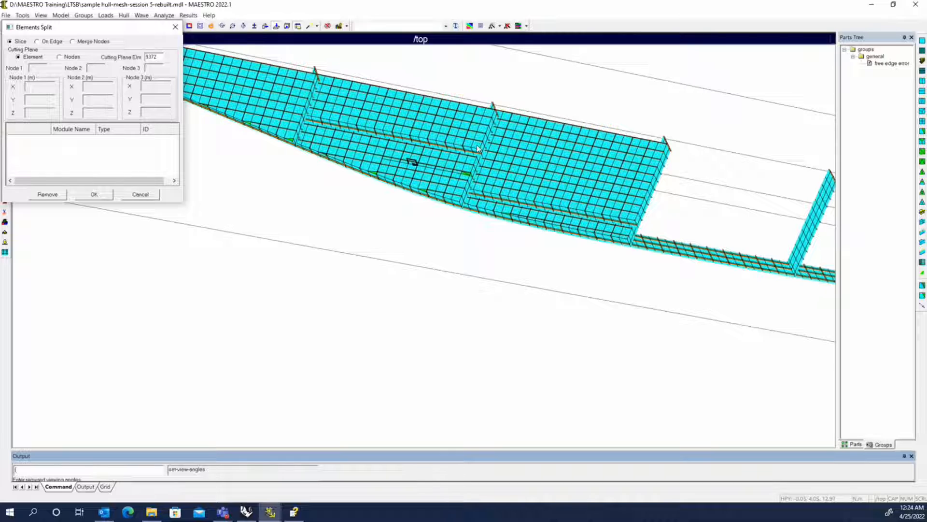
{"action": "left_click_drag", "start_coordinate": [478, 148], "coordinate": [495, 289]}
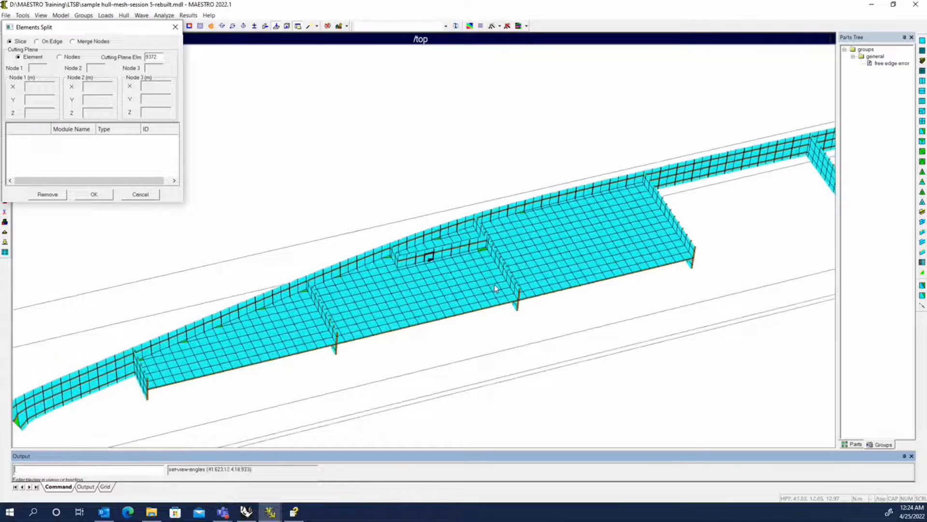
{"action": "scroll", "coordinate": [436, 291], "scroll_direction": "up", "scroll_amount": 5}
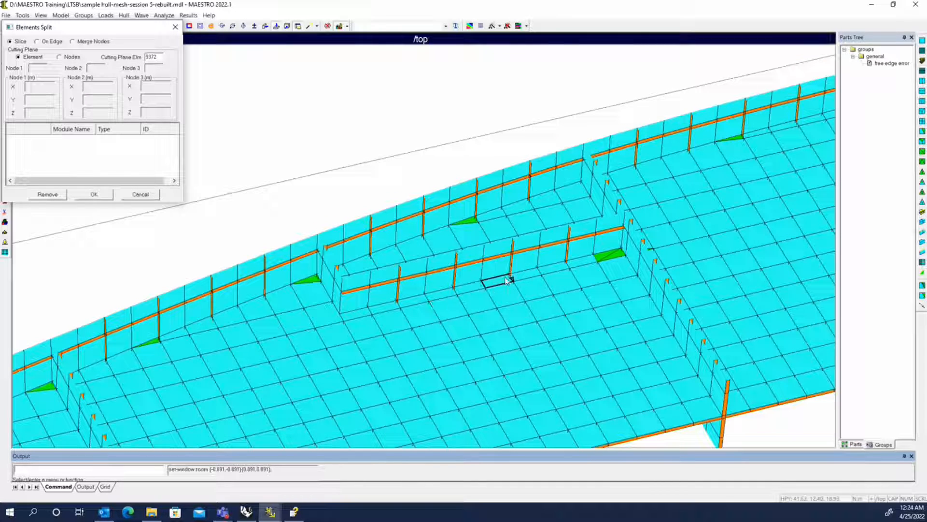
{"action": "mouse_move", "coordinate": [610, 259]}
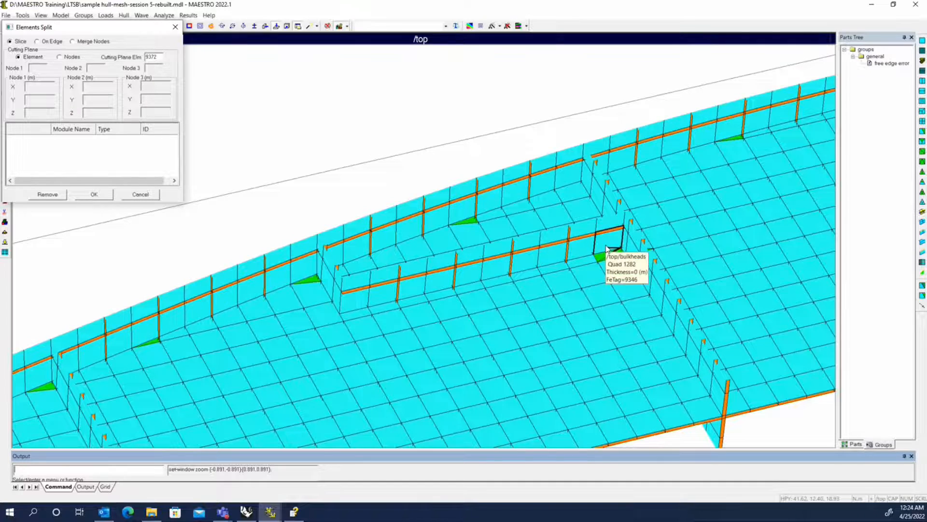
{"action": "middle_click_drag", "start_coordinate": [606, 249], "coordinate": [511, 232]}
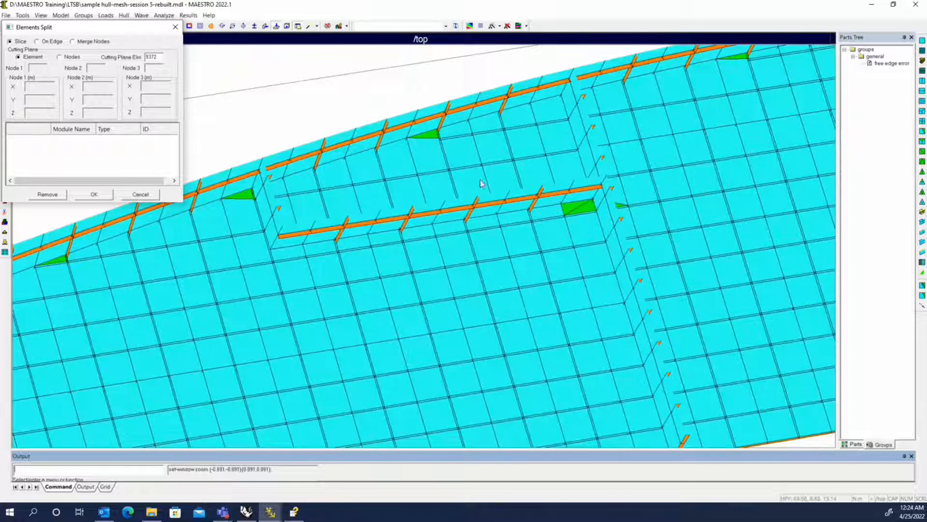
{"action": "left_click_drag", "start_coordinate": [89, 28], "coordinate": [99, 76]}
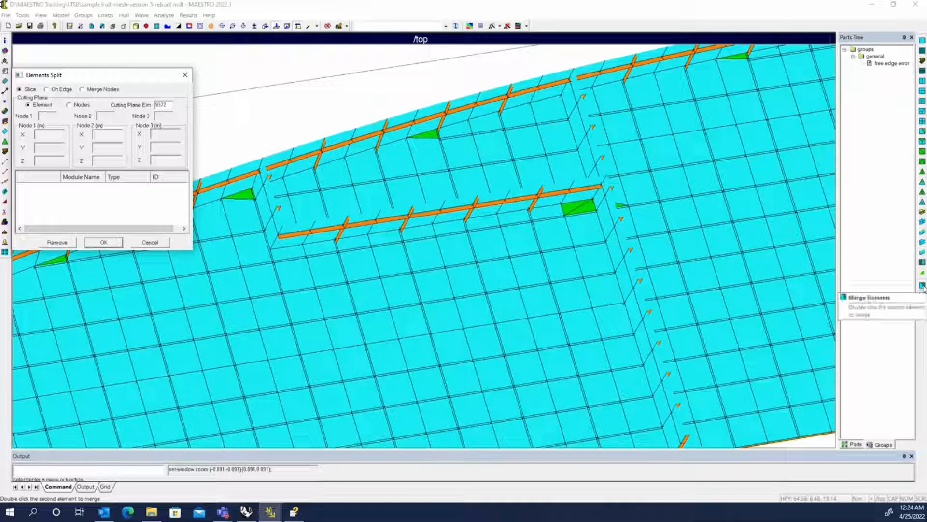
{"action": "left_click", "coordinate": [854, 445]}
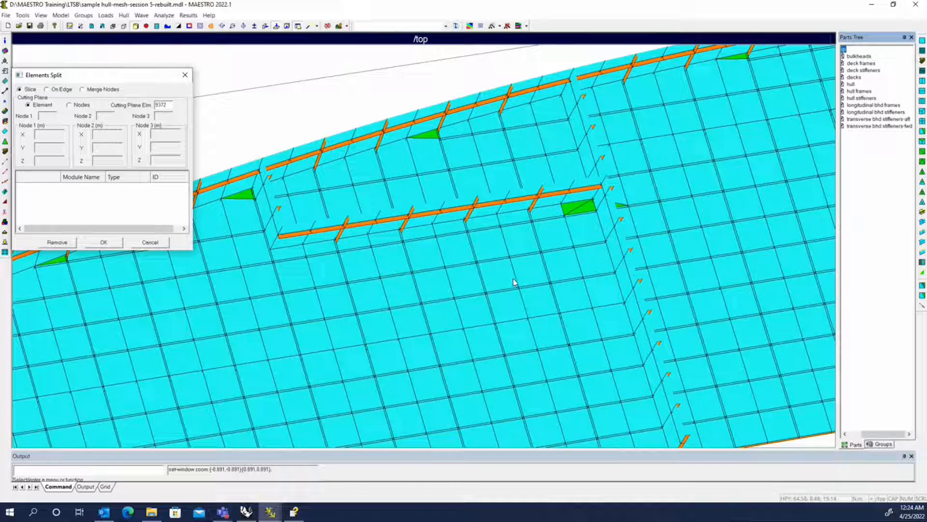
{"action": "left_click_drag", "start_coordinate": [857, 435], "coordinate": [848, 435]}
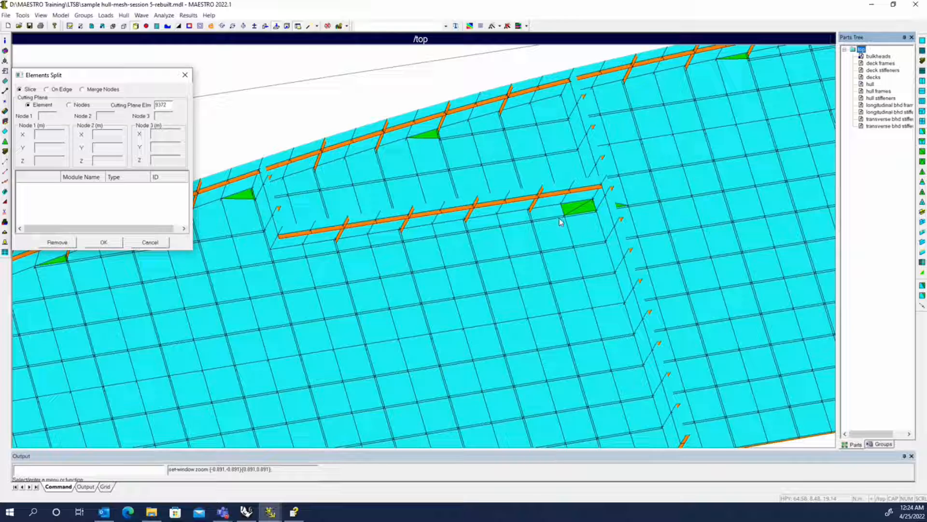
{"action": "left_click", "coordinate": [81, 28]}
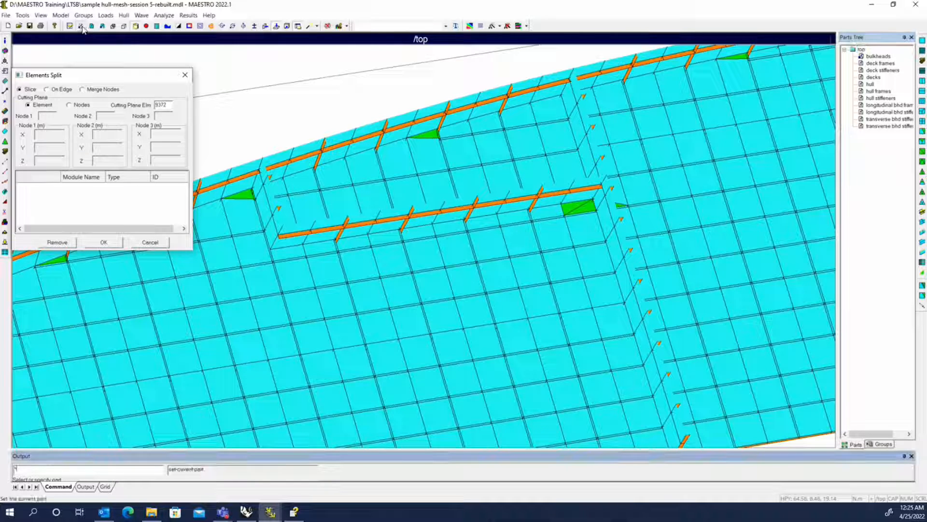
{"action": "left_click", "coordinate": [529, 248]}
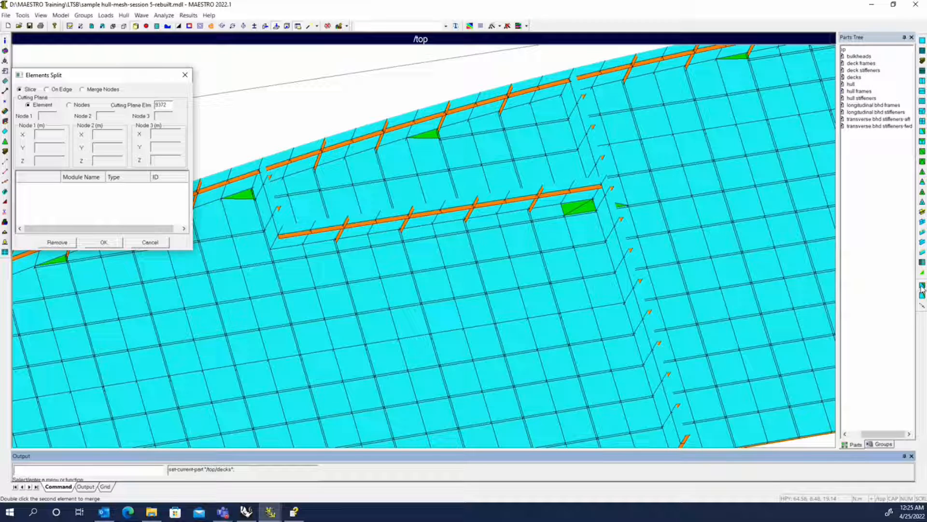
{"action": "left_click", "coordinate": [585, 210]}
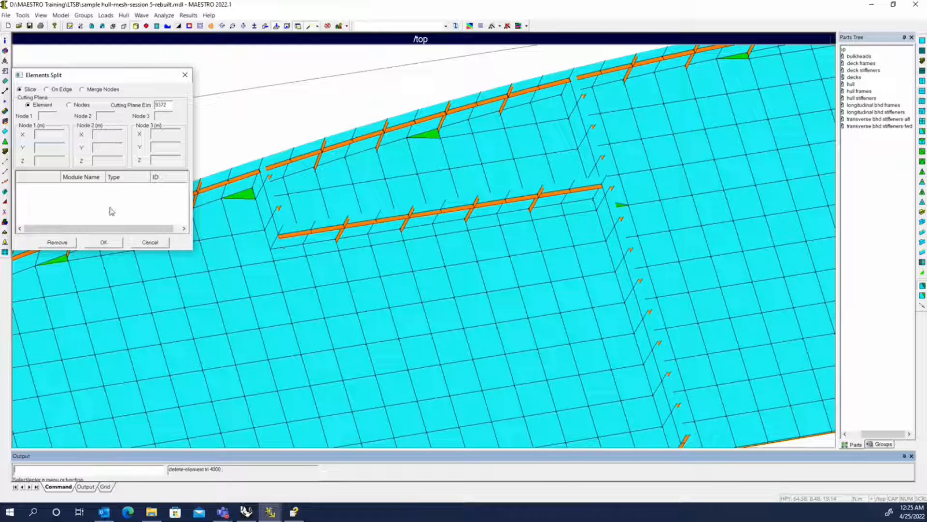
Step: Slice the deck quad and deck frame beam at the bulkhead's other end, using the beam's mid-edge node and the quad's opposite corner node
{"action": "left_click", "coordinate": [257, 250]}
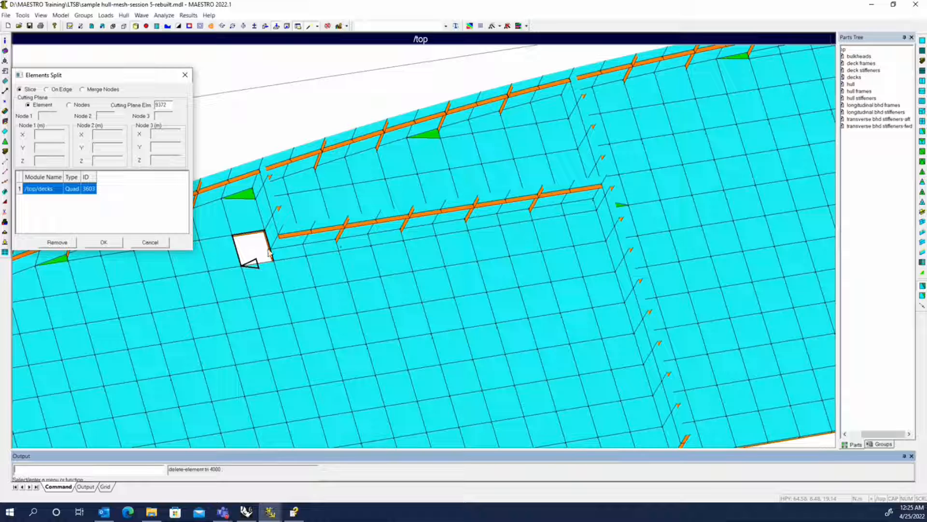
{"action": "middle_click_drag", "start_coordinate": [354, 316], "coordinate": [426, 302]}
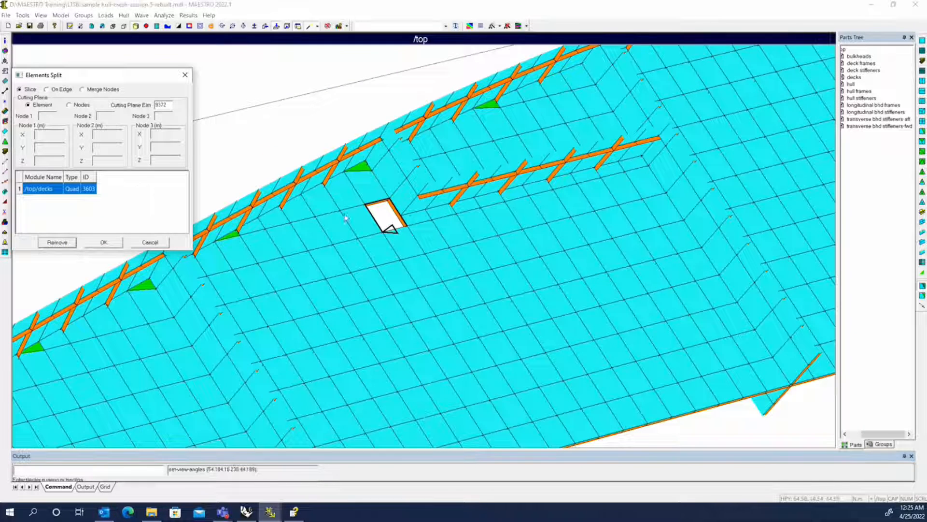
{"action": "left_click", "coordinate": [399, 216]}
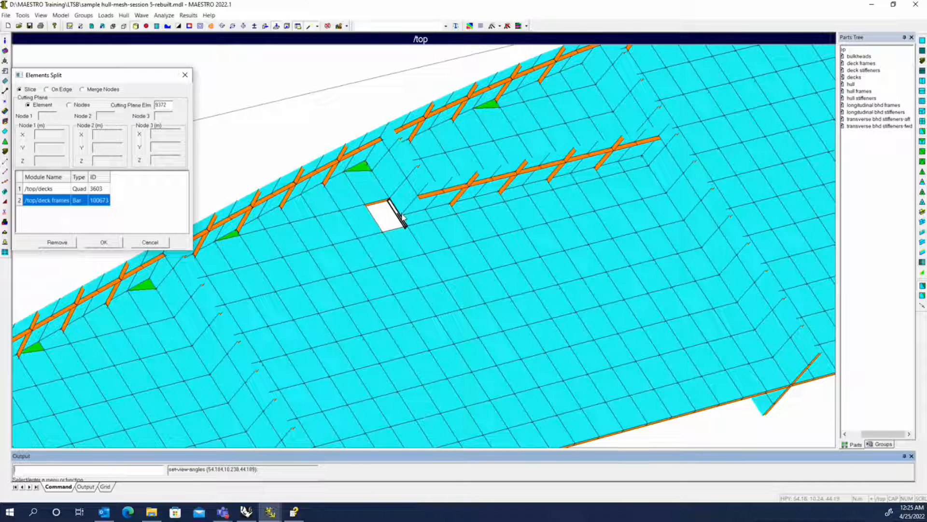
{"action": "left_click", "coordinate": [80, 105]}
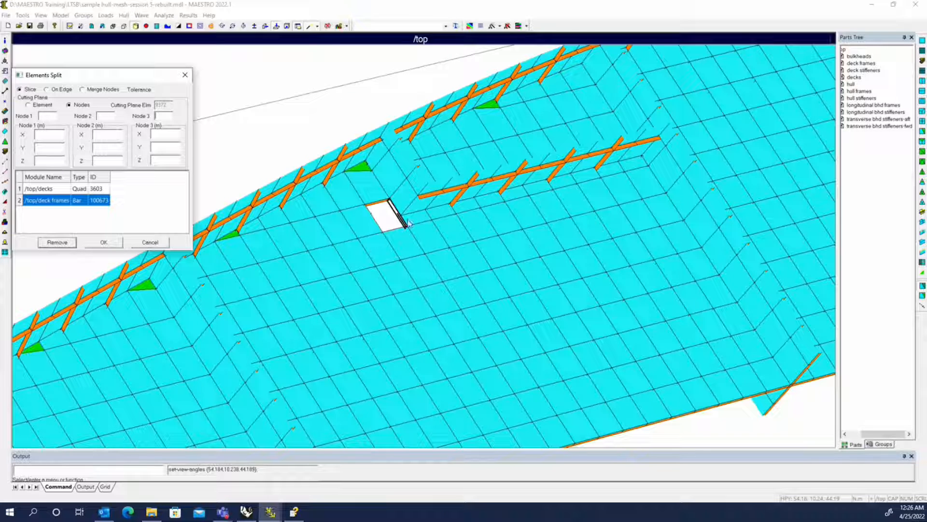
{"action": "left_click", "coordinate": [51, 117]}
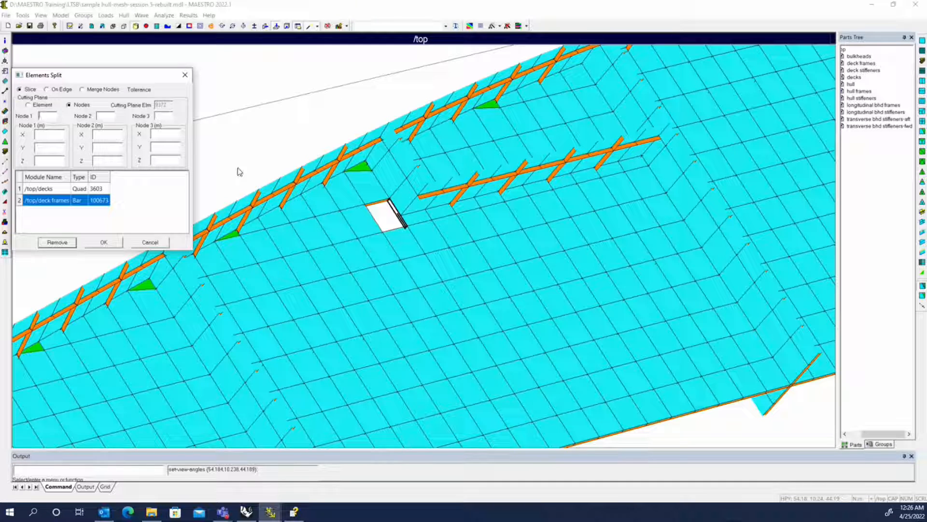
{"action": "left_click", "coordinate": [404, 215]}
{"action": "left_click", "coordinate": [405, 217]}
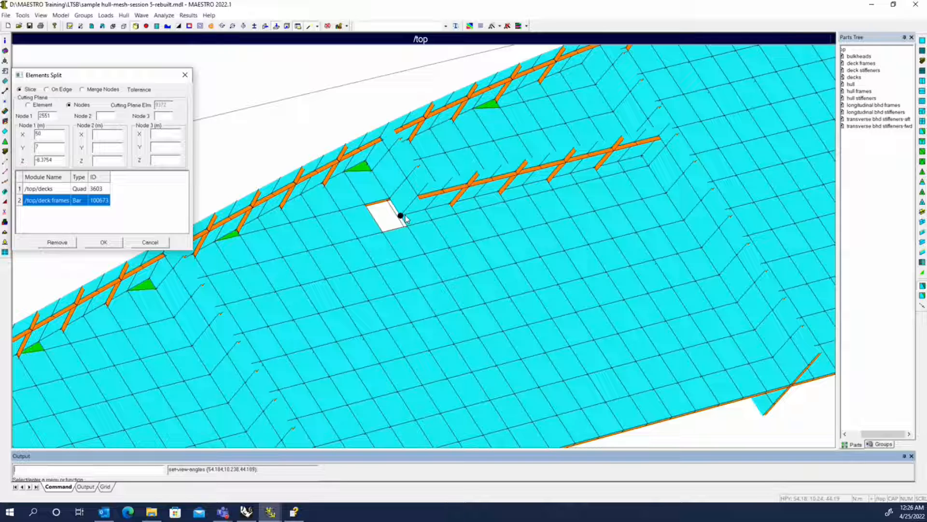
{"action": "left_click", "coordinate": [383, 233]}
{"action": "left_click", "coordinate": [107, 243]}
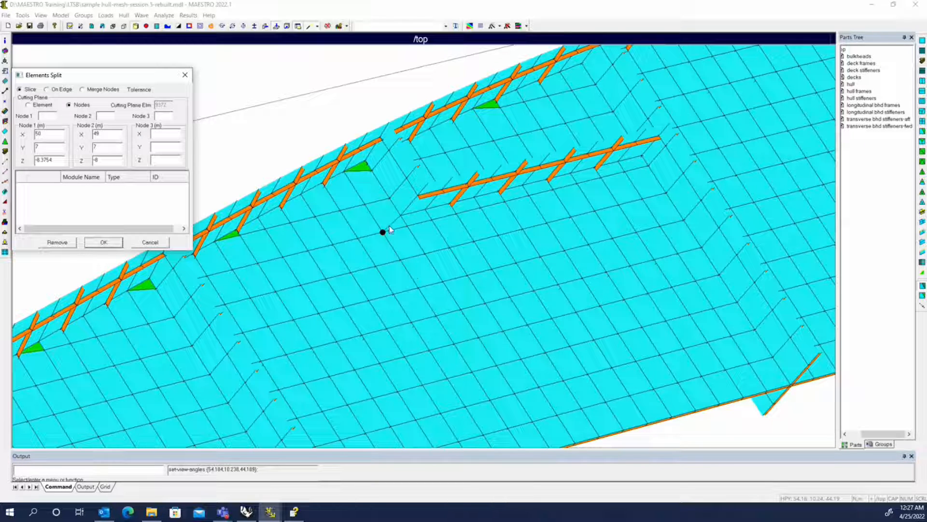
{"action": "scroll", "coordinate": [397, 219], "scroll_direction": "up", "scroll_amount": 2}
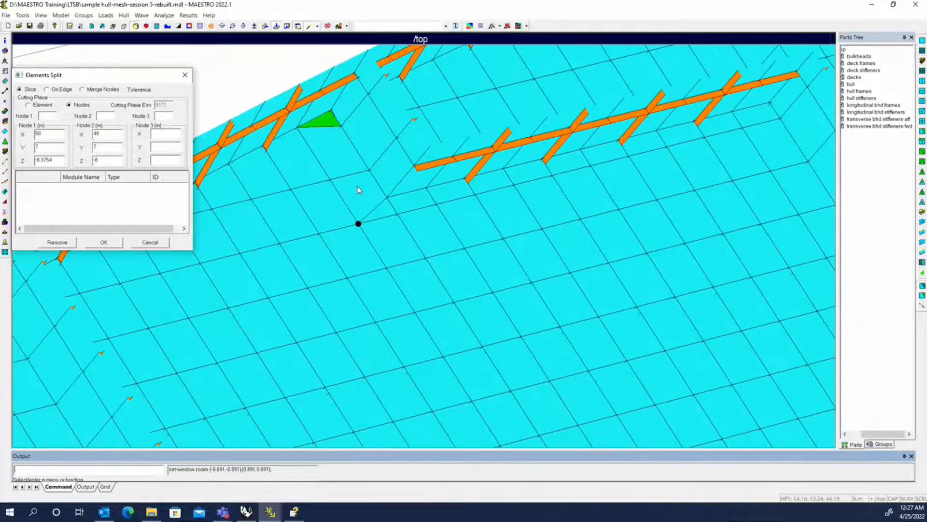
{"action": "left_click", "coordinate": [150, 242]}
Step: Inspect the node connectivity of the small triangular piece created by the slice in the quad element data
{"action": "scroll", "coordinate": [389, 212], "scroll_direction": "down", "scroll_amount": 1}
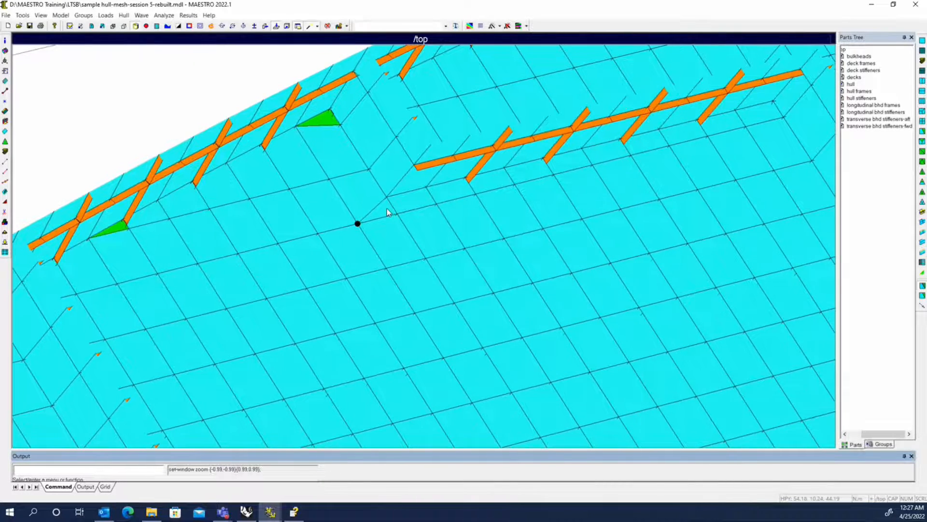
{"action": "scroll", "coordinate": [388, 212], "scroll_direction": "up", "scroll_amount": 1}
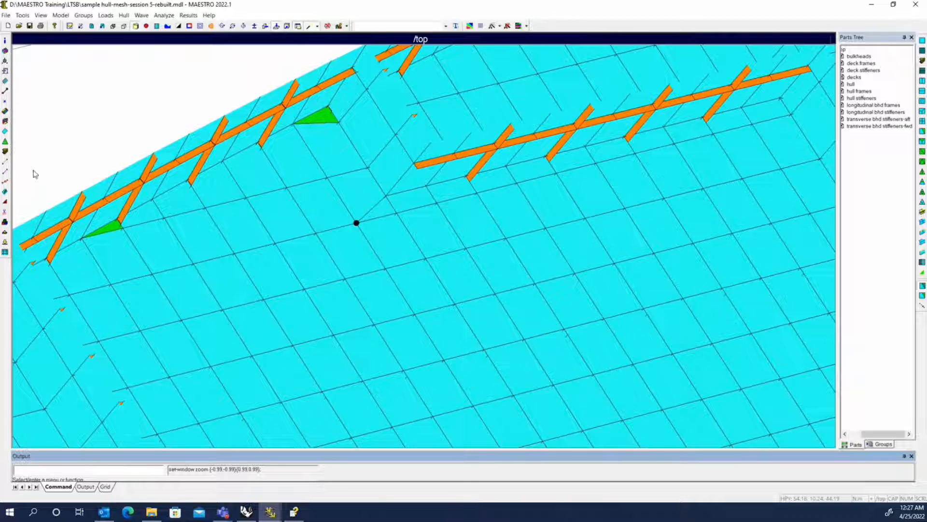
{"action": "left_click", "coordinate": [5, 131]}
{"action": "left_click_drag", "start_coordinate": [401, 181], "coordinate": [483, 182]}
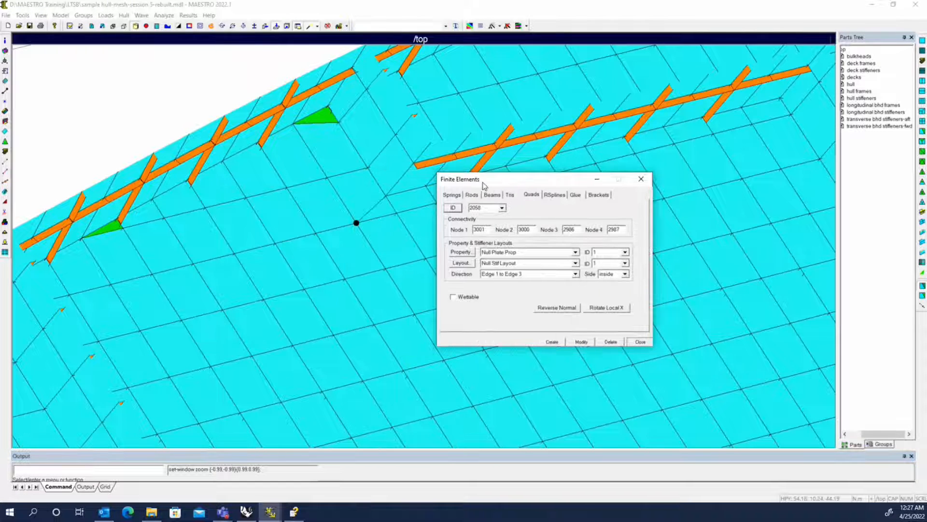
{"action": "left_click", "coordinate": [381, 209]}
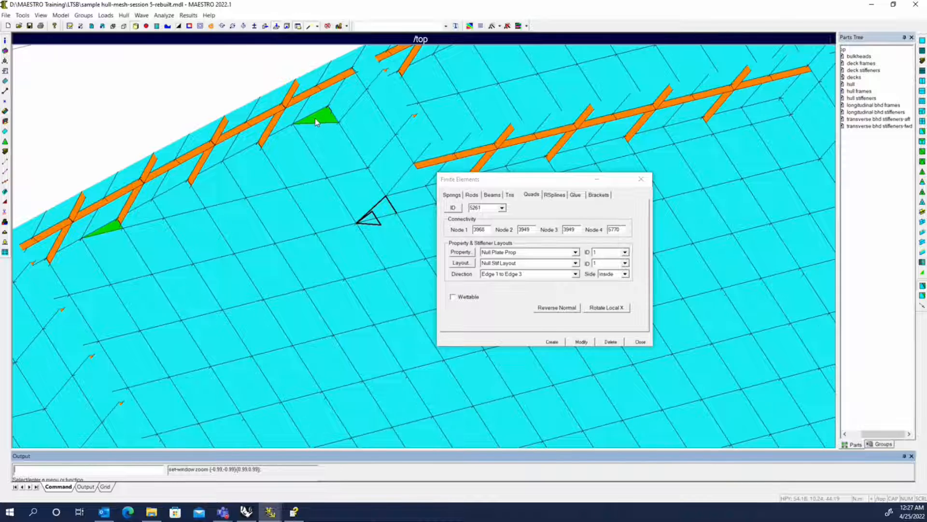
{"action": "left_click", "coordinate": [641, 178]}
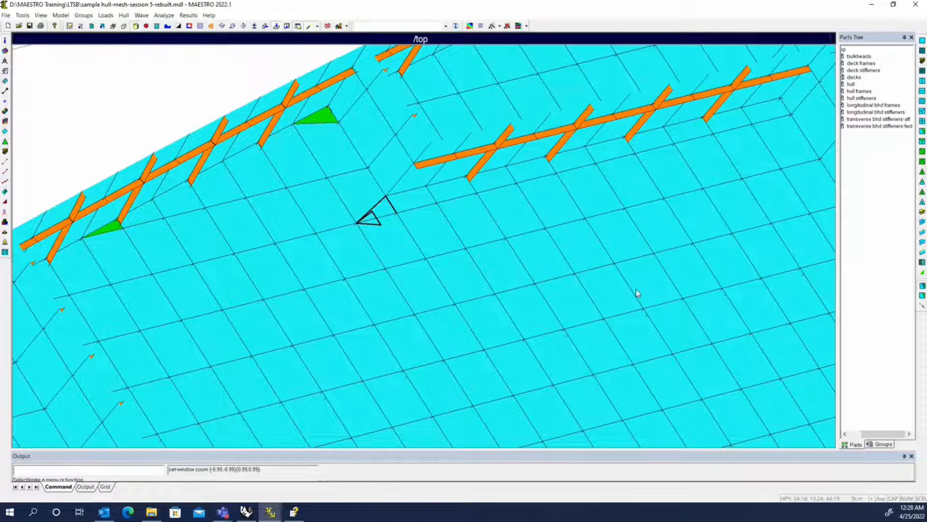
Step: Convert the collapsed quad at the bulkhead end into a triangle element
{"action": "left_click", "coordinate": [922, 151]}
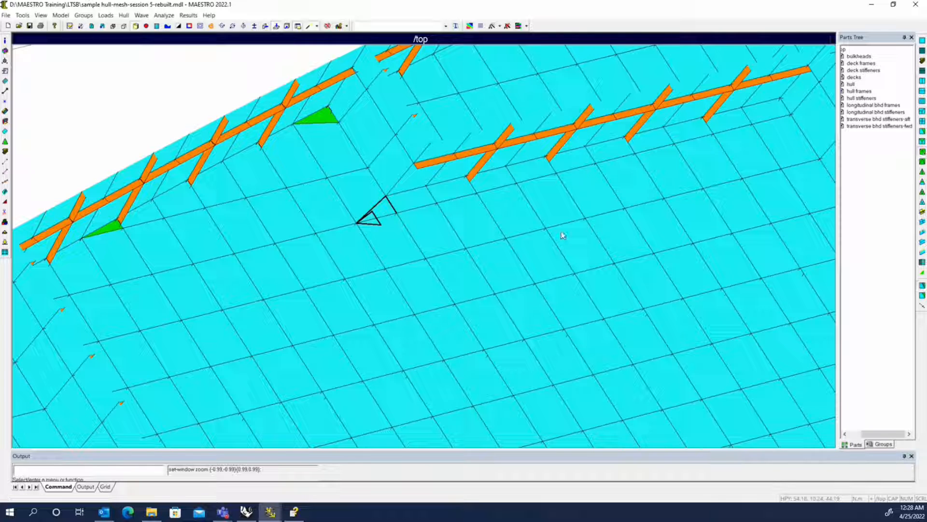
{"action": "left_click", "coordinate": [385, 213]}
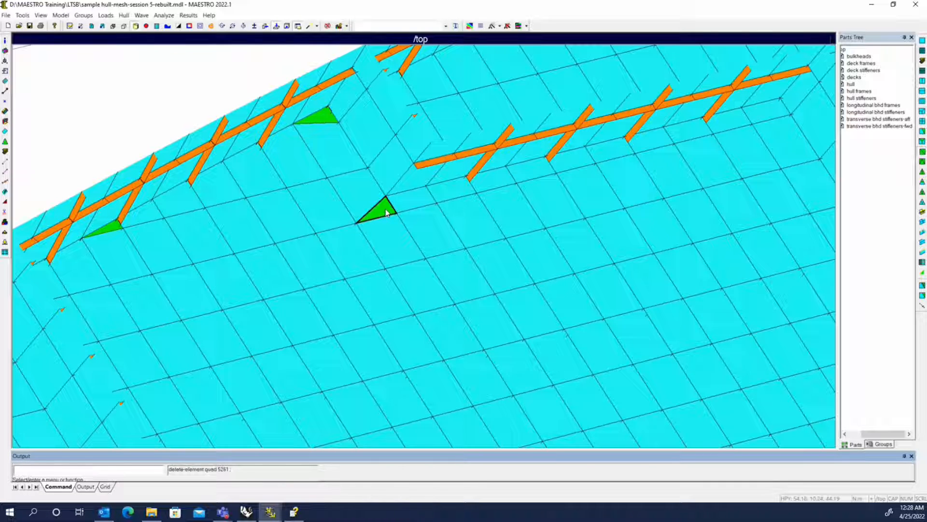
{"action": "key", "text": "Escape"}
Step: Check the element connections around the converted triangle in shrunken display and examine the deck with normal display restored
{"action": "left_click", "coordinate": [200, 26]}
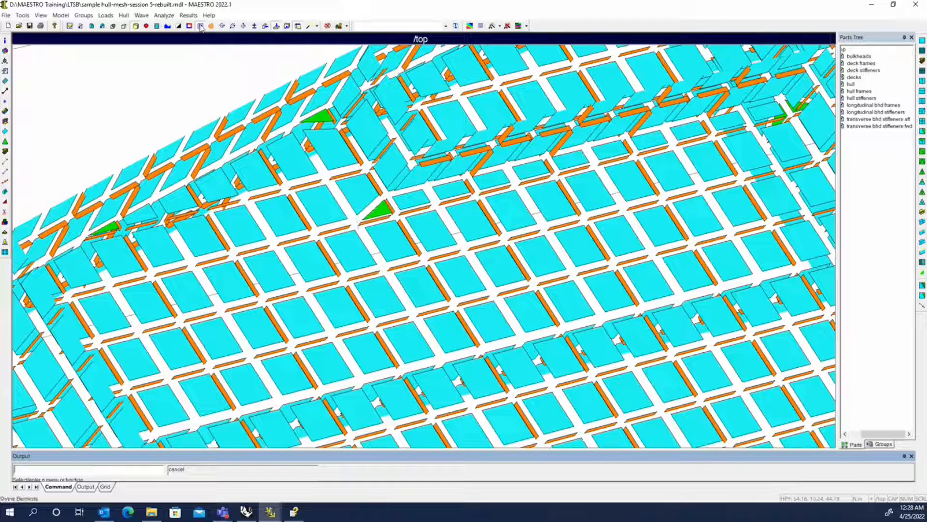
{"action": "scroll", "coordinate": [385, 278], "scroll_direction": "down", "scroll_amount": 2}
{"action": "scroll", "coordinate": [382, 250], "scroll_direction": "down", "scroll_amount": 3}
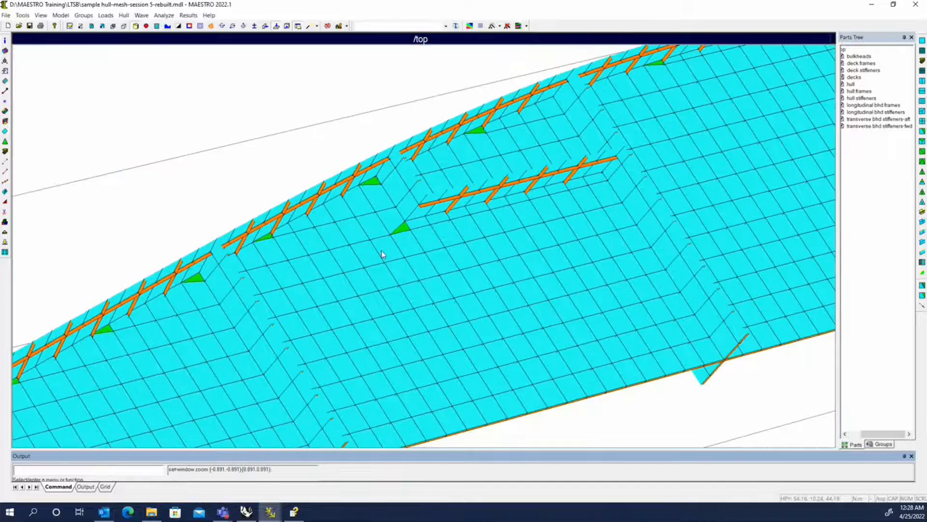
{"action": "middle_click_drag", "start_coordinate": [566, 246], "coordinate": [373, 193]}
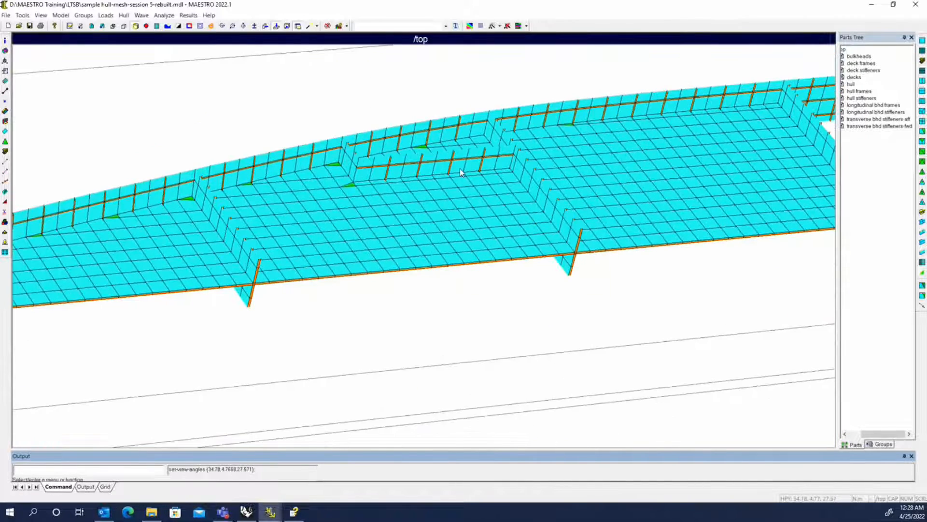
Step: Delete the cutting planes to show the complete model
{"action": "right_click", "coordinate": [242, 159]}
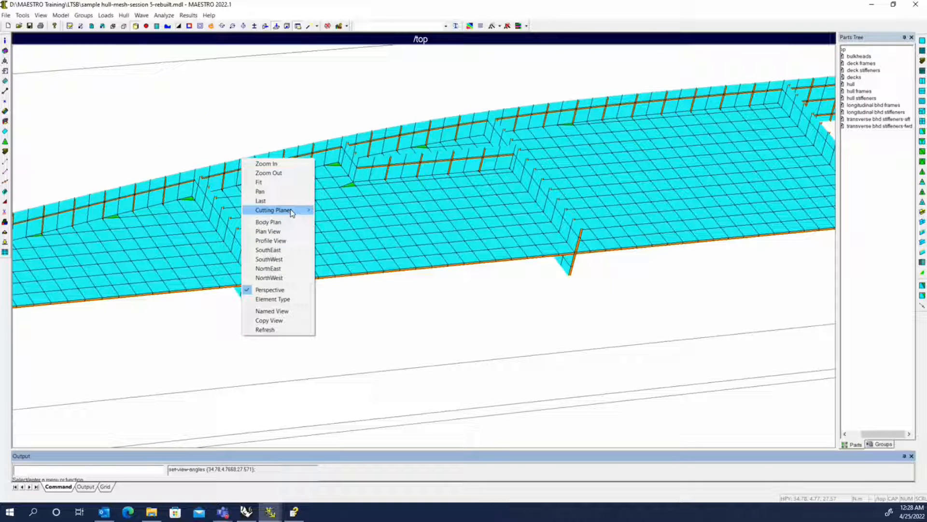
{"action": "mouse_move", "coordinate": [292, 213]}
{"action": "left_click", "coordinate": [336, 284]}
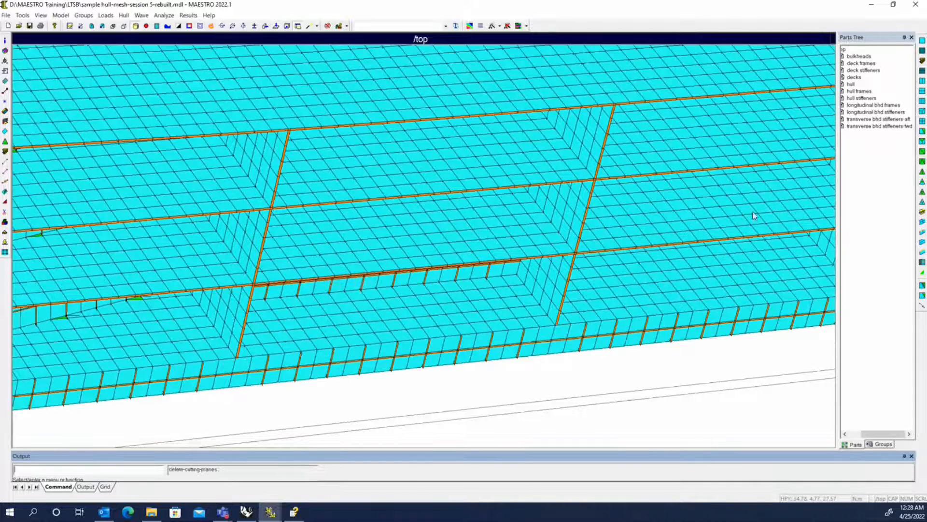
Step: Rerun the free edge check on the model and gather the possible modeling error elements in a General group for review
{"action": "left_click", "coordinate": [41, 15]}
{"action": "mouse_move", "coordinate": [65, 168]}
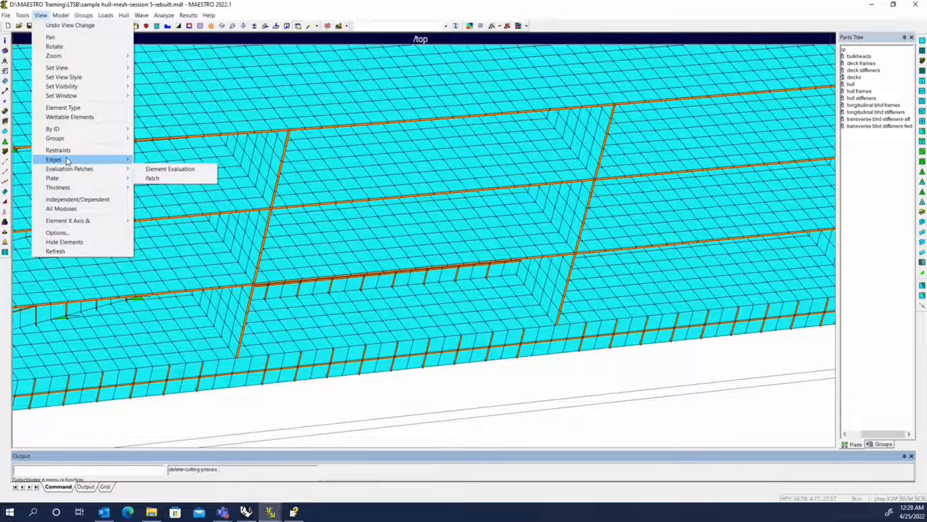
{"action": "left_click", "coordinate": [165, 172]}
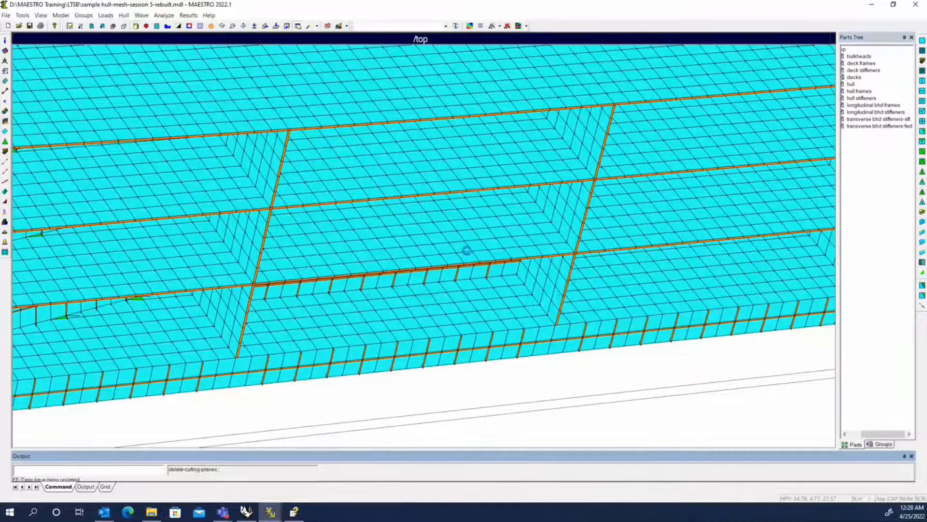
{"action": "left_click", "coordinate": [538, 284]}
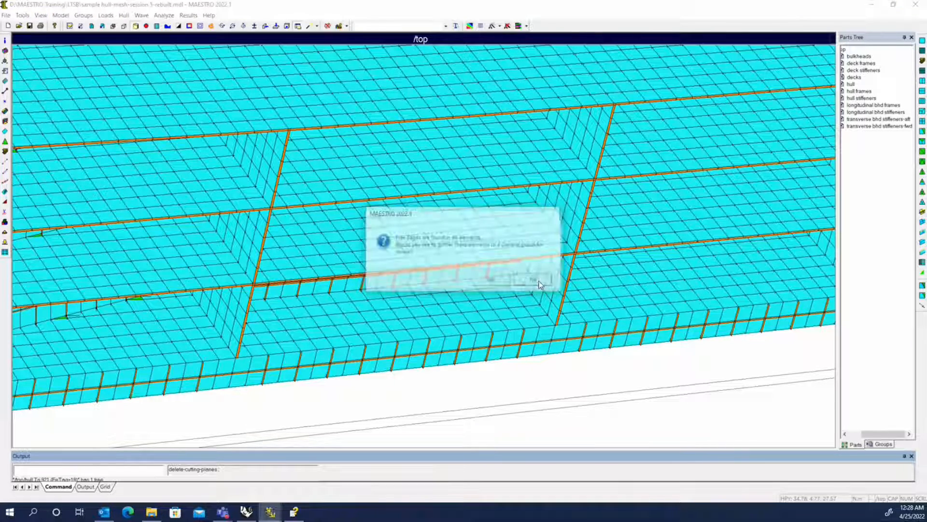
{"action": "left_click", "coordinate": [495, 277]}
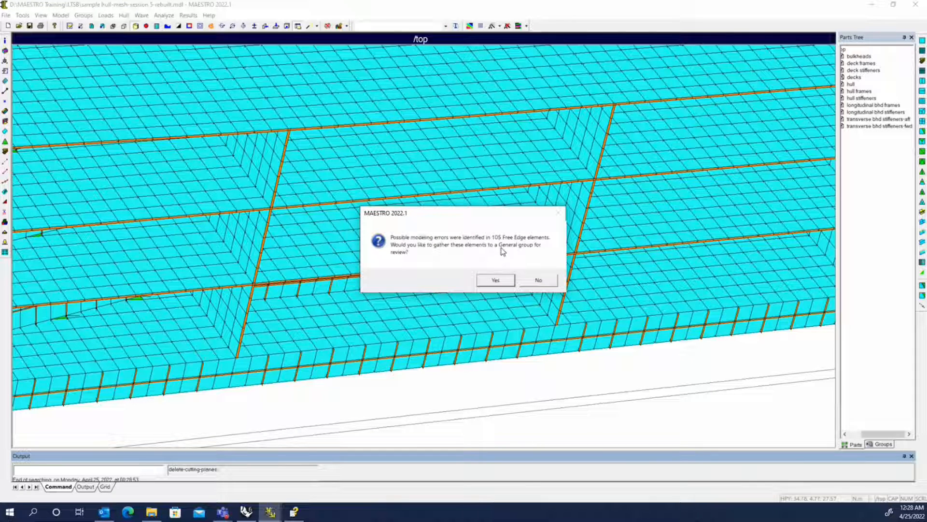
{"action": "left_click", "coordinate": [496, 281]}
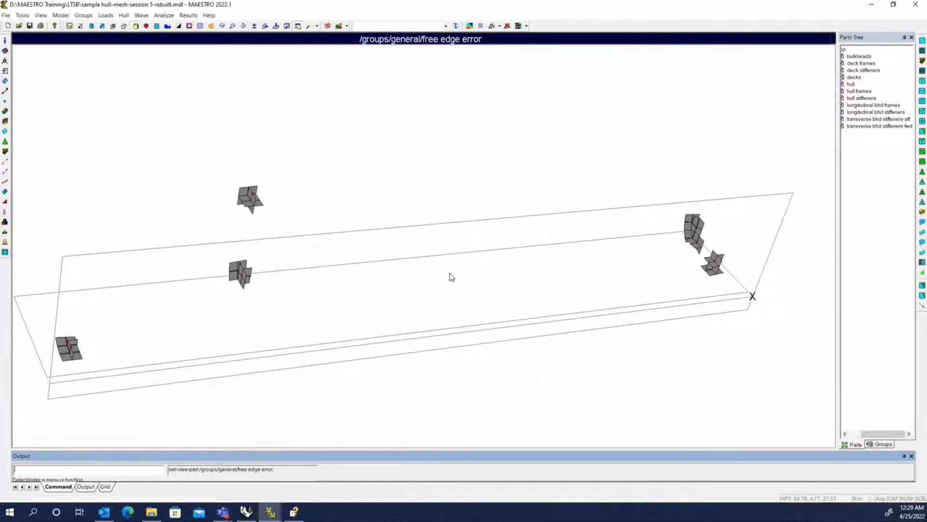
Step: Inspect a cluster in the free edge error group and query the two hull frame bars meeting at its corner
{"action": "middle_click_drag", "start_coordinate": [416, 323], "coordinate": [437, 247]}
{"action": "scroll", "coordinate": [435, 242], "scroll_direction": "up", "scroll_amount": 9}
{"action": "middle_click_drag", "start_coordinate": [406, 322], "coordinate": [290, 361]}
{"action": "scroll", "coordinate": [530, 97], "scroll_direction": "up", "scroll_amount": 6}
{"action": "scroll", "coordinate": [290, 361], "scroll_direction": "up", "scroll_amount": 1}
{"action": "scroll", "coordinate": [291, 361], "scroll_direction": "up", "scroll_amount": 5}
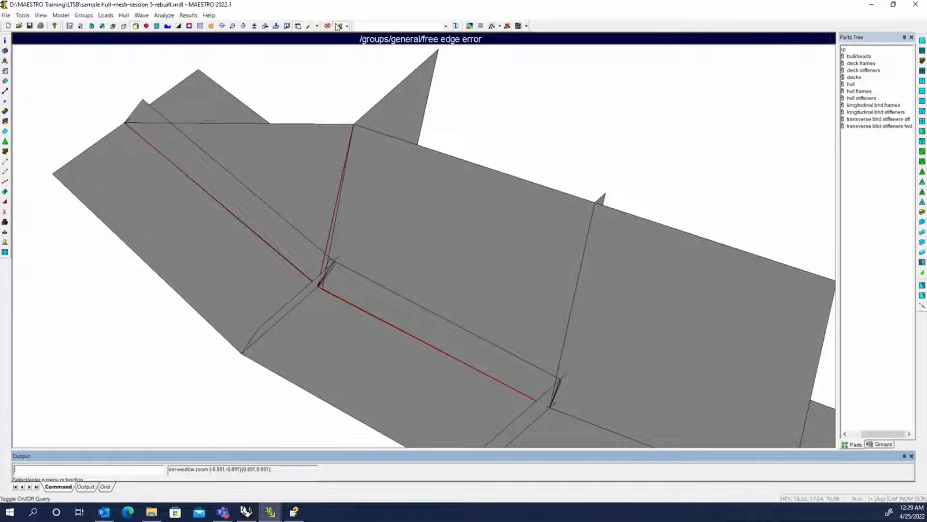
{"action": "mouse_move", "coordinate": [327, 189]}
{"action": "mouse_move", "coordinate": [350, 282]}
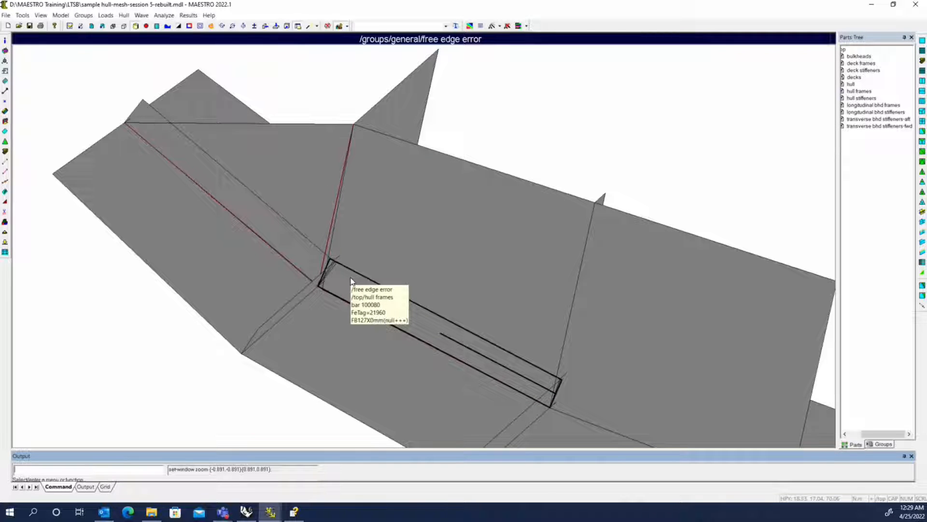
{"action": "mouse_move", "coordinate": [293, 252]}
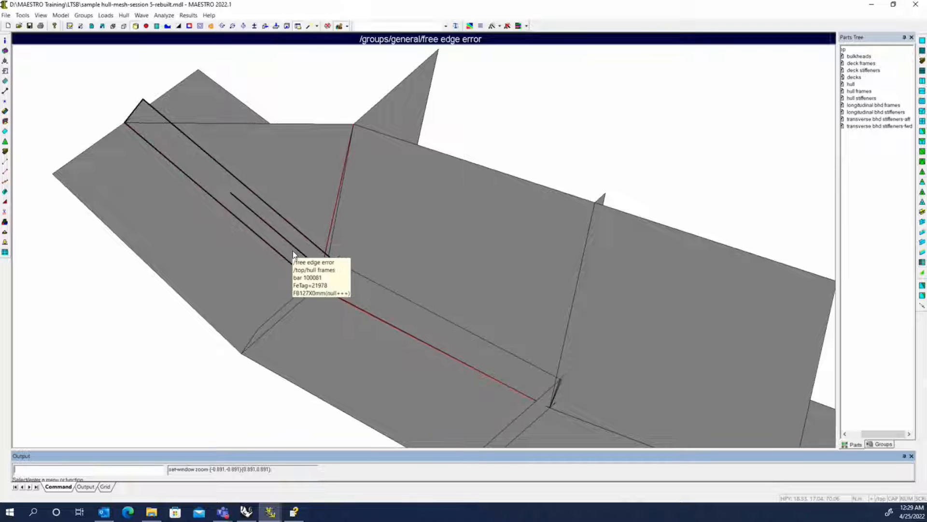
{"action": "mouse_move", "coordinate": [378, 314]}
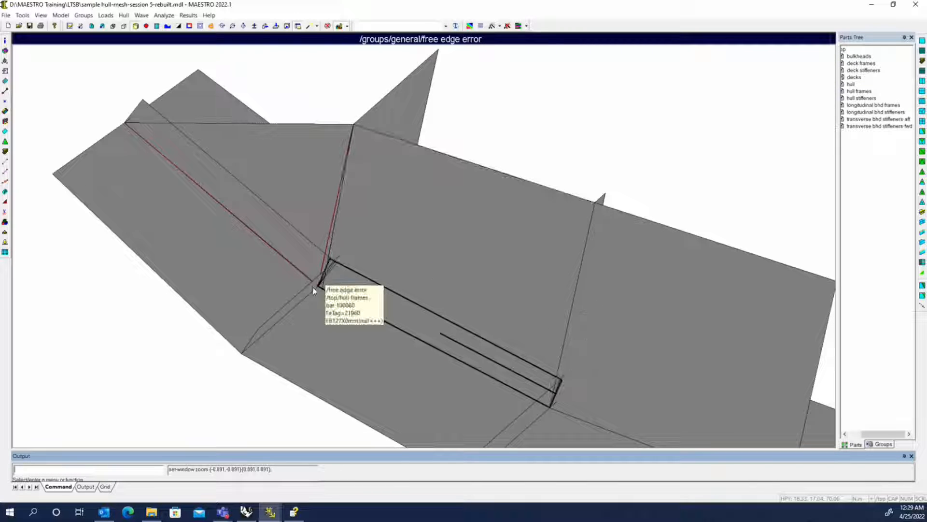
{"action": "key", "text": "Escape"}
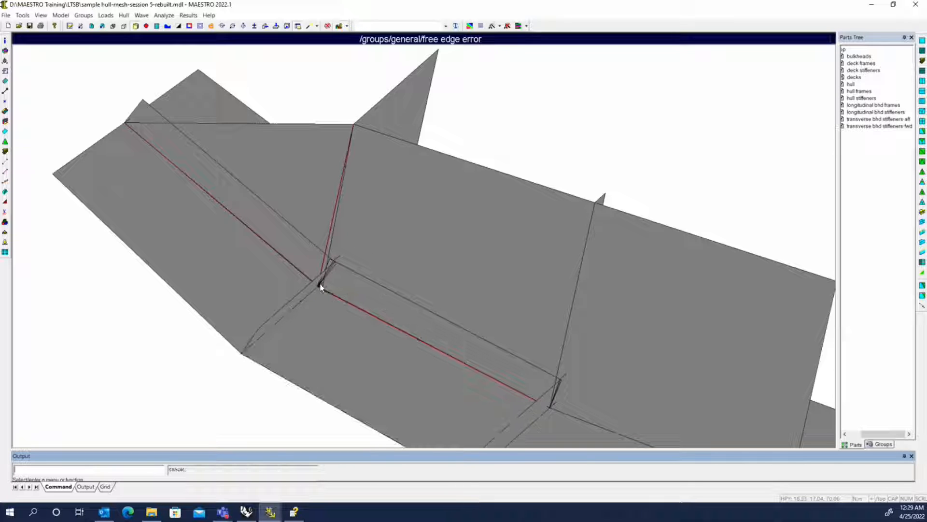
Step: Examine the corner gap between the bars and locate the other free edge error clusters along the hull
{"action": "scroll", "coordinate": [257, 290], "scroll_direction": "down", "scroll_amount": 7}
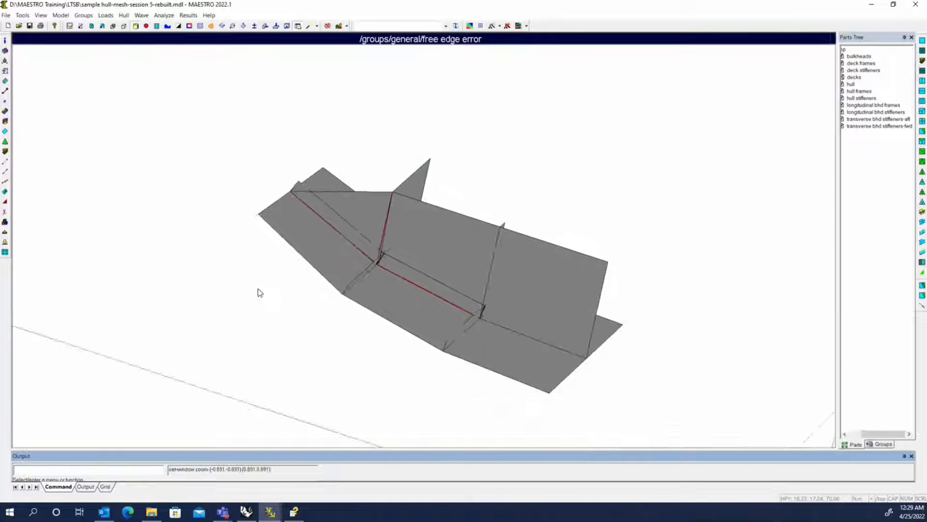
{"action": "scroll", "coordinate": [349, 296], "scroll_direction": "up", "scroll_amount": 6}
{"action": "middle_click_drag", "start_coordinate": [367, 272], "coordinate": [386, 267]}
{"action": "scroll", "coordinate": [388, 271], "scroll_direction": "up", "scroll_amount": 2}
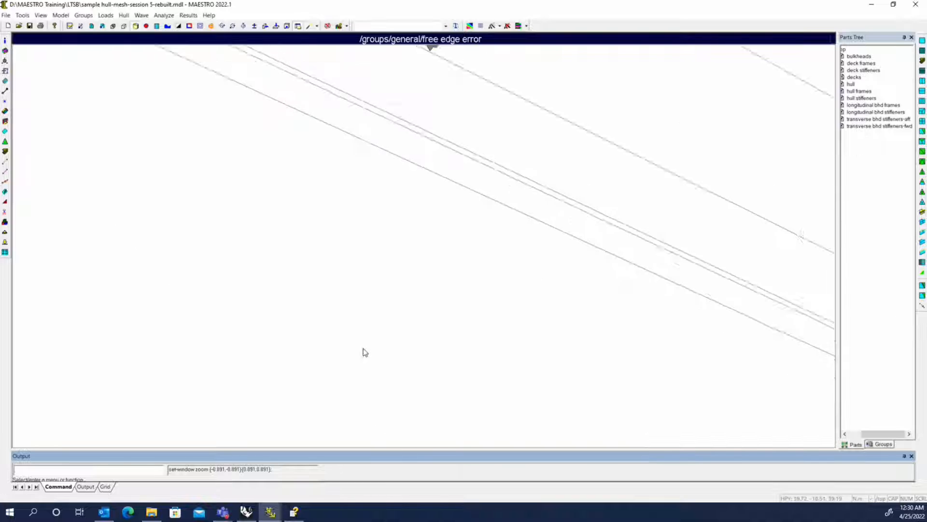
{"action": "scroll", "coordinate": [364, 351], "scroll_direction": "down", "scroll_amount": 2}
{"action": "key", "text": "Escape"}
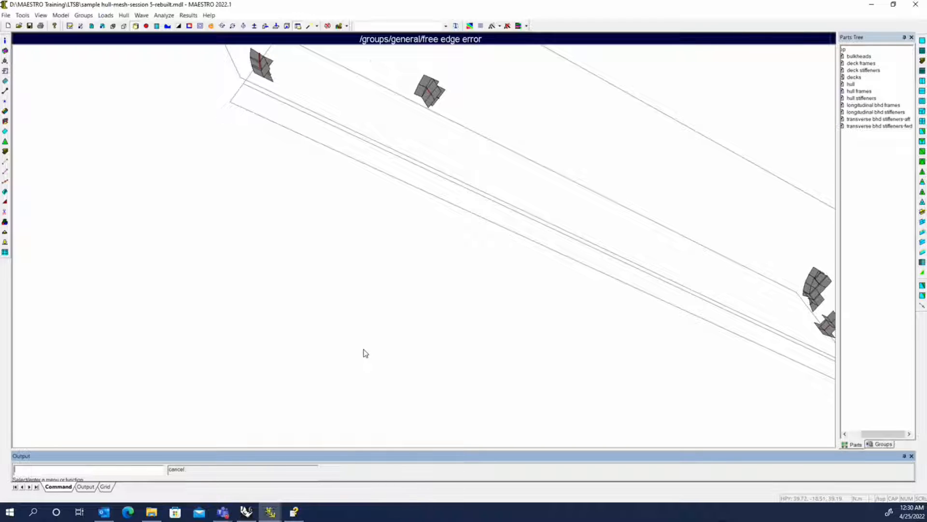
{"action": "scroll", "coordinate": [366, 353], "scroll_direction": "down", "scroll_amount": 6}
{"action": "middle_click_drag", "start_coordinate": [579, 294], "coordinate": [370, 200]}
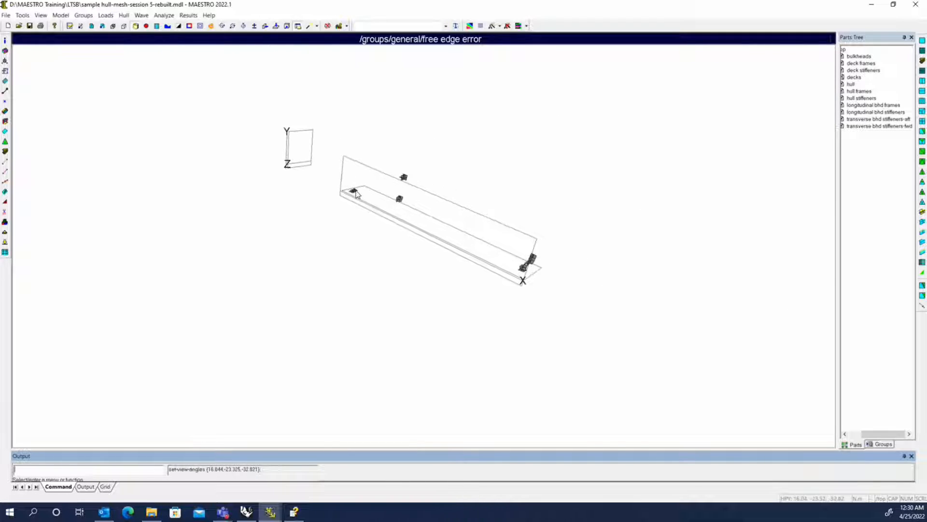
{"action": "scroll", "coordinate": [378, 258], "scroll_direction": "up", "scroll_amount": 8}
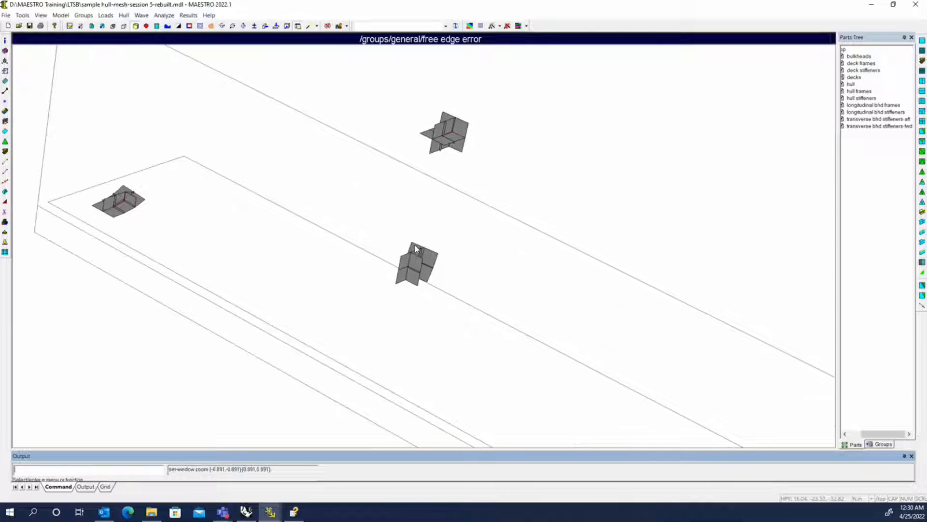
{"action": "middle_click_drag", "start_coordinate": [206, 293], "coordinate": [385, 375]}
{"action": "scroll", "coordinate": [332, 305], "scroll_direction": "up", "scroll_amount": 6}
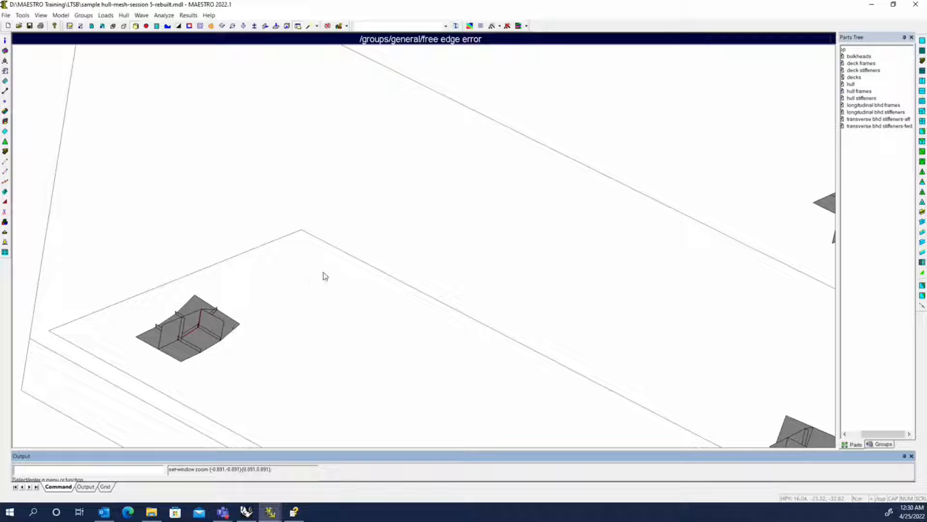
Step: Display the free edge error group in context default color within the full model
{"action": "left_click", "coordinate": [880, 445]}
{"action": "right_click", "coordinate": [890, 64]}
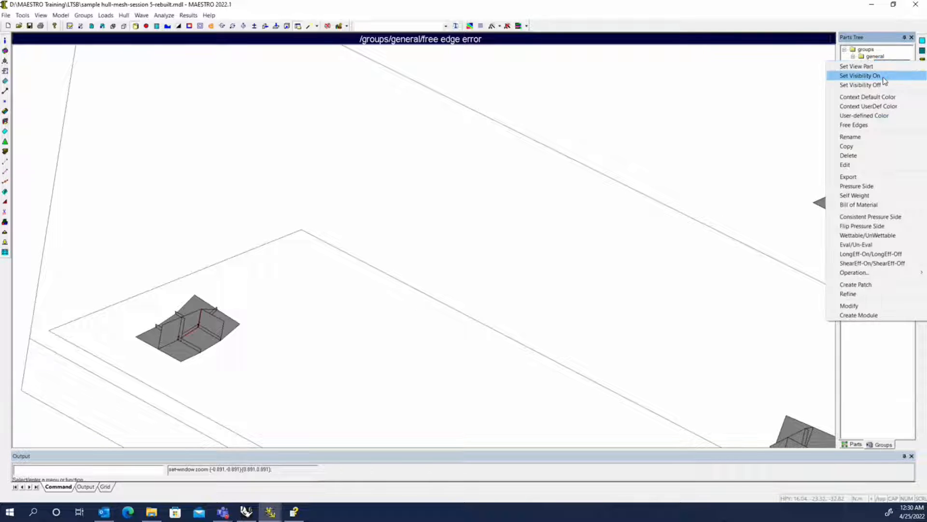
{"action": "left_click", "coordinate": [885, 98]}
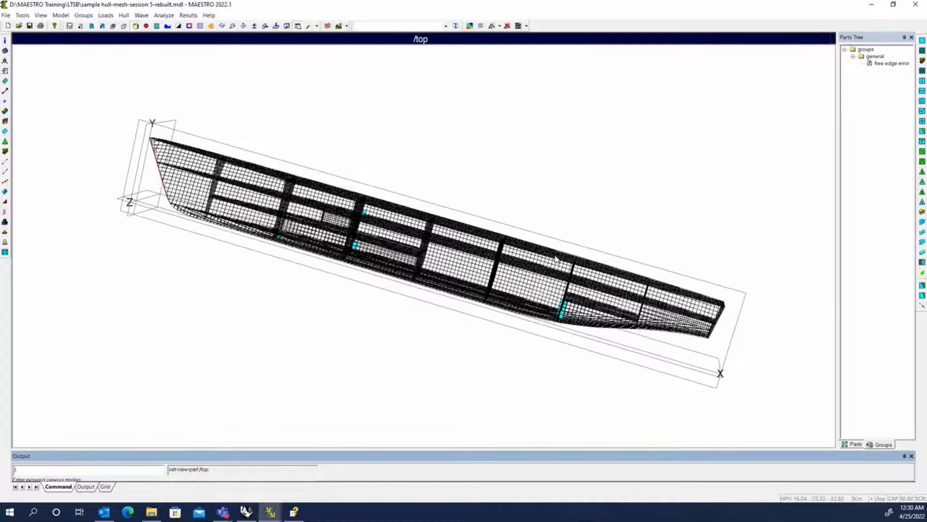
Step: Section the hull view near the flagged bulkhead elements with a dynamic cutting plane to expose the lower bilge corner
{"action": "middle_click_drag", "start_coordinate": [364, 230], "coordinate": [437, 128]}
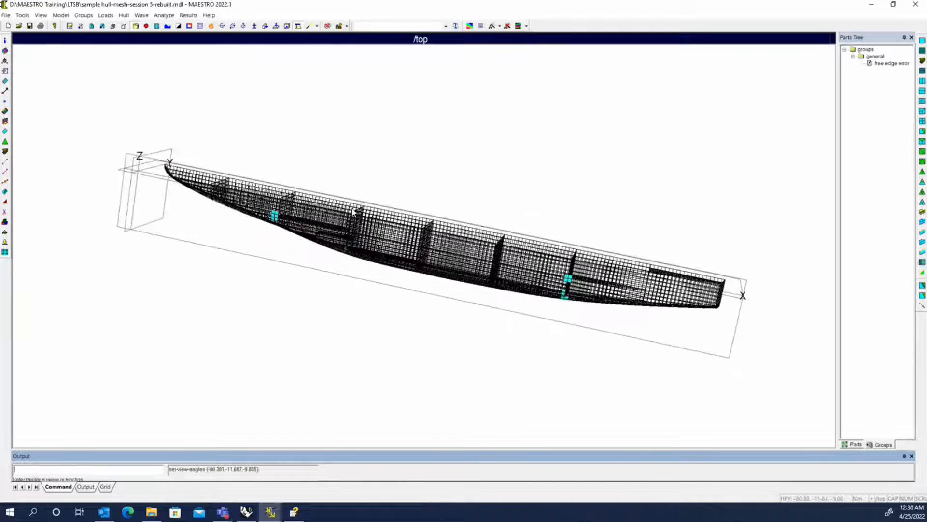
{"action": "middle_click_drag", "start_coordinate": [560, 262], "coordinate": [329, 317]}
{"action": "scroll", "coordinate": [329, 318], "scroll_direction": "up", "scroll_amount": 5}
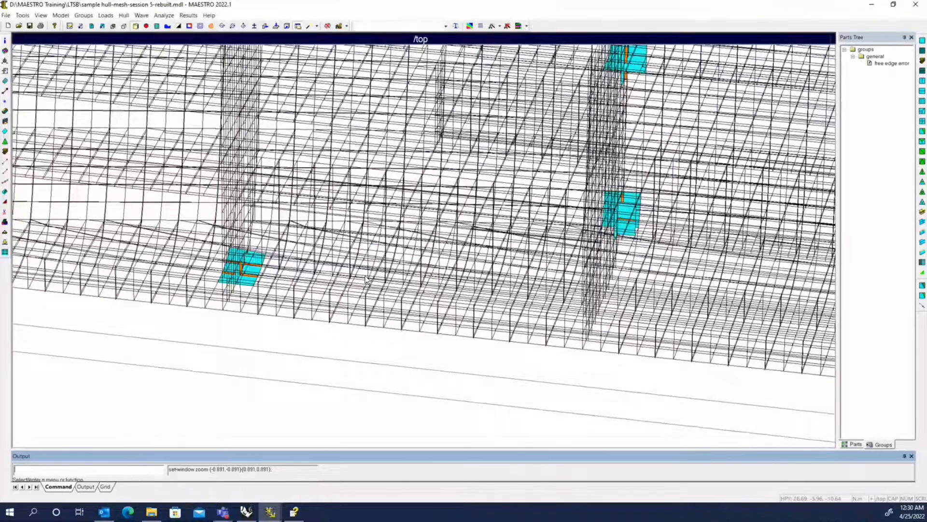
{"action": "middle_click_drag", "start_coordinate": [366, 279], "coordinate": [406, 251]}
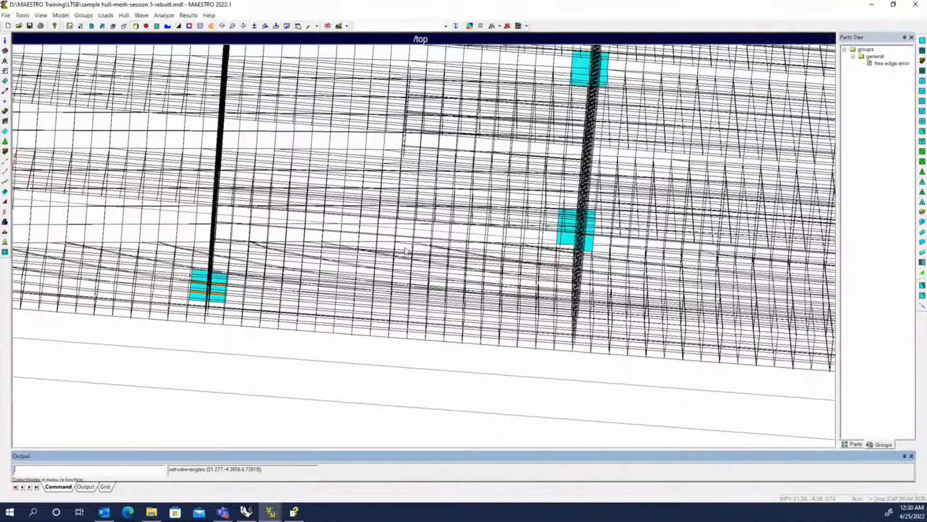
{"action": "left_click", "coordinate": [266, 25]}
{"action": "left_click_drag", "start_coordinate": [305, 112], "coordinate": [249, 116]}
{"action": "middle_click_drag", "start_coordinate": [249, 118], "coordinate": [408, 179]}
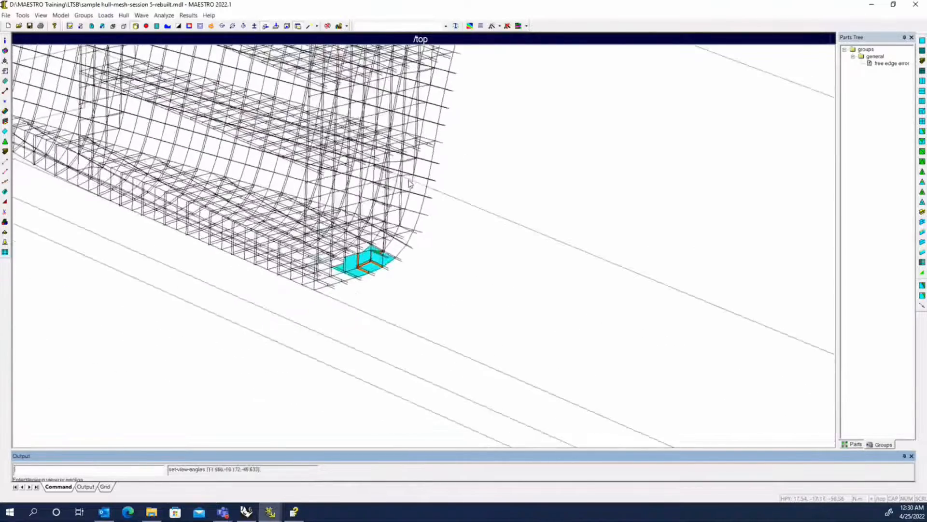
Step: Switch the model to element type display and examine the bars and bulkhead shells at the bilge corner
{"action": "right_click", "coordinate": [418, 198]}
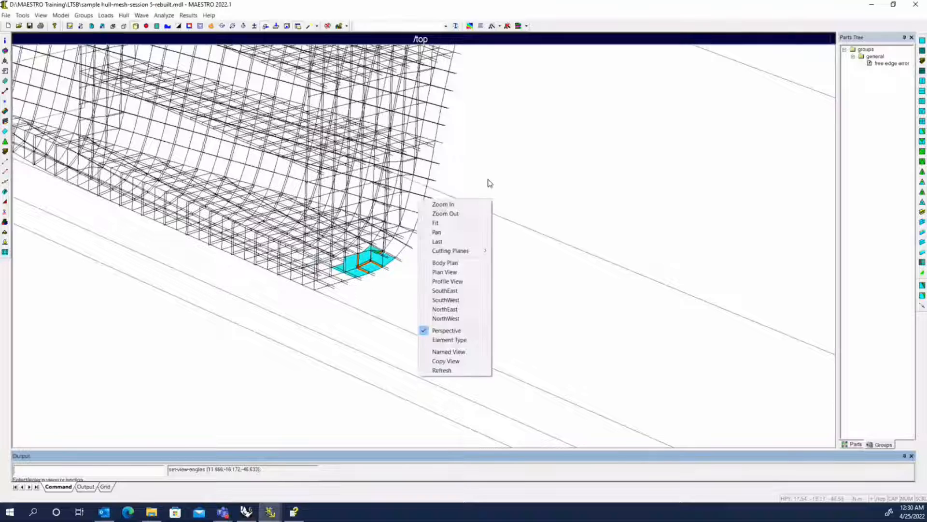
{"action": "left_click", "coordinate": [464, 340]}
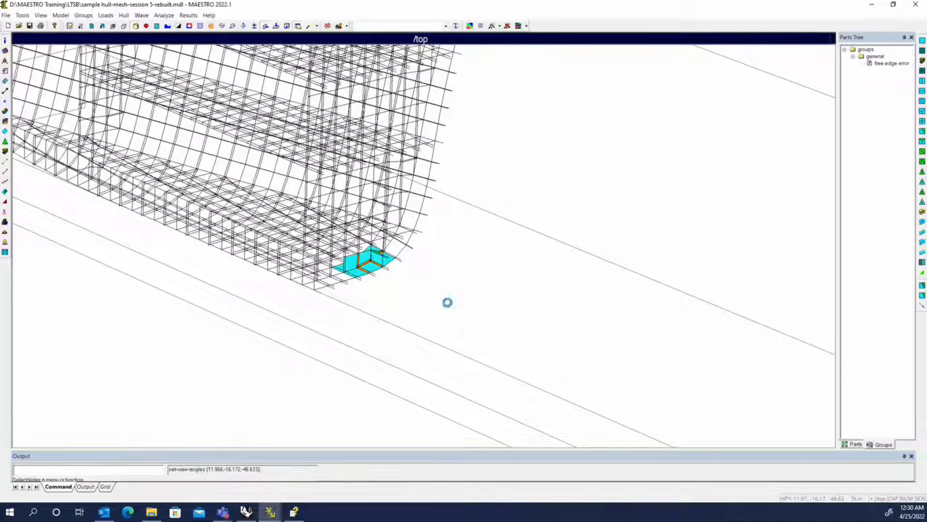
{"action": "scroll", "coordinate": [403, 277], "scroll_direction": "up", "scroll_amount": 2}
{"action": "scroll", "coordinate": [384, 268], "scroll_direction": "down", "scroll_amount": 5}
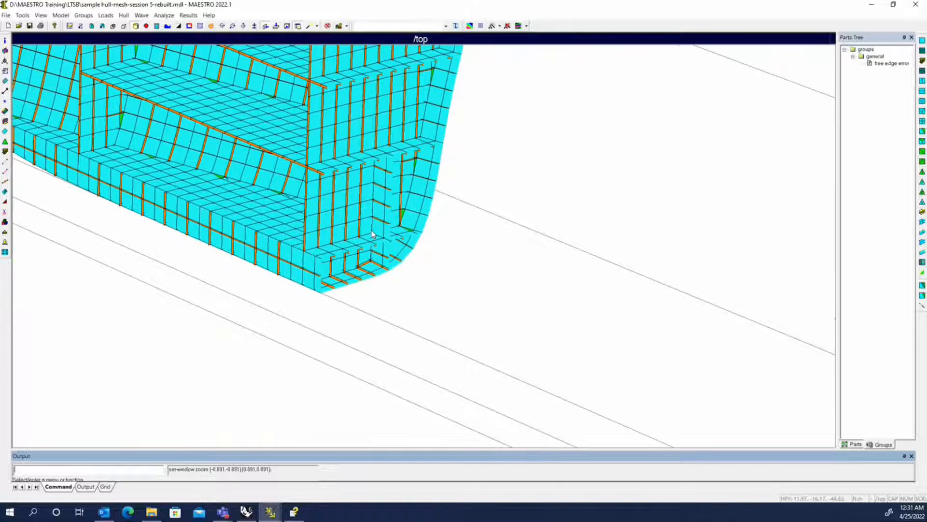
{"action": "scroll", "coordinate": [208, 356], "scroll_direction": "up", "scroll_amount": 10}
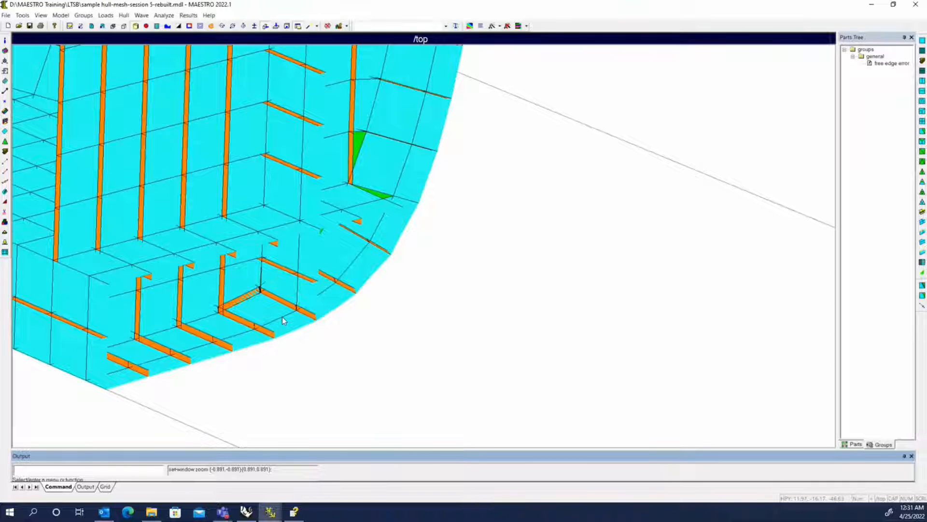
{"action": "scroll", "coordinate": [233, 285], "scroll_direction": "up", "scroll_amount": 3}
{"action": "middle_click_drag", "start_coordinate": [233, 285], "coordinate": [451, 234]}
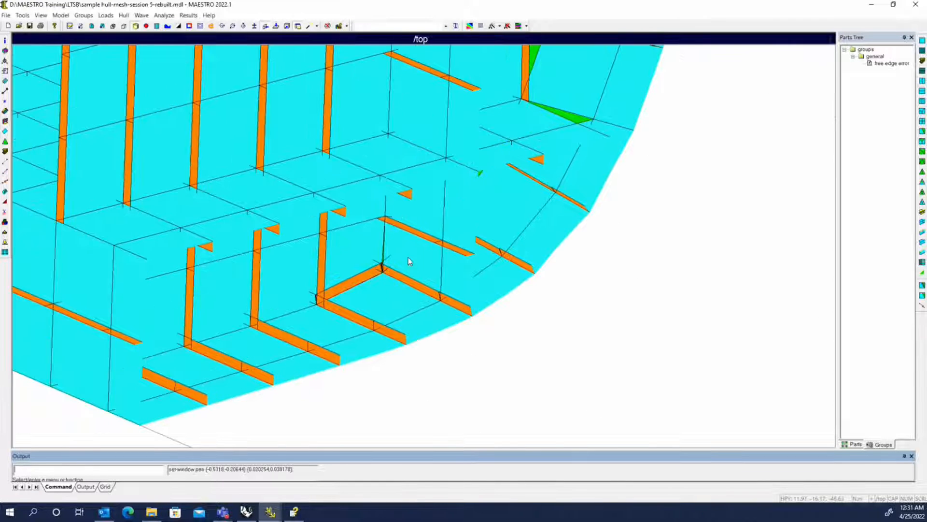
{"action": "middle_click_drag", "start_coordinate": [407, 257], "coordinate": [333, 260]}
{"action": "middle_click_drag", "start_coordinate": [575, 221], "coordinate": [117, 318]}
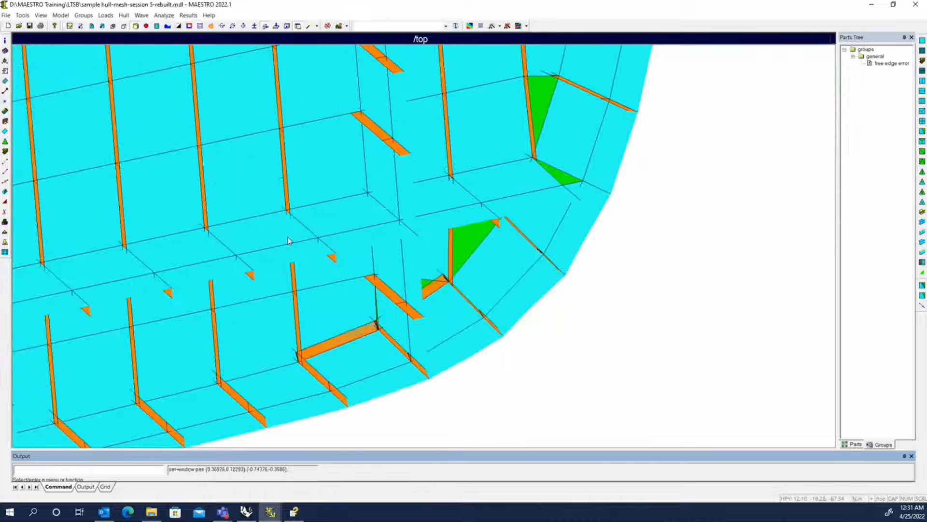
Step: Delete the two hull frame bars with FeTags 21960 and 21978 at the bilge corner, returning the accidentally picked bulkhead quad and tri to the model
{"action": "left_click", "coordinate": [5, 212]}
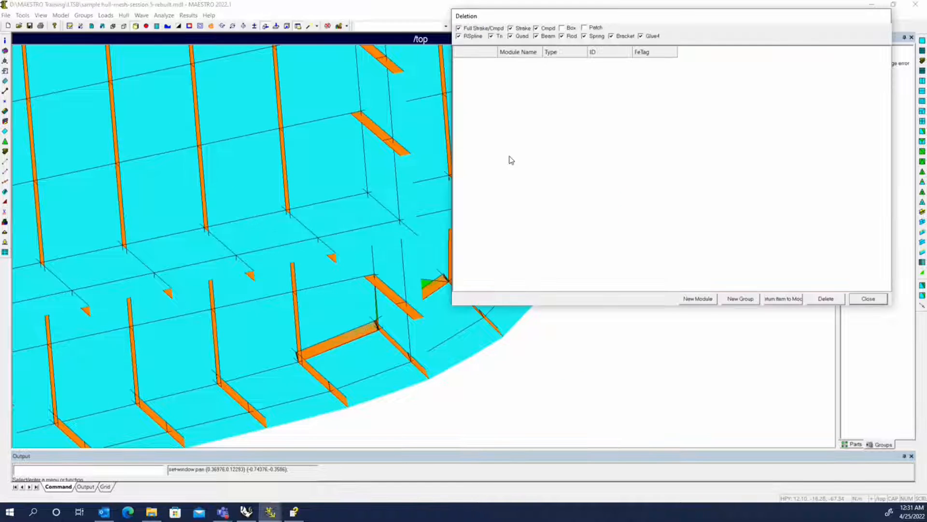
{"action": "left_click", "coordinate": [429, 288]}
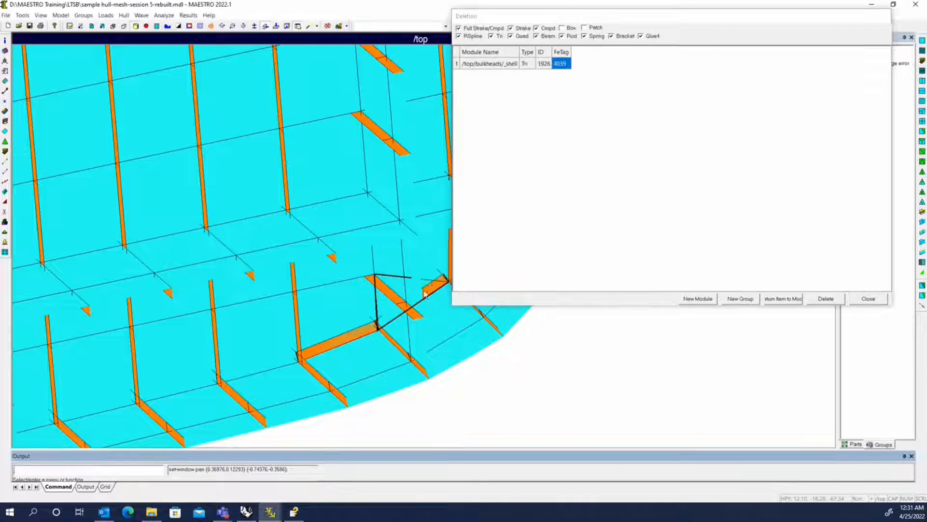
{"action": "left_click", "coordinate": [351, 339]}
{"action": "left_click", "coordinate": [355, 336]}
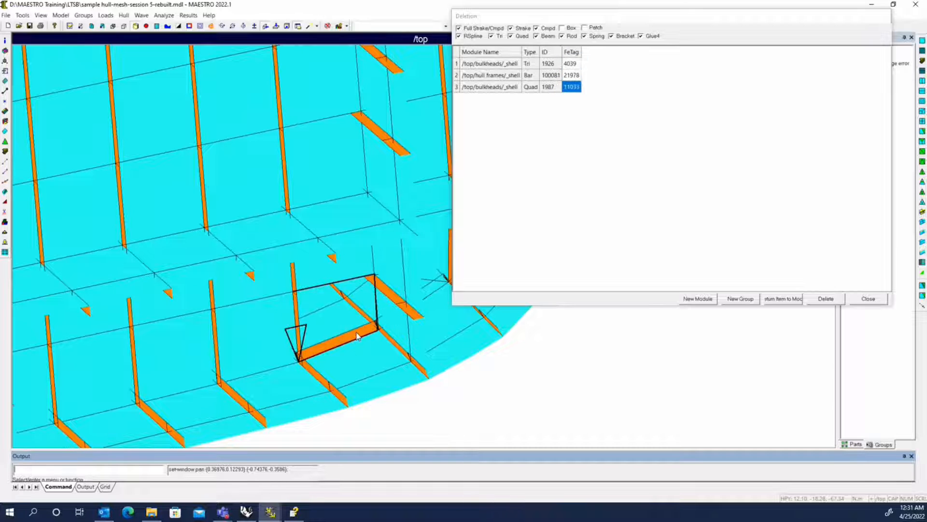
{"action": "left_click", "coordinate": [359, 336]}
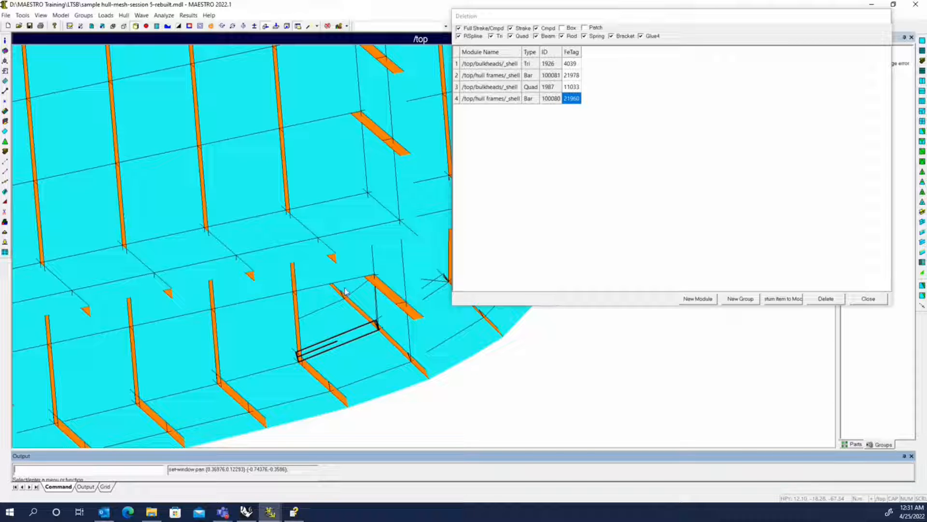
{"action": "left_click", "coordinate": [530, 54]}
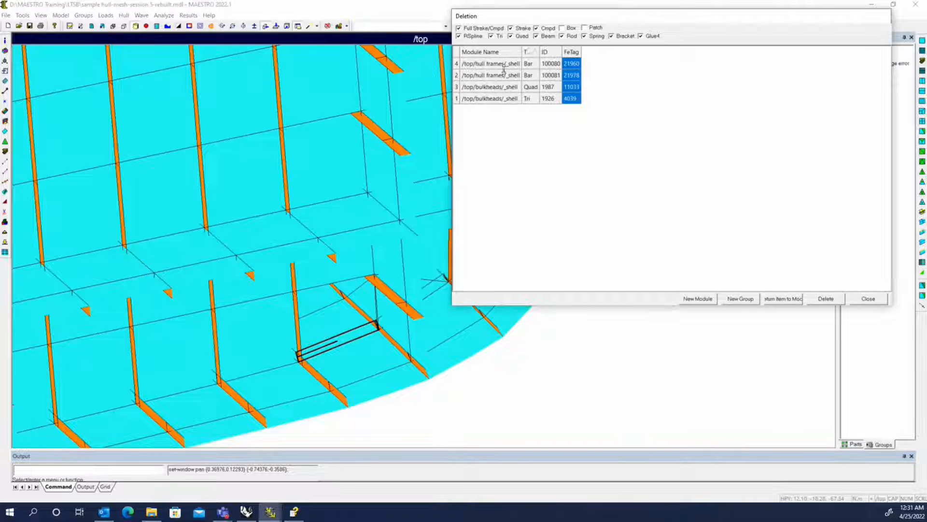
{"action": "left_click", "coordinate": [505, 89]}
{"action": "left_click", "coordinate": [507, 99], "text": "ctrl"}
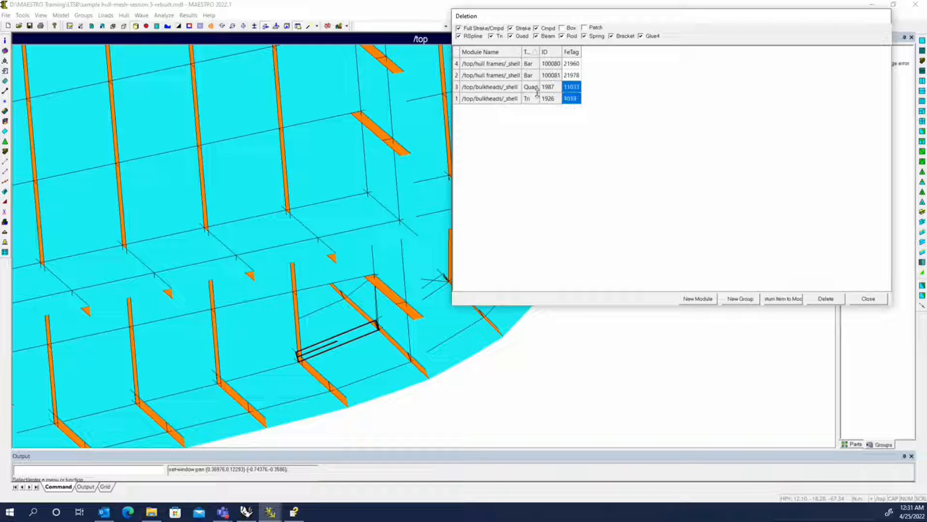
{"action": "left_click", "coordinate": [784, 298]}
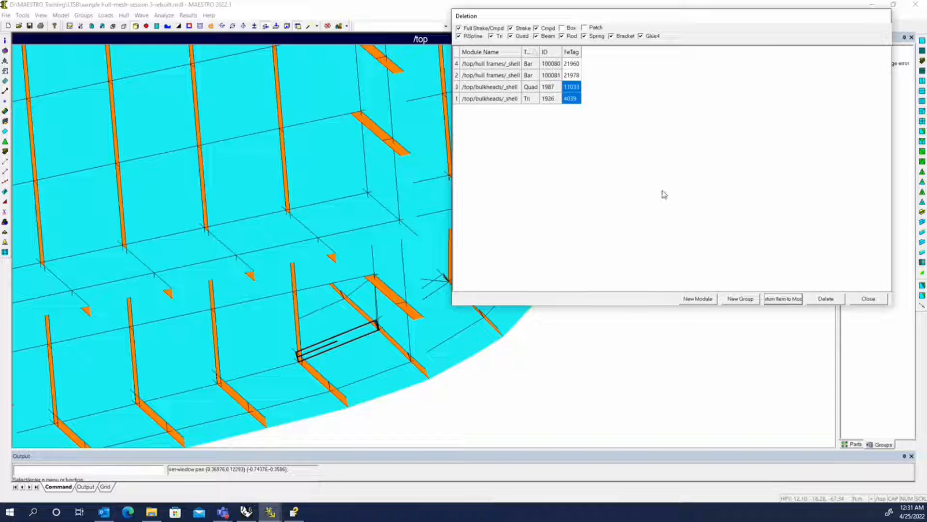
{"action": "left_click", "coordinate": [826, 299]}
{"action": "left_click", "coordinate": [686, 183]}
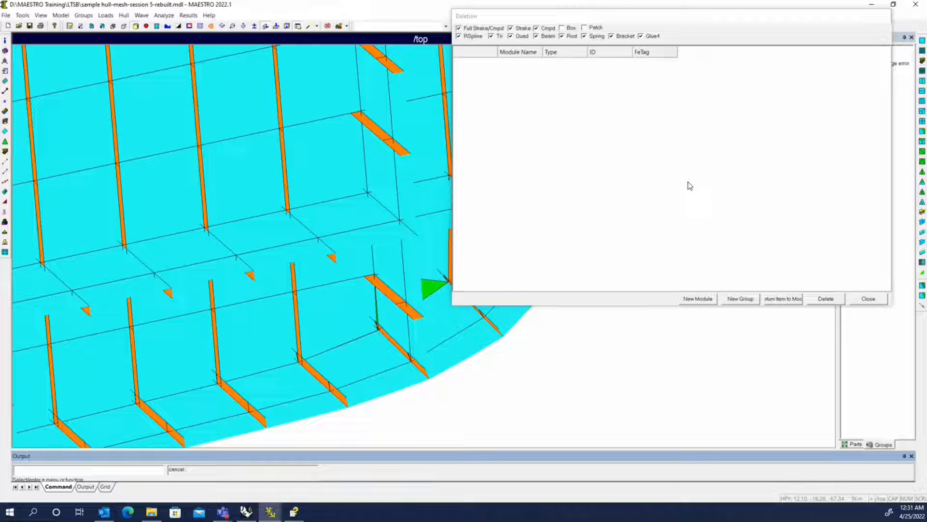
{"action": "scroll", "coordinate": [240, 283], "scroll_direction": "down", "scroll_amount": 6}
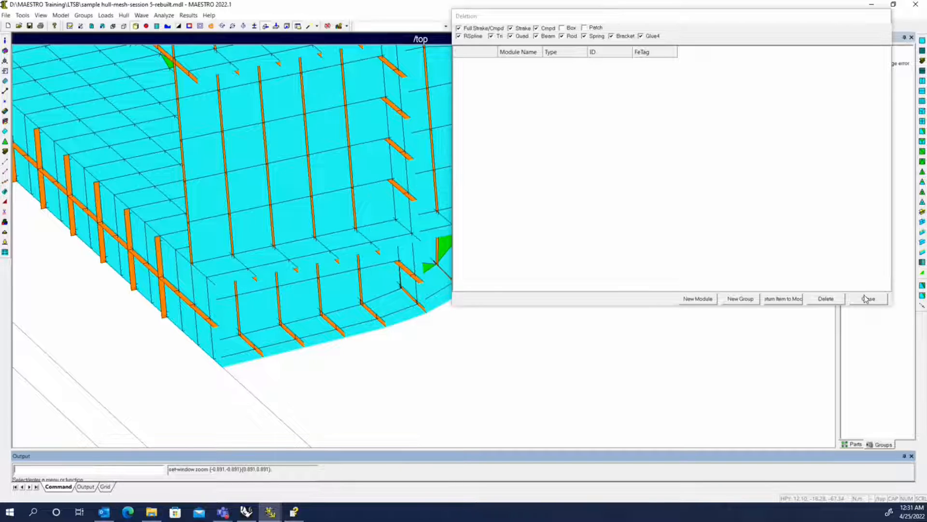
{"action": "left_click", "coordinate": [866, 298]}
Step: Examine the bilge corner and its adjoining bulkhead shells from several angles around the deleted bars
{"action": "middle_click_drag", "start_coordinate": [402, 317], "coordinate": [344, 276]}
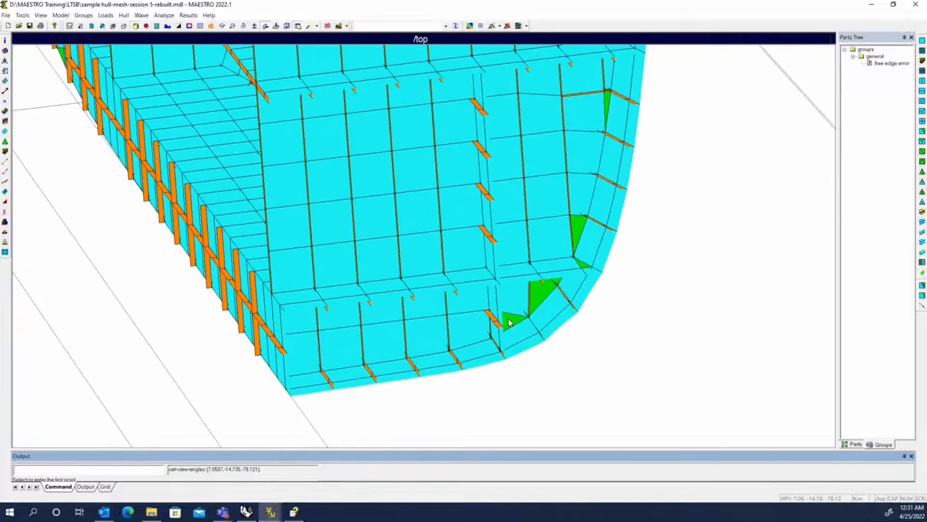
{"action": "scroll", "coordinate": [381, 225], "scroll_direction": "up", "scroll_amount": 6}
{"action": "middle_click_drag", "start_coordinate": [508, 322], "coordinate": [654, 274]}
{"action": "scroll", "coordinate": [381, 224], "scroll_direction": "down", "scroll_amount": 3}
{"action": "middle_click_drag", "start_coordinate": [369, 286], "coordinate": [389, 286]}
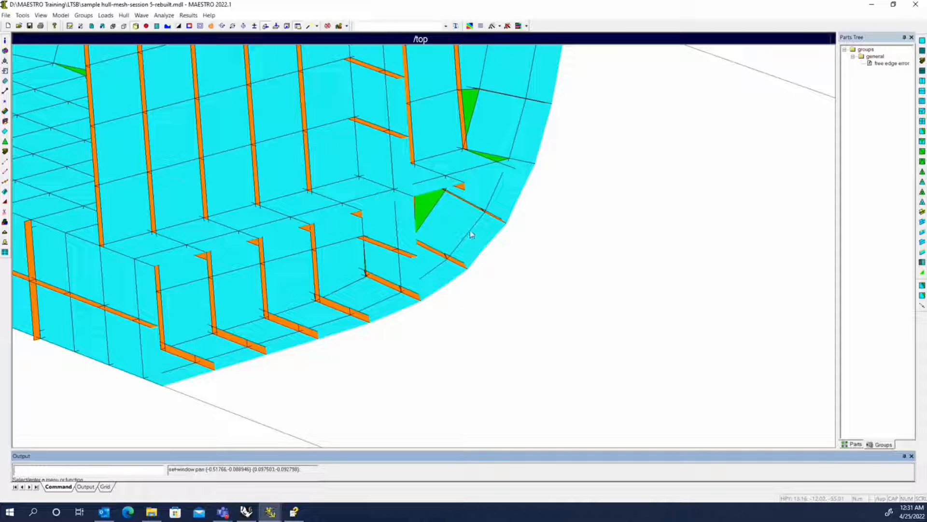
Step: Delete the two hull stiffener bars running outboard along the hull bottom from the base of the narrow green triangle
{"action": "scroll", "coordinate": [393, 326], "scroll_direction": "up", "scroll_amount": 5}
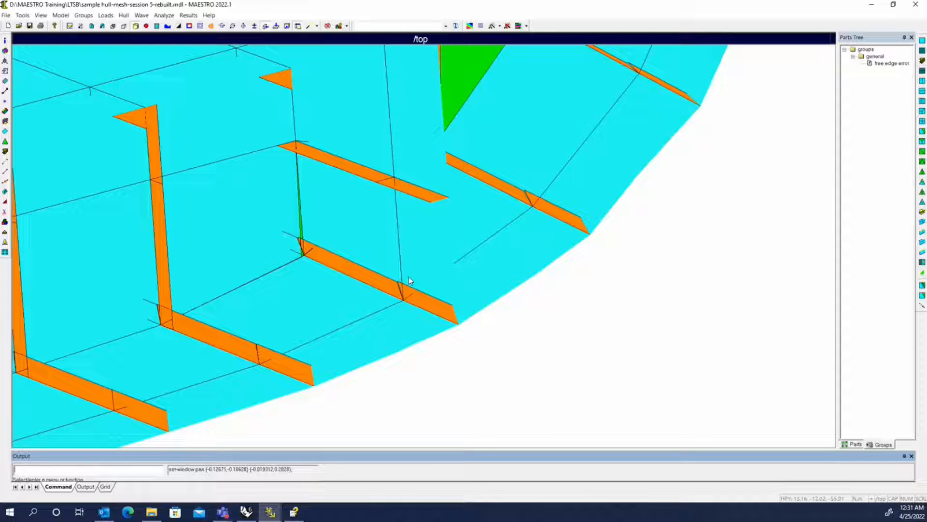
{"action": "scroll", "coordinate": [399, 268], "scroll_direction": "down", "scroll_amount": 1}
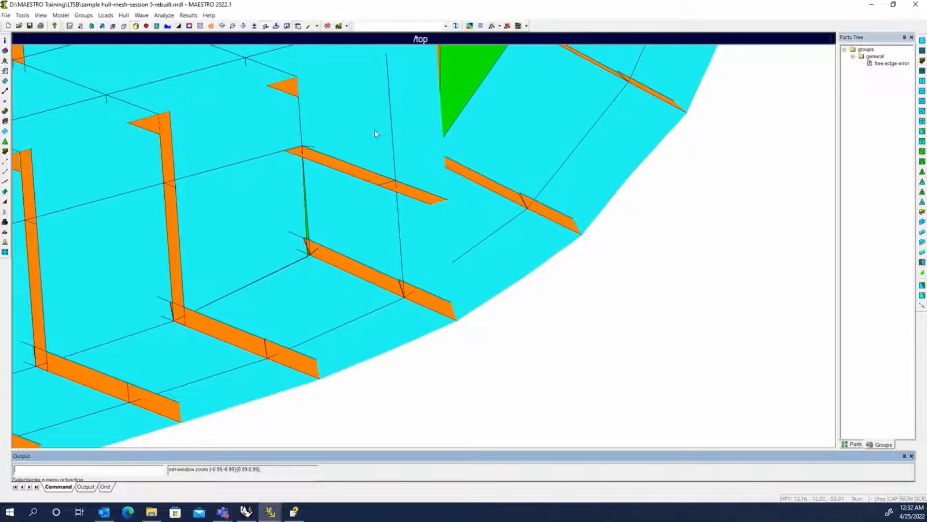
{"action": "left_click", "coordinate": [4, 212]}
{"action": "left_click", "coordinate": [337, 259]}
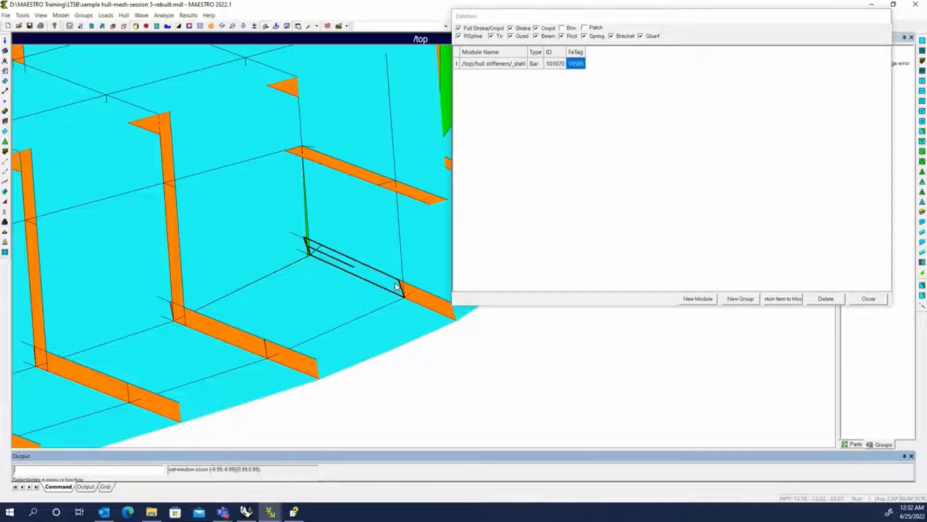
{"action": "left_click", "coordinate": [427, 303]}
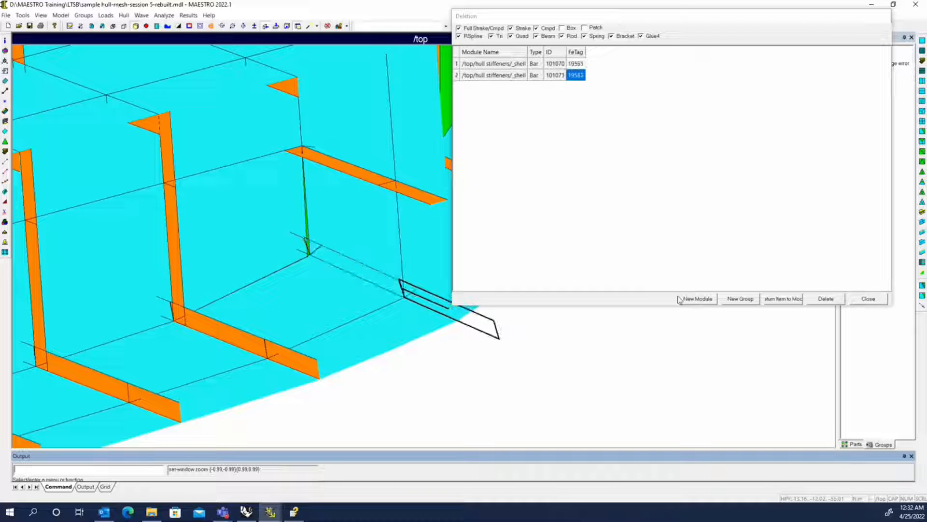
{"action": "left_click", "coordinate": [833, 295]}
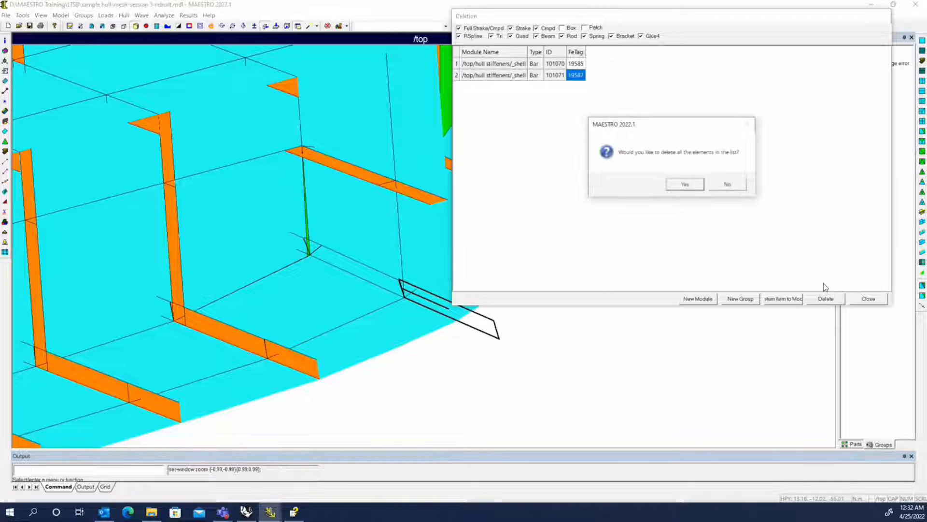
{"action": "left_click", "coordinate": [686, 185]}
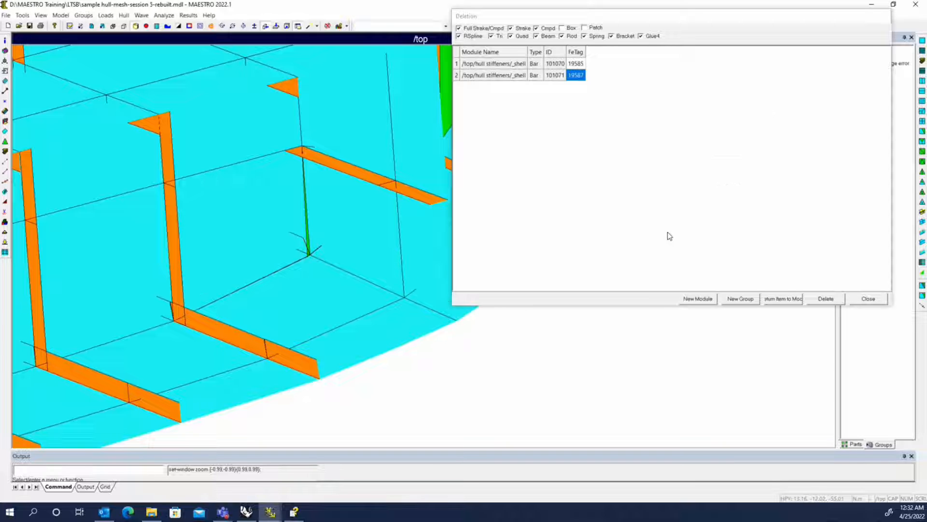
{"action": "left_click", "coordinate": [868, 299]}
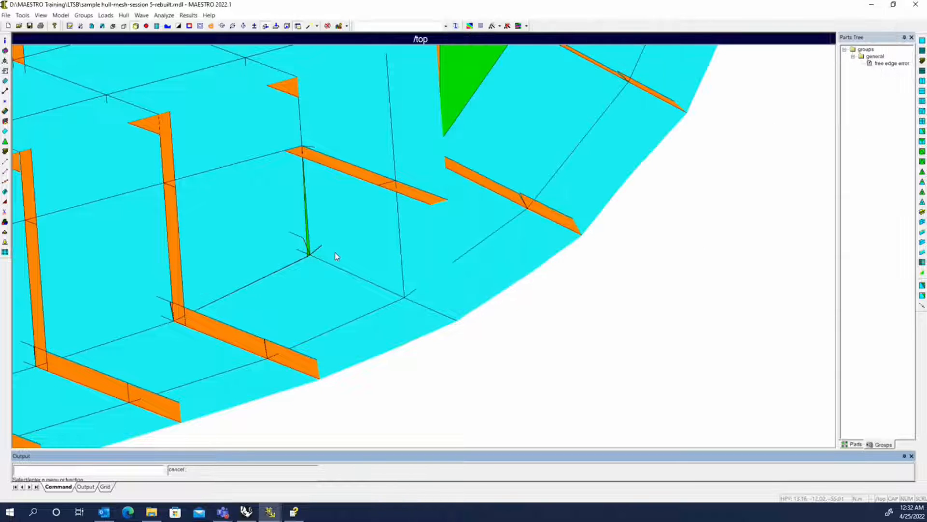
Step: Mark the node at the base of the narrow green triangle where the deleted stiffener bars started
{"action": "scroll", "coordinate": [353, 252], "scroll_direction": "down", "scroll_amount": 2}
{"action": "middle_click_drag", "start_coordinate": [353, 249], "coordinate": [399, 251]}
{"action": "middle_click_drag", "start_coordinate": [368, 258], "coordinate": [349, 294]}
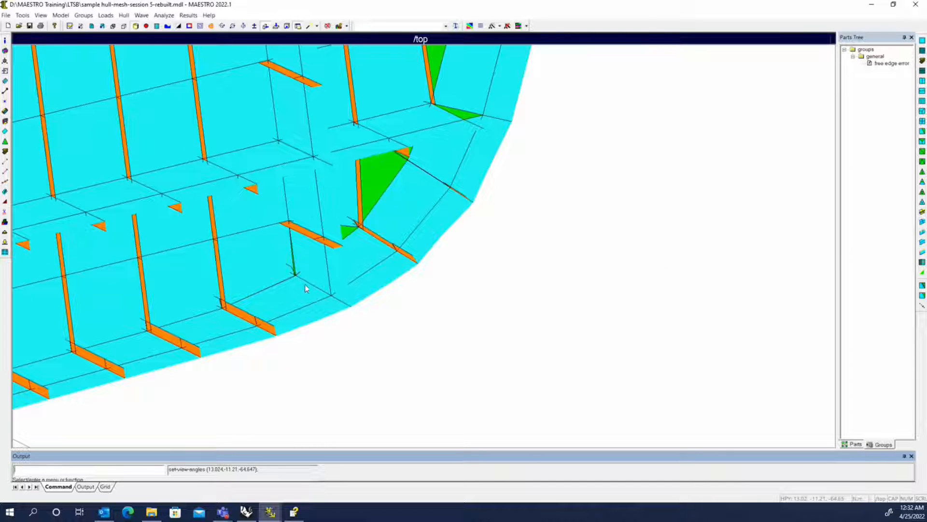
{"action": "scroll", "coordinate": [303, 281], "scroll_direction": "up", "scroll_amount": 3}
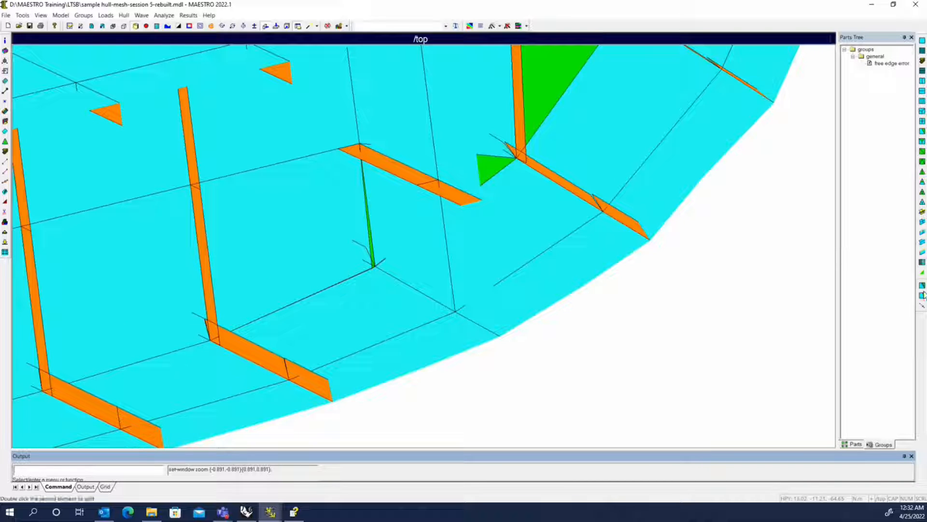
{"action": "left_click", "coordinate": [921, 308]}
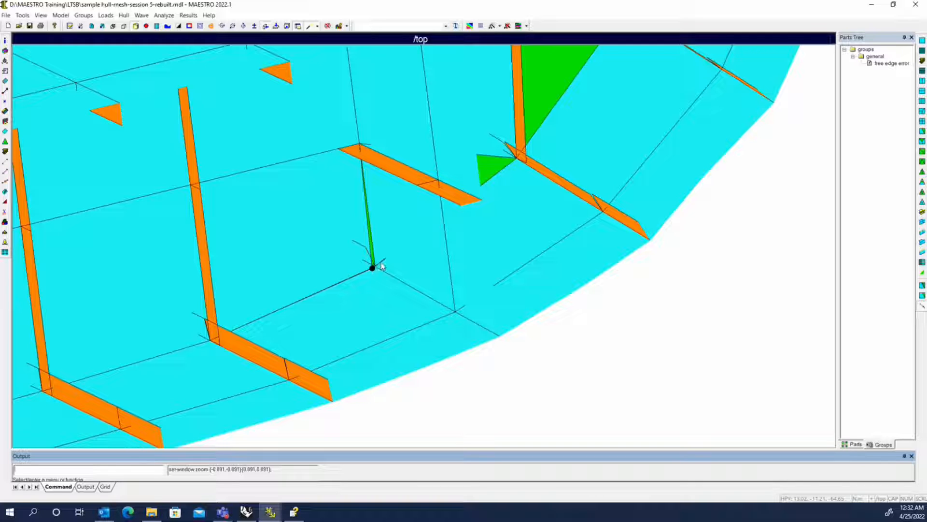
Step: Delete the existing cutting planes so that the complete hull model is displayed
{"action": "scroll", "coordinate": [401, 262], "scroll_direction": "down", "scroll_amount": 15}
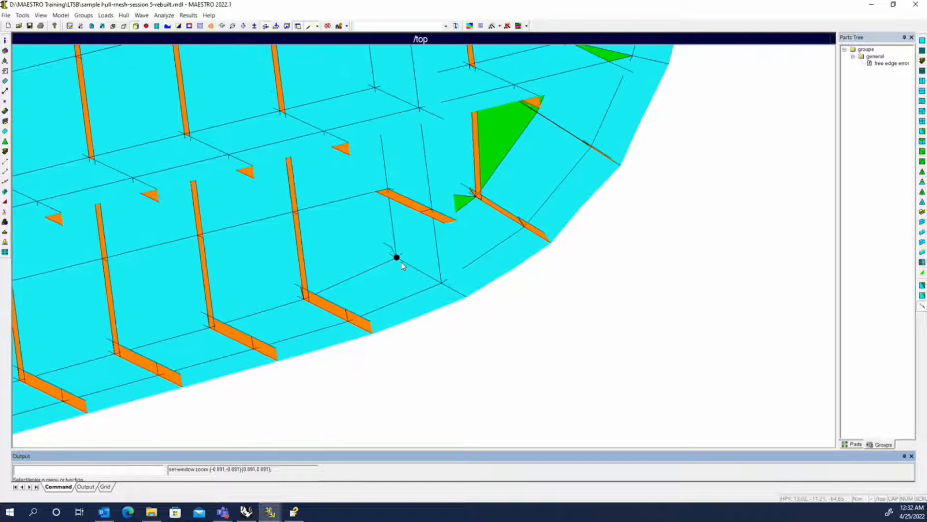
{"action": "middle_click_drag", "start_coordinate": [325, 277], "coordinate": [406, 262]}
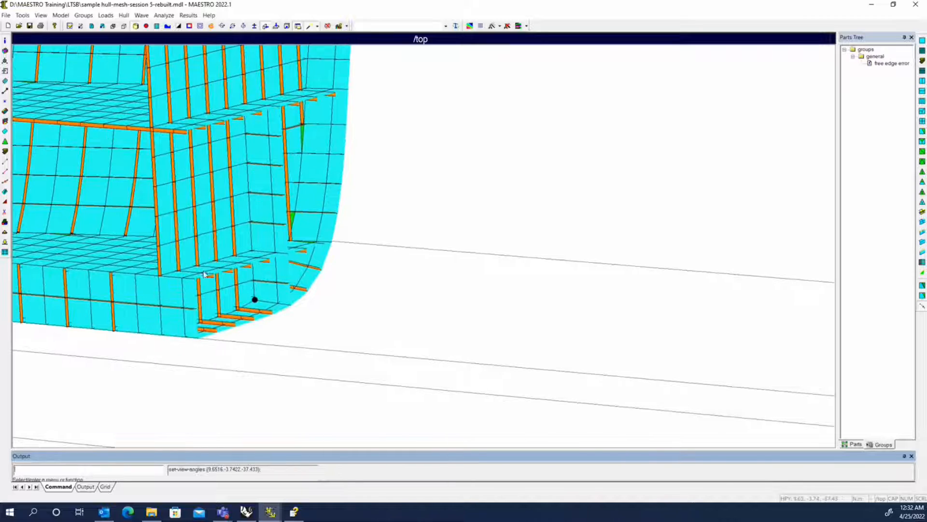
{"action": "right_click", "coordinate": [383, 184]}
{"action": "mouse_move", "coordinate": [421, 236]}
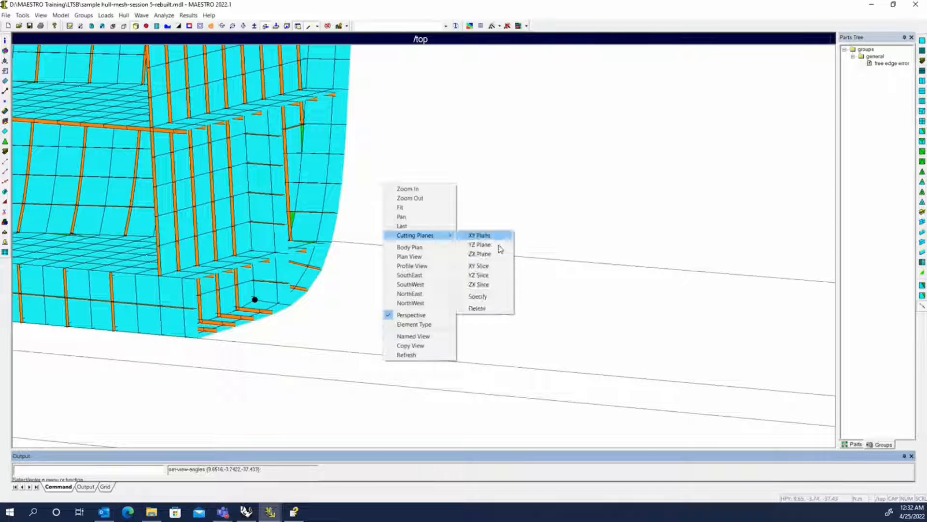
{"action": "left_click", "coordinate": [494, 308]}
Step: Cut the hull with a longitudinal cutting plane to expose the decks, bulkheads and bottom stiffeners
{"action": "scroll", "coordinate": [421, 224], "scroll_direction": "down", "scroll_amount": 2}
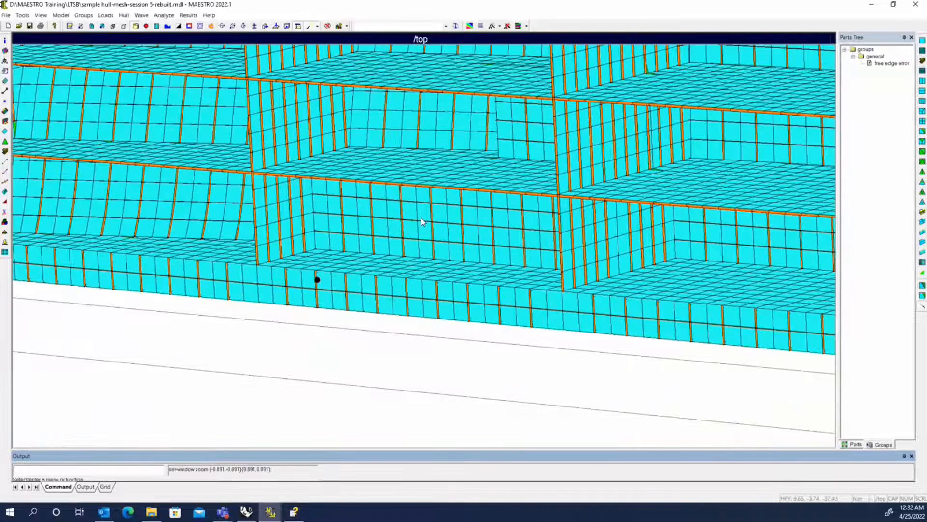
{"action": "left_click_drag", "start_coordinate": [421, 223], "coordinate": [144, 317]}
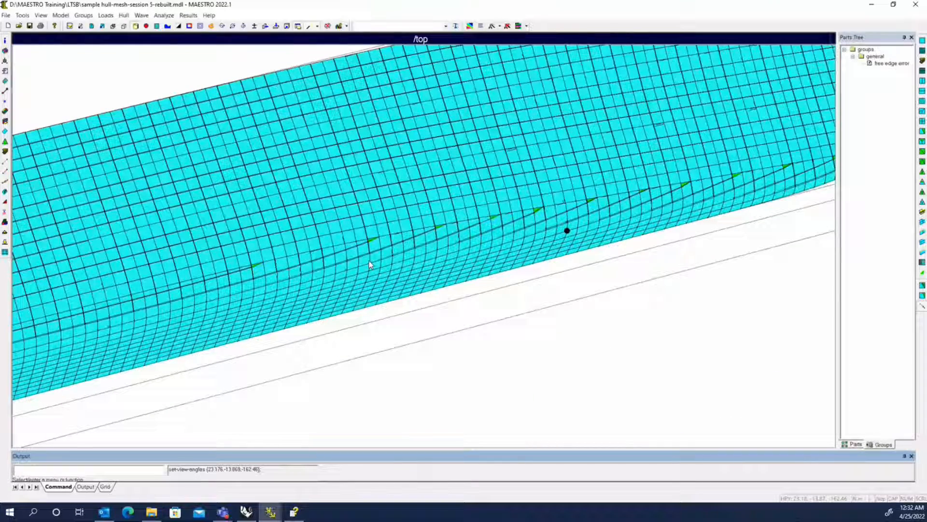
{"action": "left_click_drag", "start_coordinate": [369, 262], "coordinate": [312, 213]}
{"action": "scroll", "coordinate": [312, 213], "scroll_direction": "down", "scroll_amount": 2}
{"action": "middle_click_drag", "start_coordinate": [294, 233], "coordinate": [411, 219]}
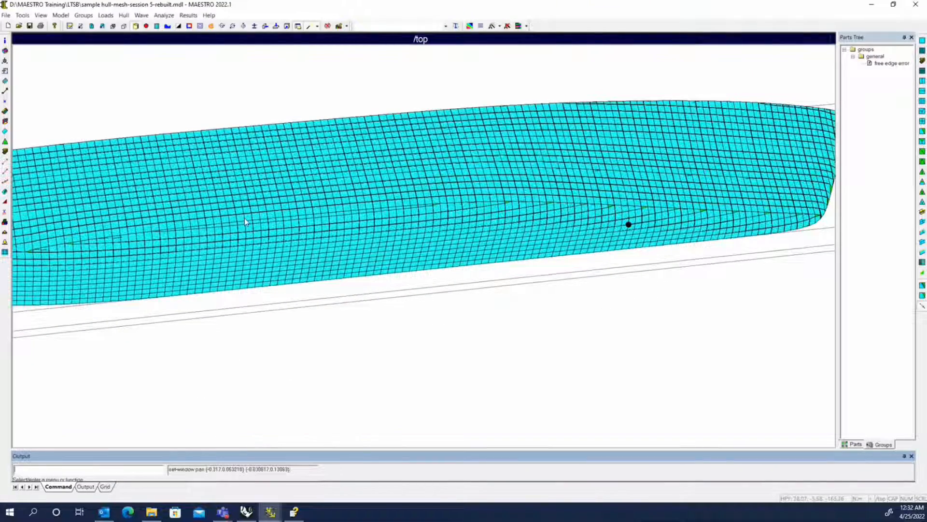
{"action": "left_click_drag", "start_coordinate": [234, 215], "coordinate": [357, 126]}
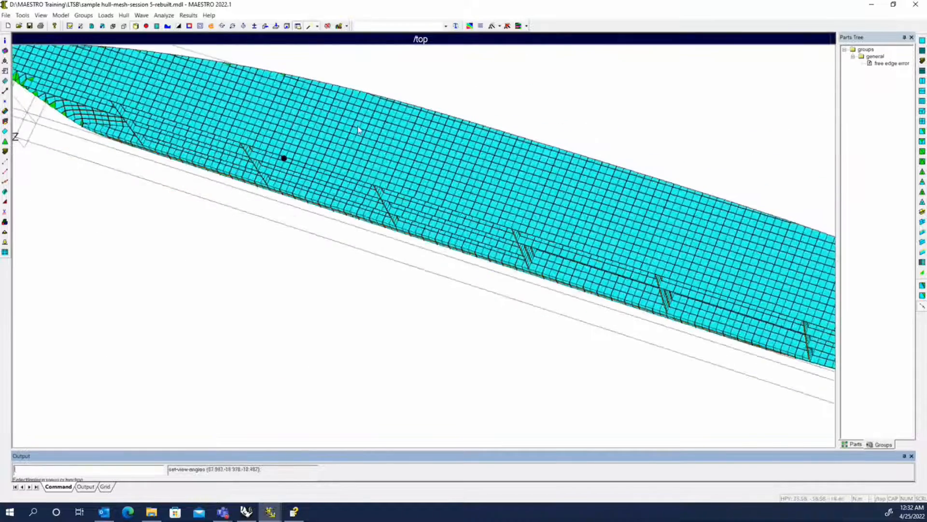
{"action": "left_click", "coordinate": [308, 25]}
{"action": "left_click", "coordinate": [342, 192]}
{"action": "left_click", "coordinate": [350, 174]}
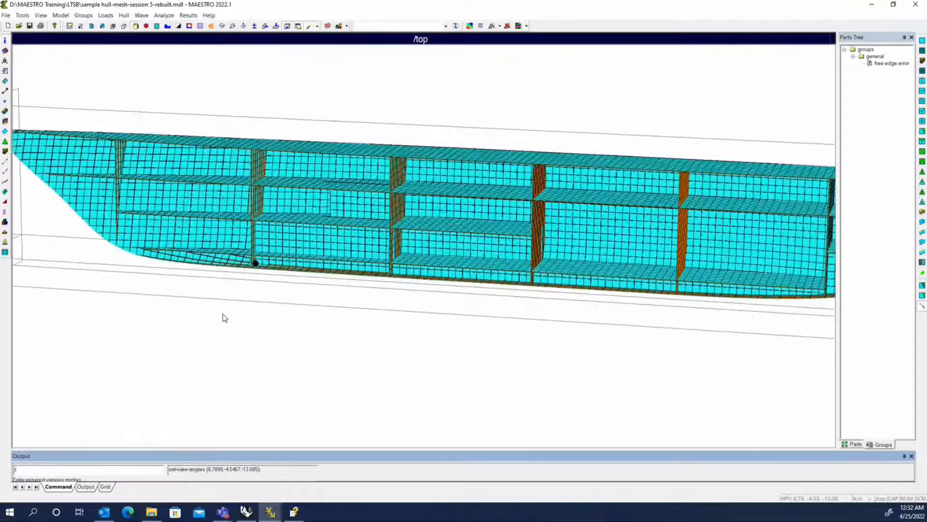
Step: Examine the bottom stiffeners and bulkheads around the marked node in the cut section
{"action": "scroll", "coordinate": [295, 257], "scroll_direction": "up", "scroll_amount": 5}
{"action": "left_click_drag", "start_coordinate": [296, 256], "coordinate": [356, 296]}
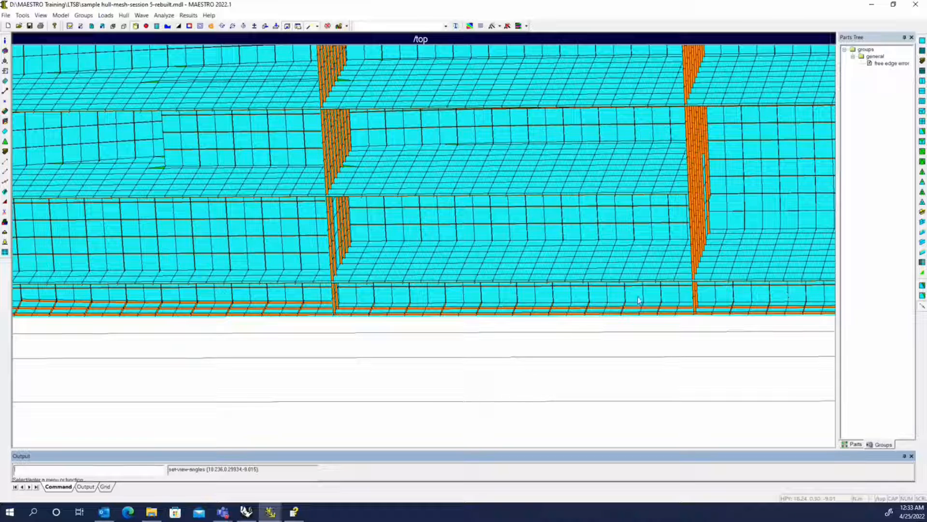
{"action": "middle_click_drag", "start_coordinate": [400, 294], "coordinate": [654, 297]}
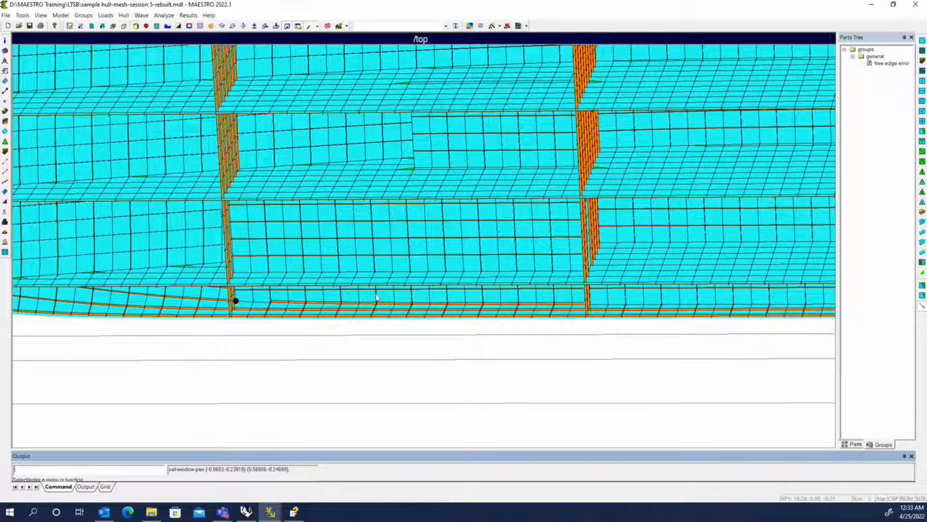
{"action": "middle_click_drag", "start_coordinate": [296, 326], "coordinate": [233, 311]}
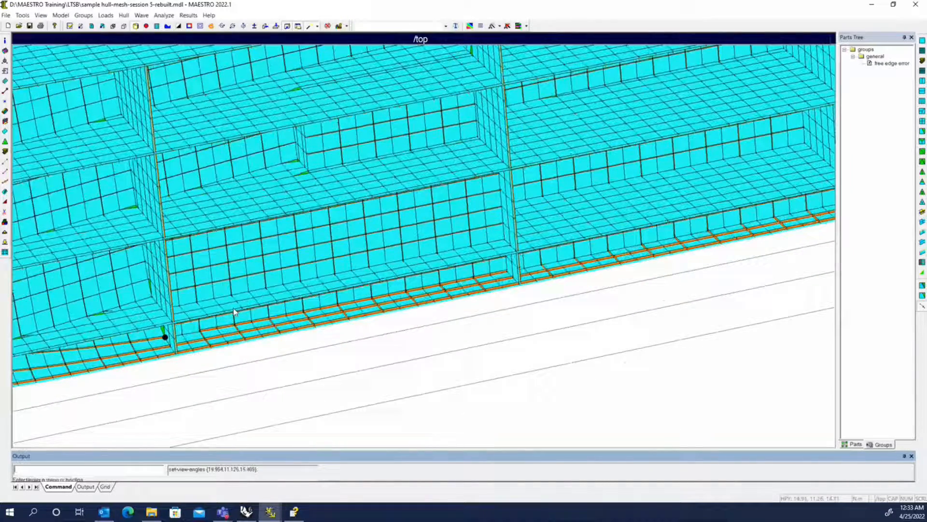
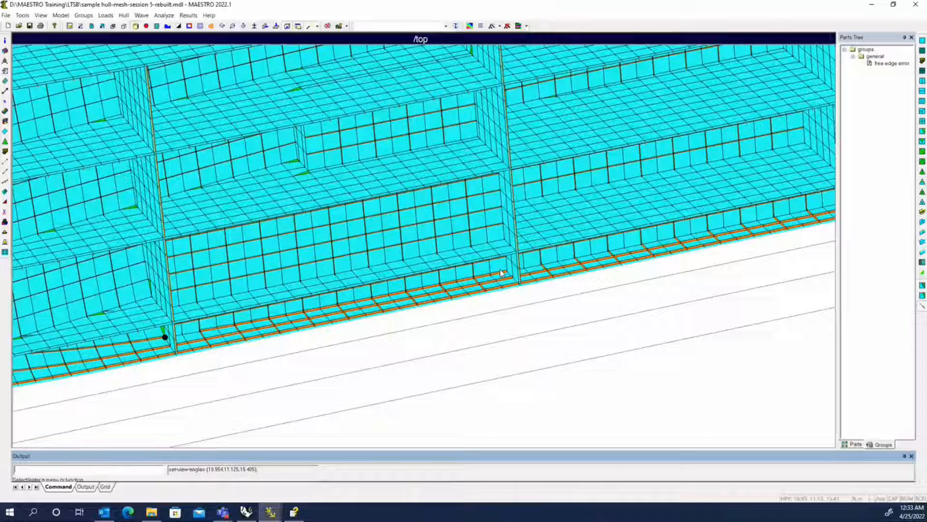
{"action": "scroll", "coordinate": [423, 304], "scroll_direction": "down", "scroll_amount": 3}
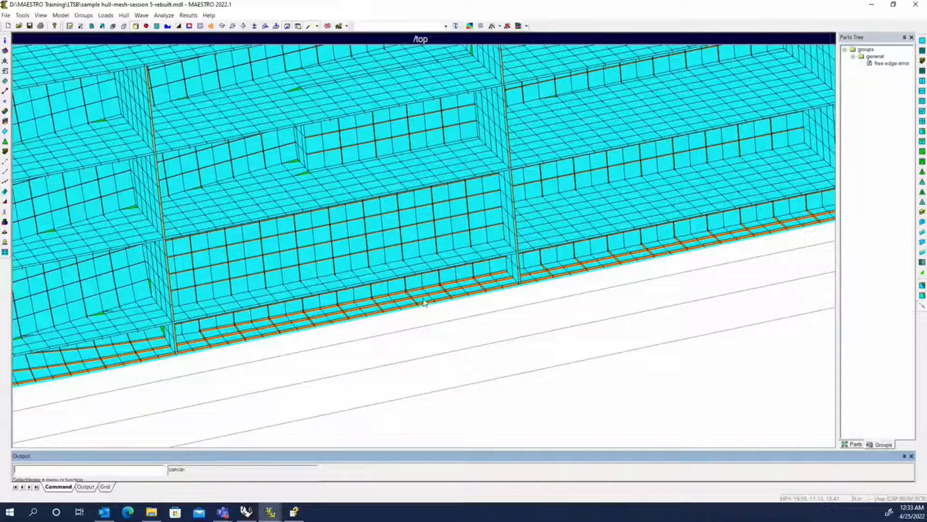
Step: Delete the longitudinal cutting plane and turn the model to the outside of the hull
{"action": "right_click", "coordinate": [425, 294]}
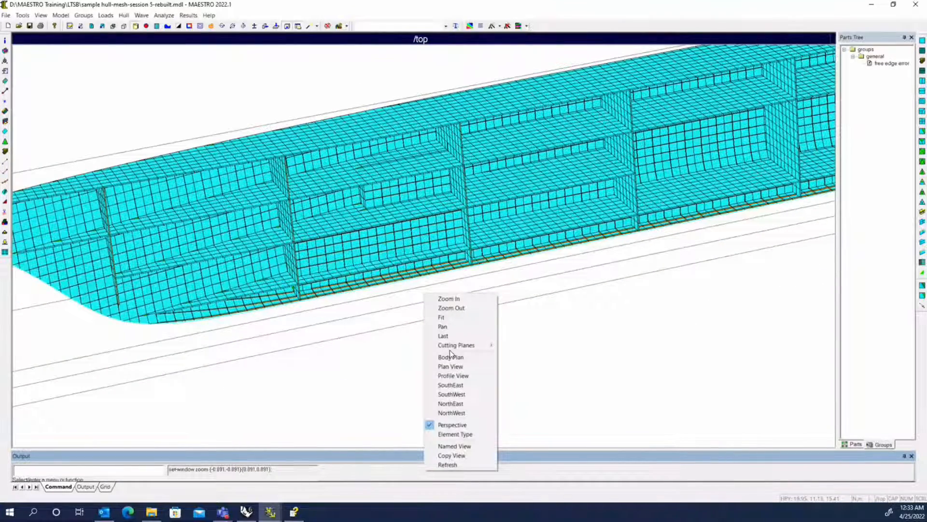
{"action": "mouse_move", "coordinate": [456, 345]}
{"action": "left_click", "coordinate": [526, 419]}
{"action": "middle_click_drag", "start_coordinate": [337, 233], "coordinate": [819, 276]}
{"action": "middle_click_drag", "start_coordinate": [299, 232], "coordinate": [405, 242]}
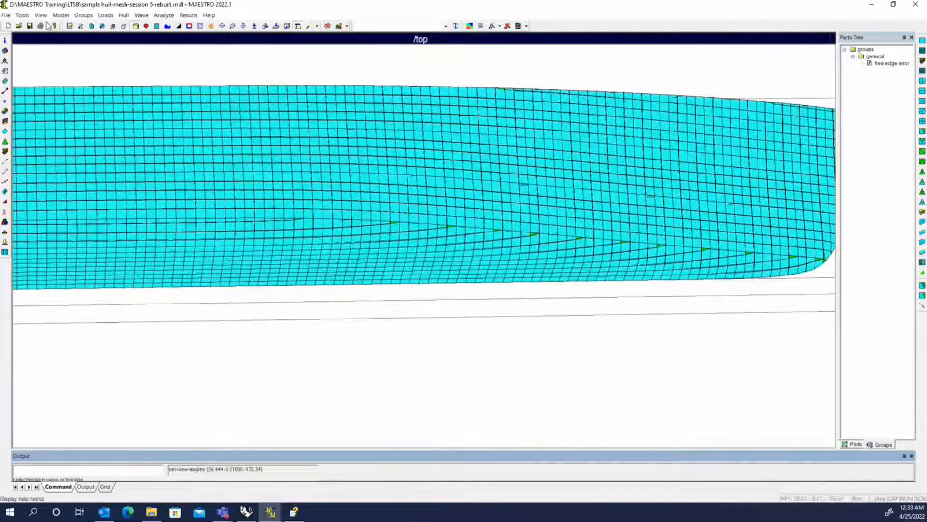
Step: Try to hide the outer hull plating by picking a bottom hull quad and adding elements by type
{"action": "left_click", "coordinate": [41, 15]}
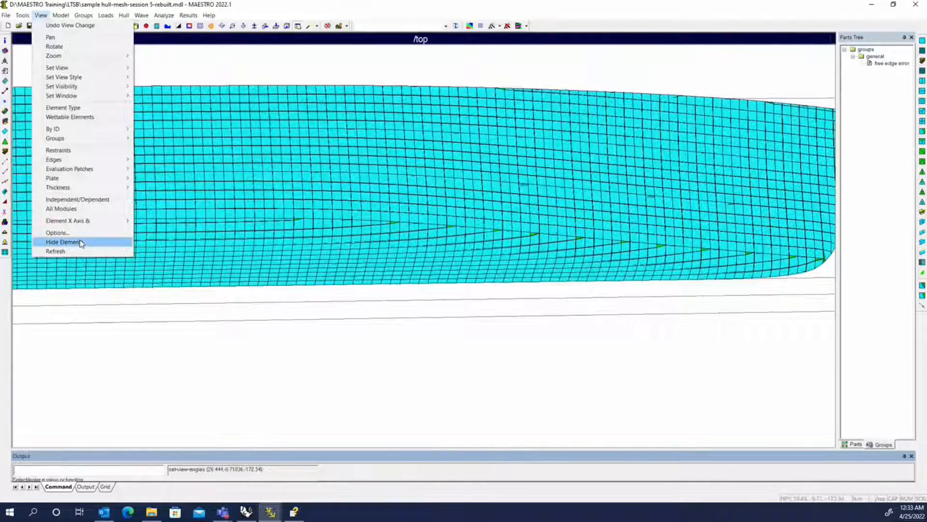
{"action": "left_click", "coordinate": [81, 243]}
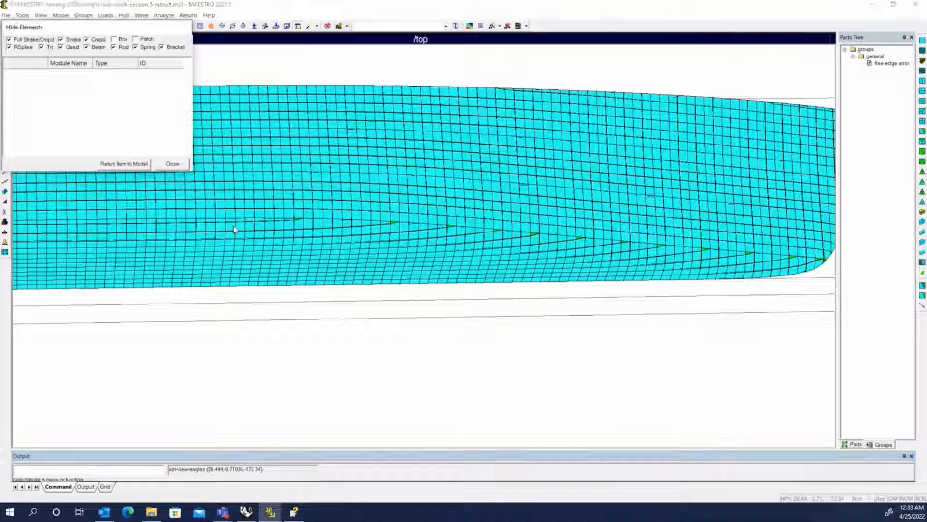
{"action": "left_click", "coordinate": [265, 262]}
{"action": "right_click", "coordinate": [119, 84]}
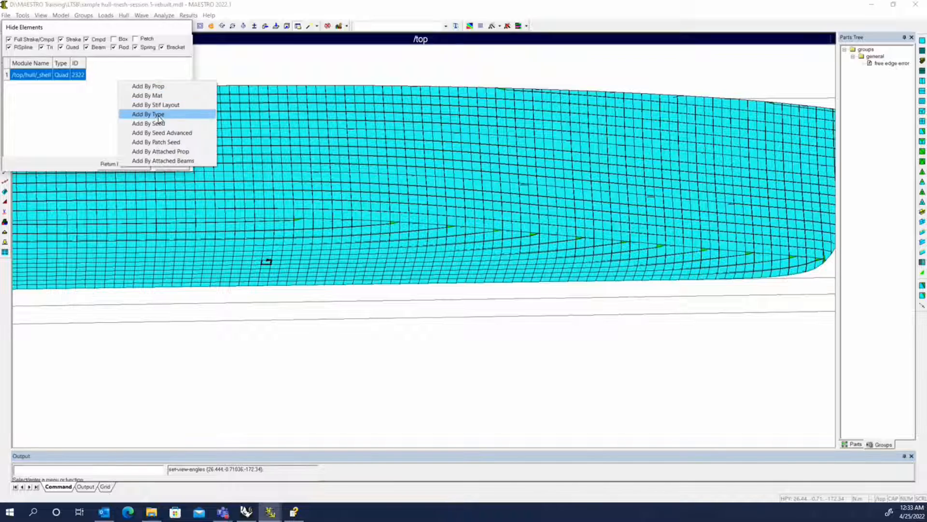
{"action": "left_click", "coordinate": [159, 116]}
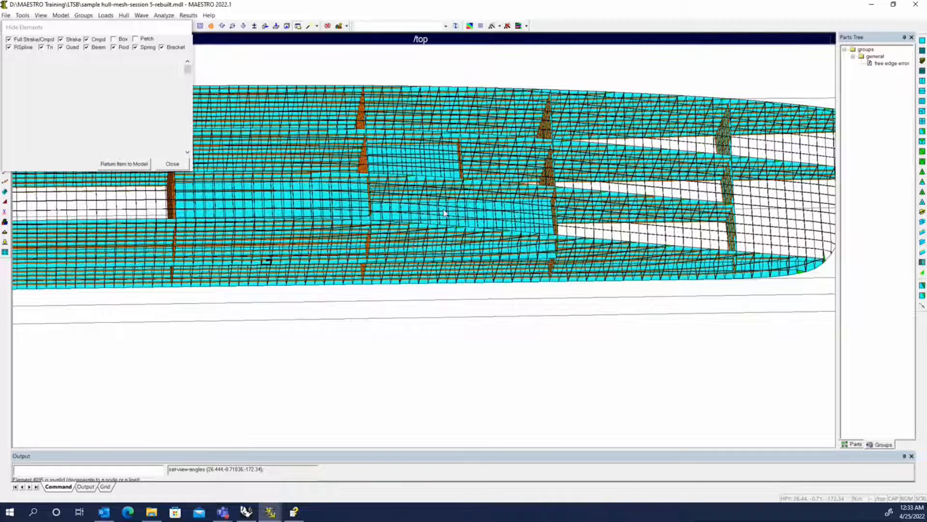
{"action": "mouse_move", "coordinate": [443, 209]}
{"action": "middle_mouse_down"}
{"action": "mouse_move", "coordinate": [445, 194]}
{"action": "mouse_move", "coordinate": [368, 195]}
{"action": "mouse_move", "coordinate": [373, 250]}
{"action": "mouse_move", "coordinate": [407, 203]}
{"action": "mouse_move", "coordinate": [397, 198]}
{"action": "mouse_move", "coordinate": [457, 215]}
{"action": "middle_mouse_up"}
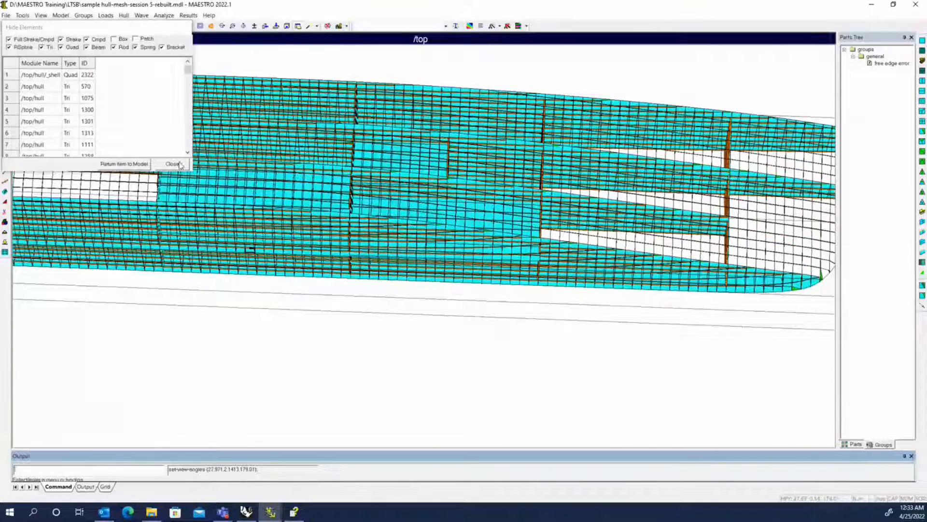
Step: Close the hidden-element list and refresh the view to bring the hull plating back
{"action": "left_click", "coordinate": [174, 163]}
{"action": "scroll", "coordinate": [291, 166], "scroll_direction": "down", "scroll_amount": 4}
{"action": "right_click", "coordinate": [292, 165]}
{"action": "left_click", "coordinate": [325, 333]}
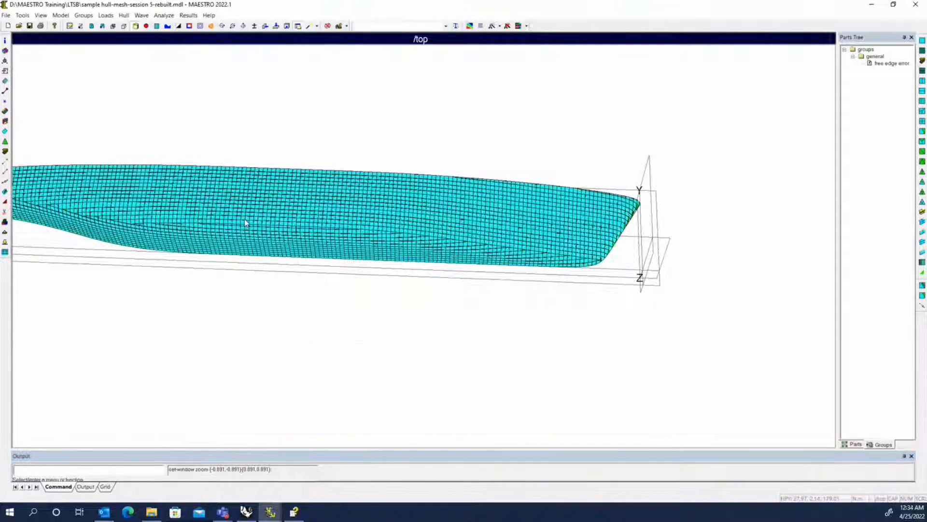
Step: Cut the model with an XY plane through the longitudinal wall above the inner bottom and face the exposed section
{"action": "scroll", "coordinate": [452, 264], "scroll_direction": "up", "scroll_amount": 5}
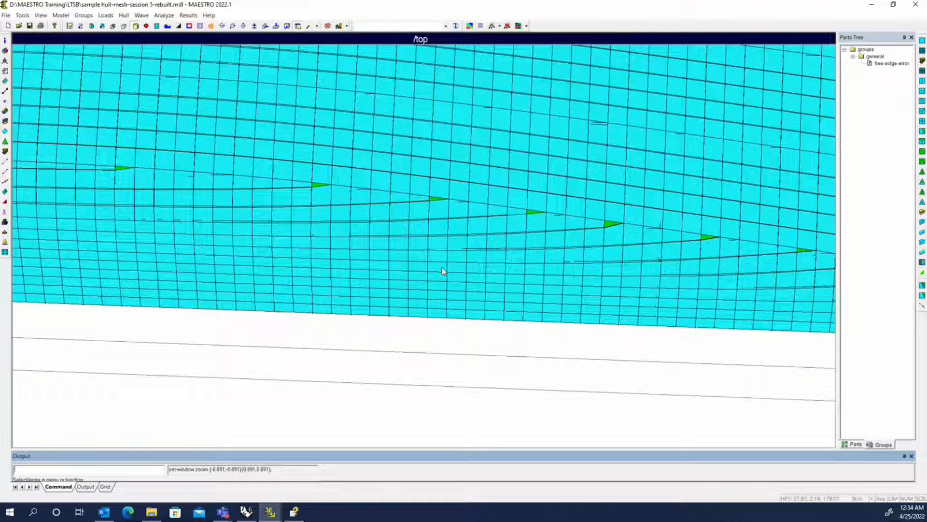
{"action": "middle_click_drag", "start_coordinate": [117, 205], "coordinate": [390, 261]}
{"action": "right_click", "coordinate": [376, 227]}
{"action": "mouse_move", "coordinate": [429, 279]}
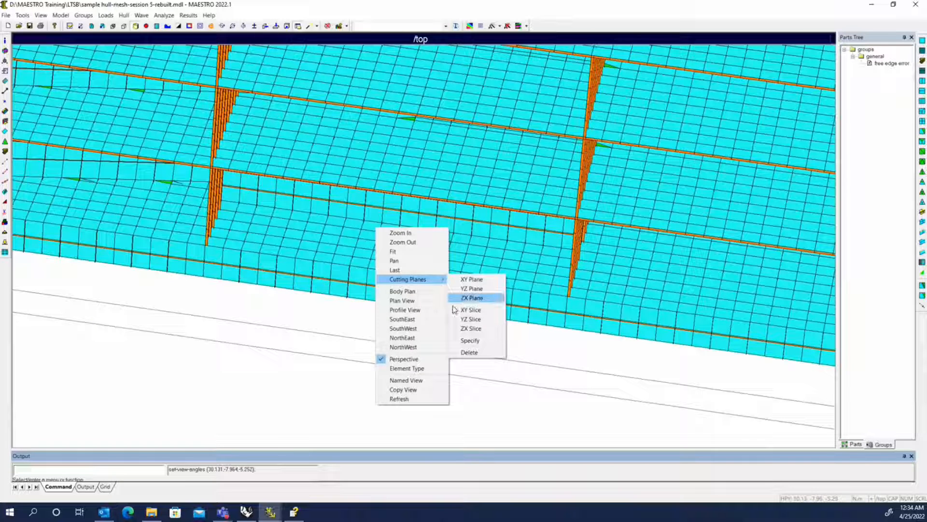
{"action": "left_click", "coordinate": [485, 278]}
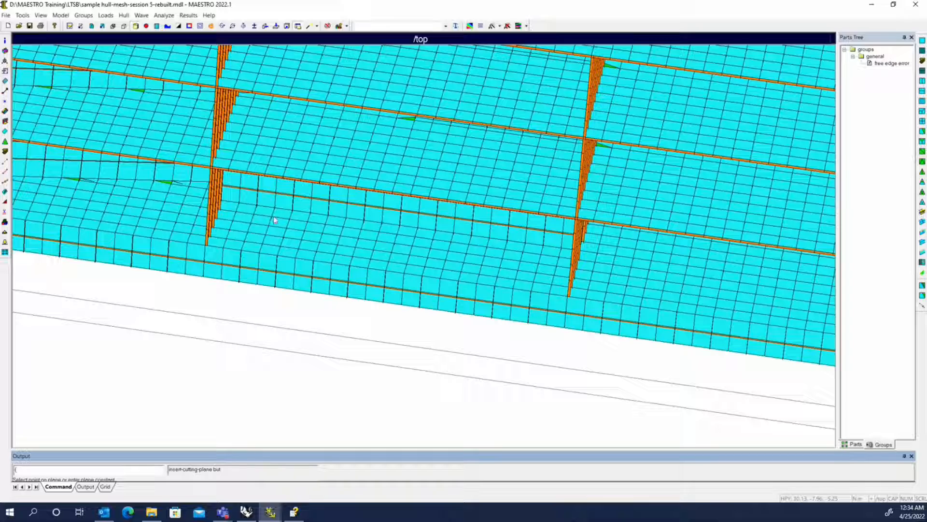
{"action": "left_click", "coordinate": [276, 195]}
{"action": "left_click", "coordinate": [276, 195]}
{"action": "middle_click_drag", "start_coordinate": [535, 246], "coordinate": [598, 246]}
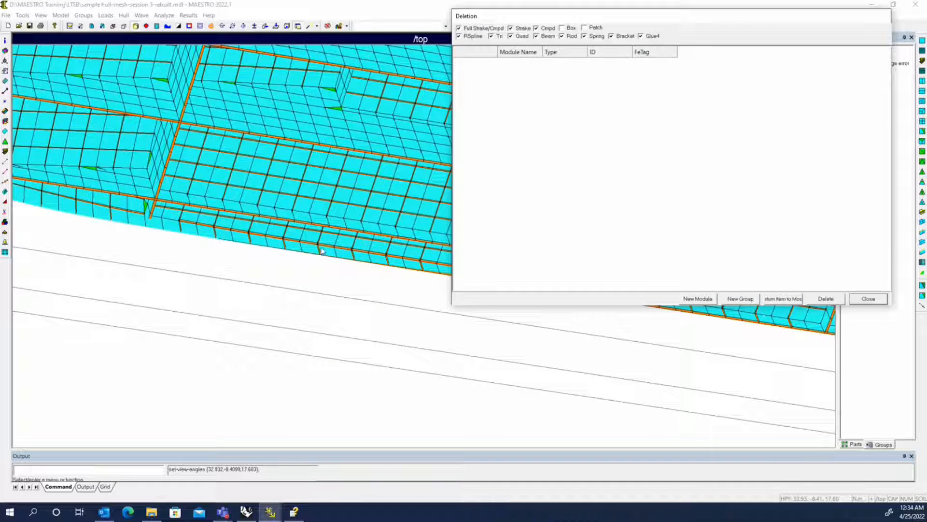
Step: Delete the row of hull stiffener bars along the bottom edge using Add By Seed, removing the mistakenly picked bulkhead quad from the list
{"action": "left_click", "coordinate": [205, 226]}
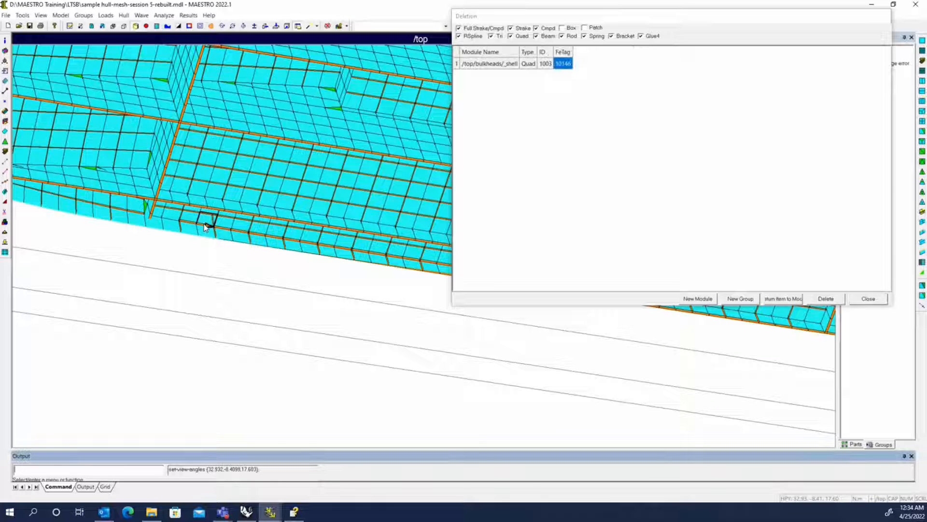
{"action": "left_click", "coordinate": [203, 225]}
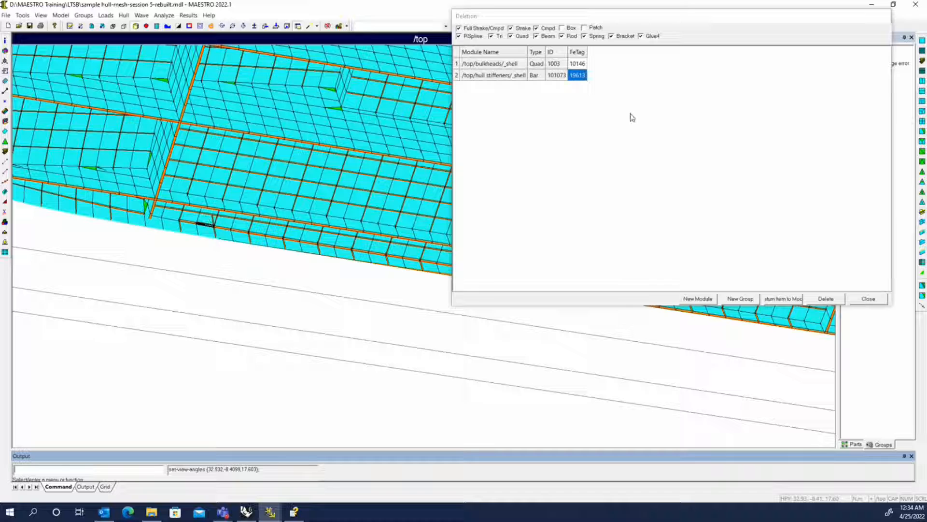
{"action": "left_click", "coordinate": [504, 63]}
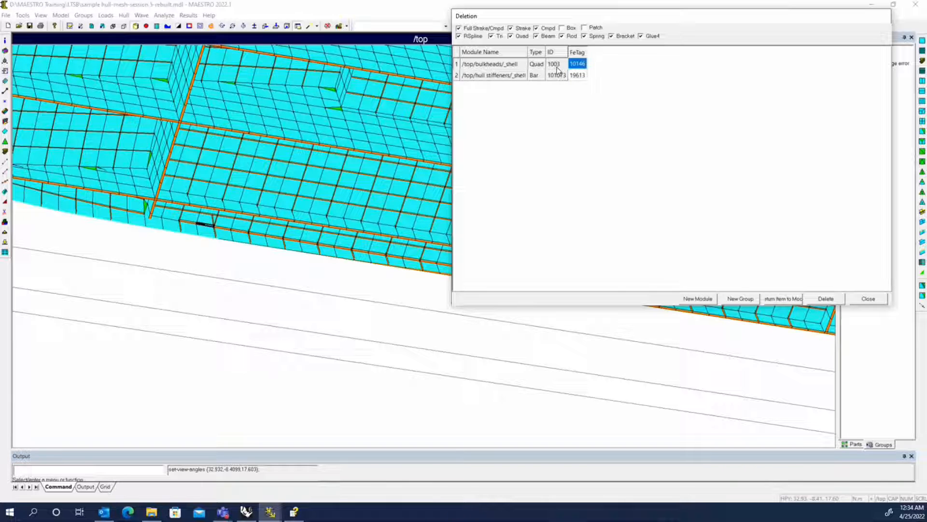
{"action": "left_click", "coordinate": [783, 298]}
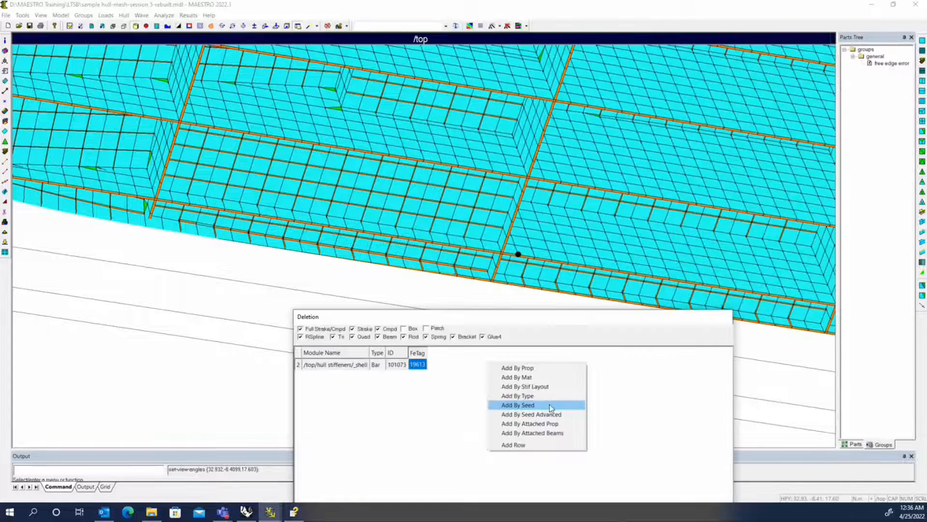
{"action": "left_click", "coordinate": [551, 406]}
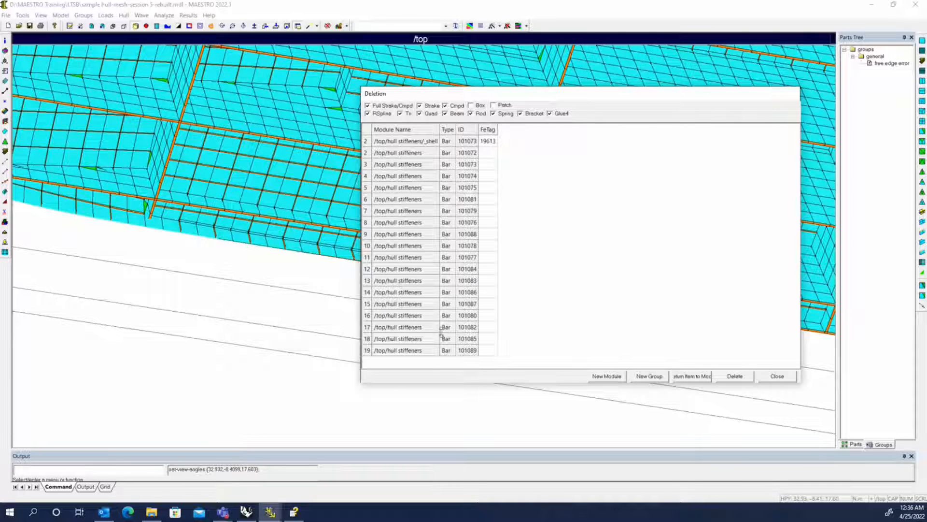
{"action": "left_click_drag", "start_coordinate": [465, 99], "coordinate": [434, 102]}
{"action": "left_click", "coordinate": [706, 378]}
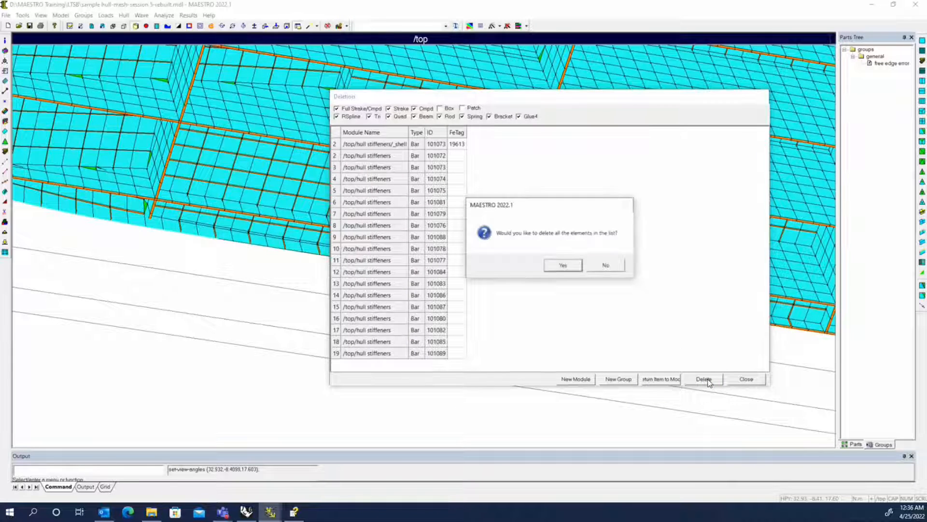
{"action": "left_click", "coordinate": [563, 265]}
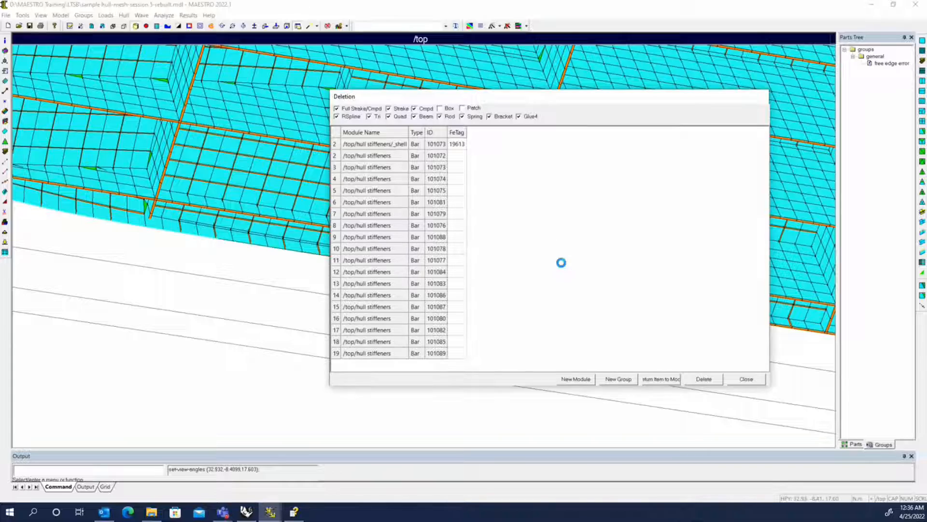
{"action": "left_click", "coordinate": [751, 381]}
Step: Examine the bottom edge of the hull toward its tapering end for the next row of unwanted stiffener bars
{"action": "scroll", "coordinate": [460, 314], "scroll_direction": "down", "scroll_amount": 2}
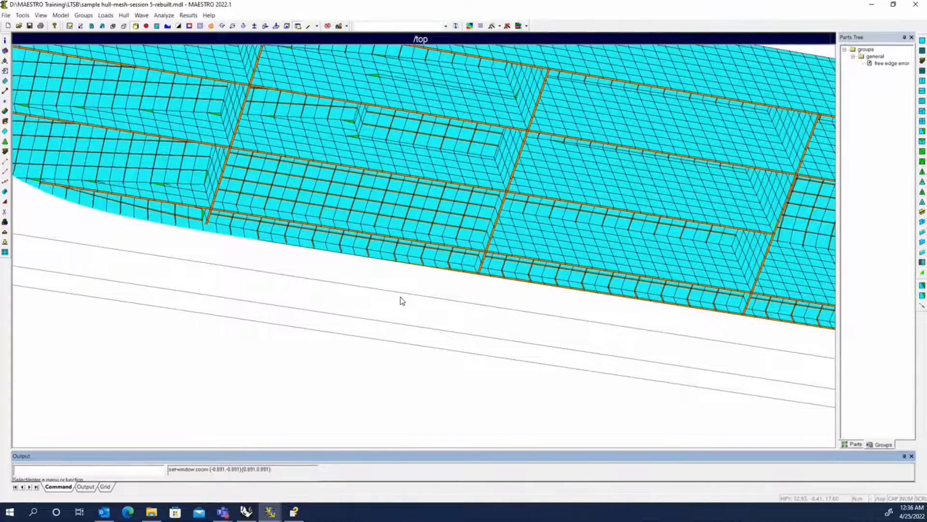
{"action": "scroll", "coordinate": [348, 290], "scroll_direction": "down", "scroll_amount": 5}
{"action": "middle_click_drag", "start_coordinate": [597, 317], "coordinate": [343, 283]}
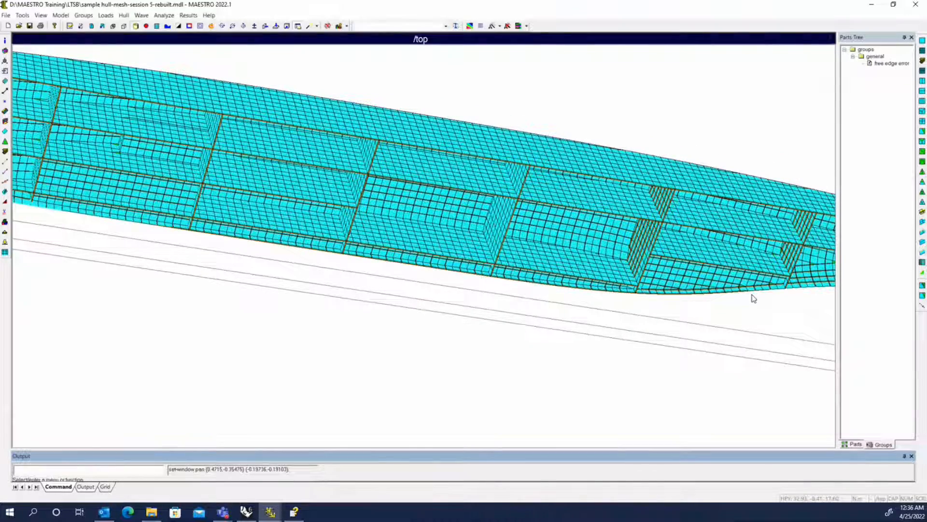
{"action": "middle_click_drag", "start_coordinate": [752, 295], "coordinate": [451, 277]}
{"action": "scroll", "coordinate": [477, 285], "scroll_direction": "up", "scroll_amount": 2}
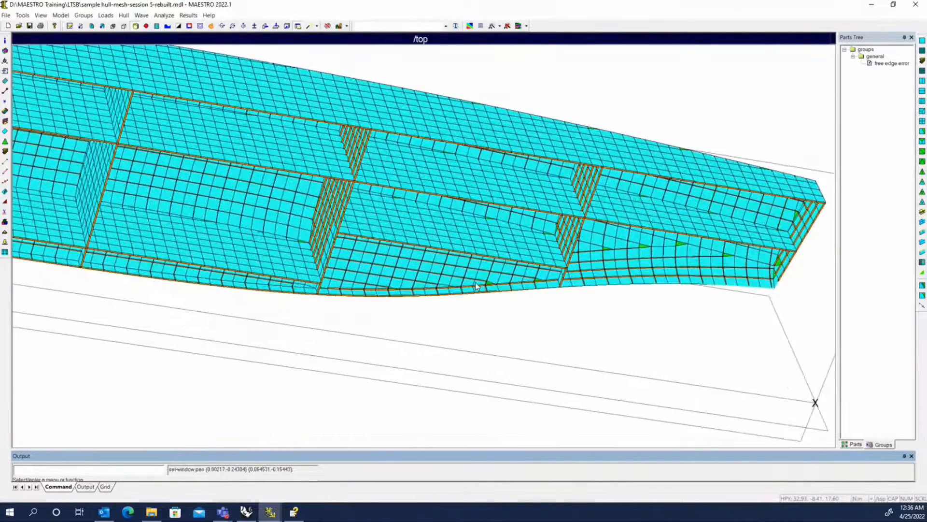
{"action": "scroll", "coordinate": [476, 286], "scroll_direction": "up", "scroll_amount": 4}
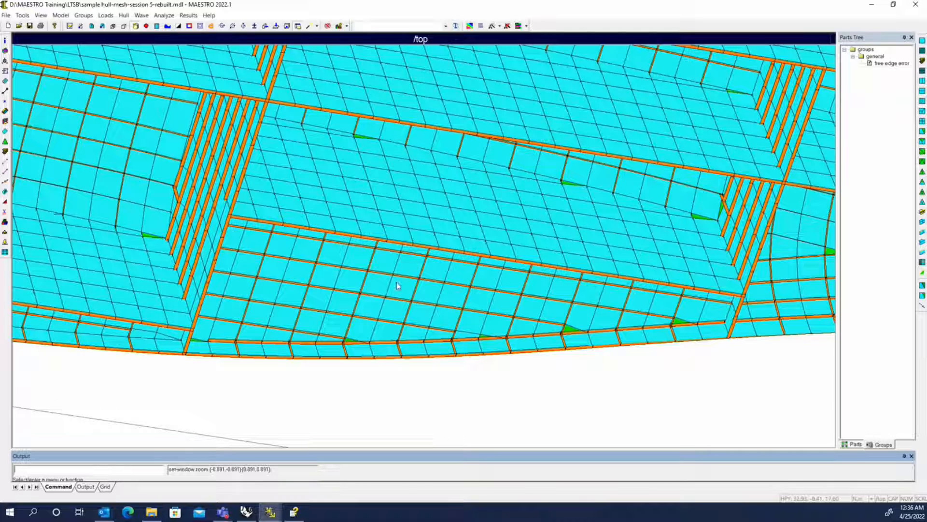
{"action": "scroll", "coordinate": [397, 286], "scroll_direction": "down", "scroll_amount": 2}
{"action": "middle_click_drag", "start_coordinate": [488, 288], "coordinate": [450, 278]}
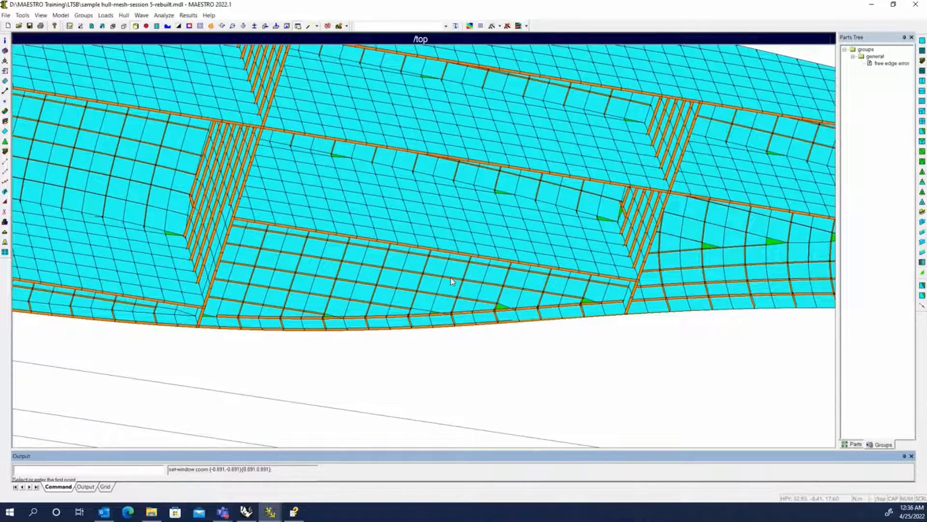
{"action": "middle_click_drag", "start_coordinate": [622, 289], "coordinate": [567, 290]}
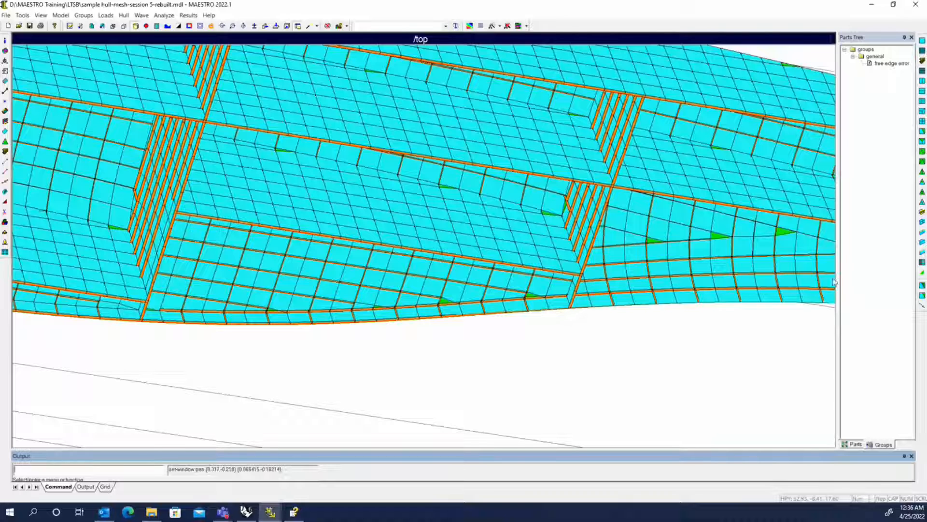
Step: Pick a bottom-edge stiffener bar for deletion and restrict its advanced seed selection to an X range, disabling the Y and Z limits
{"action": "key", "text": "Delete"}
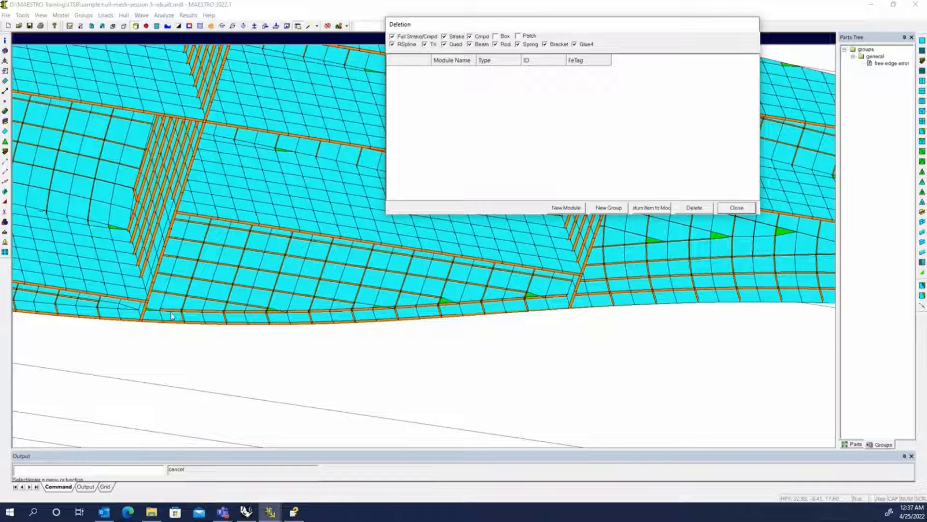
{"action": "left_click", "coordinate": [214, 313]}
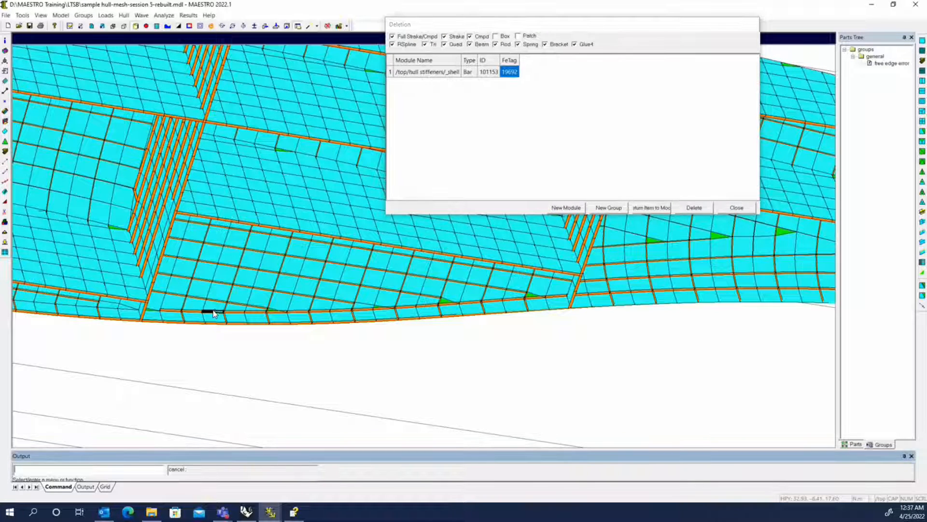
{"action": "right_click", "coordinate": [532, 77]}
{"action": "left_click", "coordinate": [580, 128]}
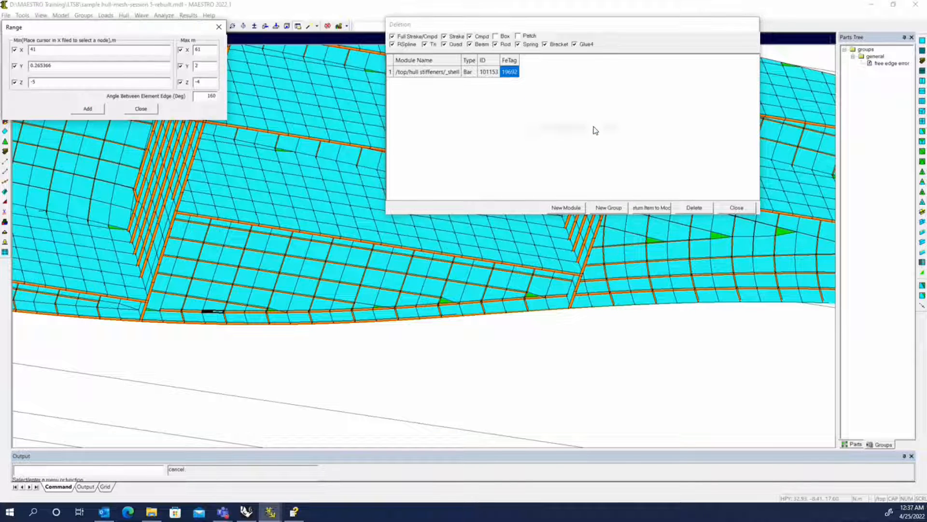
{"action": "left_click", "coordinate": [14, 66]}
{"action": "left_click", "coordinate": [15, 83]}
{"action": "left_click", "coordinate": [180, 67]}
{"action": "left_click", "coordinate": [180, 82]}
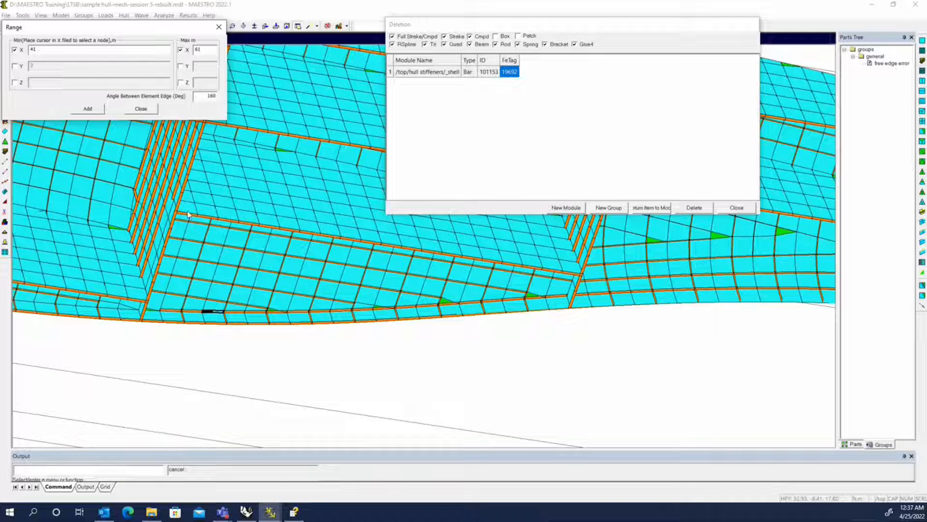
Step: Take the X range from 121 to 140 m from the row's end nodes, add the matching stiffener bars and delete them
{"action": "left_click", "coordinate": [160, 312]}
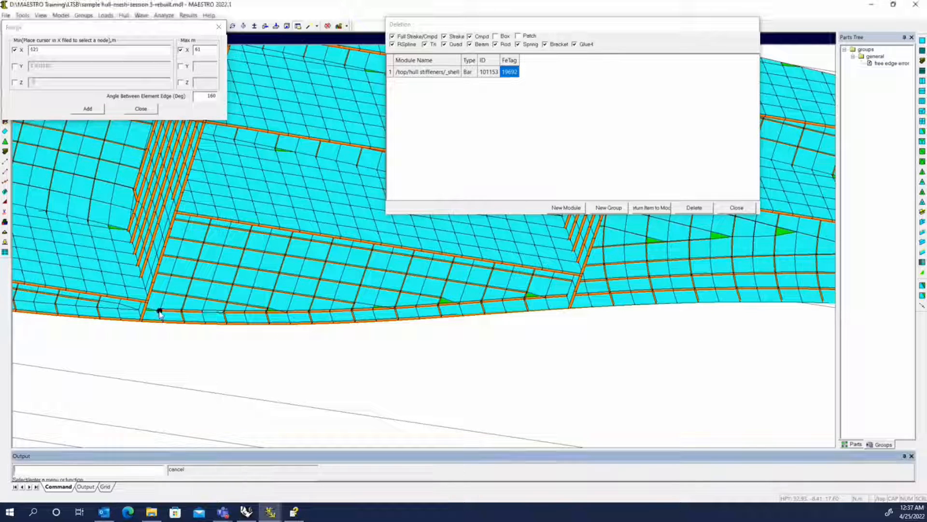
{"action": "left_click", "coordinate": [566, 297]}
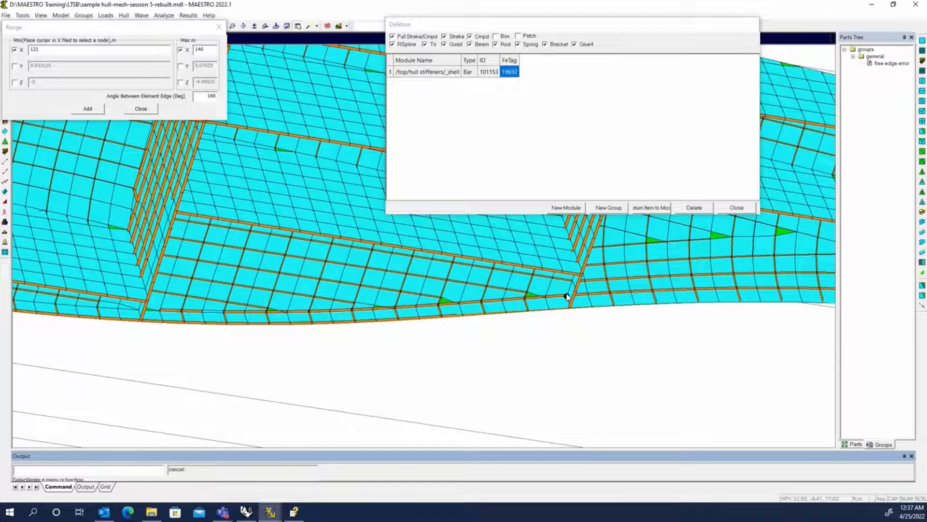
{"action": "left_click", "coordinate": [86, 109]}
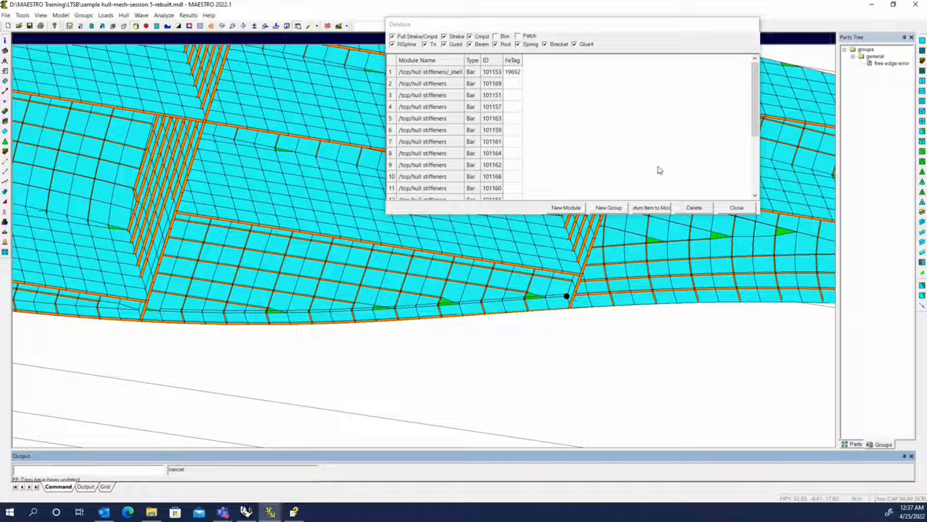
{"action": "left_click", "coordinate": [699, 207]}
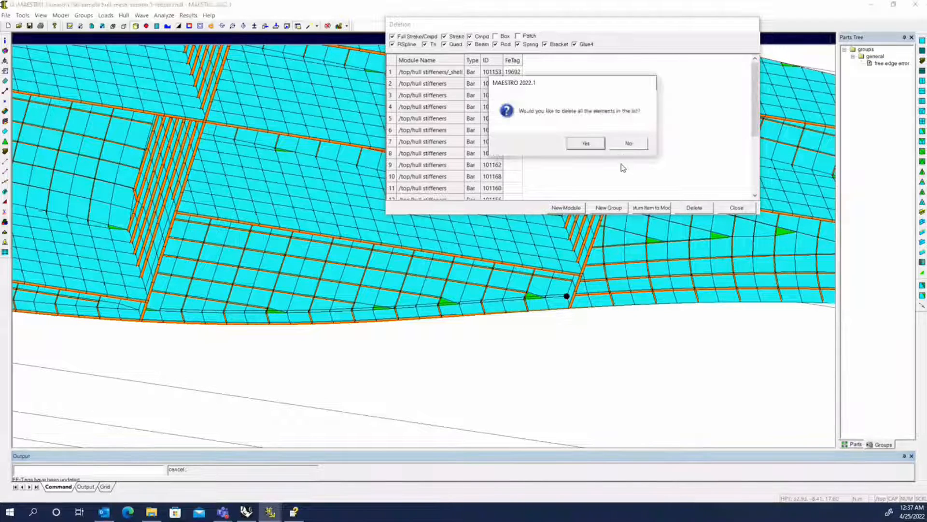
{"action": "left_click", "coordinate": [588, 144]}
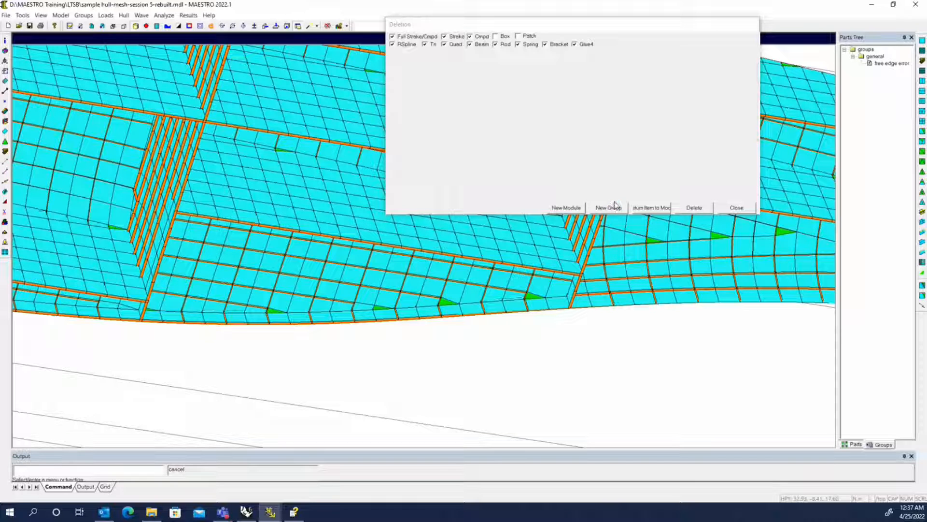
{"action": "left_click", "coordinate": [754, 207]}
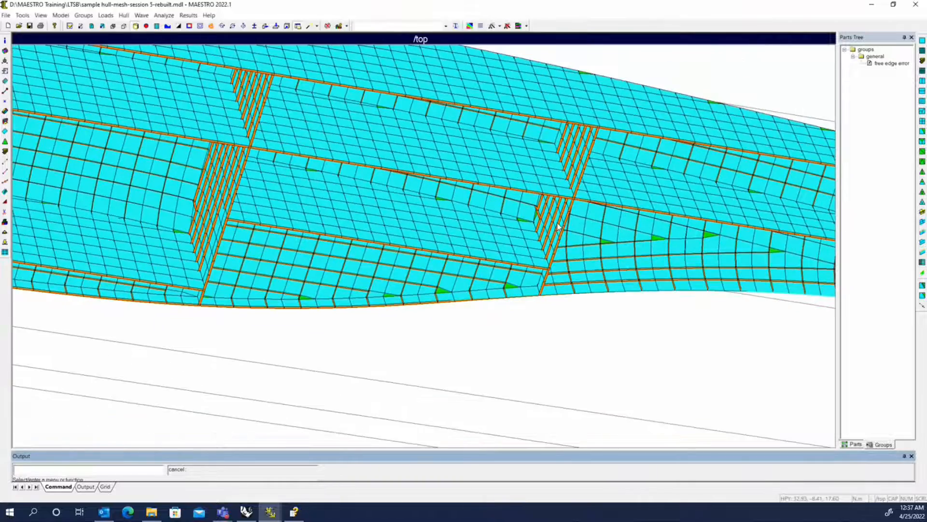
Step: Delete the XY cutting plane to restore the full hull model
{"action": "scroll", "coordinate": [557, 226], "scroll_direction": "down", "scroll_amount": 3}
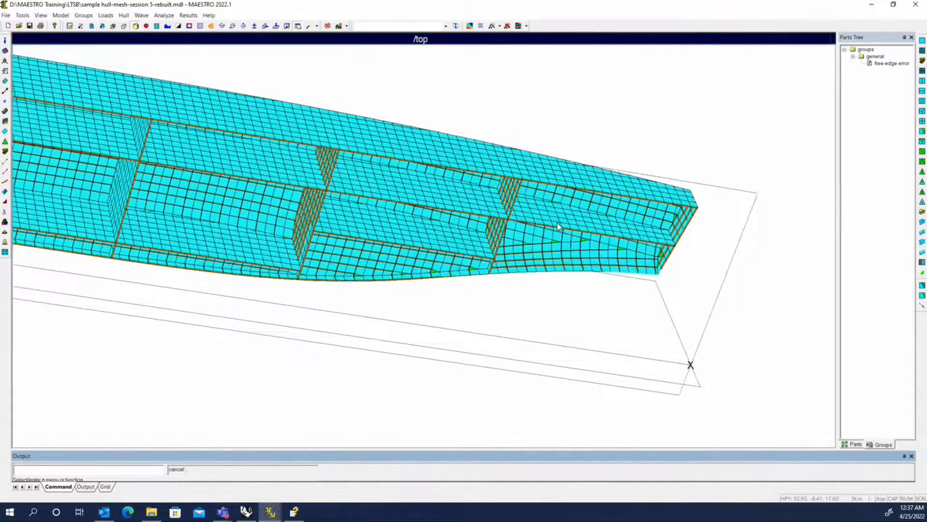
{"action": "scroll", "coordinate": [558, 227], "scroll_direction": "down", "scroll_amount": 4}
{"action": "right_click", "coordinate": [557, 222]}
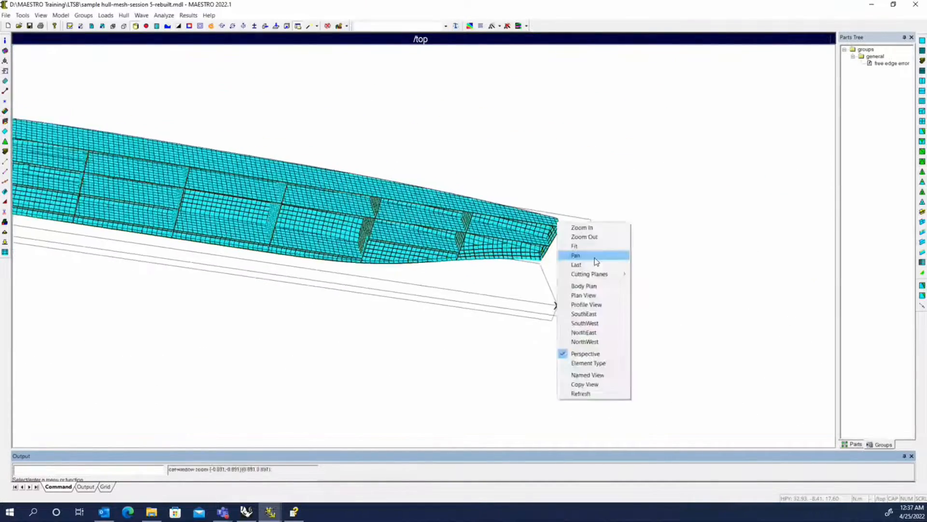
{"action": "mouse_move", "coordinate": [606, 273]}
{"action": "left_click", "coordinate": [649, 347]}
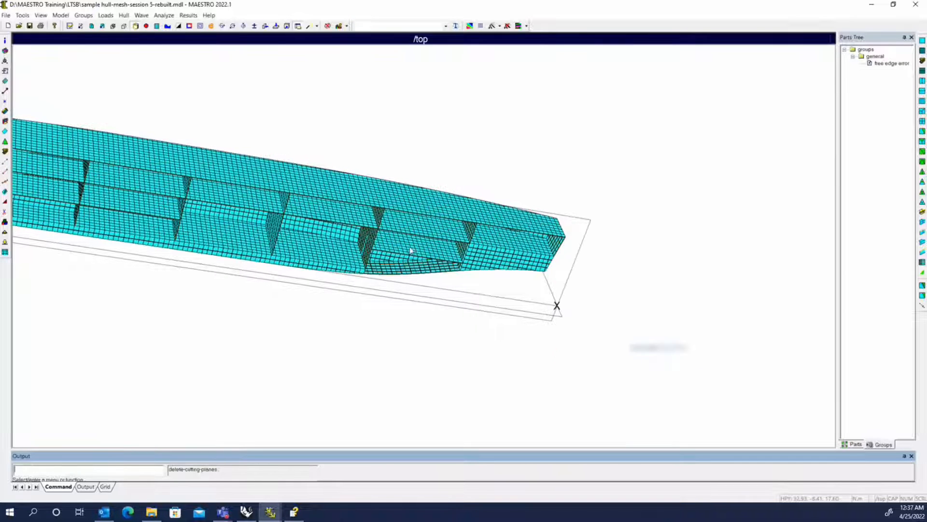
Step: Run the free edge check, decline gathering all free edges, search for possible modeling errors and gather those elements in a General group
{"action": "left_click", "coordinate": [40, 15]}
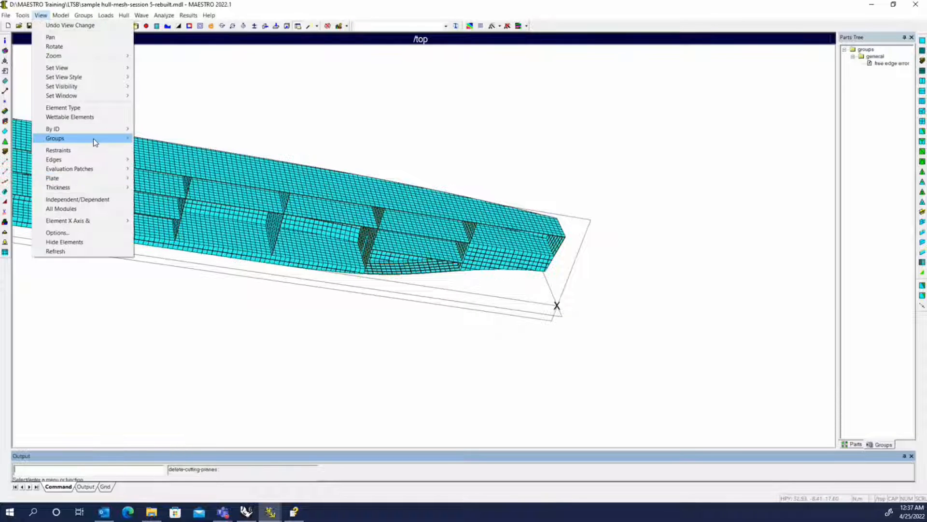
{"action": "mouse_move", "coordinate": [93, 132]}
{"action": "mouse_move", "coordinate": [102, 160]}
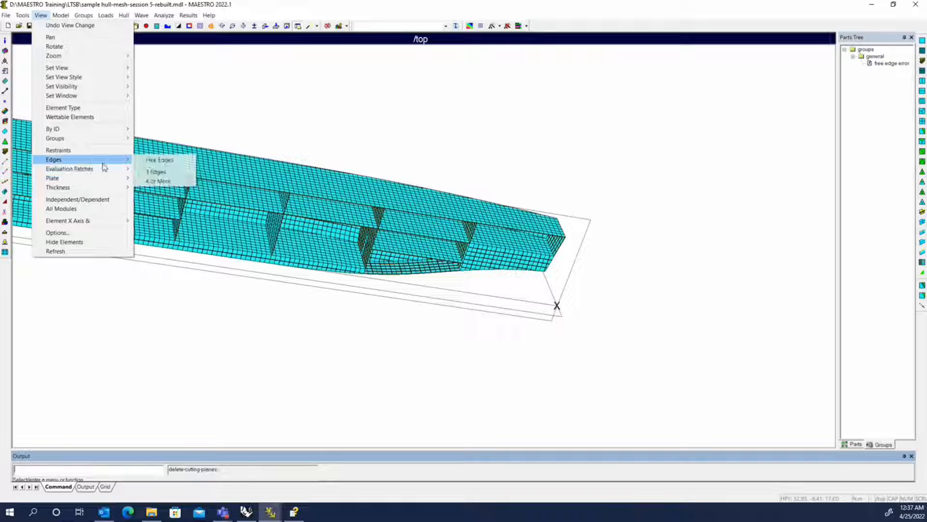
{"action": "left_click", "coordinate": [154, 160]}
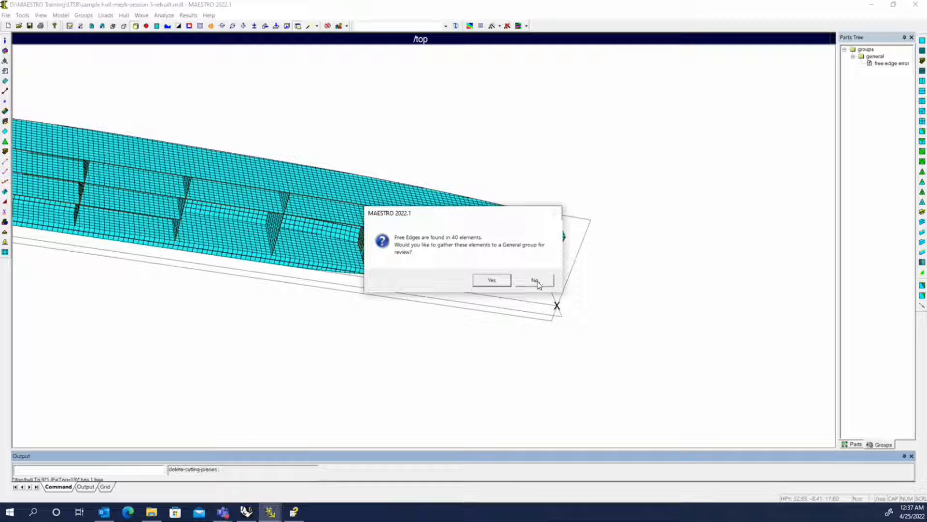
{"action": "left_click", "coordinate": [537, 284]}
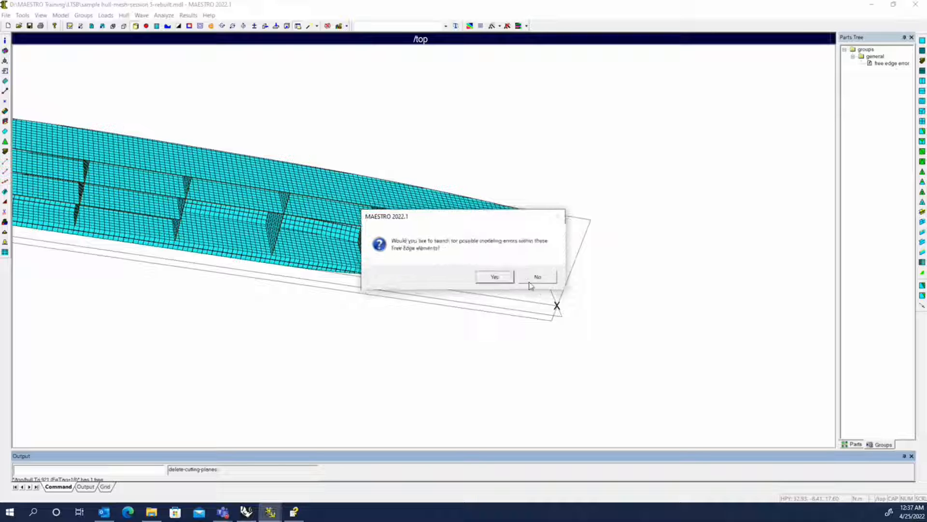
{"action": "left_click", "coordinate": [496, 278]}
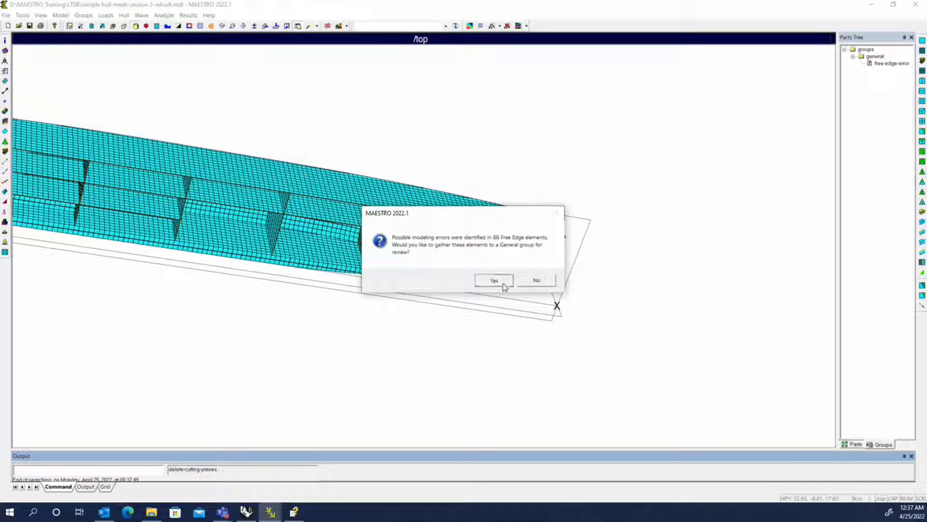
{"action": "left_click", "coordinate": [504, 283]}
Step: Examine the clusters of elements in the free edge error group from several angles, focusing on their red free edges
{"action": "left_click_drag", "start_coordinate": [508, 269], "coordinate": [221, 201]}
{"action": "scroll", "coordinate": [305, 272], "scroll_direction": "up", "scroll_amount": 3}
{"action": "scroll", "coordinate": [308, 241], "scroll_direction": "up", "scroll_amount": 5}
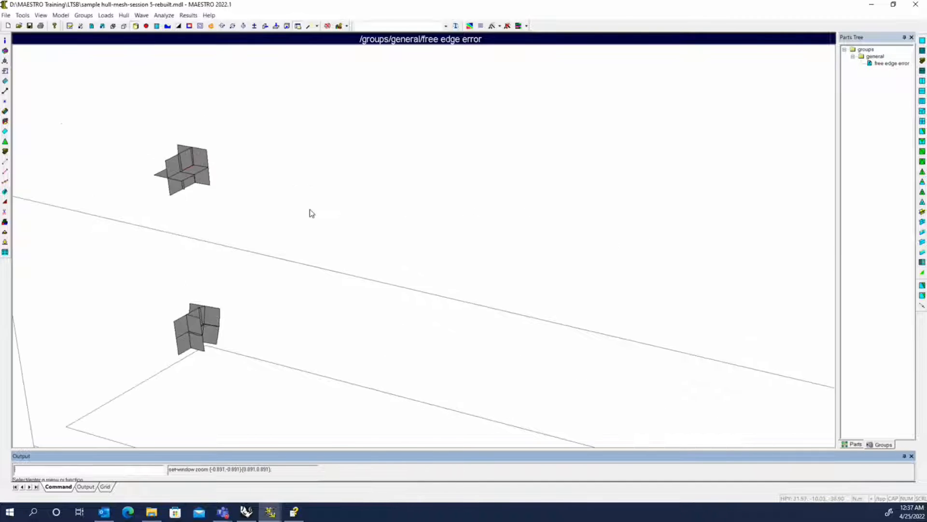
{"action": "middle_click_drag", "start_coordinate": [103, 207], "coordinate": [343, 213]}
{"action": "scroll", "coordinate": [338, 203], "scroll_direction": "up", "scroll_amount": 3}
{"action": "middle_click_drag", "start_coordinate": [272, 229], "coordinate": [364, 281]}
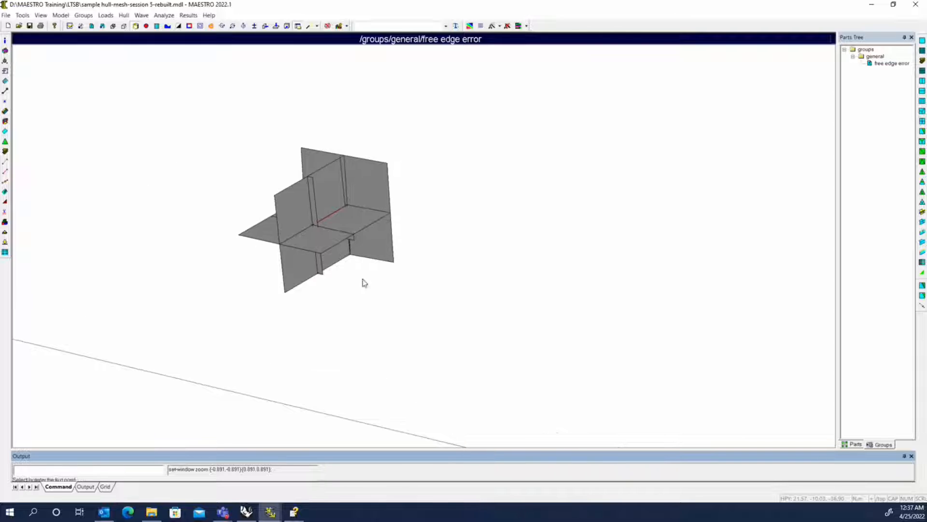
{"action": "scroll", "coordinate": [351, 217], "scroll_direction": "up", "scroll_amount": 6}
{"action": "middle_click_drag", "start_coordinate": [274, 235], "coordinate": [344, 311]}
{"action": "scroll", "coordinate": [348, 259], "scroll_direction": "down", "scroll_amount": 5}
{"action": "scroll", "coordinate": [363, 263], "scroll_direction": "down", "scroll_amount": 6}
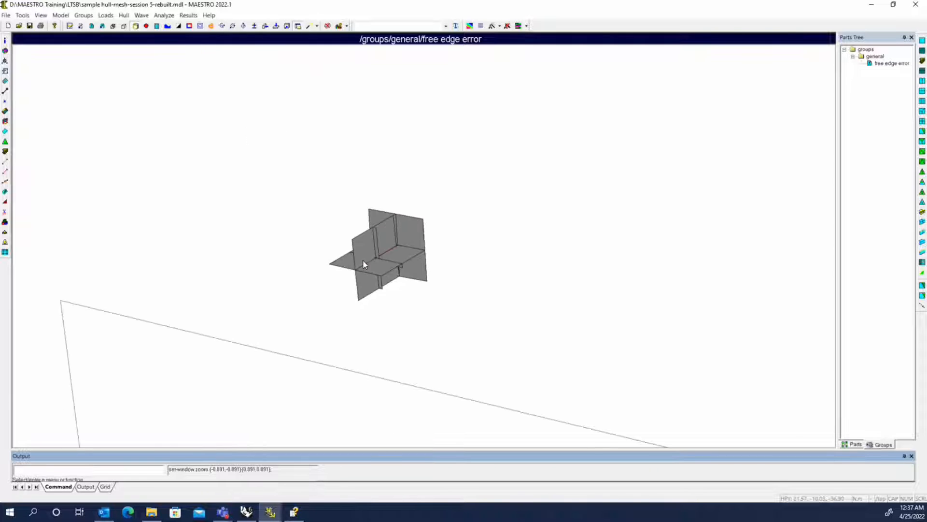
{"action": "left_click_drag", "start_coordinate": [436, 296], "coordinate": [396, 259]}
{"action": "left_click_drag", "start_coordinate": [488, 366], "coordinate": [459, 213]}
{"action": "scroll", "coordinate": [445, 193], "scroll_direction": "up", "scroll_amount": 3}
{"action": "scroll", "coordinate": [437, 190], "scroll_direction": "up", "scroll_amount": 2}
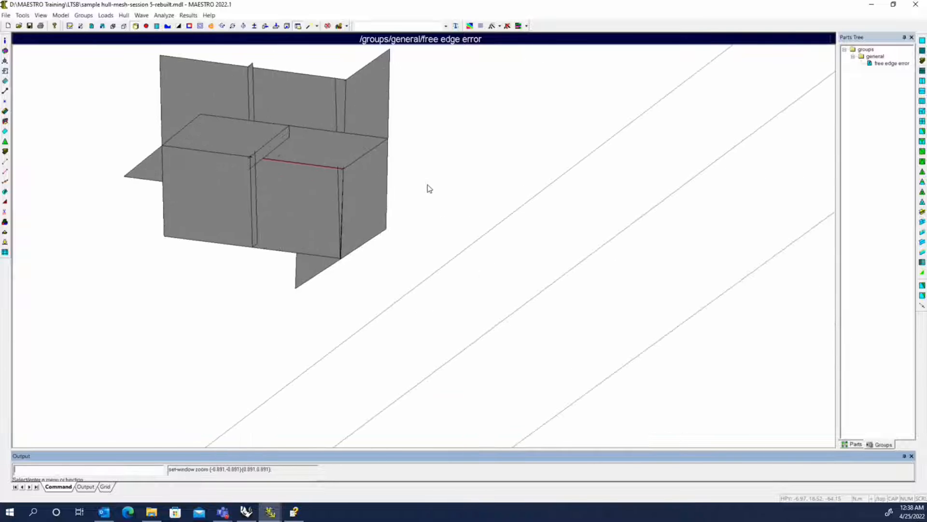
Step: Set up a Slice element split and add the deck quad along the red free edge to its element list
{"action": "left_click", "coordinate": [339, 26]}
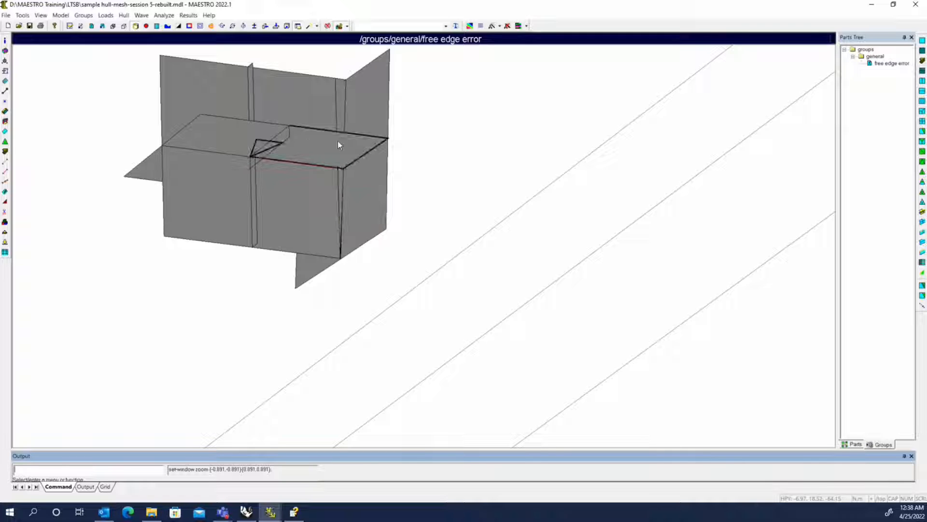
{"action": "key", "text": "Escape"}
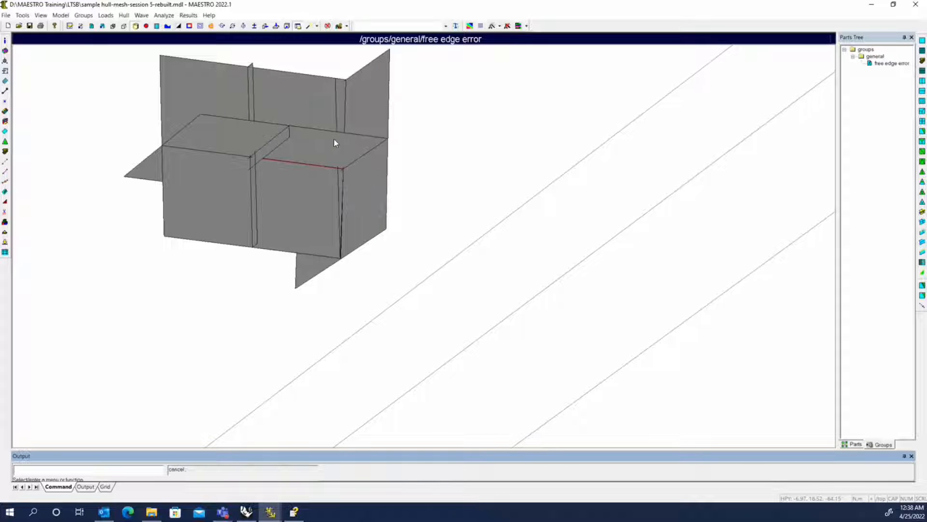
{"action": "scroll", "coordinate": [334, 140], "scroll_direction": "down", "scroll_amount": 2}
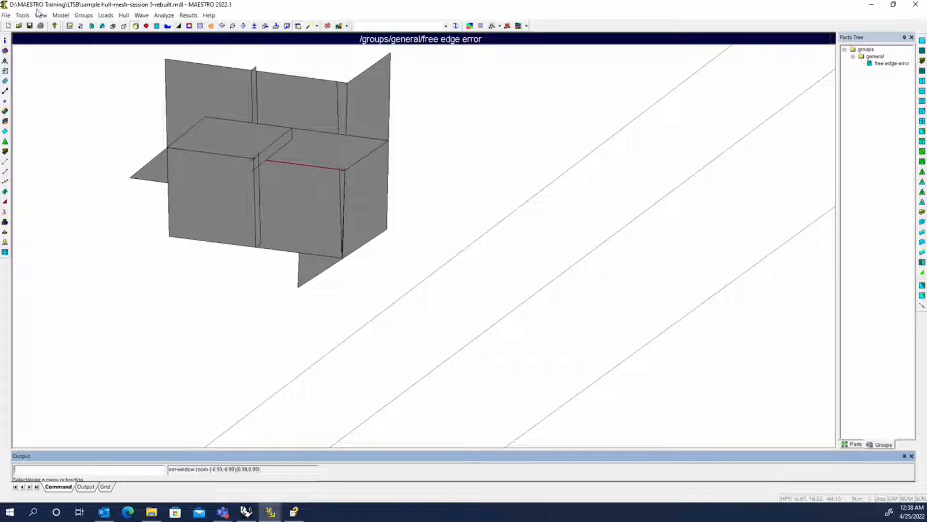
{"action": "left_click", "coordinate": [60, 17]}
{"action": "mouse_move", "coordinate": [92, 124]}
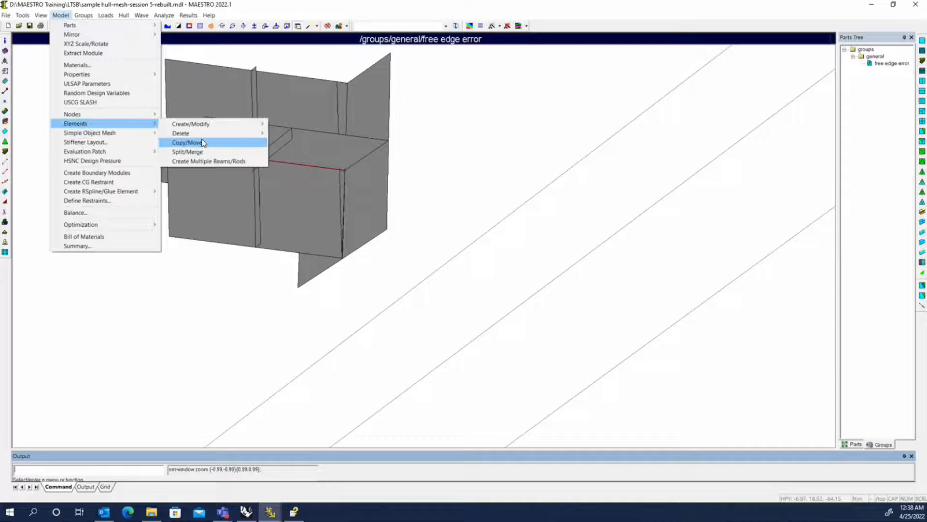
{"action": "left_click", "coordinate": [206, 151]}
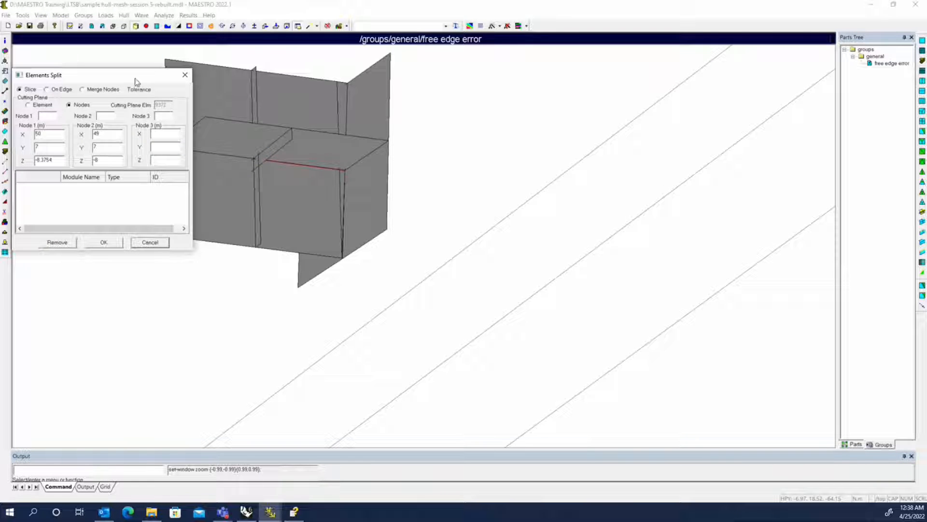
{"action": "left_click_drag", "start_coordinate": [135, 79], "coordinate": [649, 73]}
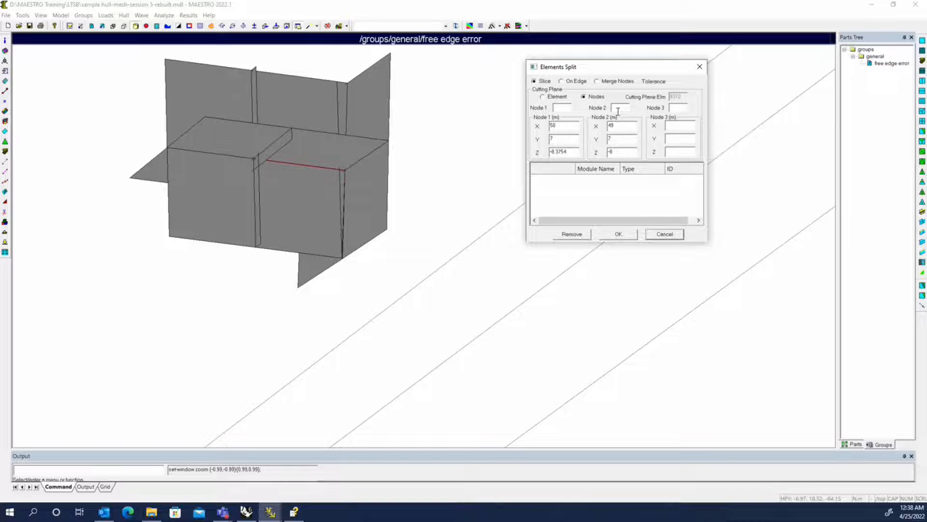
{"action": "left_click", "coordinate": [325, 151]}
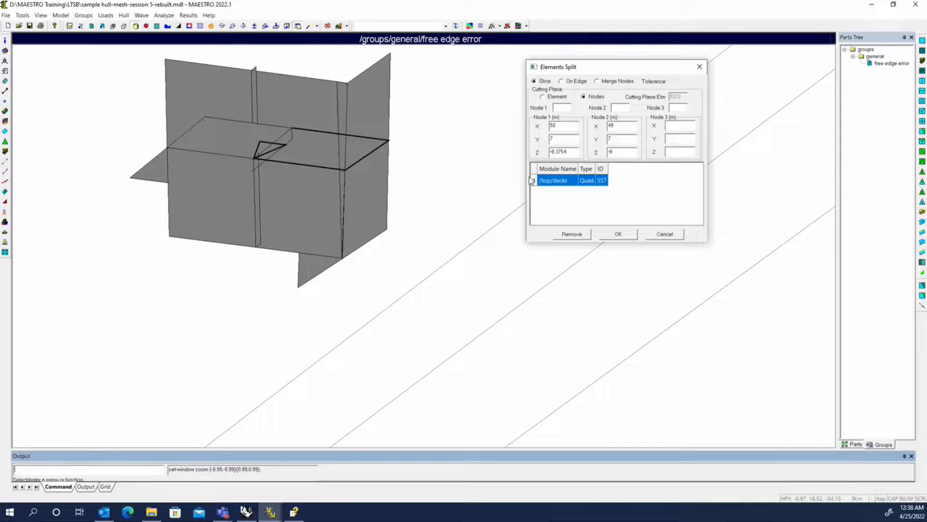
Step: Define the cutting plane by the deck quad's corner nodes 3577 and 3588 and split the quad
{"action": "left_click", "coordinate": [555, 107]}
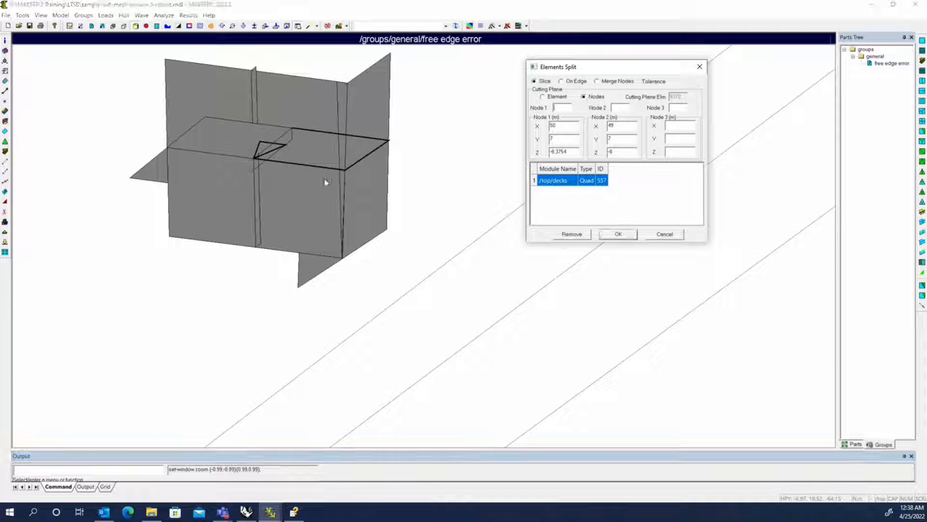
{"action": "left_click", "coordinate": [338, 169]}
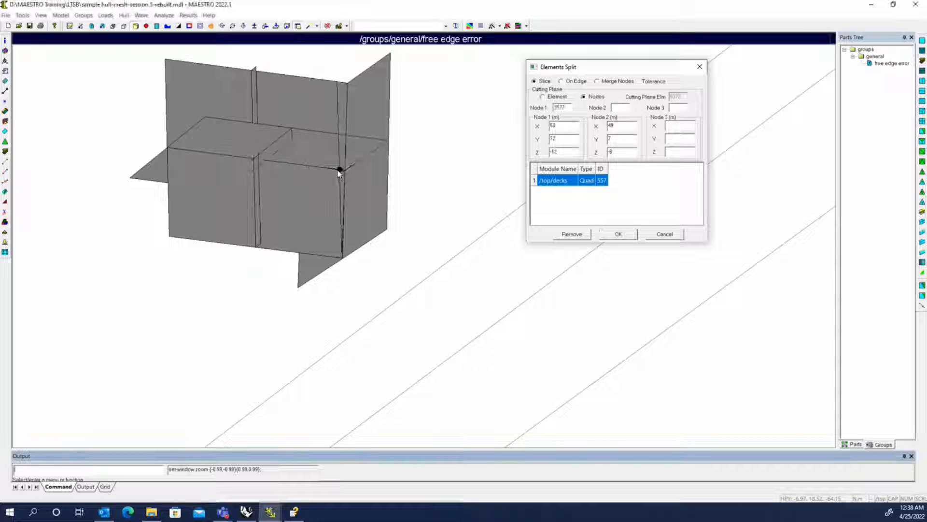
{"action": "left_click", "coordinate": [389, 140]}
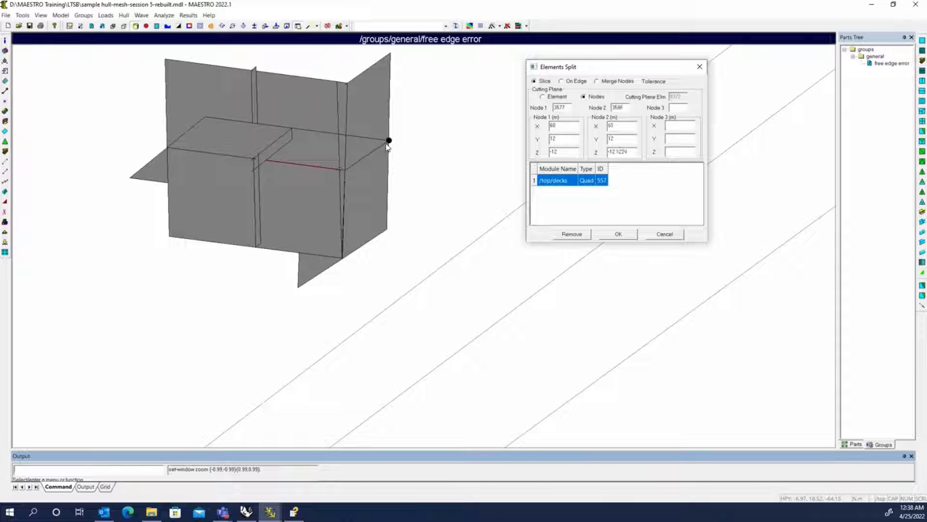
{"action": "left_click", "coordinate": [622, 235]}
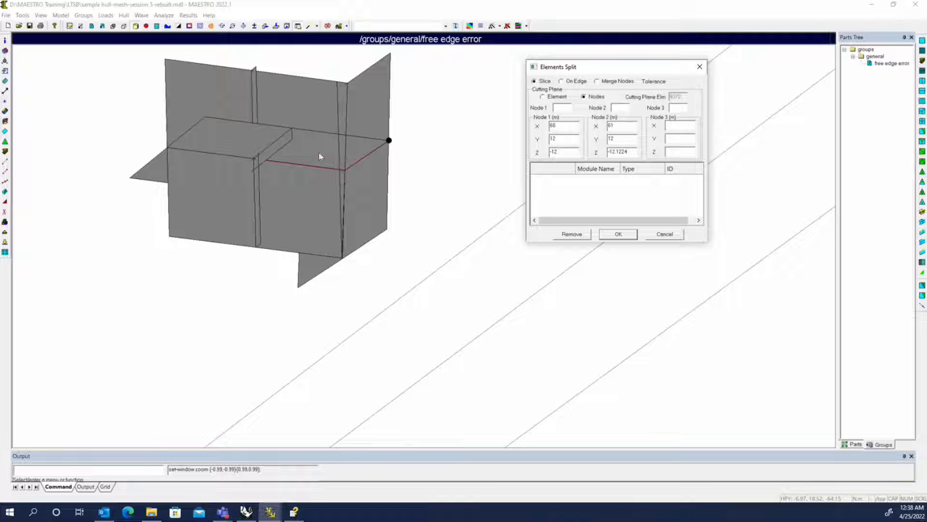
Step: Examine the split cluster from the opposite side, querying the bulkhead quads, the triangle and the stiffener beam around the red free edge
{"action": "scroll", "coordinate": [419, 193], "scroll_direction": "down", "scroll_amount": 5}
{"action": "middle_click_drag", "start_coordinate": [437, 316], "coordinate": [394, 142]}
{"action": "middle_click_drag", "start_coordinate": [374, 240], "coordinate": [356, 284]}
{"action": "scroll", "coordinate": [163, 242], "scroll_direction": "up", "scroll_amount": 5}
{"action": "middle_click_drag", "start_coordinate": [163, 241], "coordinate": [287, 262]}
{"action": "scroll", "coordinate": [288, 262], "scroll_direction": "up", "scroll_amount": 5}
{"action": "scroll", "coordinate": [227, 256], "scroll_direction": "down", "scroll_amount": 4}
{"action": "middle_click_drag", "start_coordinate": [230, 248], "coordinate": [278, 238]}
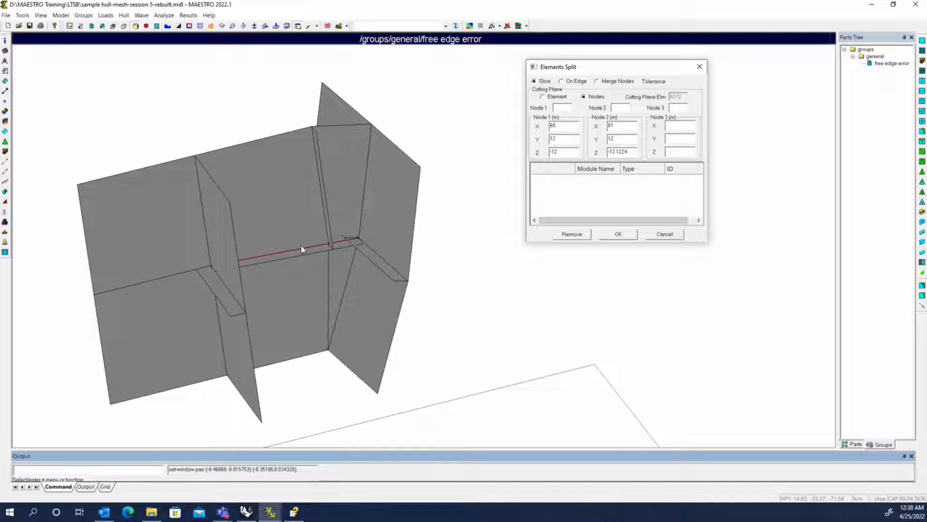
{"action": "scroll", "coordinate": [317, 252], "scroll_direction": "up", "scroll_amount": 4}
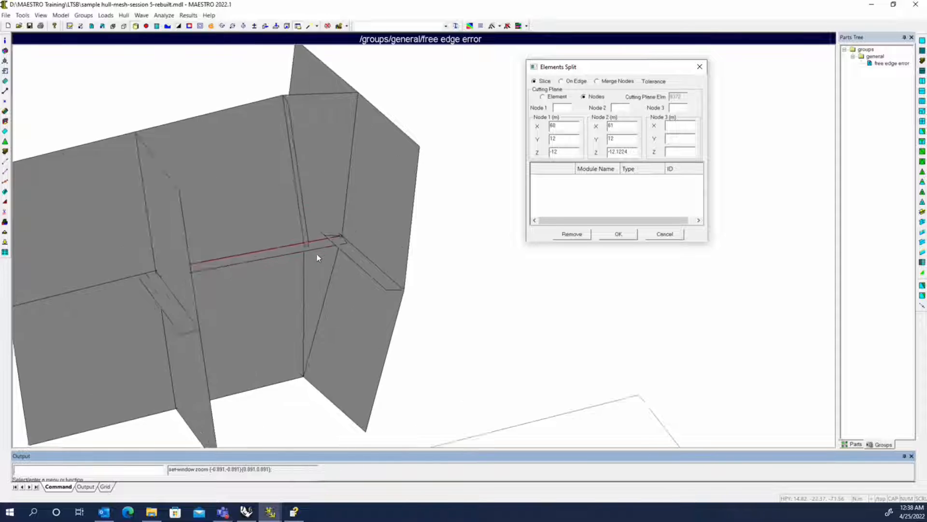
{"action": "left_click", "coordinate": [339, 27]}
{"action": "mouse_move", "coordinate": [250, 148]}
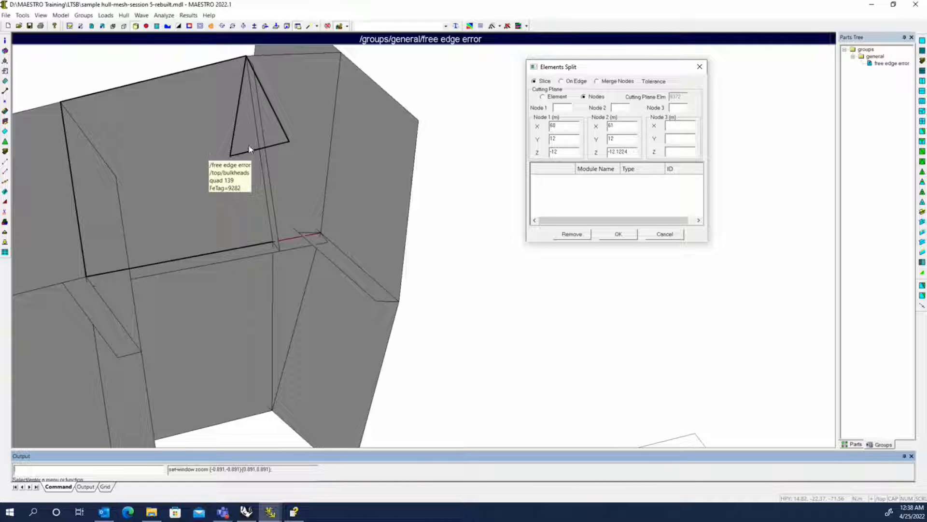
{"action": "mouse_move", "coordinate": [284, 297]}
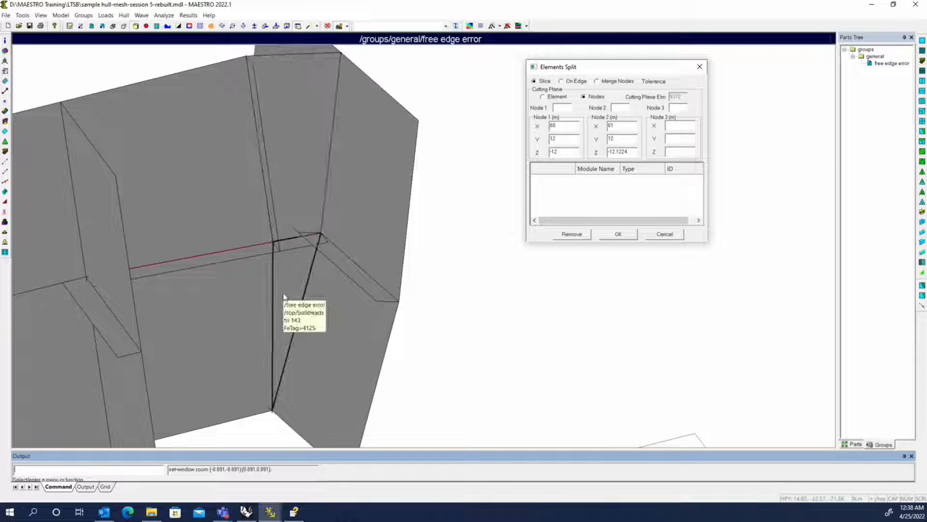
{"action": "mouse_move", "coordinate": [227, 305]}
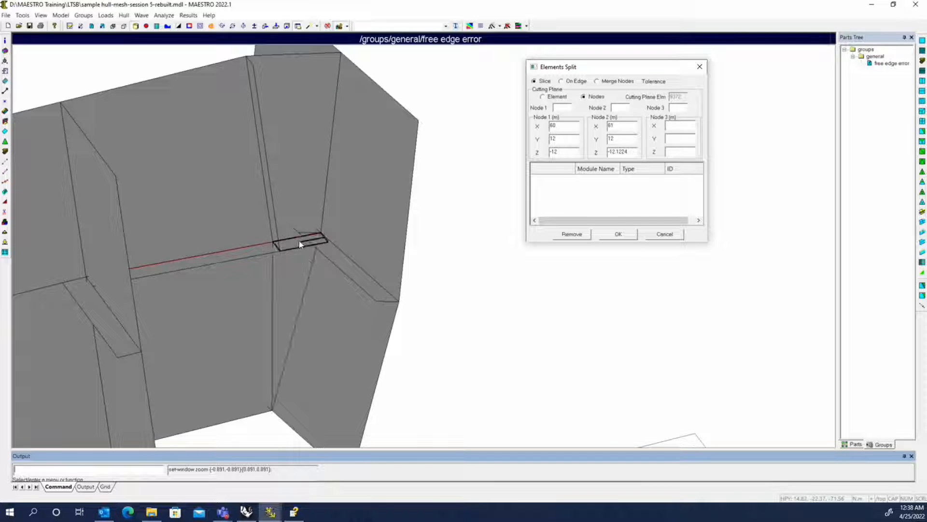
{"action": "mouse_move", "coordinate": [300, 242]}
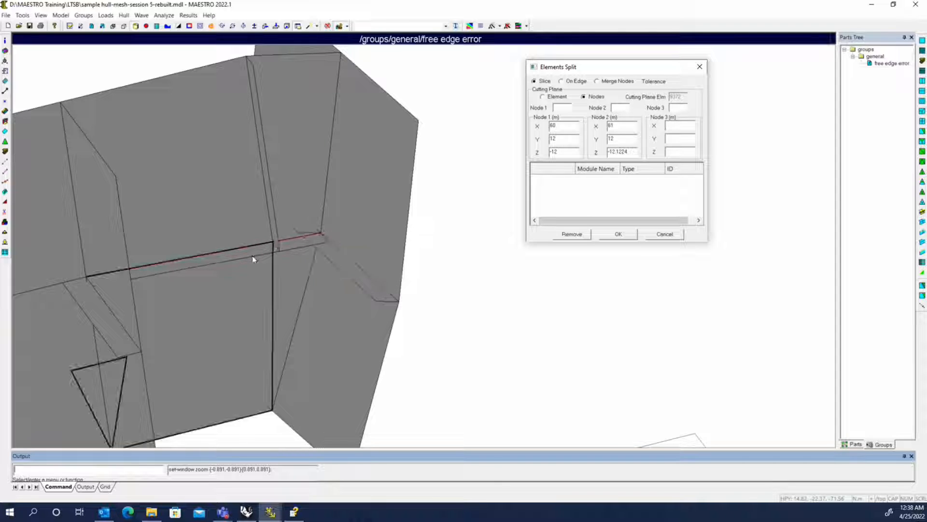
{"action": "mouse_move", "coordinate": [249, 255]}
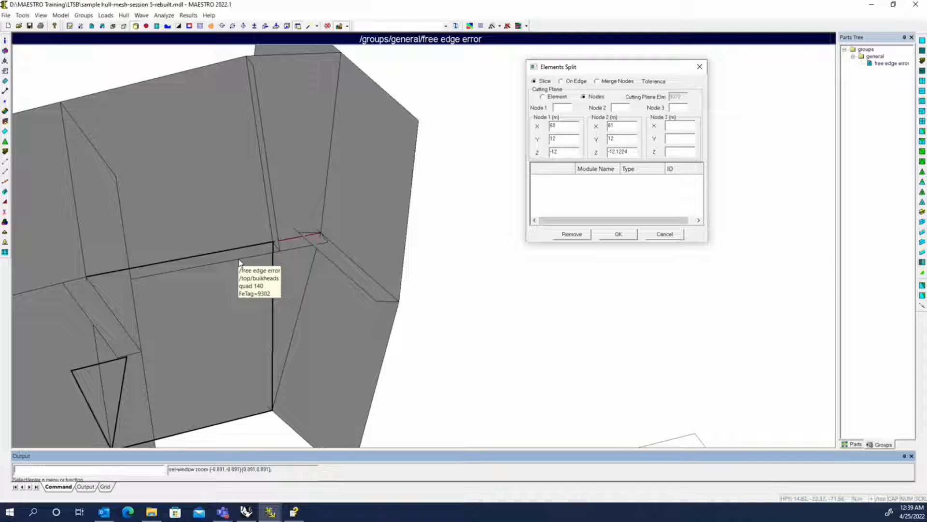
{"action": "key", "text": "Escape"}
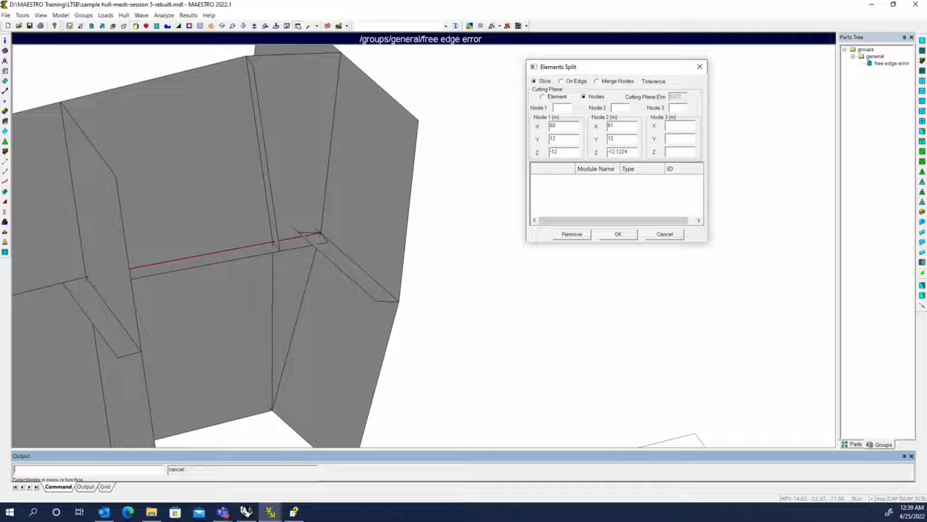
{"action": "left_click", "coordinate": [5, 151]}
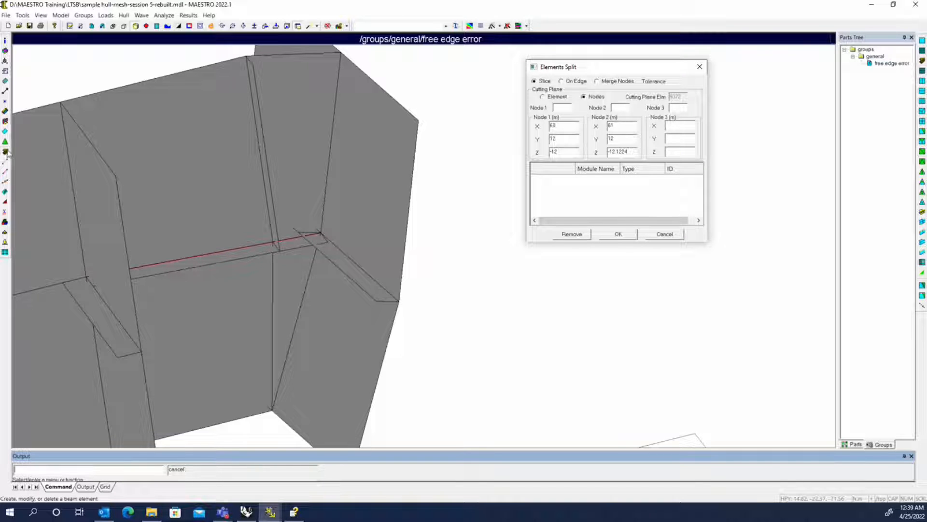
{"action": "left_click_drag", "start_coordinate": [425, 179], "coordinate": [480, 179]}
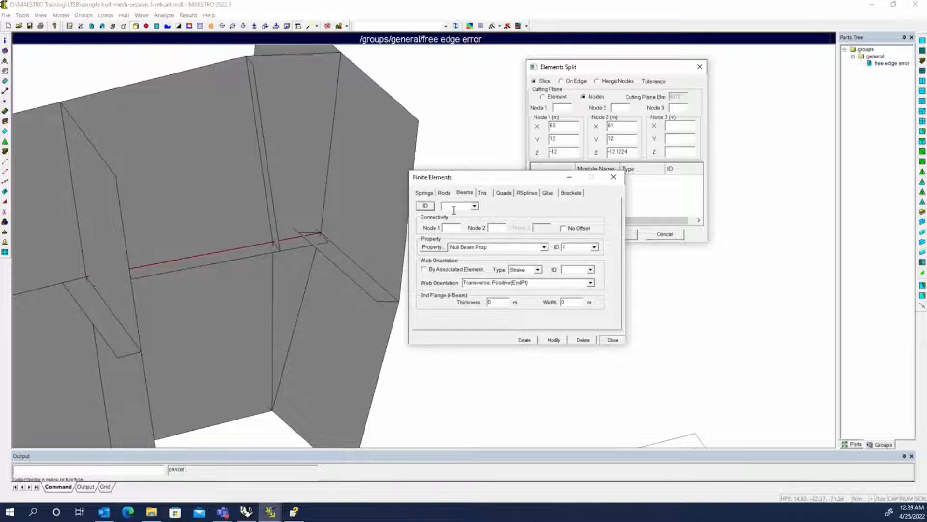
{"action": "left_click", "coordinate": [243, 245]}
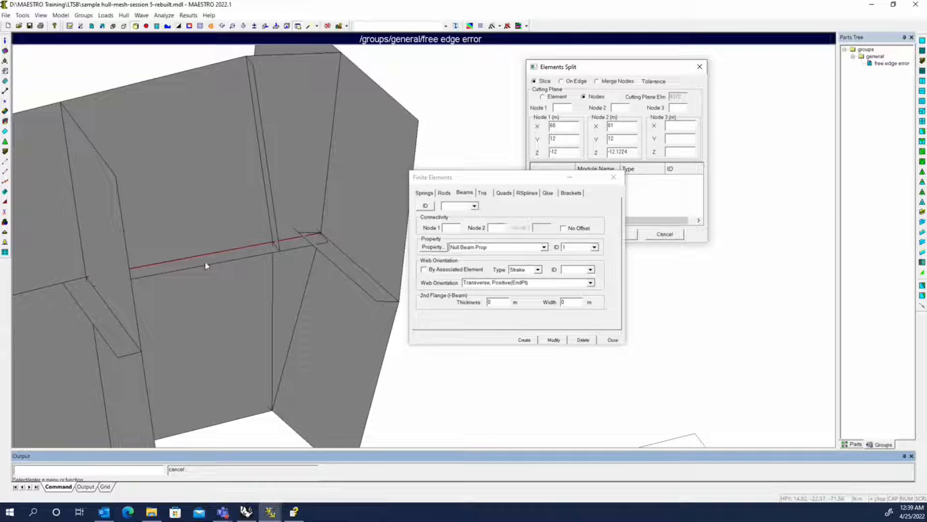
{"action": "left_click", "coordinate": [613, 340]}
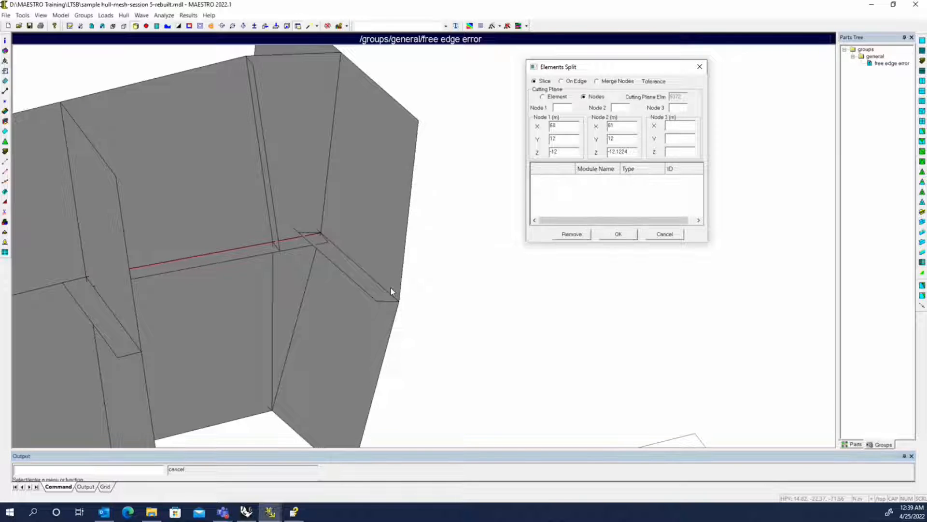
Step: Close the element split and show the free edge error group in Context Default Color within the full hull model
{"action": "scroll", "coordinate": [333, 245], "scroll_direction": "down", "scroll_amount": 2}
{"action": "scroll", "coordinate": [333, 245], "scroll_direction": "down", "scroll_amount": 2}
{"action": "left_click", "coordinate": [664, 234]}
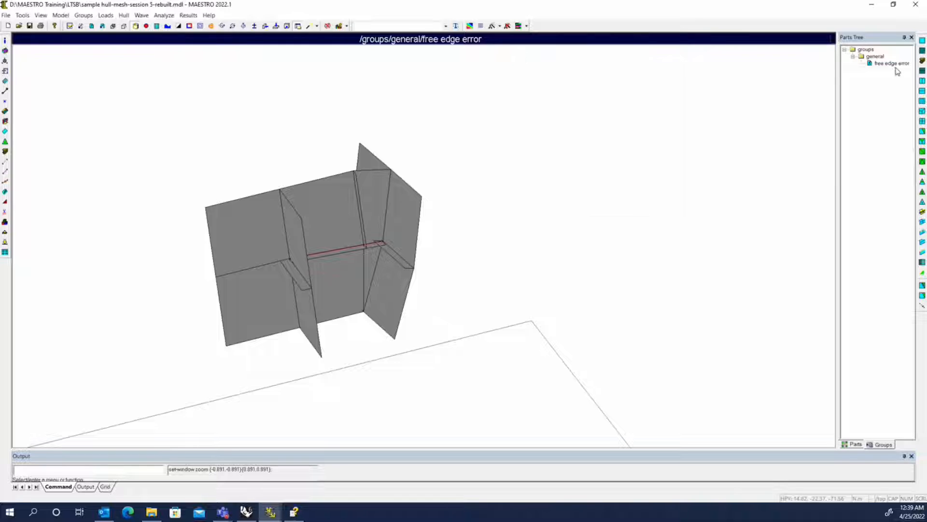
{"action": "right_click", "coordinate": [891, 63]}
{"action": "left_click", "coordinate": [887, 68]}
{"action": "right_click", "coordinate": [872, 64]}
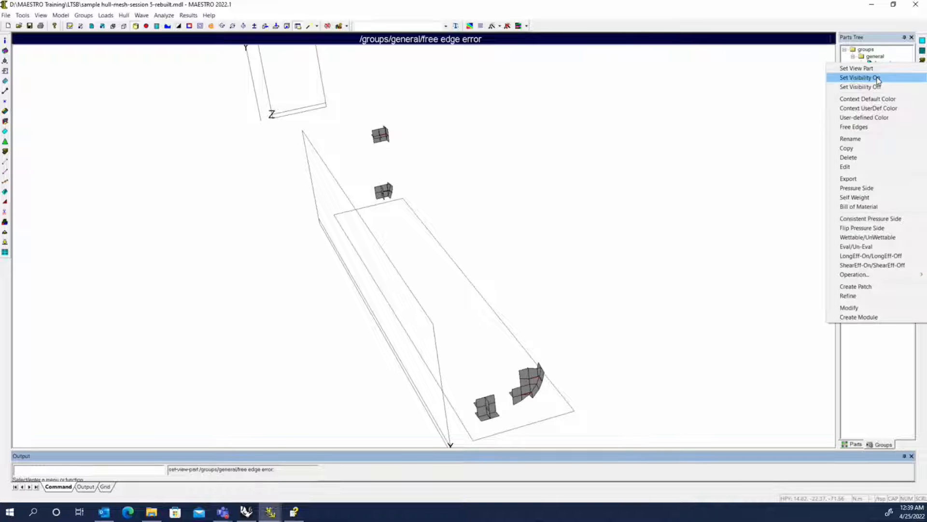
{"action": "left_click", "coordinate": [869, 99]}
Step: Make the part containing the long orange bulkhead stiffener beside the green triangle the current part
{"action": "middle_click_drag", "start_coordinate": [462, 290], "coordinate": [590, 266]}
{"action": "middle_click_drag", "start_coordinate": [285, 263], "coordinate": [375, 269]}
{"action": "scroll", "coordinate": [376, 269], "scroll_direction": "up", "scroll_amount": 5}
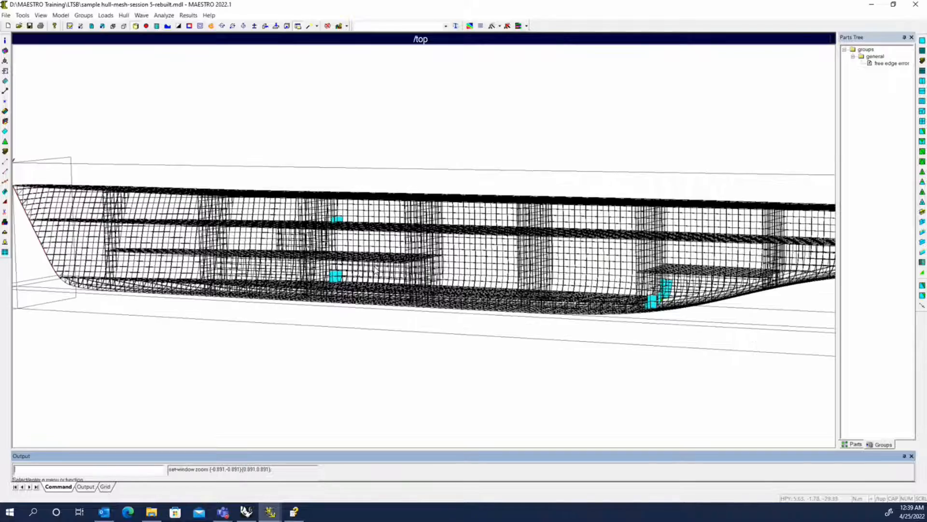
{"action": "scroll", "coordinate": [377, 269], "scroll_direction": "up", "scroll_amount": 5}
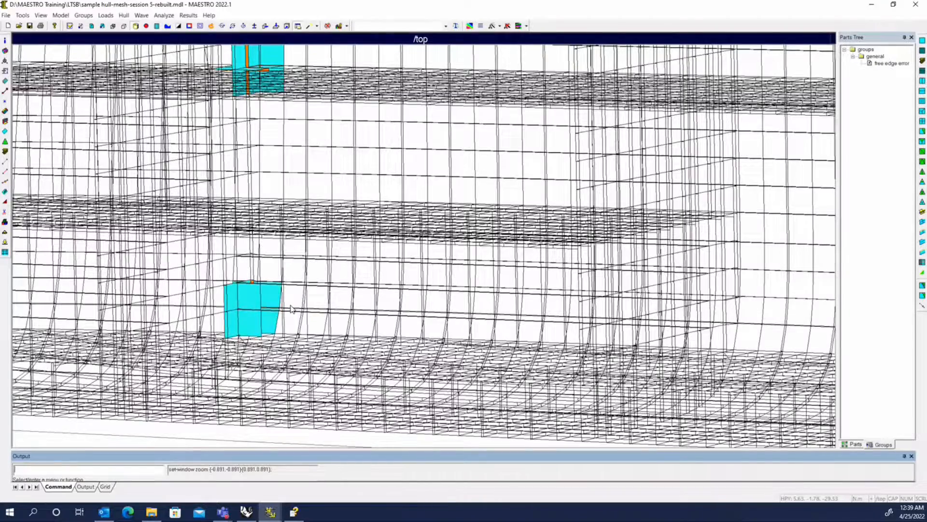
{"action": "middle_click_drag", "start_coordinate": [292, 309], "coordinate": [276, 86]}
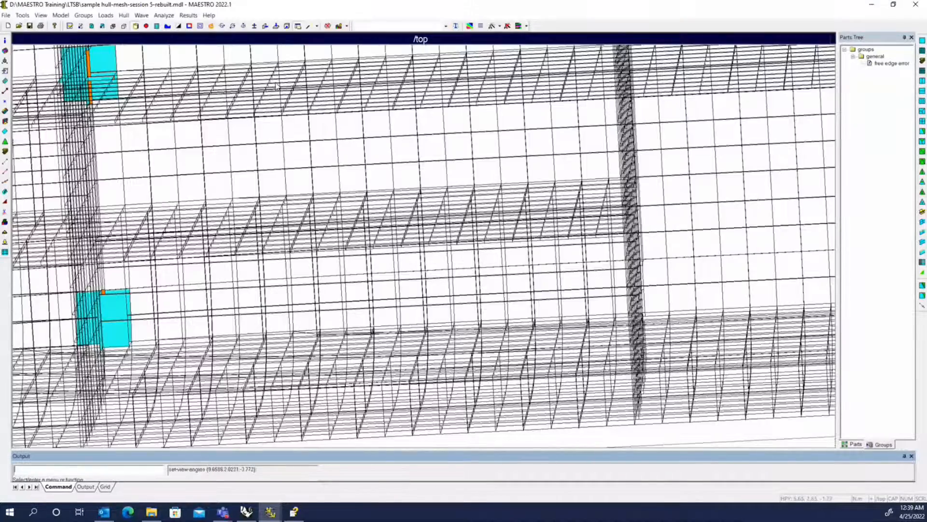
{"action": "left_click", "coordinate": [265, 26]}
{"action": "middle_click_drag", "start_coordinate": [307, 337], "coordinate": [477, 177]}
{"action": "scroll", "coordinate": [457, 344], "scroll_direction": "up", "scroll_amount": 10}
{"action": "scroll", "coordinate": [456, 344], "scroll_direction": "up", "scroll_amount": 5}
{"action": "scroll", "coordinate": [508, 303], "scroll_direction": "up", "scroll_amount": 1}
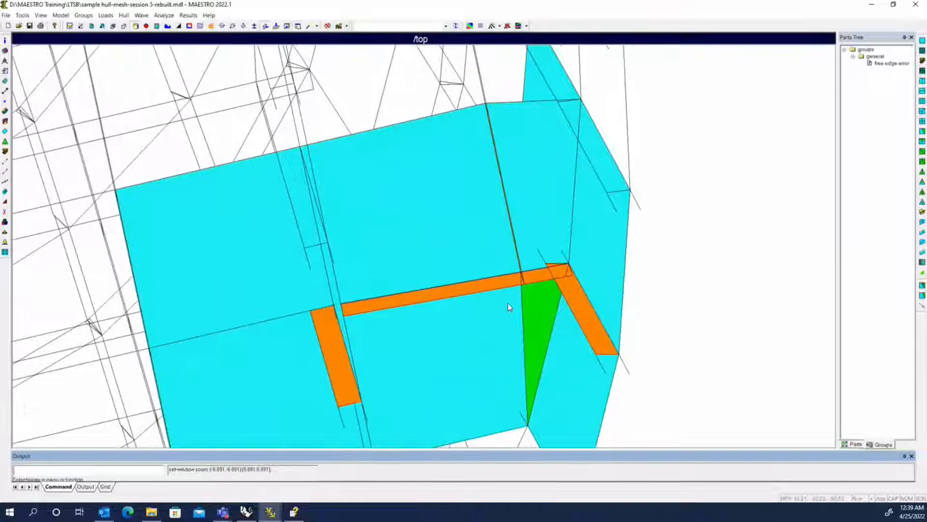
{"action": "left_click", "coordinate": [81, 25]}
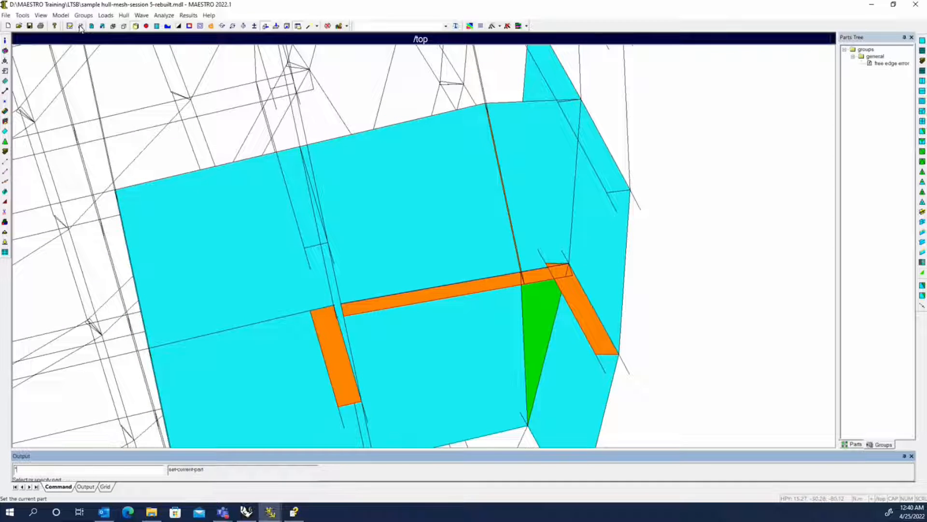
{"action": "left_click", "coordinate": [439, 296]}
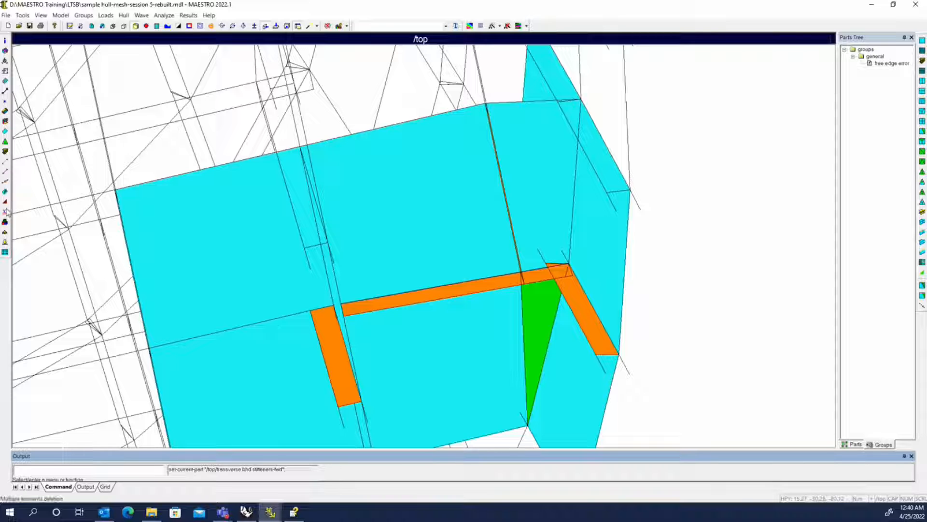
Step: Modify the long orange bulkhead stiffener beam 100017 so that its second end attaches to node 15, above the green triangle
{"action": "left_click", "coordinate": [5, 153]}
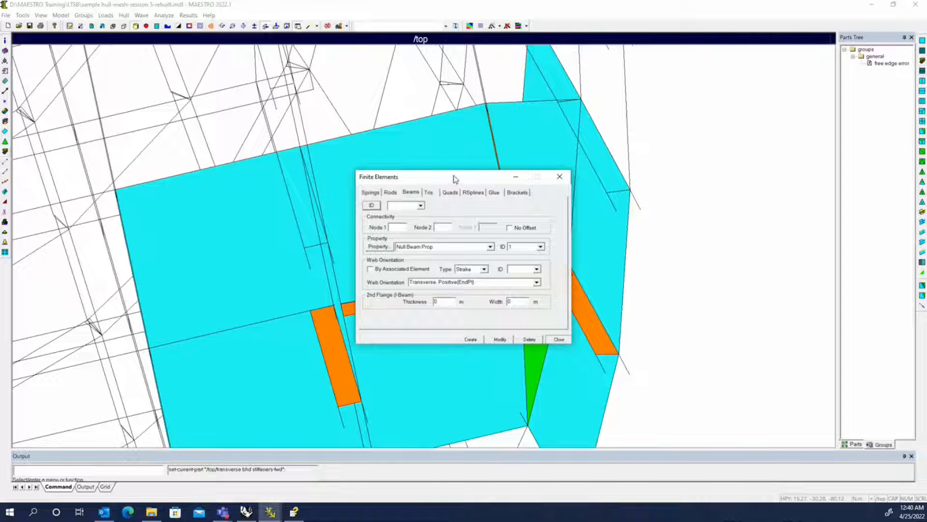
{"action": "left_click_drag", "start_coordinate": [454, 178], "coordinate": [734, 101]}
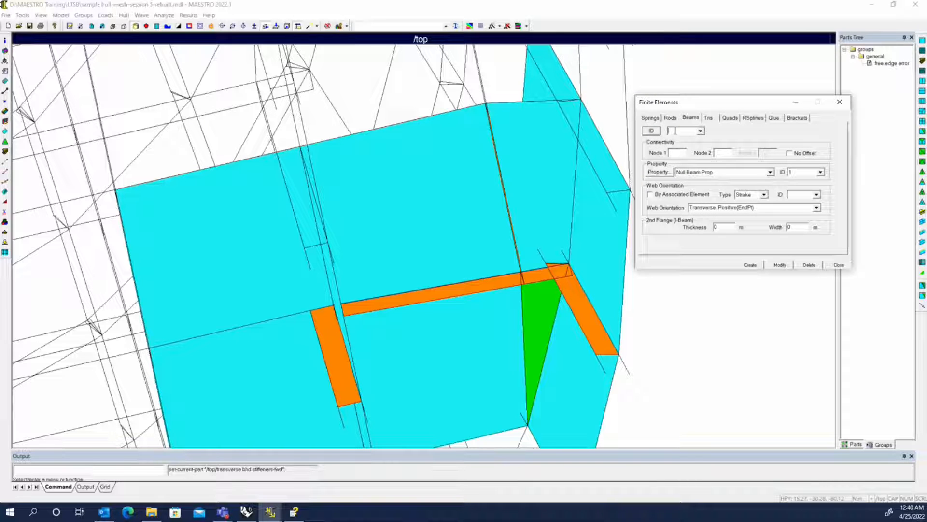
{"action": "left_click", "coordinate": [464, 292]}
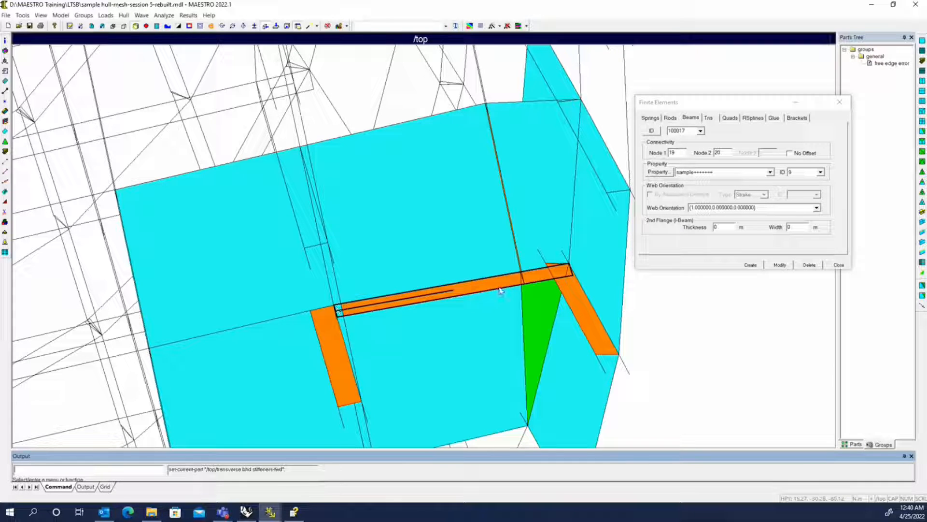
{"action": "left_click", "coordinate": [722, 152]}
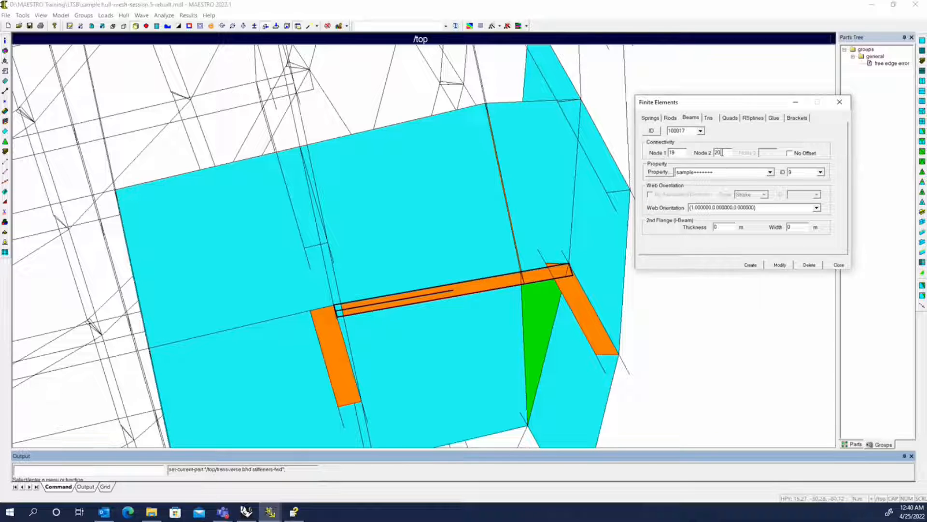
{"action": "left_click", "coordinate": [519, 274]}
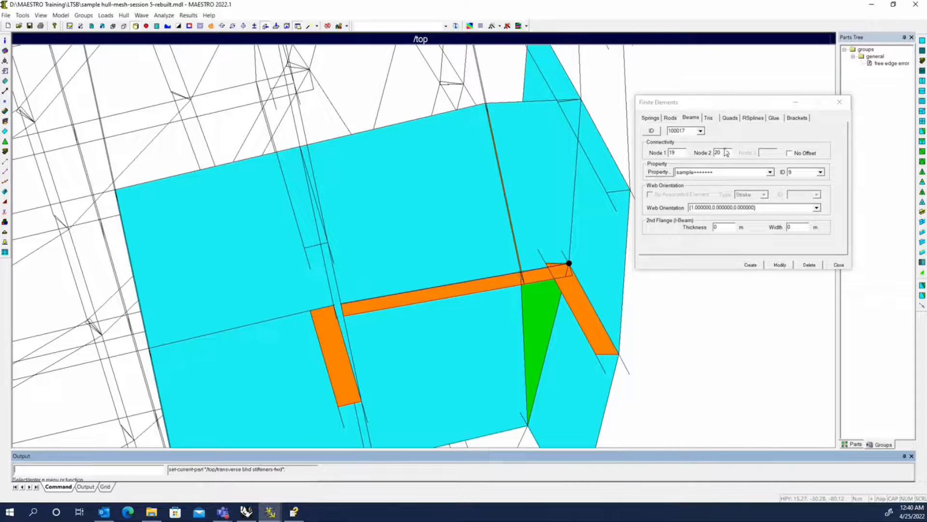
{"action": "left_click", "coordinate": [723, 153]}
{"action": "left_click", "coordinate": [521, 275]}
{"action": "middle_click_drag", "start_coordinate": [521, 326], "coordinate": [536, 325]}
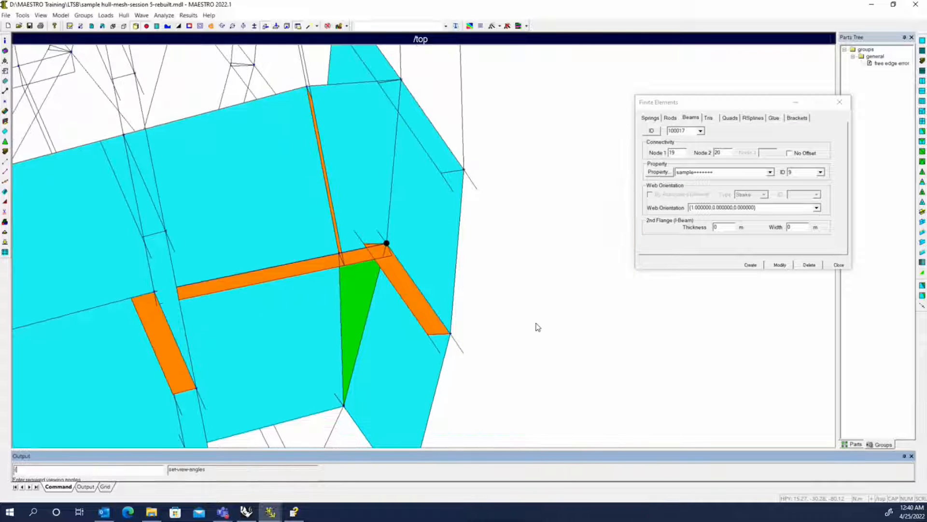
{"action": "left_click", "coordinate": [724, 164]}
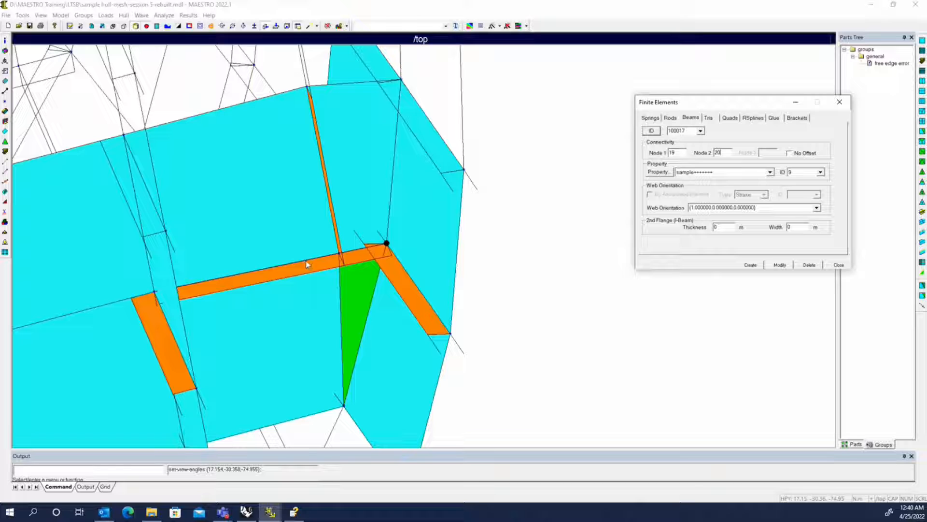
{"action": "left_click", "coordinate": [339, 253]}
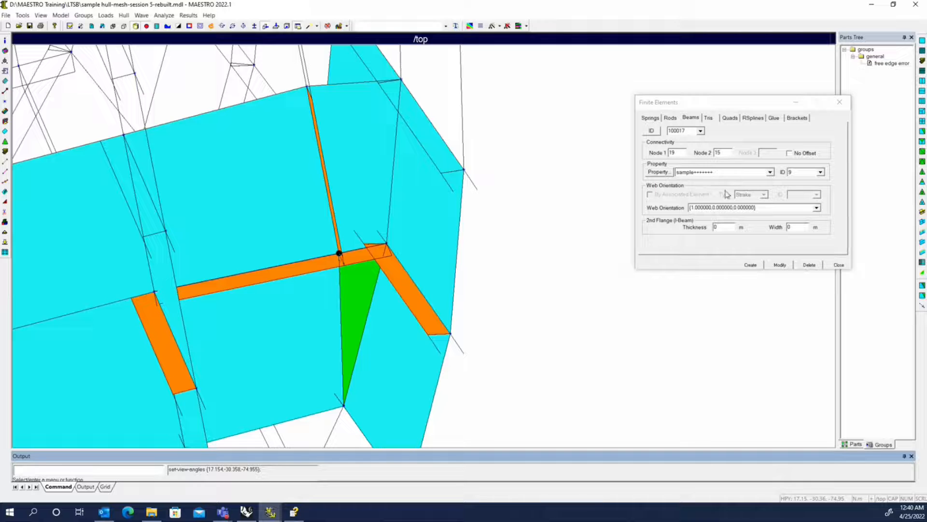
{"action": "left_click", "coordinate": [780, 264]}
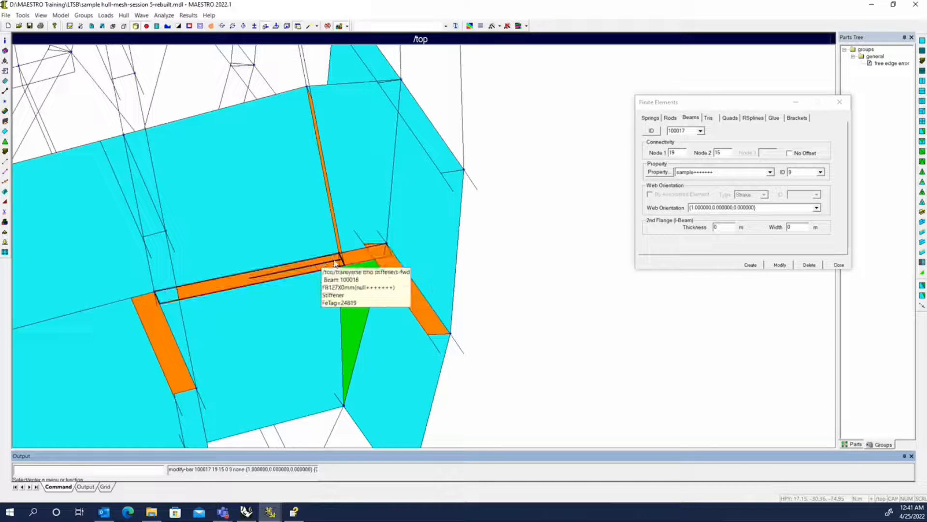
{"action": "scroll", "coordinate": [297, 260], "scroll_direction": "down", "scroll_amount": 5}
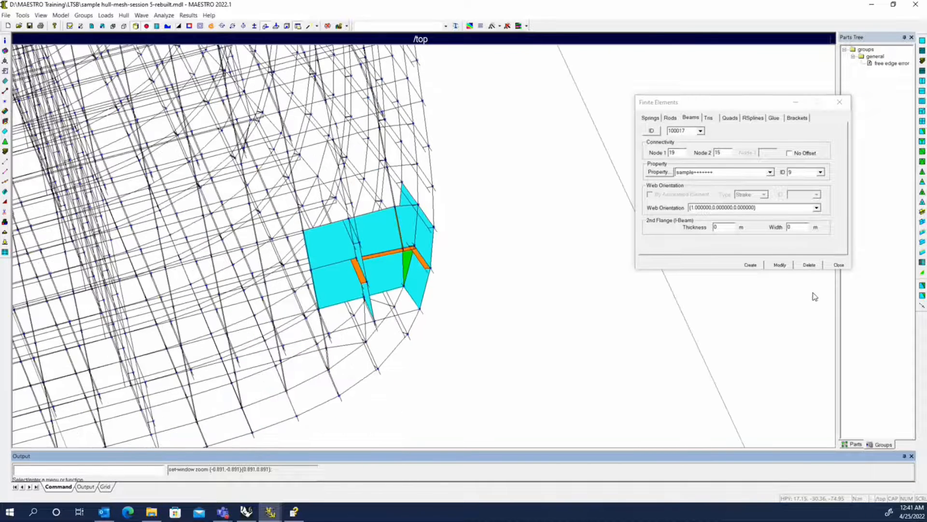
{"action": "left_click", "coordinate": [839, 265]}
Step: Delete the cutting planes to bring back the full hull model
{"action": "right_click", "coordinate": [556, 221]}
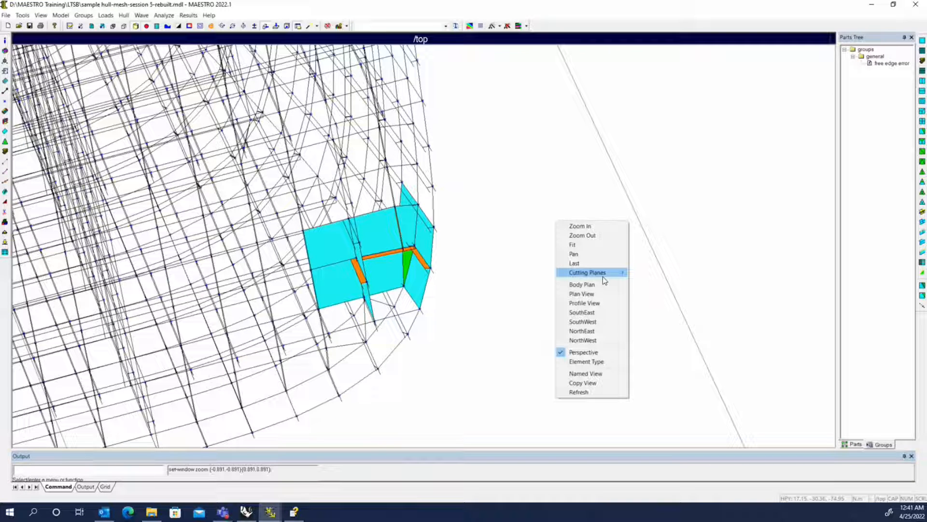
{"action": "mouse_move", "coordinate": [603, 276]}
{"action": "left_click", "coordinate": [647, 344]}
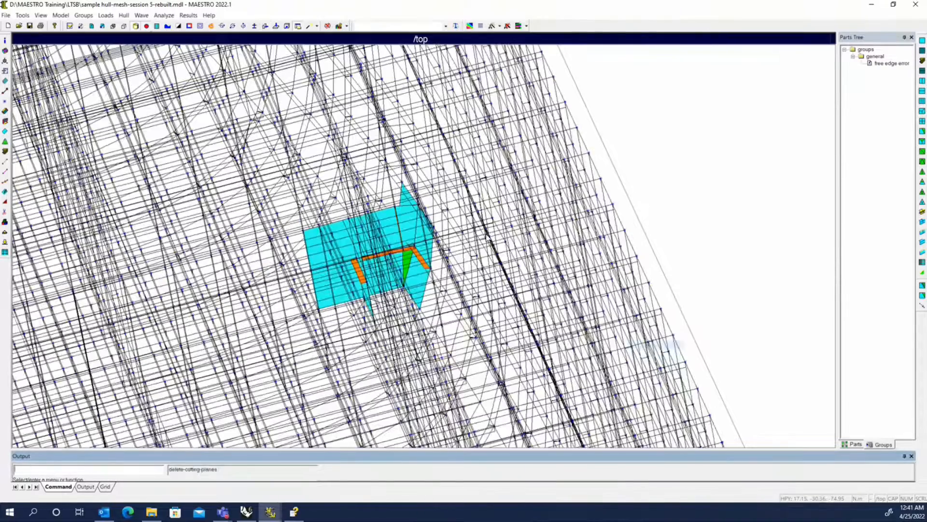
{"action": "right_click", "coordinate": [53, 108]}
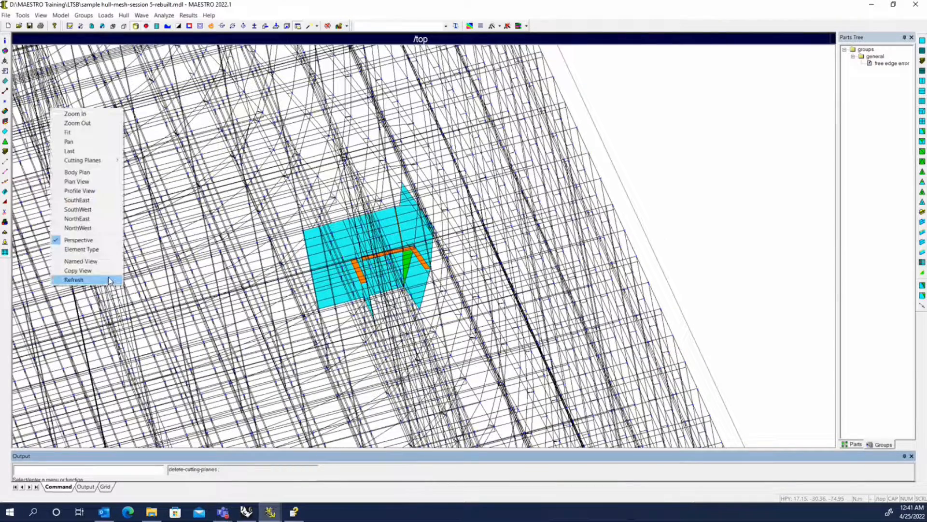
{"action": "left_click", "coordinate": [111, 250]}
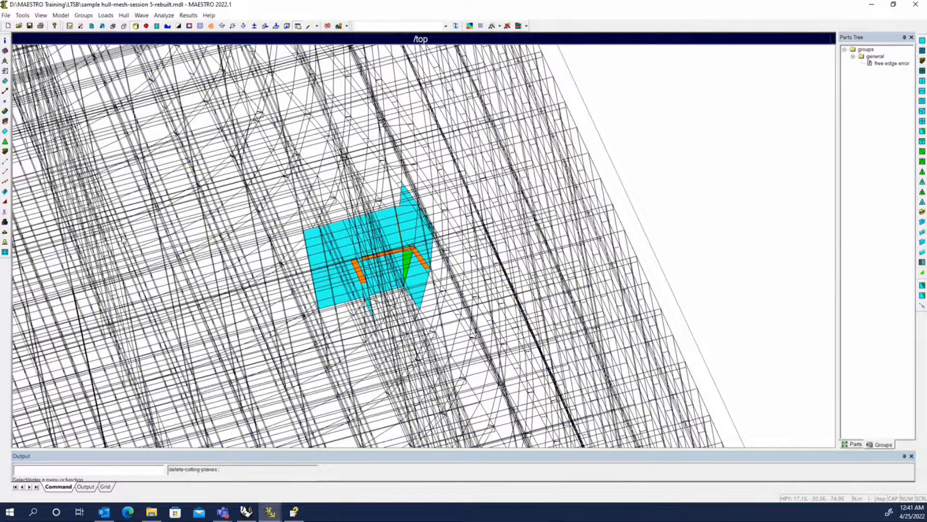
Step: View the model's free edges and search their elements for possible modeling errors
{"action": "left_click", "coordinate": [41, 15]}
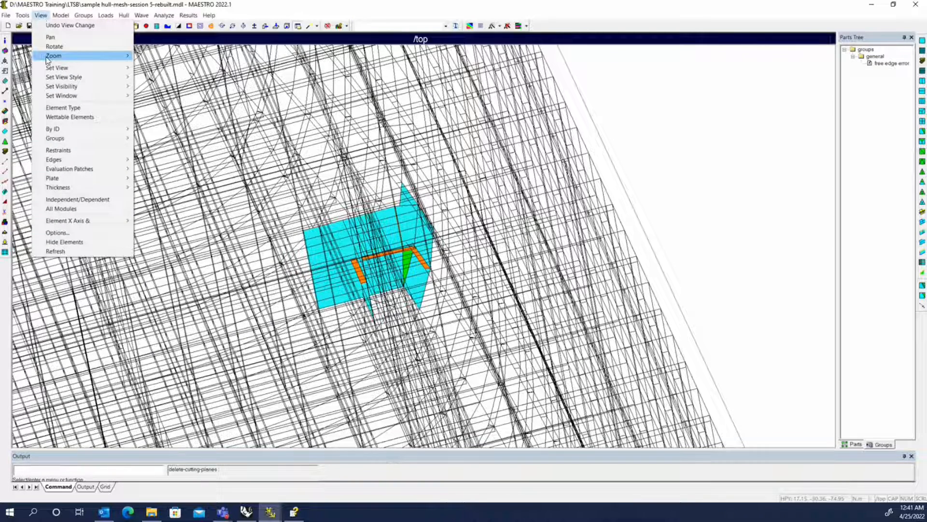
{"action": "mouse_move", "coordinate": [98, 173]}
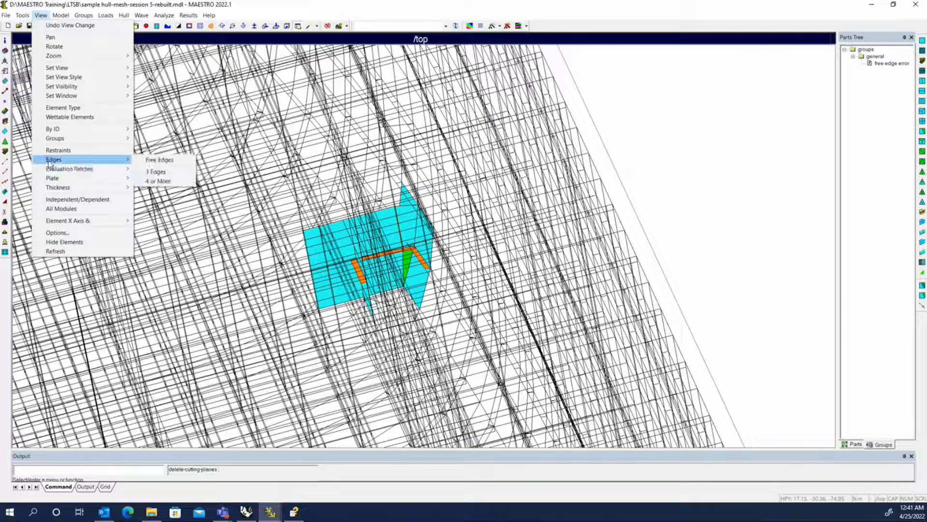
{"action": "left_click", "coordinate": [154, 162]}
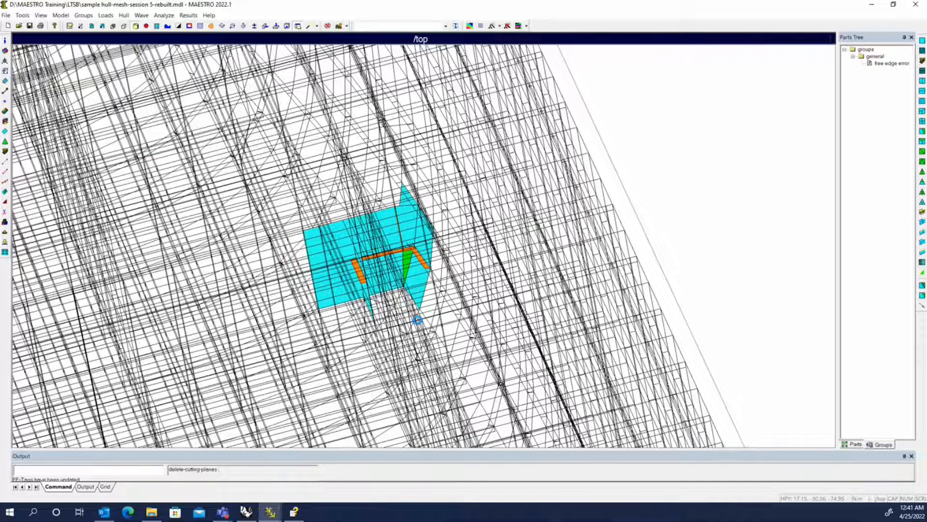
{"action": "left_click", "coordinate": [534, 284]}
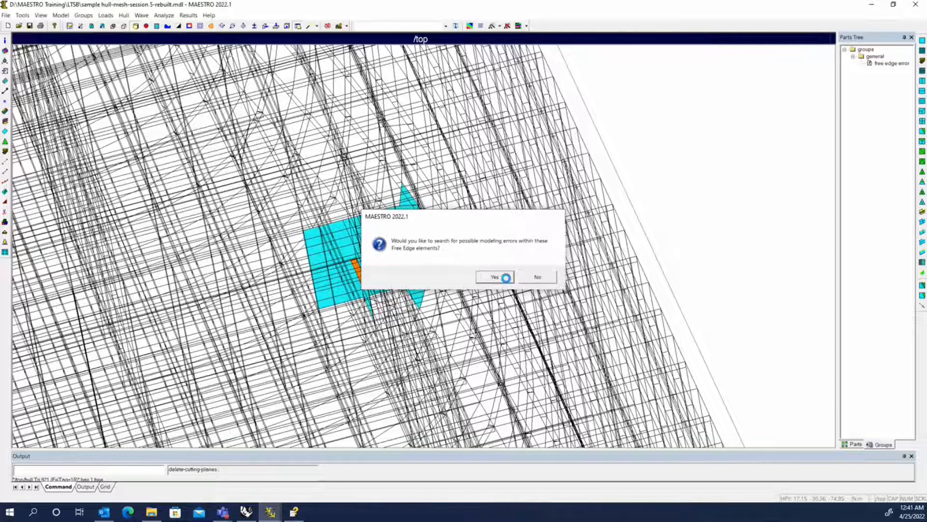
{"action": "left_click", "coordinate": [495, 277]}
{"action": "left_click", "coordinate": [497, 278]}
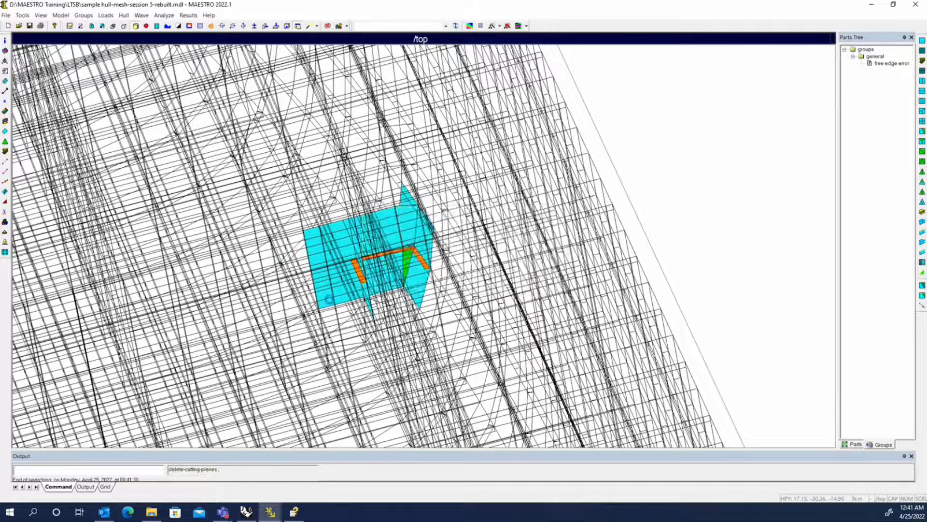
Step: Examine the isolated free edge error cluster around the red edge between the upright panels and the deck plating
{"action": "middle_click_drag", "start_coordinate": [356, 349], "coordinate": [277, 198]}
{"action": "middle_click_drag", "start_coordinate": [231, 161], "coordinate": [300, 339]}
{"action": "scroll", "coordinate": [325, 314], "scroll_direction": "up", "scroll_amount": 8}
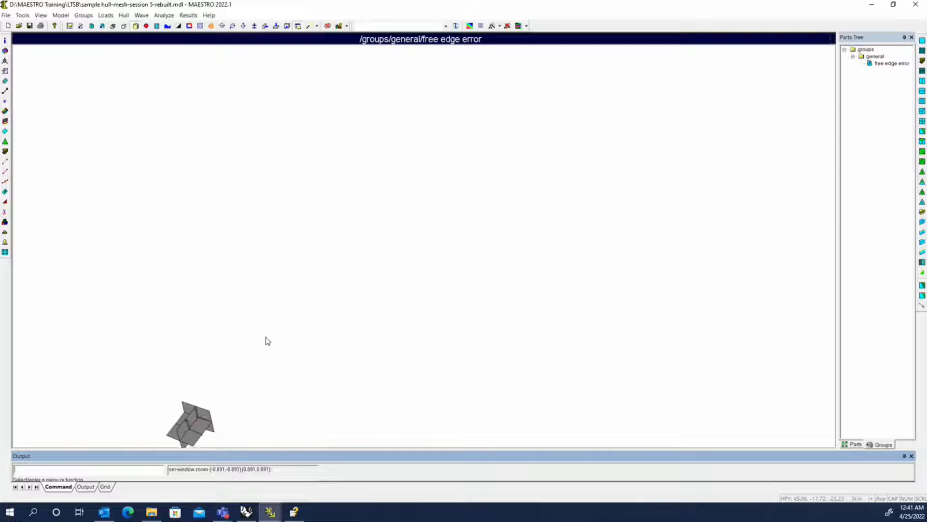
{"action": "middle_click_drag", "start_coordinate": [171, 442], "coordinate": [437, 236]}
{"action": "scroll", "coordinate": [303, 321], "scroll_direction": "up", "scroll_amount": 4}
{"action": "scroll", "coordinate": [436, 235], "scroll_direction": "up", "scroll_amount": 7}
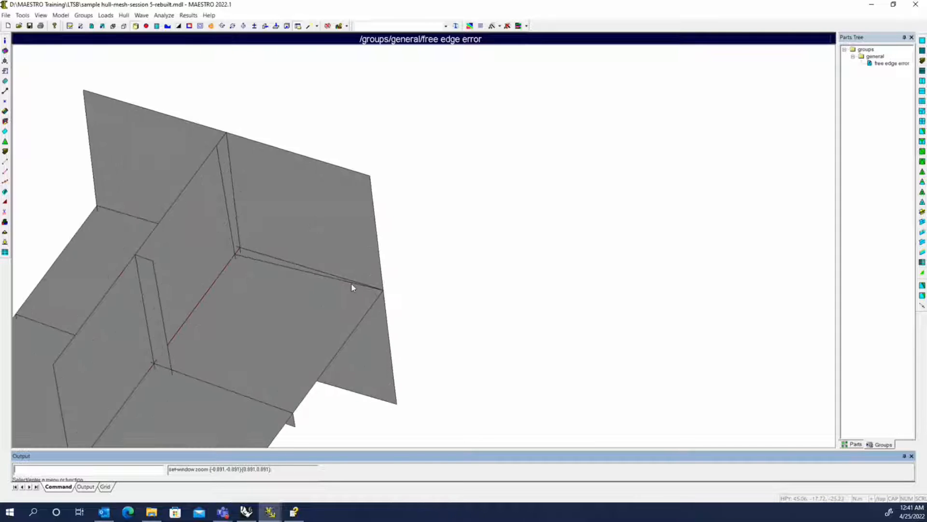
{"action": "middle_click_drag", "start_coordinate": [213, 296], "coordinate": [303, 300]}
{"action": "scroll", "coordinate": [314, 286], "scroll_direction": "up", "scroll_amount": 5}
{"action": "scroll", "coordinate": [301, 277], "scroll_direction": "down", "scroll_amount": 3}
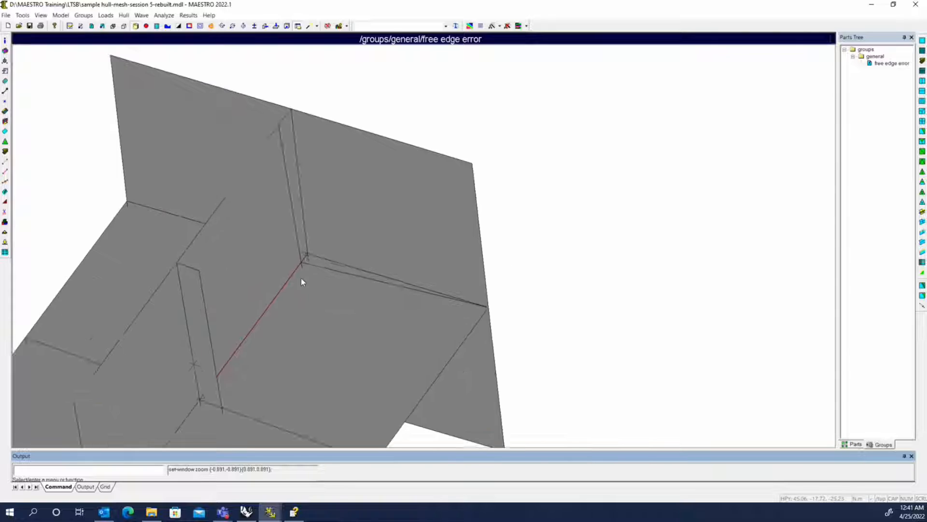
{"action": "scroll", "coordinate": [301, 277], "scroll_direction": "down", "scroll_amount": 3}
{"action": "scroll", "coordinate": [364, 315], "scroll_direction": "down", "scroll_amount": 3}
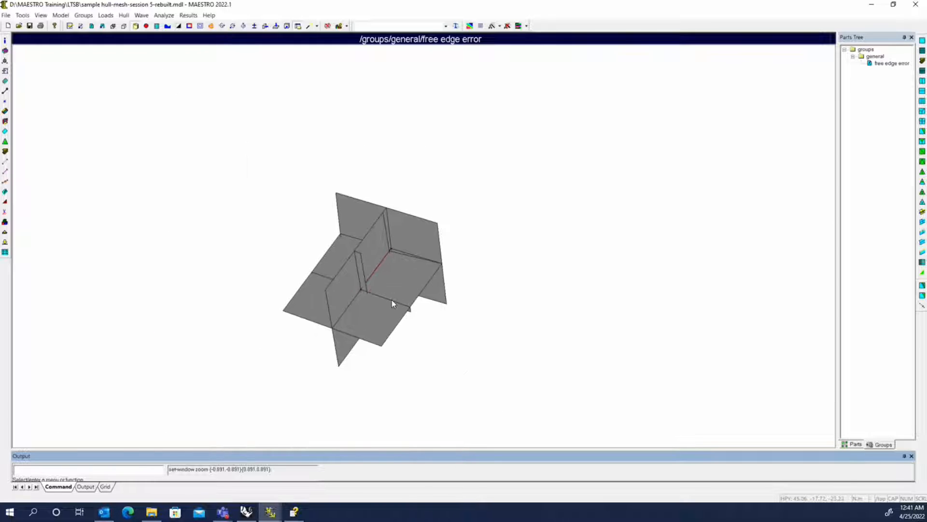
{"action": "scroll", "coordinate": [389, 343], "scroll_direction": "down", "scroll_amount": 3}
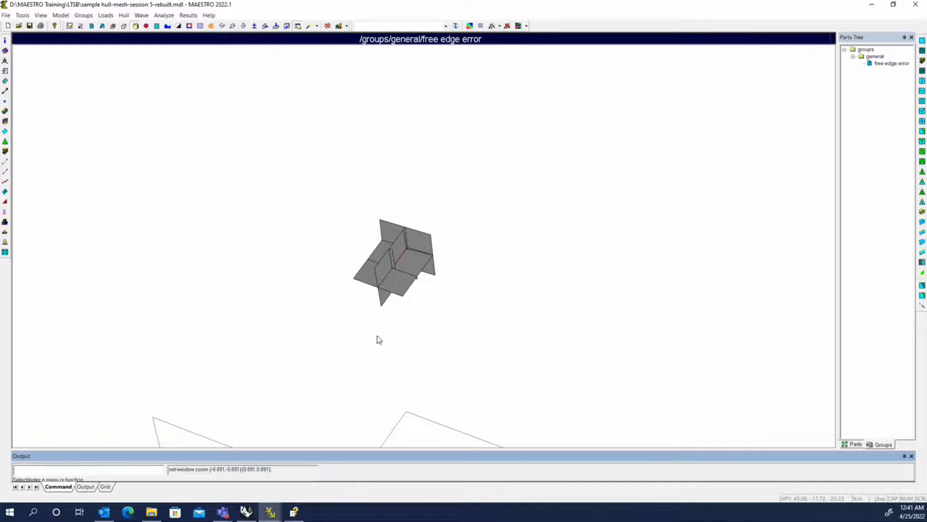
Step: Inspect both sides of the cluster's red free edge, focusing on the corner where the stiffeners and the thin sliver element meet
{"action": "middle_click_drag", "start_coordinate": [449, 342], "coordinate": [616, 335]}
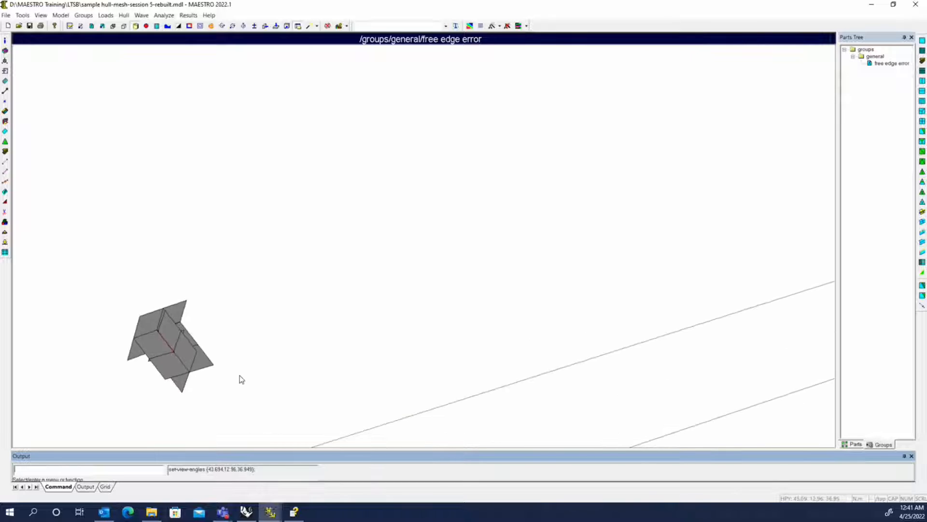
{"action": "middle_click_drag", "start_coordinate": [240, 375], "coordinate": [454, 303]}
{"action": "scroll", "coordinate": [454, 306], "scroll_direction": "up", "scroll_amount": 6}
{"action": "middle_click_drag", "start_coordinate": [338, 302], "coordinate": [439, 274]}
{"action": "scroll", "coordinate": [430, 276], "scroll_direction": "up", "scroll_amount": 6}
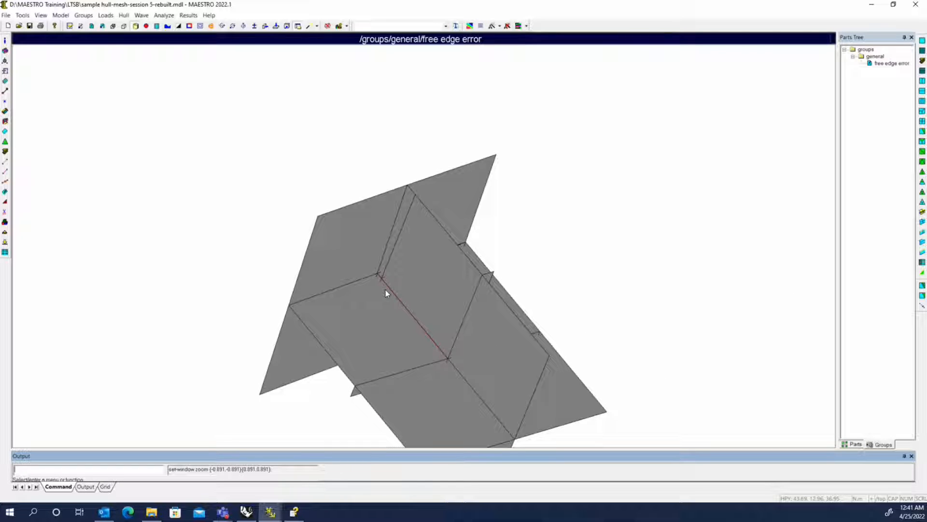
{"action": "scroll", "coordinate": [378, 287], "scroll_direction": "down", "scroll_amount": 7}
{"action": "middle_click_drag", "start_coordinate": [471, 330], "coordinate": [657, 368]}
{"action": "scroll", "coordinate": [621, 381], "scroll_direction": "down", "scroll_amount": 2}
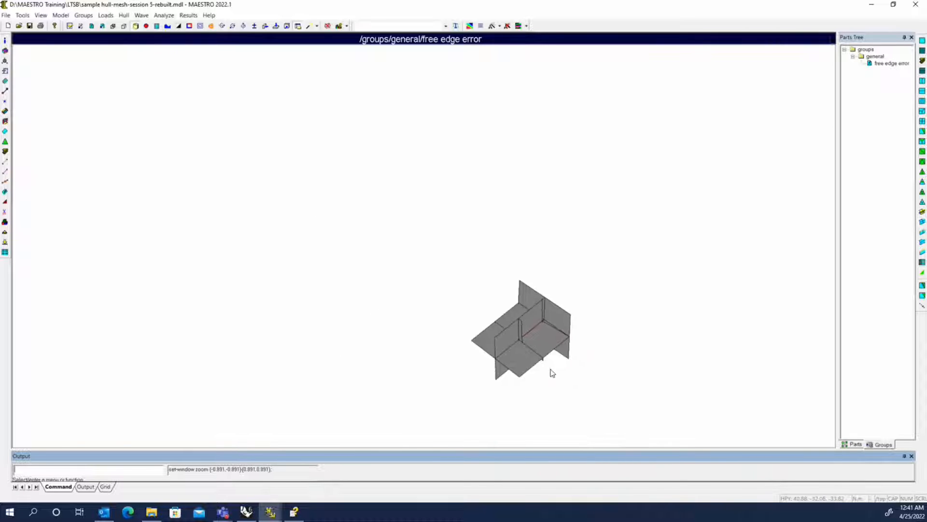
{"action": "middle_click_drag", "start_coordinate": [570, 379], "coordinate": [445, 273]}
{"action": "scroll", "coordinate": [445, 293], "scroll_direction": "up", "scroll_amount": 5}
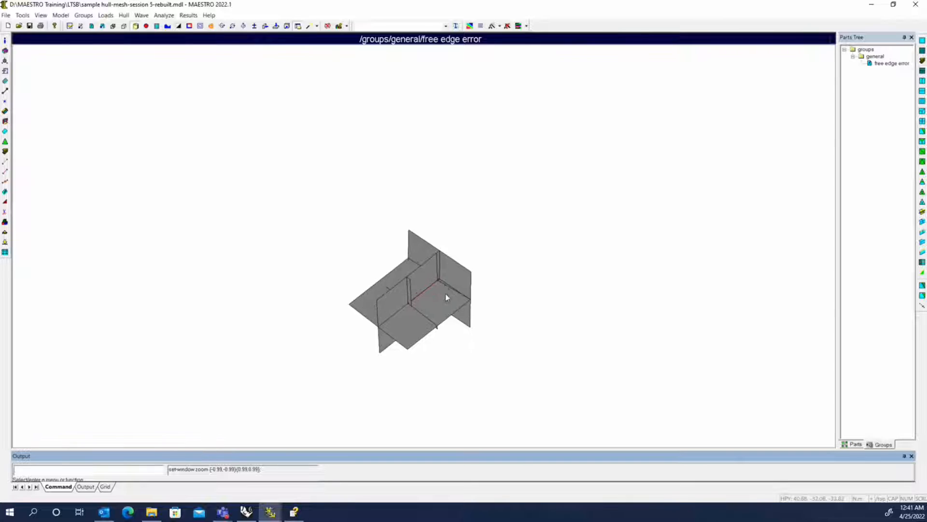
{"action": "middle_click_drag", "start_coordinate": [442, 363], "coordinate": [384, 271]}
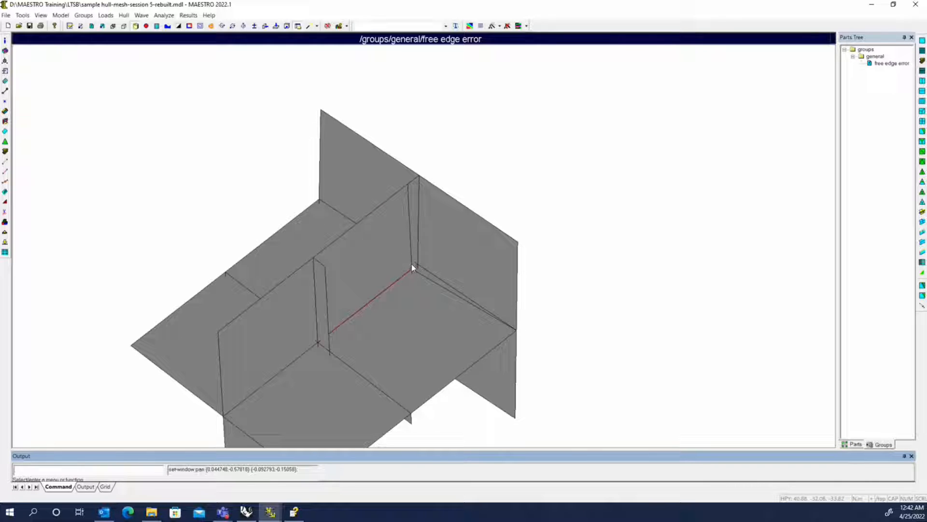
{"action": "scroll", "coordinate": [407, 254], "scroll_direction": "down", "scroll_amount": 3}
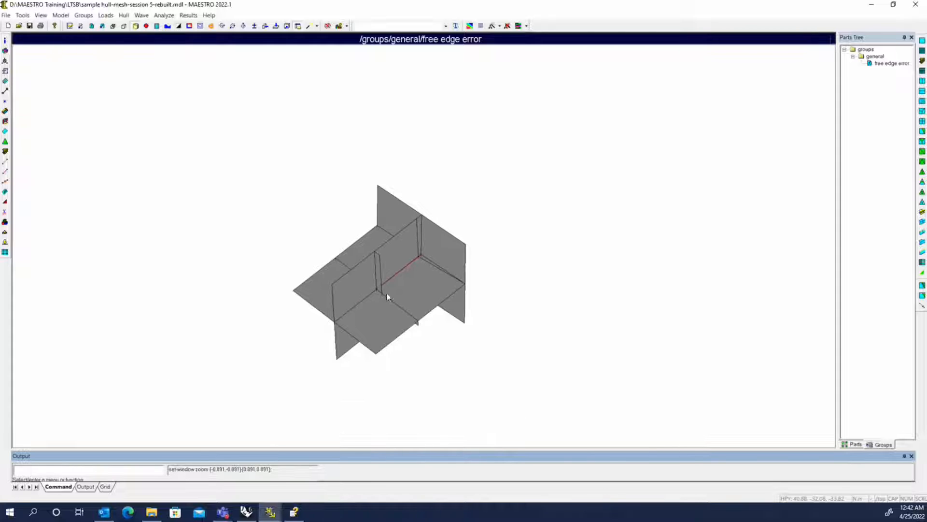
{"action": "middle_click_drag", "start_coordinate": [383, 292], "coordinate": [433, 323]}
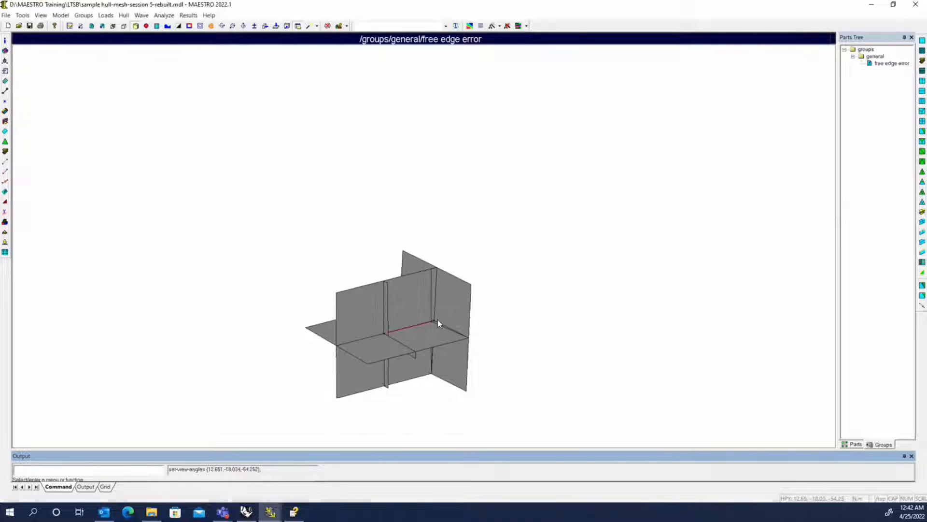
{"action": "scroll", "coordinate": [389, 309], "scroll_direction": "down", "scroll_amount": 2}
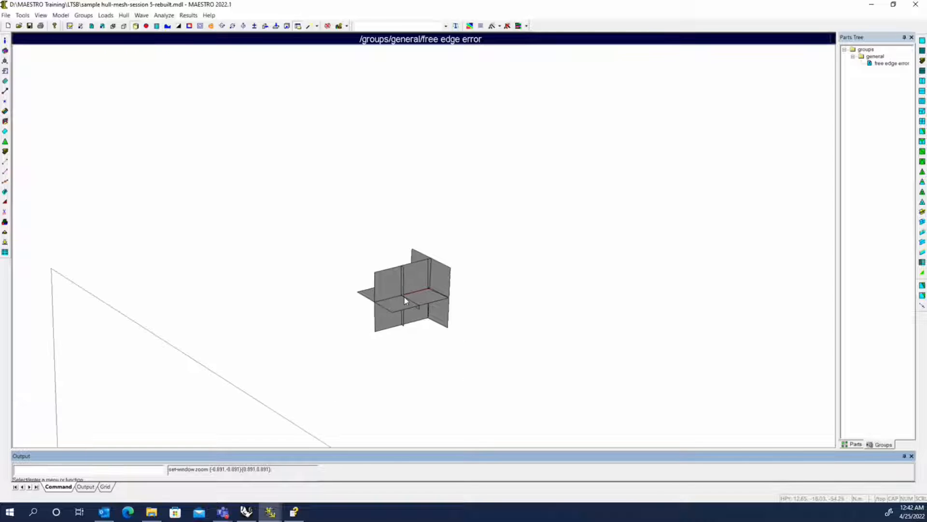
{"action": "scroll", "coordinate": [404, 296], "scroll_direction": "up", "scroll_amount": 5}
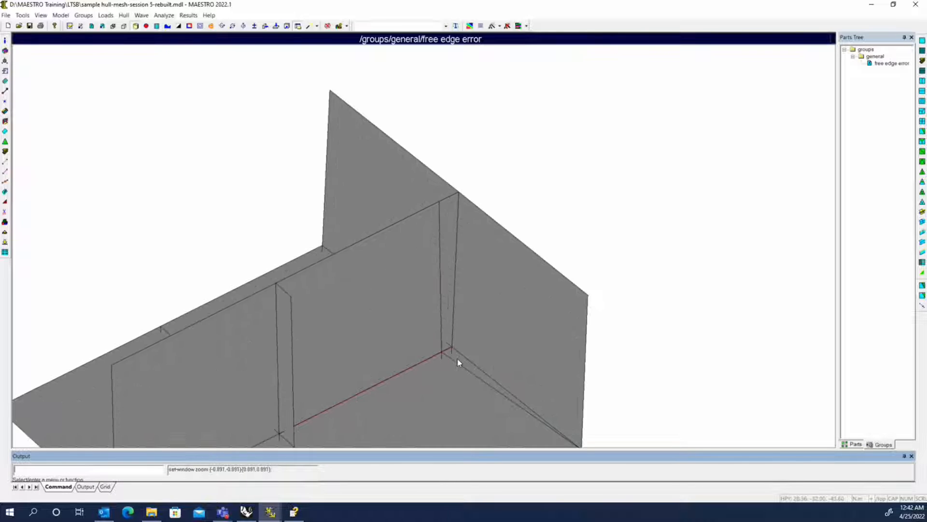
Step: Examine the neighbouring free edge error cluster at the curved hull shell, focusing on its two red edges
{"action": "scroll", "coordinate": [457, 363], "scroll_direction": "down", "scroll_amount": 8}
{"action": "middle_click_drag", "start_coordinate": [529, 289], "coordinate": [318, 142]}
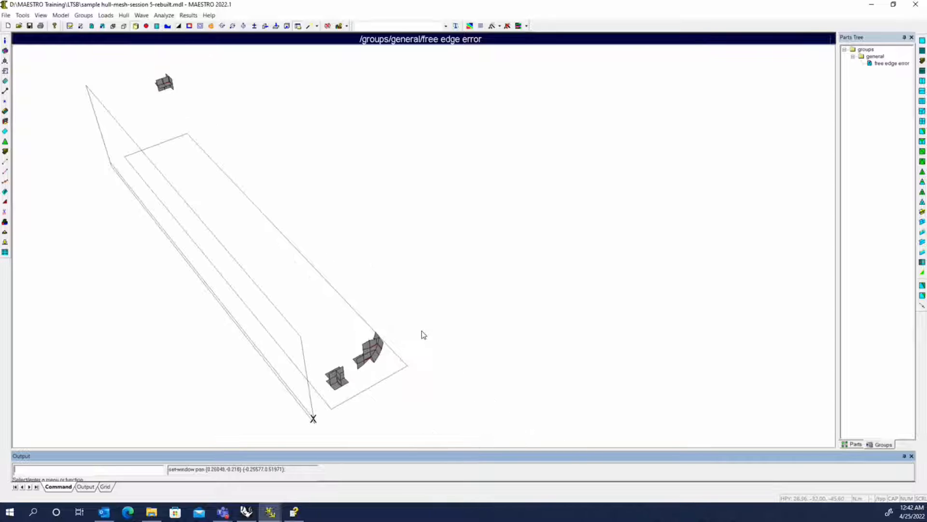
{"action": "middle_click_drag", "start_coordinate": [375, 382], "coordinate": [372, 348]}
{"action": "scroll", "coordinate": [375, 338], "scroll_direction": "up", "scroll_amount": 5}
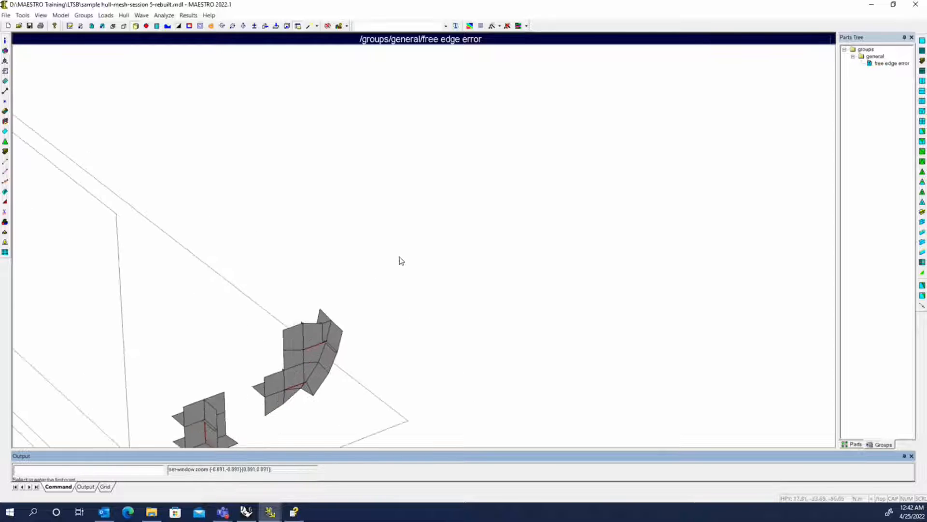
{"action": "scroll", "coordinate": [457, 263], "scroll_direction": "up", "scroll_amount": 8}
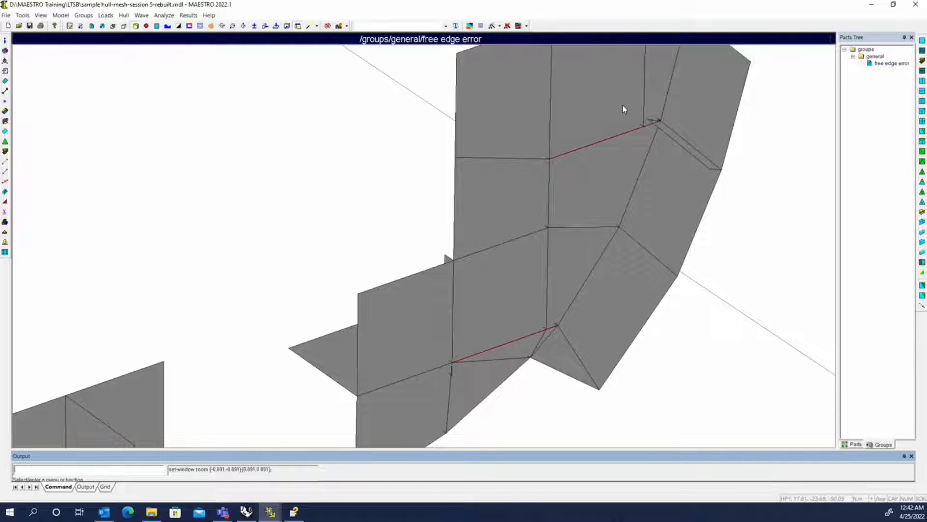
{"action": "scroll", "coordinate": [633, 152], "scroll_direction": "down", "scroll_amount": 2}
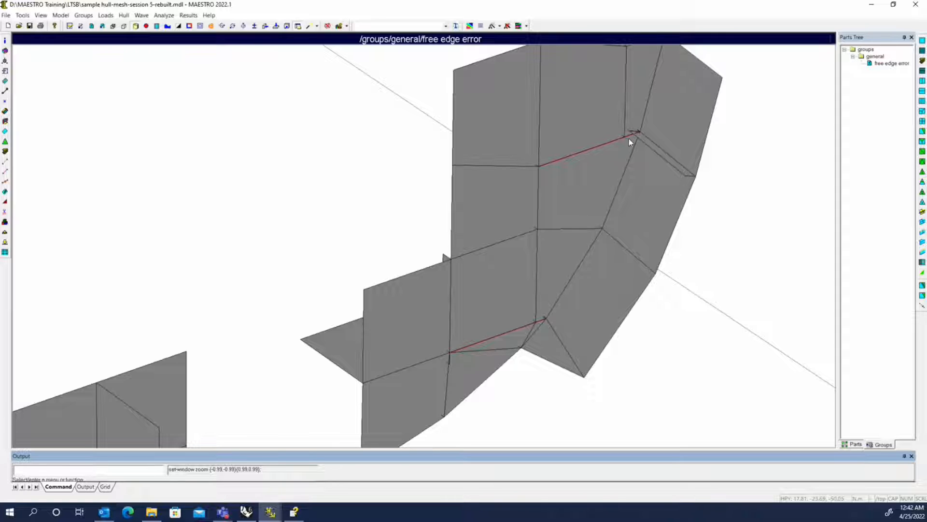
Step: Inspect the curved shell cluster from its opposite side, checking the stiffeners along both red free edges
{"action": "scroll", "coordinate": [548, 236], "scroll_direction": "down", "scroll_amount": 12}
{"action": "middle_click_drag", "start_coordinate": [422, 291], "coordinate": [352, 238]}
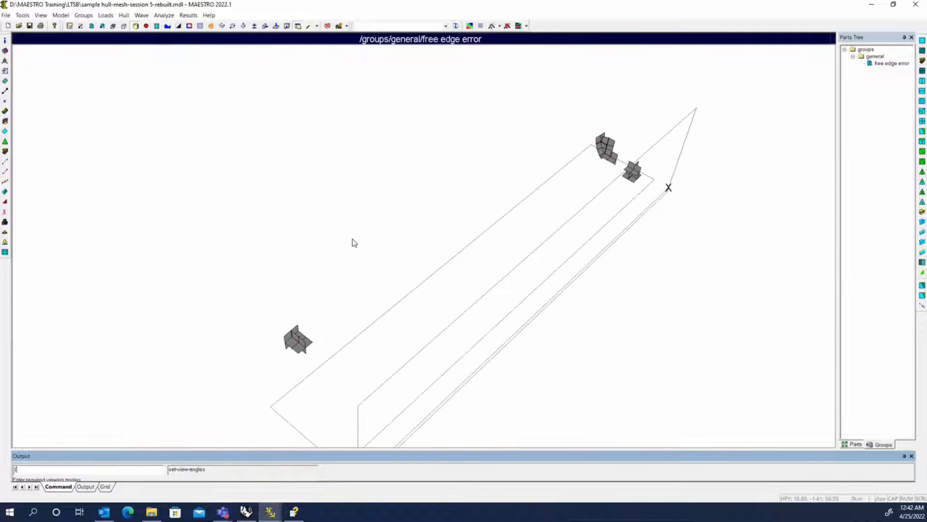
{"action": "scroll", "coordinate": [354, 242], "scroll_direction": "up", "scroll_amount": 10}
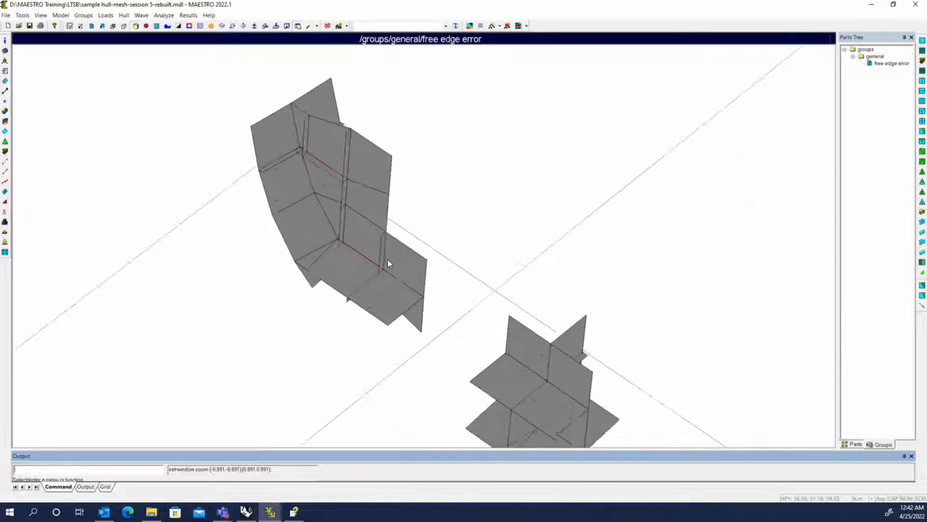
{"action": "scroll", "coordinate": [387, 260], "scroll_direction": "up", "scroll_amount": 6}
{"action": "middle_click_drag", "start_coordinate": [281, 259], "coordinate": [396, 256]}
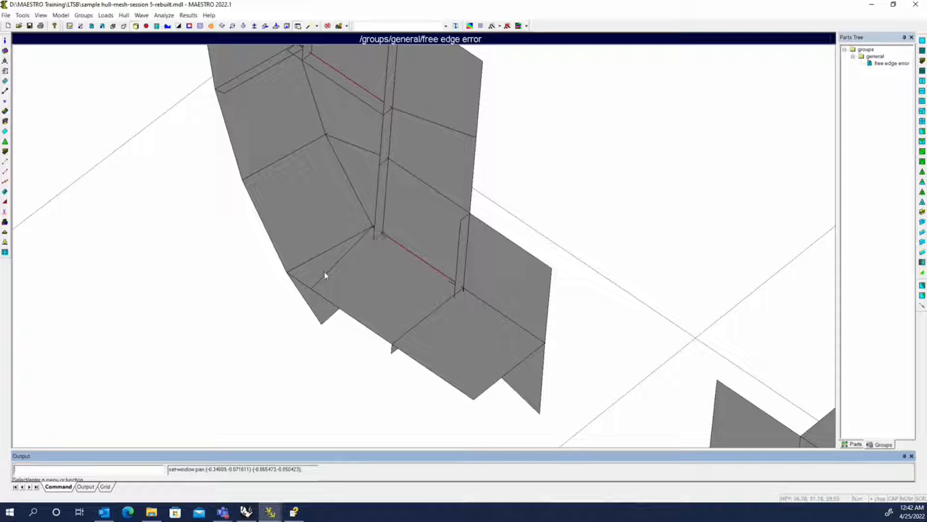
{"action": "scroll", "coordinate": [346, 263], "scroll_direction": "down", "scroll_amount": 3}
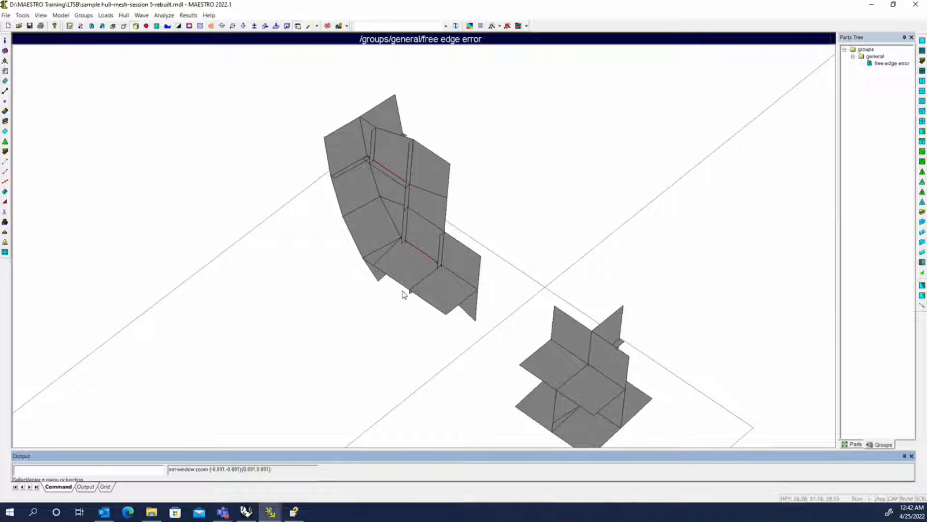
Step: Examine the adjacent smaller cluster around its red bulkhead edge and the sliver triangle at the edge's foot
{"action": "middle_click_drag", "start_coordinate": [404, 294], "coordinate": [360, 240]}
{"action": "middle_click_drag", "start_coordinate": [416, 333], "coordinate": [280, 264]}
{"action": "scroll", "coordinate": [281, 265], "scroll_direction": "up", "scroll_amount": 3}
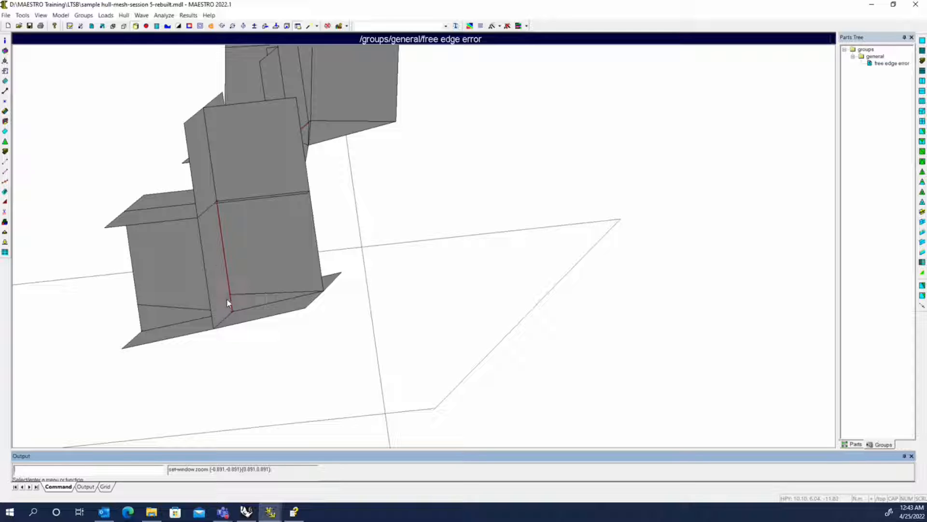
{"action": "scroll", "coordinate": [305, 286], "scroll_direction": "down", "scroll_amount": 3}
{"action": "middle_click_drag", "start_coordinate": [370, 297], "coordinate": [319, 327]}
{"action": "scroll", "coordinate": [278, 278], "scroll_direction": "down", "scroll_amount": 1}
{"action": "middle_click_drag", "start_coordinate": [279, 278], "coordinate": [302, 253]}
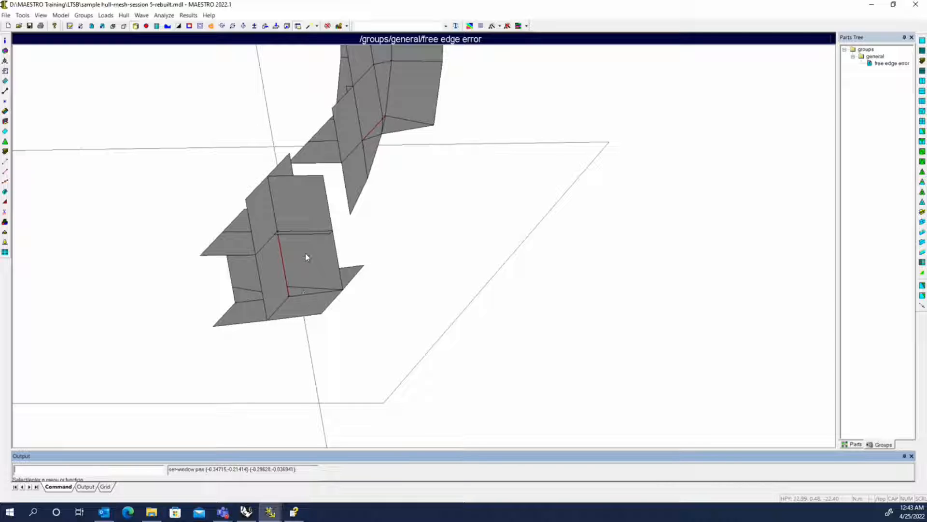
Step: Bring back the full hull model with the elements of the free edge error group highlighted
{"action": "right_click", "coordinate": [884, 63]}
{"action": "left_click", "coordinate": [878, 107]}
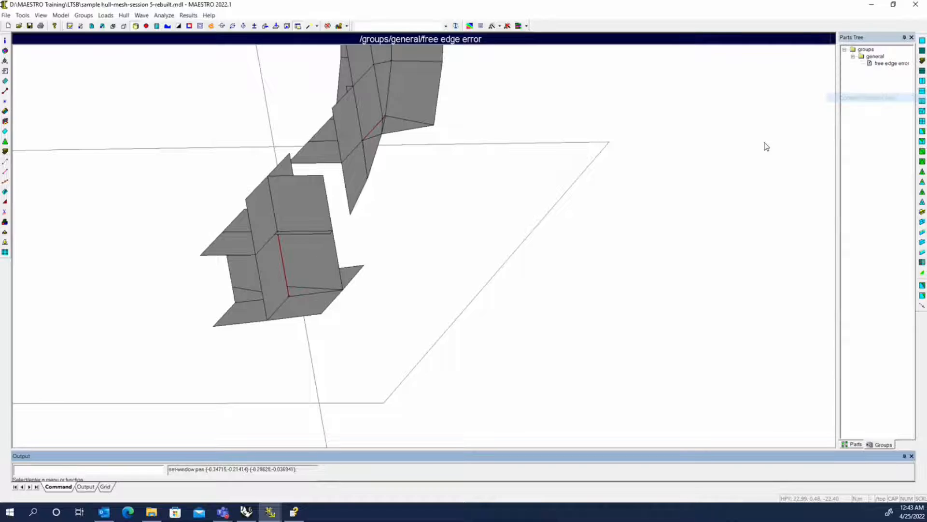
{"action": "middle_click_drag", "start_coordinate": [599, 290], "coordinate": [506, 276]}
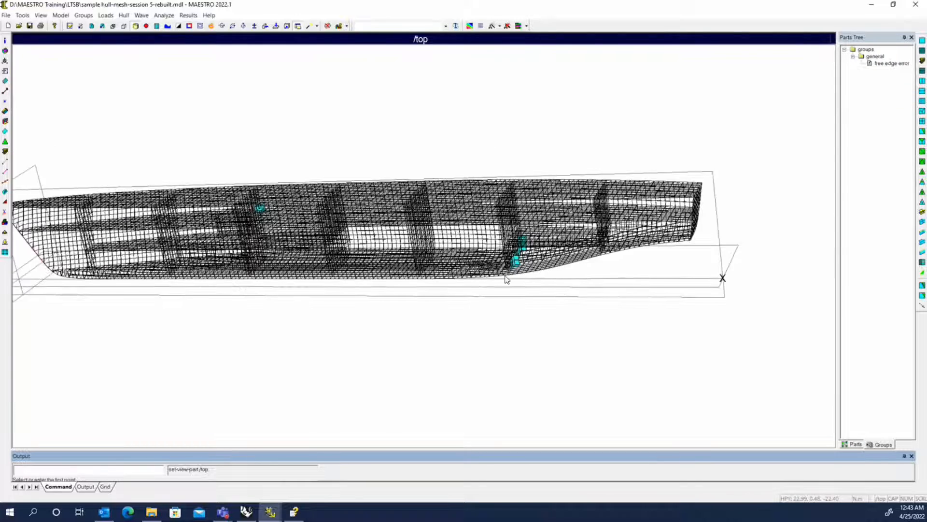
Step: Delete the sliver triangle at the foot of the bulkhead panel and extend the adjacent quad's corner to close the gap
{"action": "scroll", "coordinate": [519, 264], "scroll_direction": "up", "scroll_amount": 15}
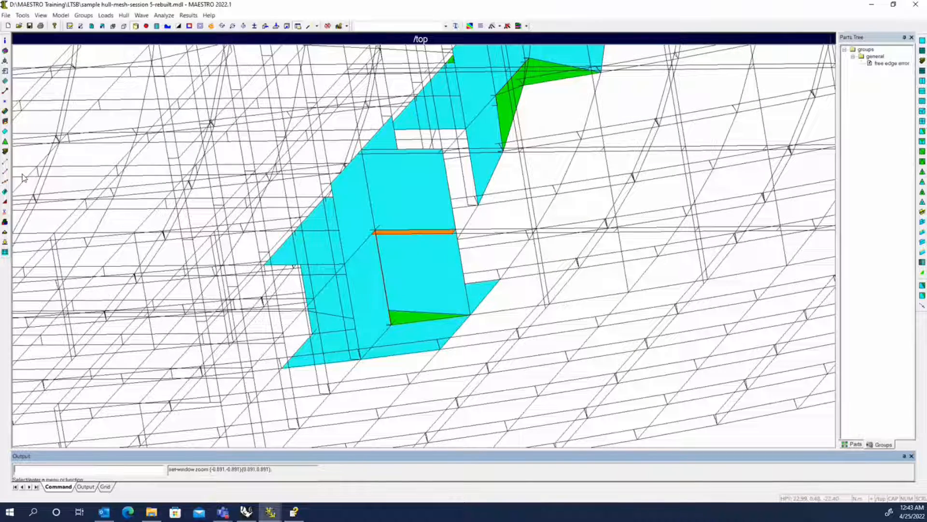
{"action": "left_click", "coordinate": [5, 211]}
{"action": "left_click", "coordinate": [408, 318]}
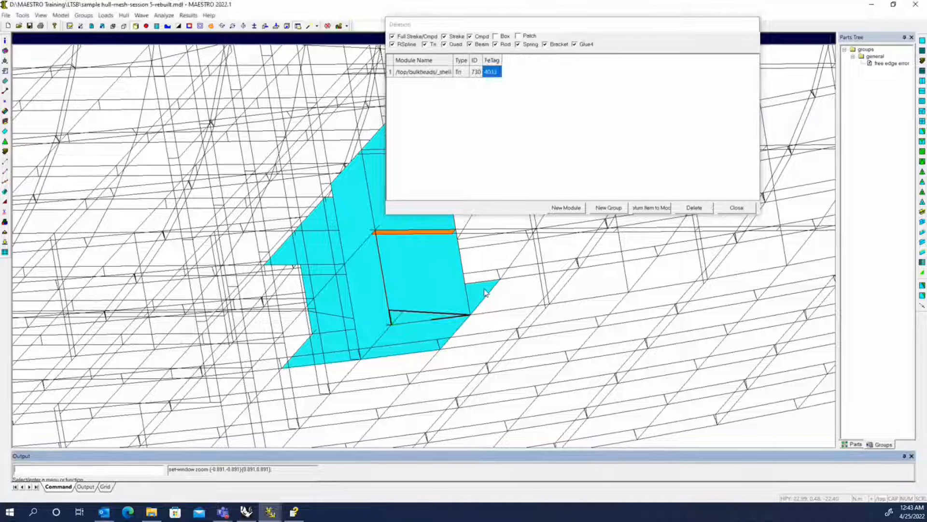
{"action": "left_click", "coordinate": [694, 207]}
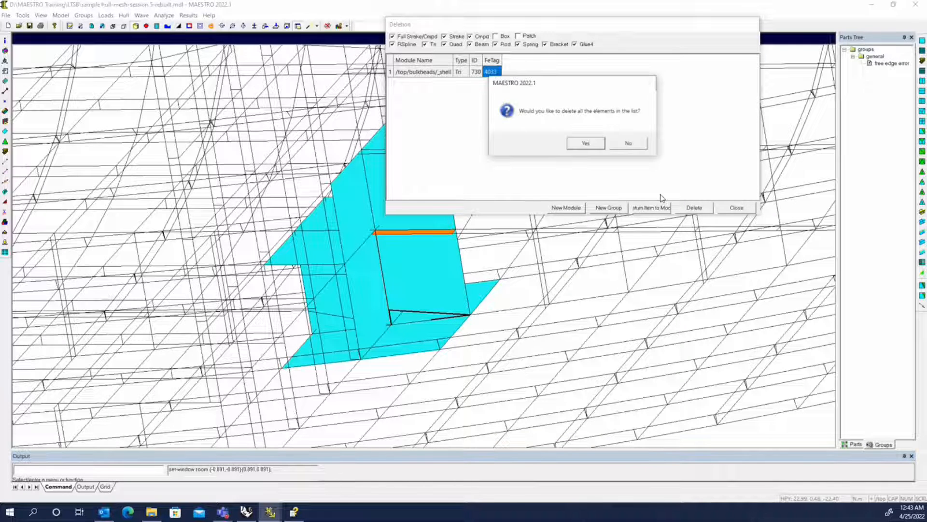
{"action": "key", "text": "Return"}
{"action": "left_click", "coordinate": [736, 207]}
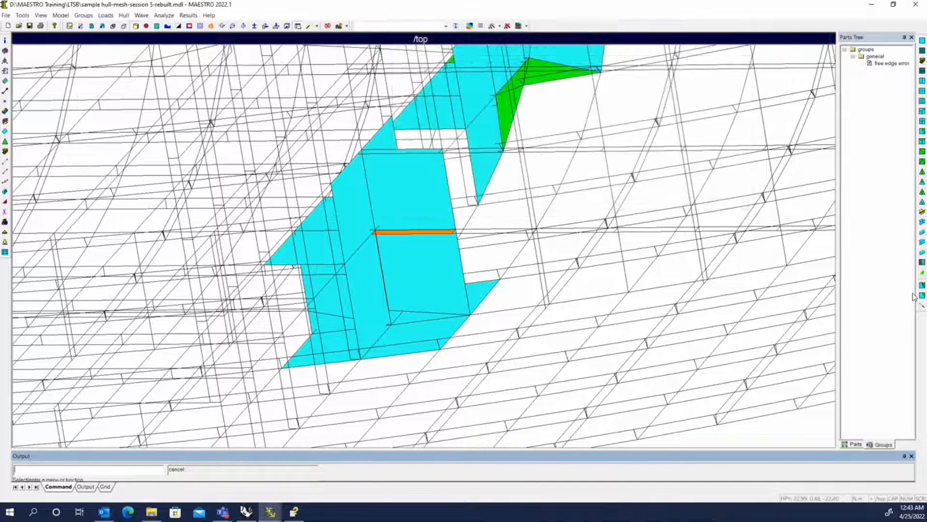
{"action": "left_click", "coordinate": [392, 310]}
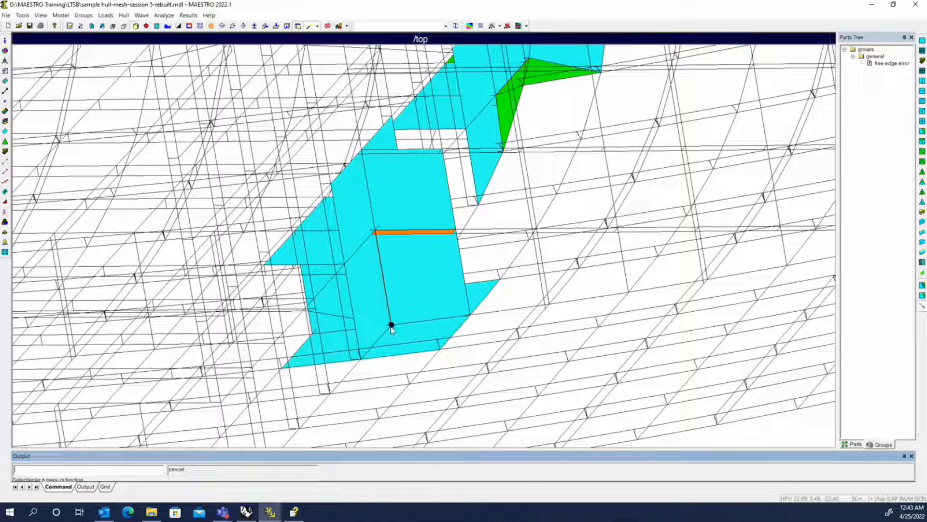
Step: Slice deck quad 4918 in the curved shell cluster through the stiffener foot node and the quad's outboard corner node
{"action": "scroll", "coordinate": [419, 270], "scroll_direction": "down", "scroll_amount": 2}
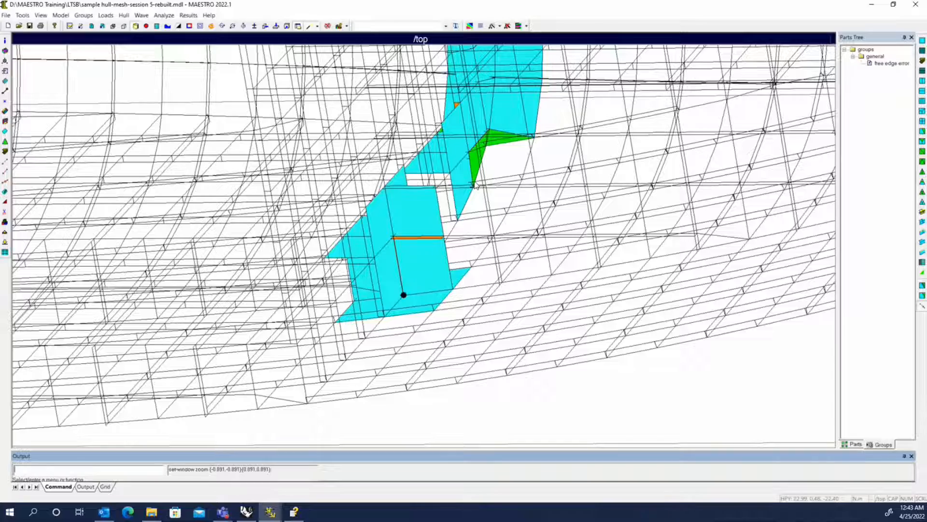
{"action": "middle_click_drag", "start_coordinate": [475, 185], "coordinate": [547, 274]}
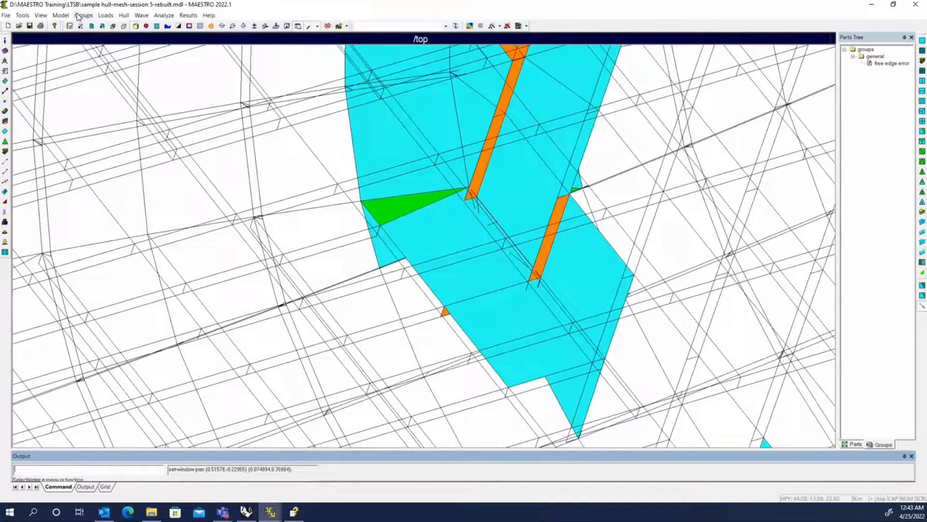
{"action": "left_click", "coordinate": [59, 16]}
{"action": "mouse_move", "coordinate": [81, 124]}
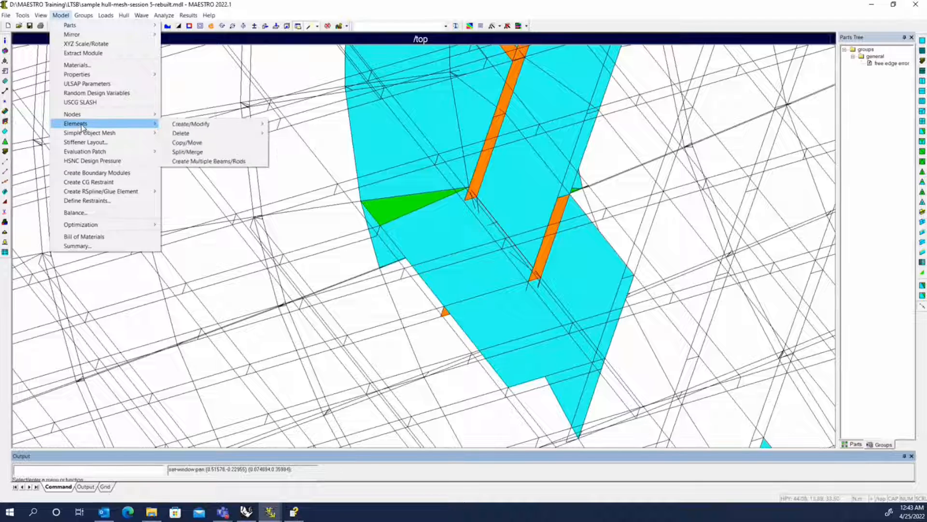
{"action": "left_click", "coordinate": [214, 153]}
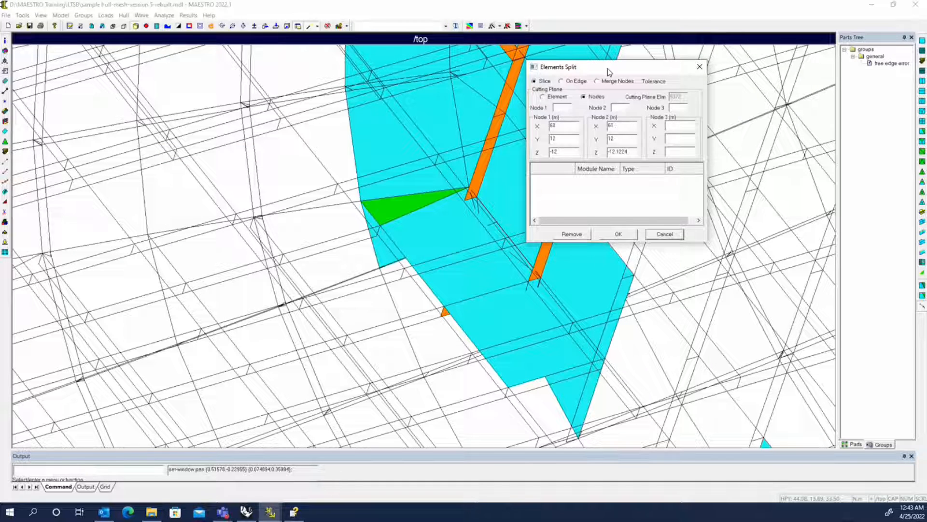
{"action": "left_click_drag", "start_coordinate": [608, 68], "coordinate": [710, 63]}
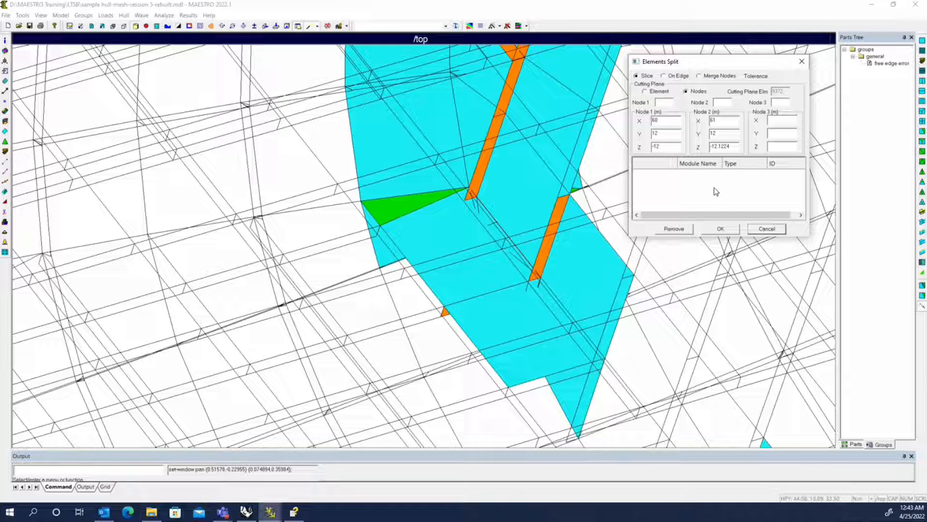
{"action": "left_click", "coordinate": [439, 225]}
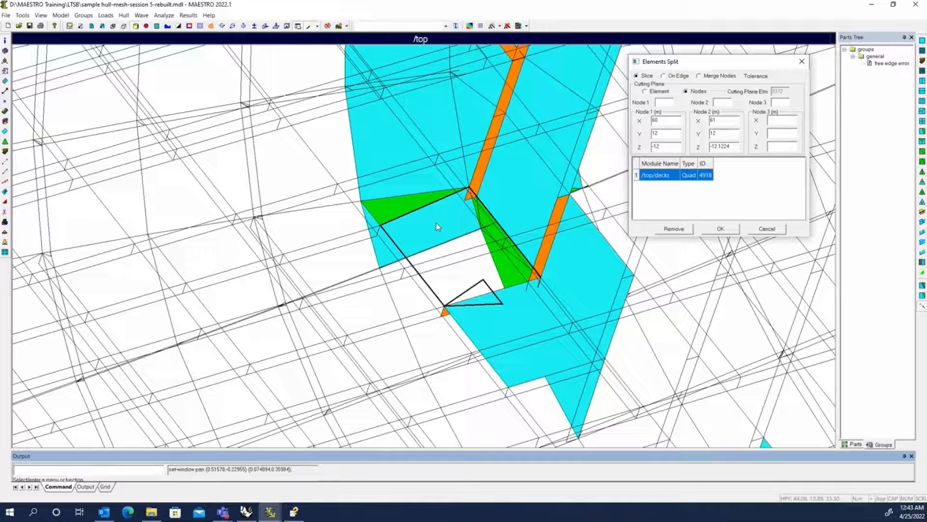
{"action": "left_click", "coordinate": [667, 120]}
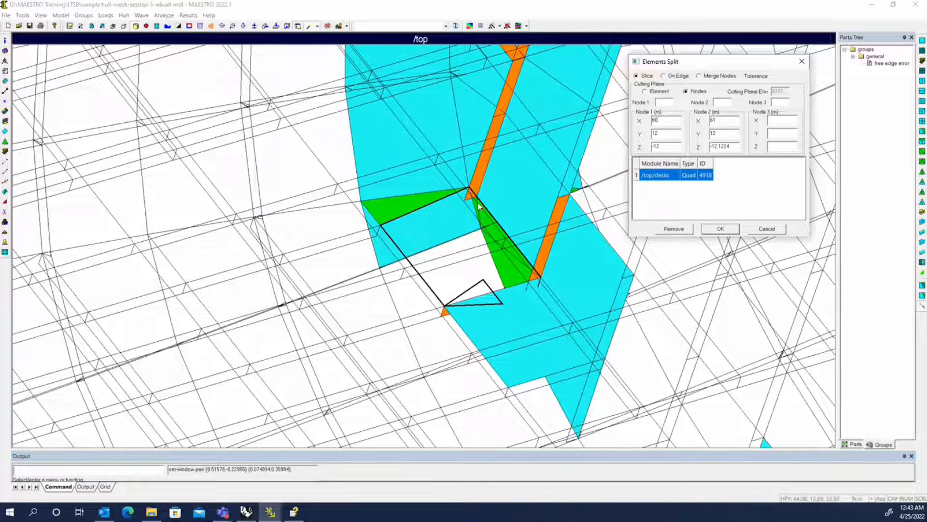
{"action": "left_click", "coordinate": [480, 196]}
{"action": "left_click", "coordinate": [381, 225]}
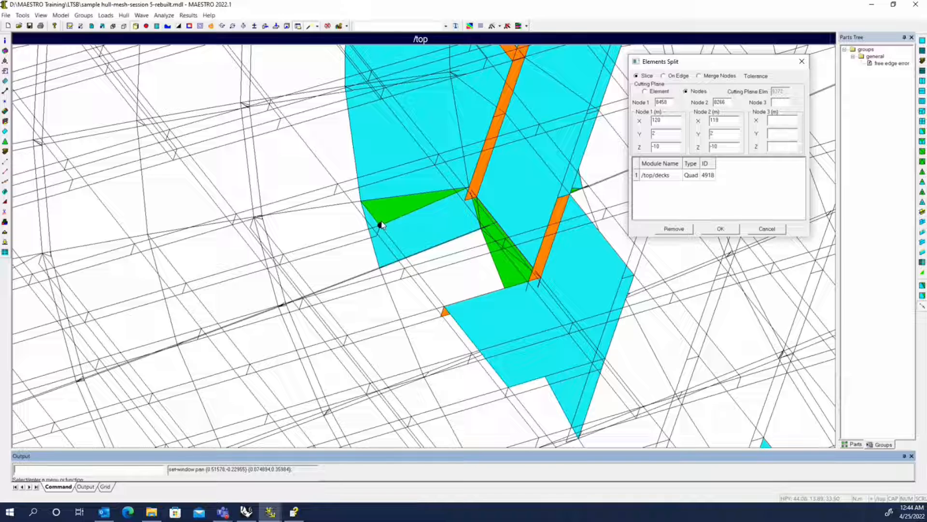
{"action": "left_click", "coordinate": [719, 228]}
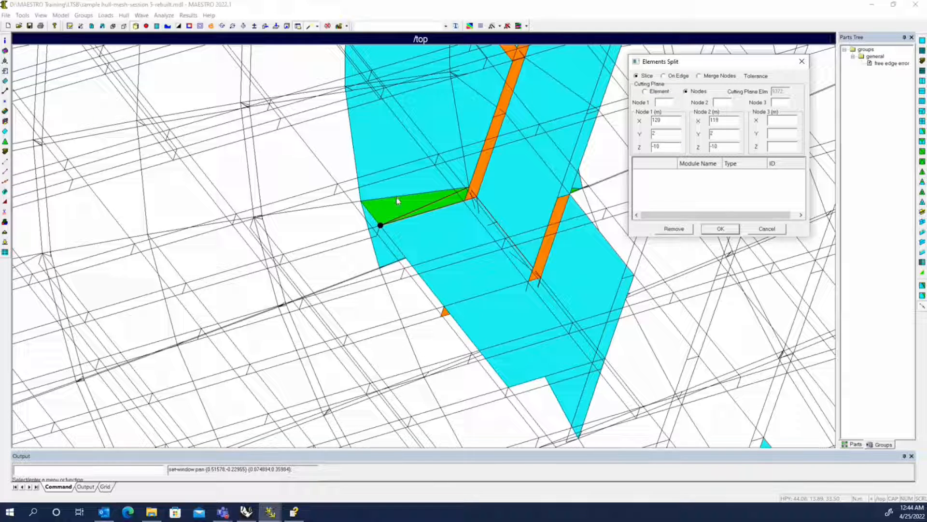
Step: Set the current part to /top/decks and replace the two adjoining deck triangles beside the cut with a single quad
{"action": "left_click", "coordinate": [81, 26]}
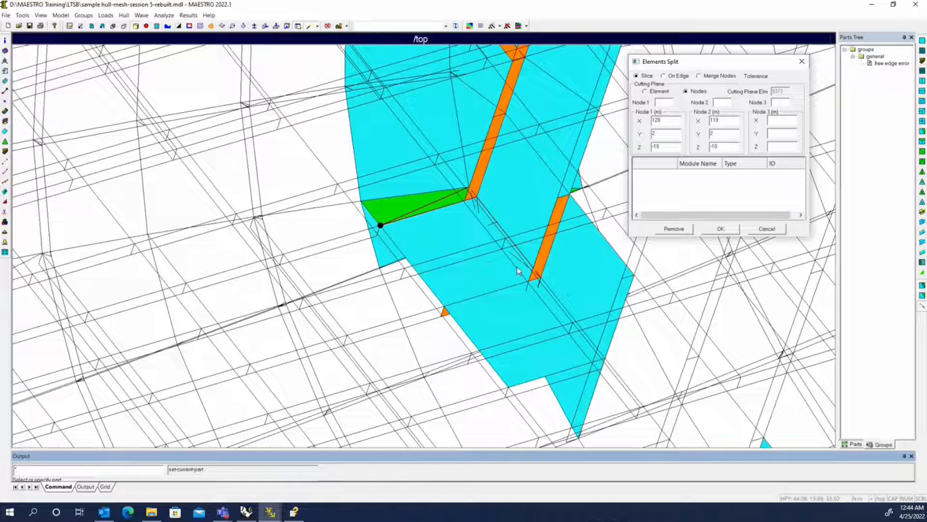
{"action": "left_click", "coordinate": [441, 237]}
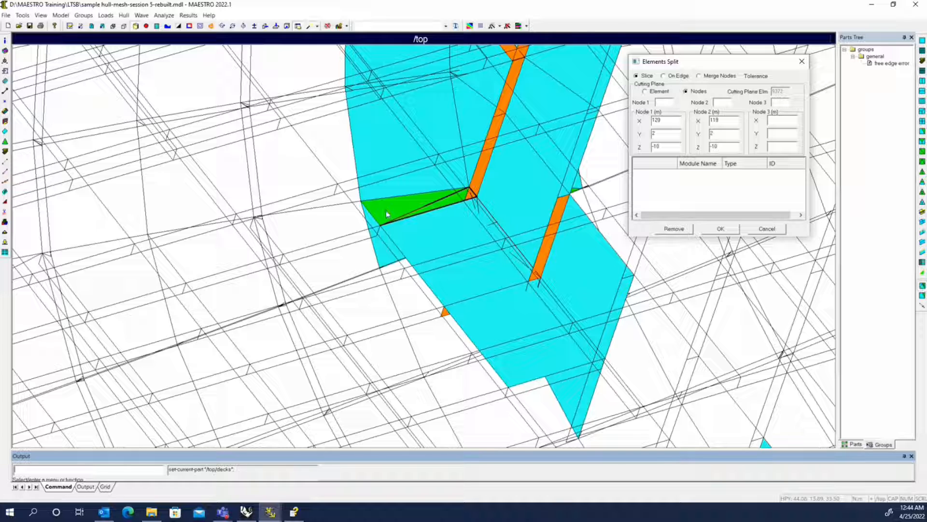
{"action": "key", "text": "Delete"}
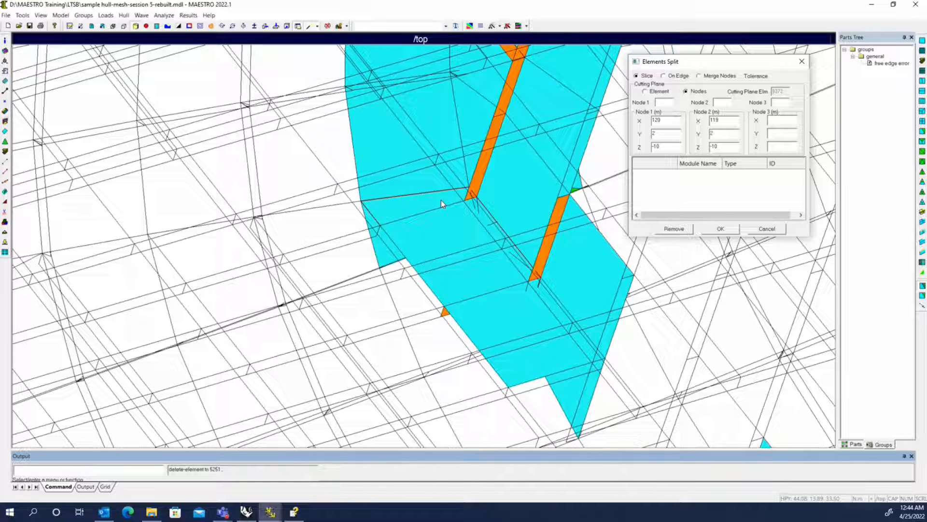
Step: Slice bulkhead quad 1824 in the curved shell cluster through the node on its upper edge and its lower outboard corner node
{"action": "scroll", "coordinate": [441, 200], "scroll_direction": "down", "scroll_amount": 5}
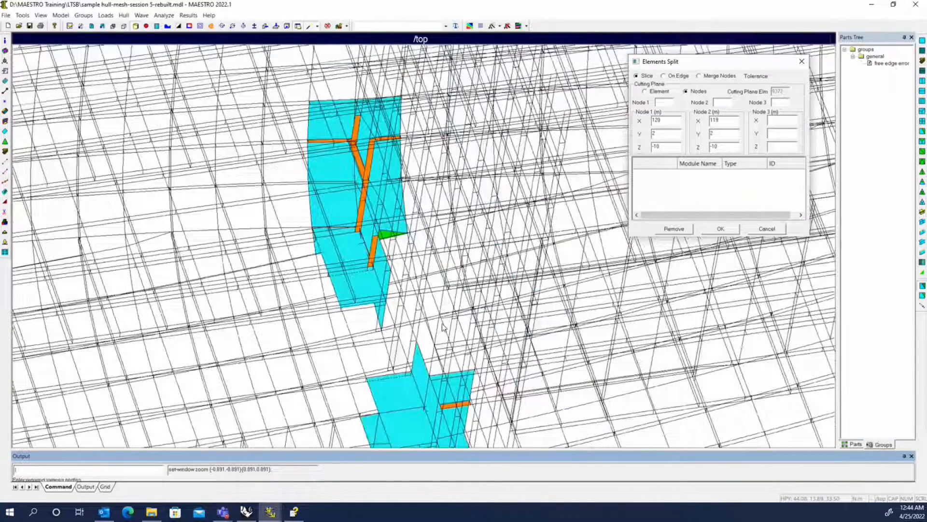
{"action": "middle_click_drag", "start_coordinate": [442, 327], "coordinate": [290, 276]}
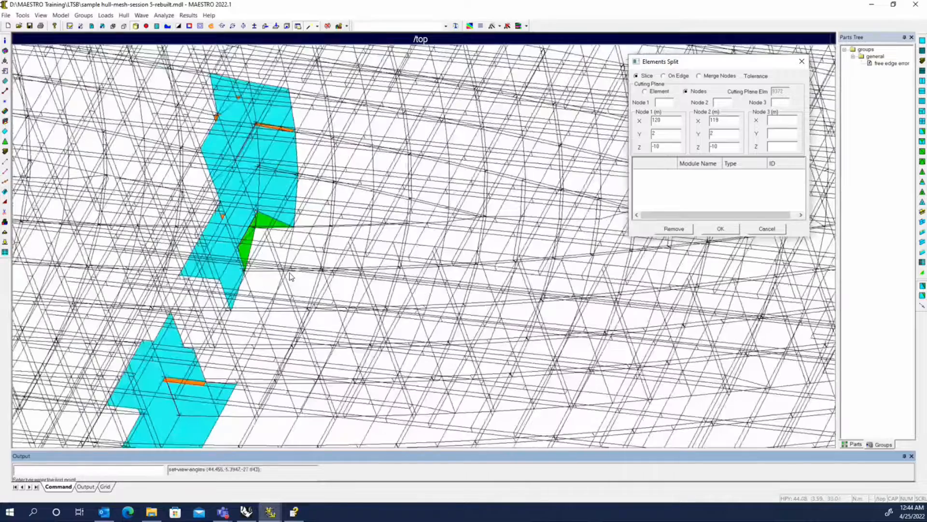
{"action": "scroll", "coordinate": [290, 276], "scroll_direction": "up", "scroll_amount": 6}
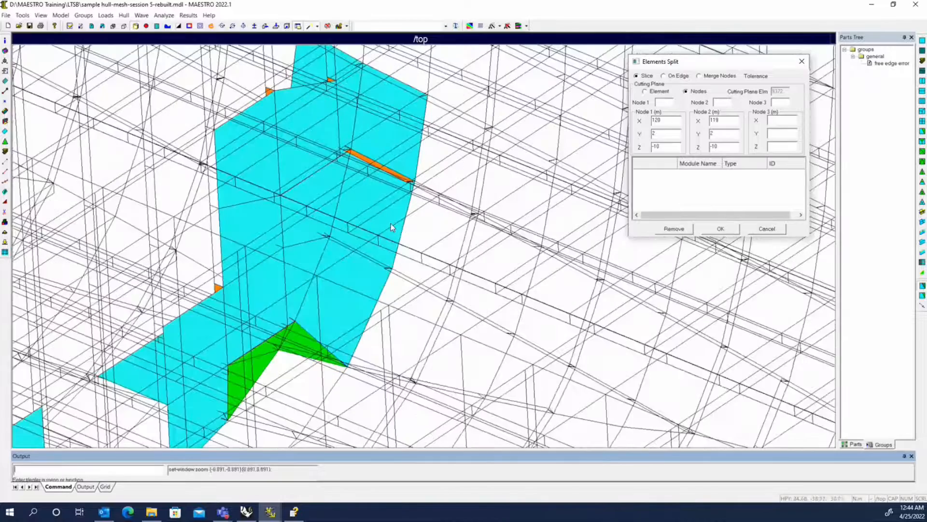
{"action": "middle_click_drag", "start_coordinate": [391, 227], "coordinate": [278, 239]}
{"action": "scroll", "coordinate": [278, 240], "scroll_direction": "up", "scroll_amount": 3}
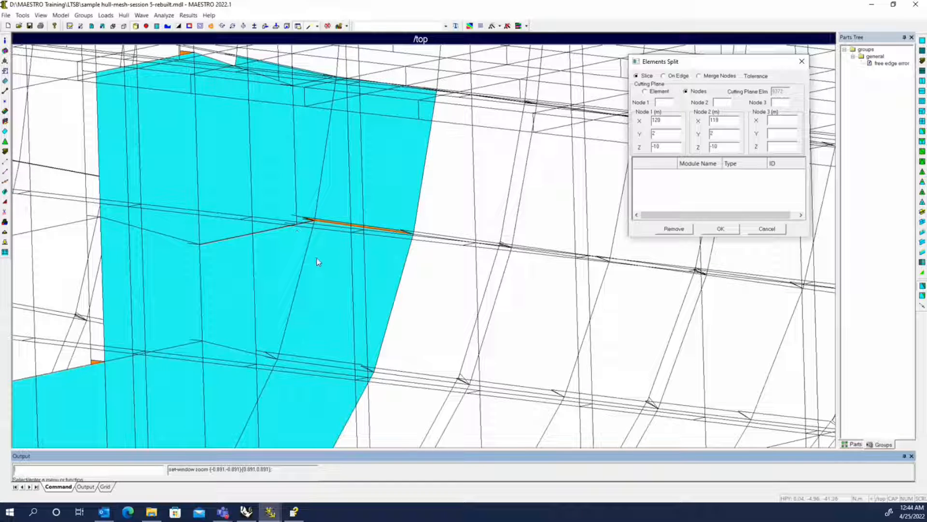
{"action": "left_click", "coordinate": [242, 277]}
{"action": "left_click", "coordinate": [664, 102]}
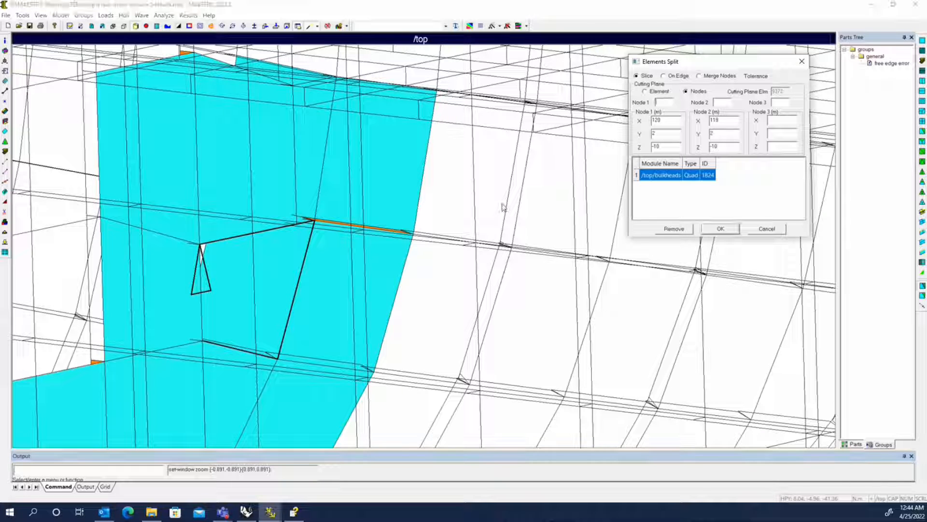
{"action": "left_click", "coordinate": [295, 222]}
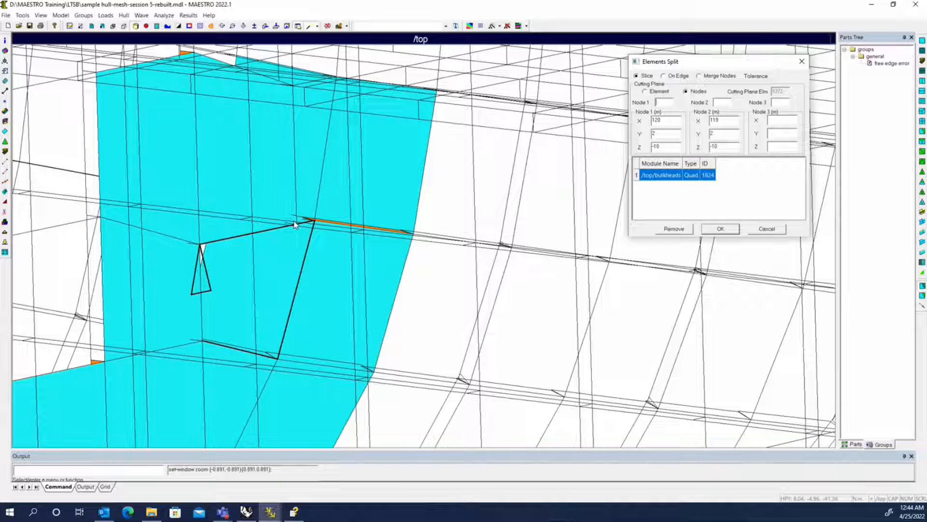
{"action": "left_click", "coordinate": [278, 360]}
{"action": "left_click", "coordinate": [725, 230]}
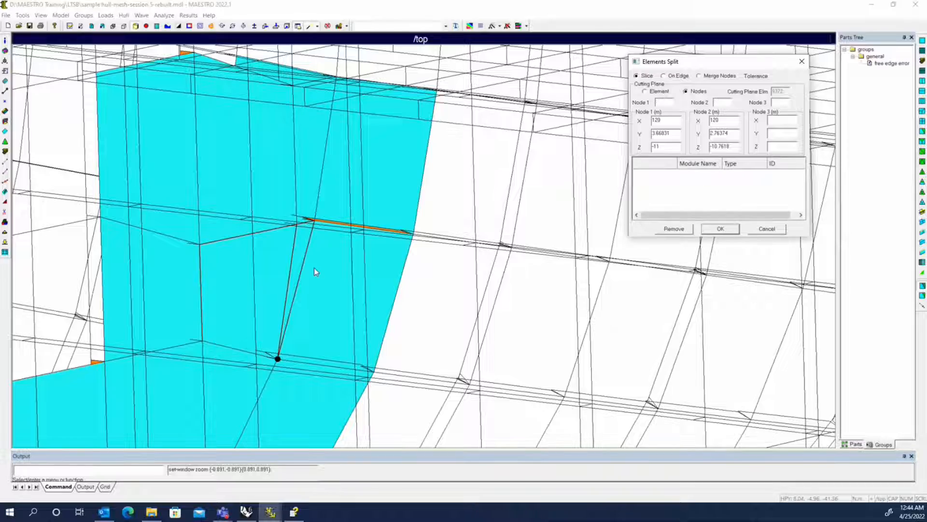
Step: Cut the model view at the transverse bulkhead station beside the next highlighted cluster to expose its free edge elements
{"action": "scroll", "coordinate": [314, 268], "scroll_direction": "down", "scroll_amount": 11}
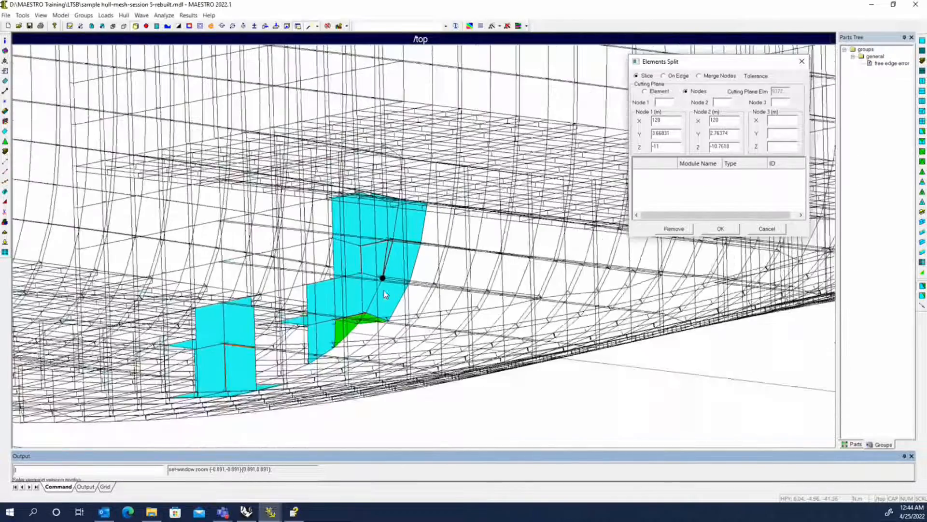
{"action": "middle_click_drag", "start_coordinate": [384, 291], "coordinate": [92, 266]}
{"action": "scroll", "coordinate": [602, 307], "scroll_direction": "down", "scroll_amount": 4}
{"action": "middle_click_drag", "start_coordinate": [604, 270], "coordinate": [50, 217]}
{"action": "middle_click_drag", "start_coordinate": [780, 325], "coordinate": [484, 252]}
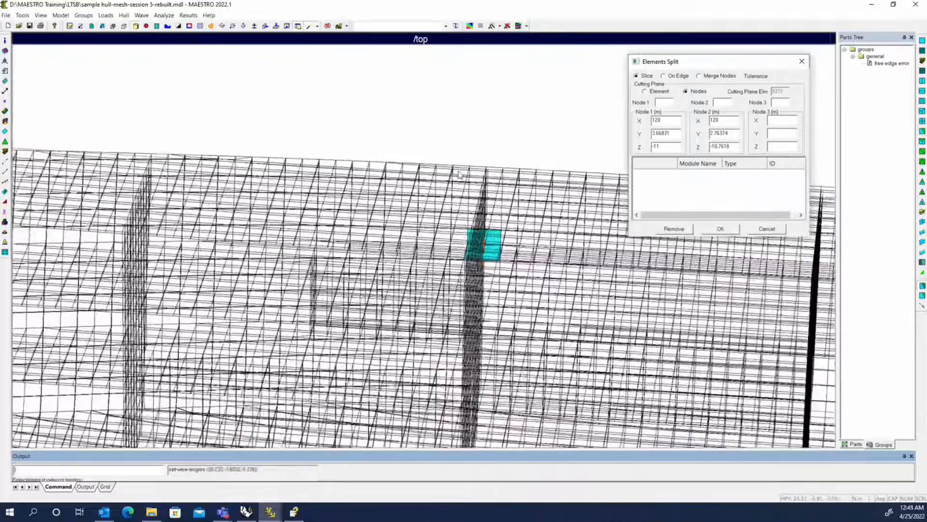
{"action": "left_click", "coordinate": [265, 27]}
{"action": "left_click", "coordinate": [512, 227]}
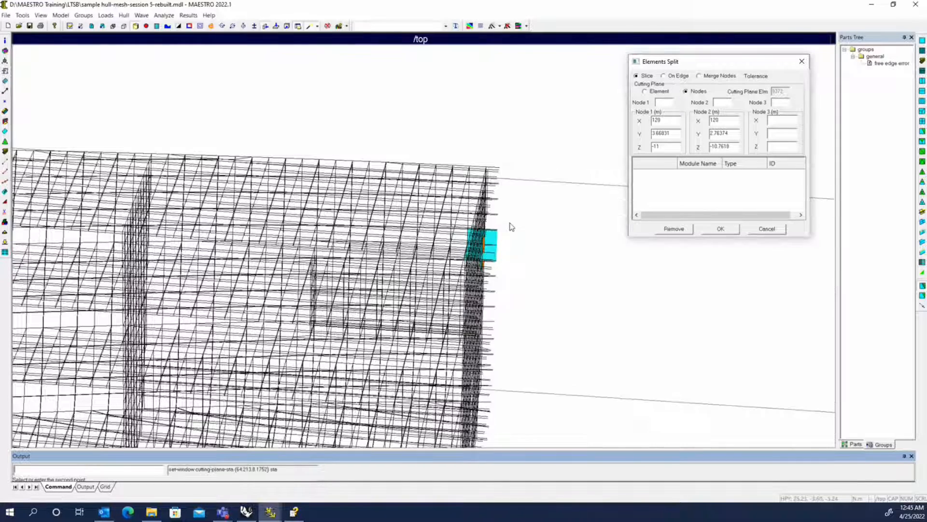
Step: Split the narrow upper bulkhead quad beside the side shell into two triangles
{"action": "middle_click_drag", "start_coordinate": [467, 283], "coordinate": [425, 300]}
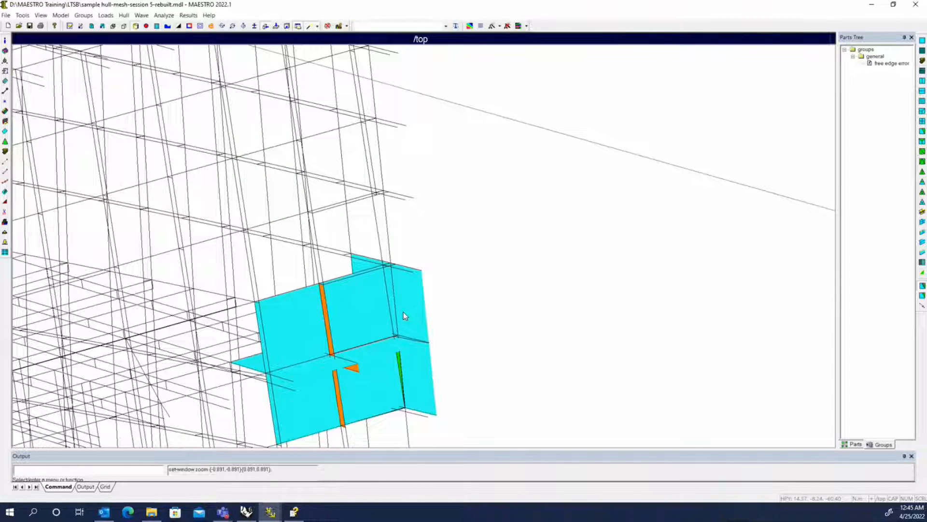
{"action": "scroll", "coordinate": [403, 311], "scroll_direction": "down", "scroll_amount": 5}
{"action": "middle_click_drag", "start_coordinate": [63, 338], "coordinate": [55, 320]}
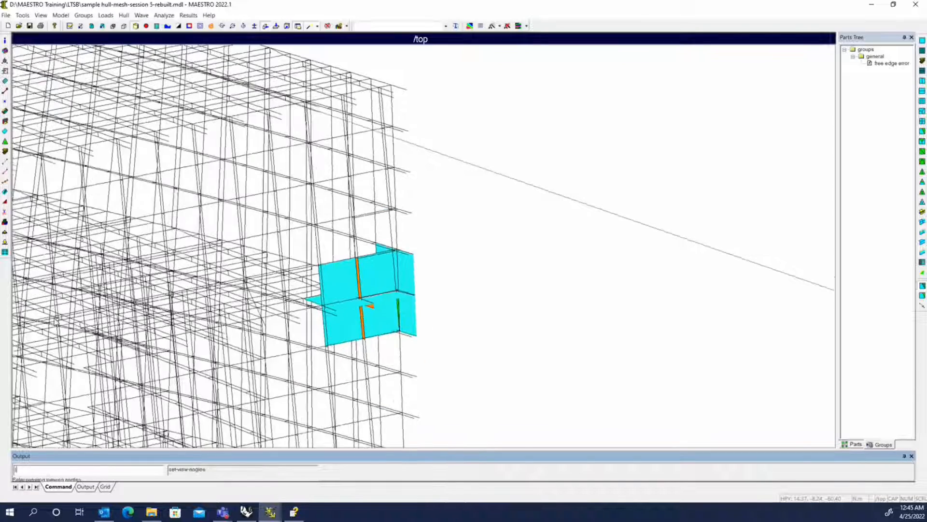
{"action": "scroll", "coordinate": [335, 288], "scroll_direction": "up", "scroll_amount": 4}
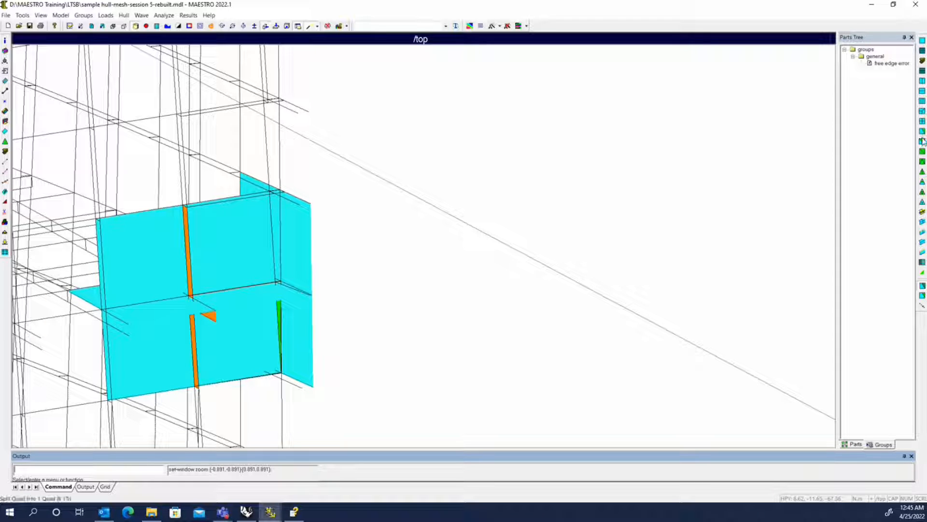
{"action": "left_click", "coordinate": [922, 152]}
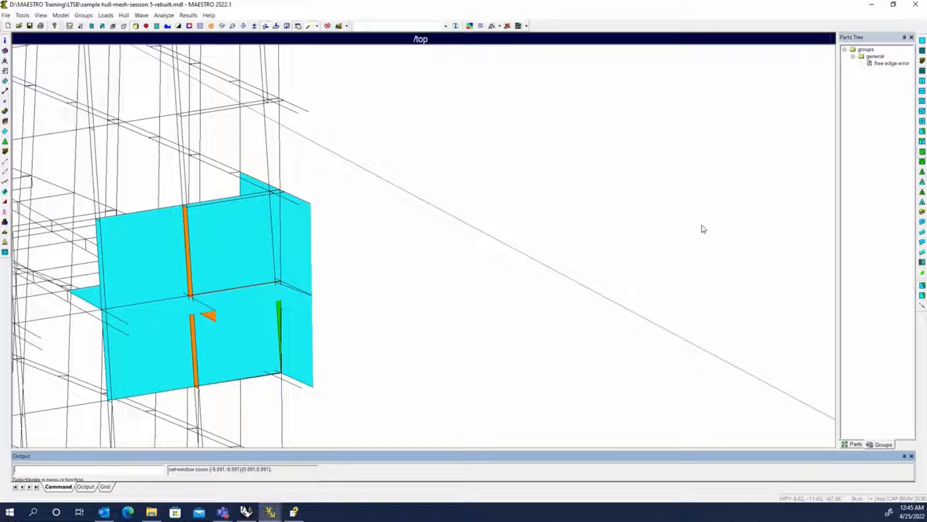
{"action": "left_click", "coordinate": [277, 224]}
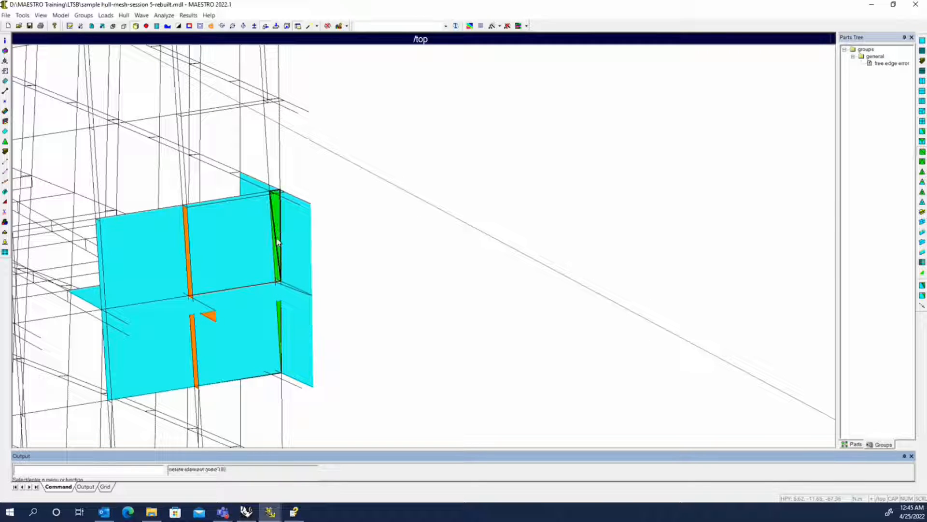
{"action": "key", "text": "Escape"}
Step: Delete the sliver bulkhead triangles 1961 and 189 above and below the deck line
{"action": "scroll", "coordinate": [276, 238], "scroll_direction": "up", "scroll_amount": 4}
{"action": "middle_click_drag", "start_coordinate": [279, 245], "coordinate": [476, 240]}
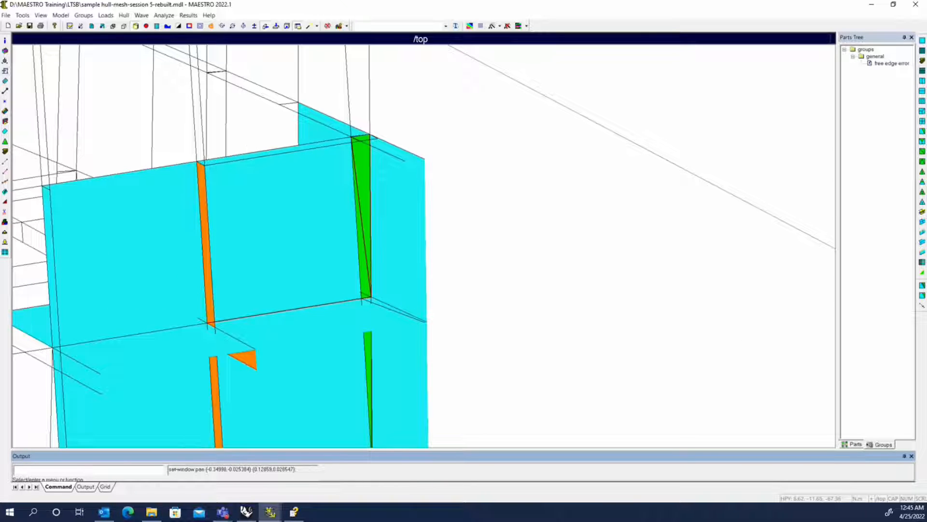
{"action": "left_click", "coordinate": [5, 212]}
{"action": "left_click", "coordinate": [359, 267]}
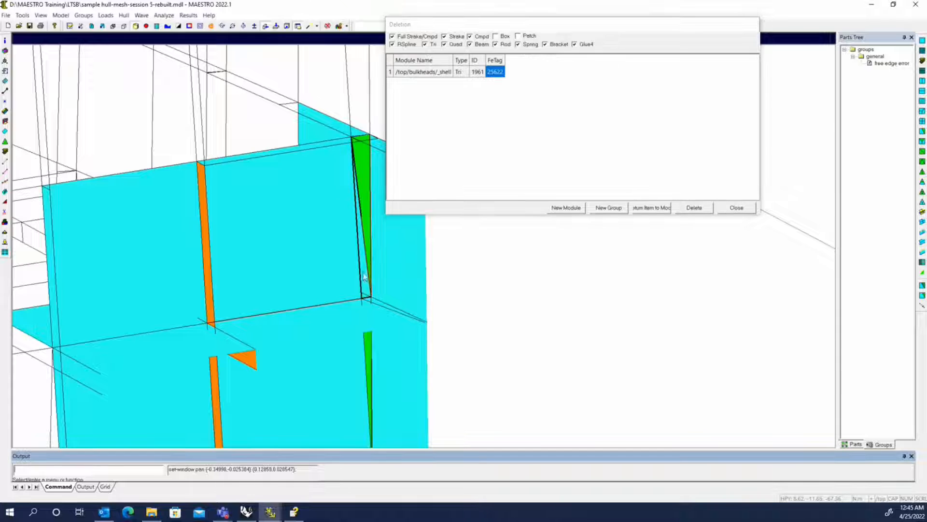
{"action": "left_click", "coordinate": [368, 346]}
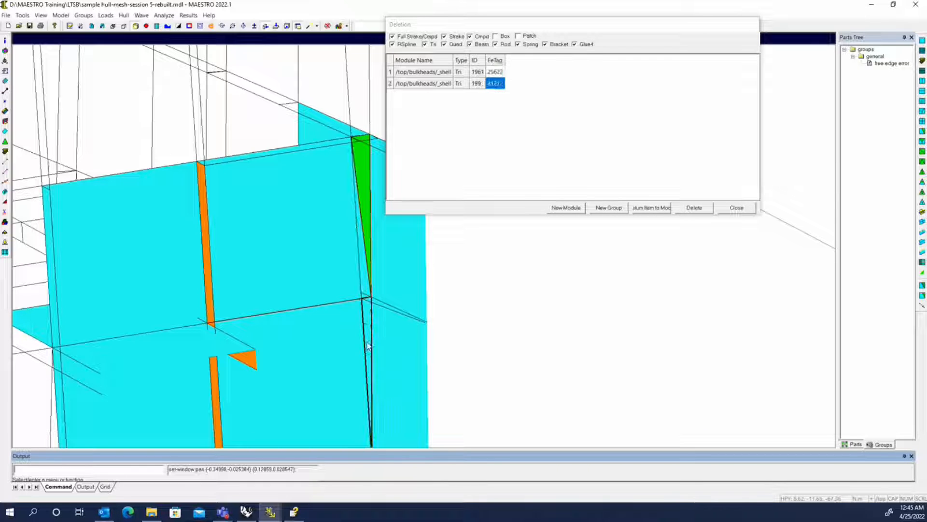
{"action": "left_click", "coordinate": [694, 208]}
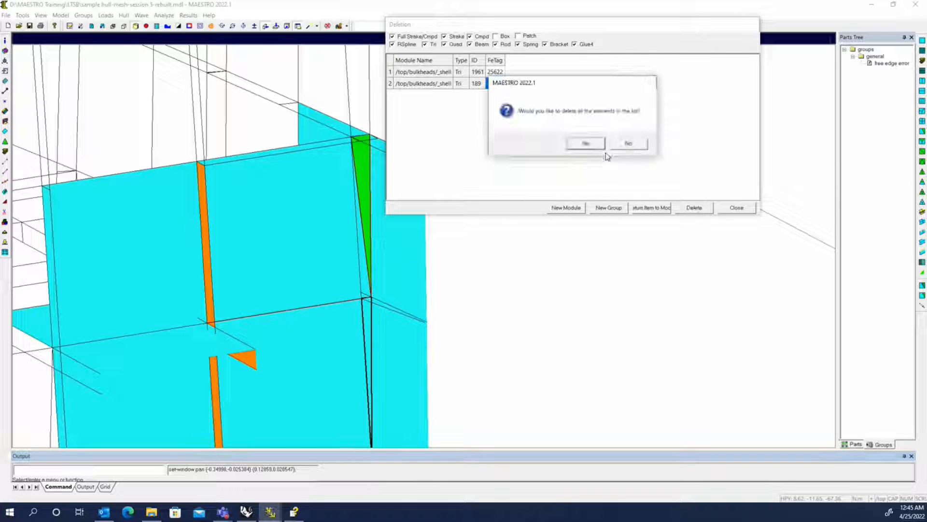
{"action": "left_click", "coordinate": [586, 143]}
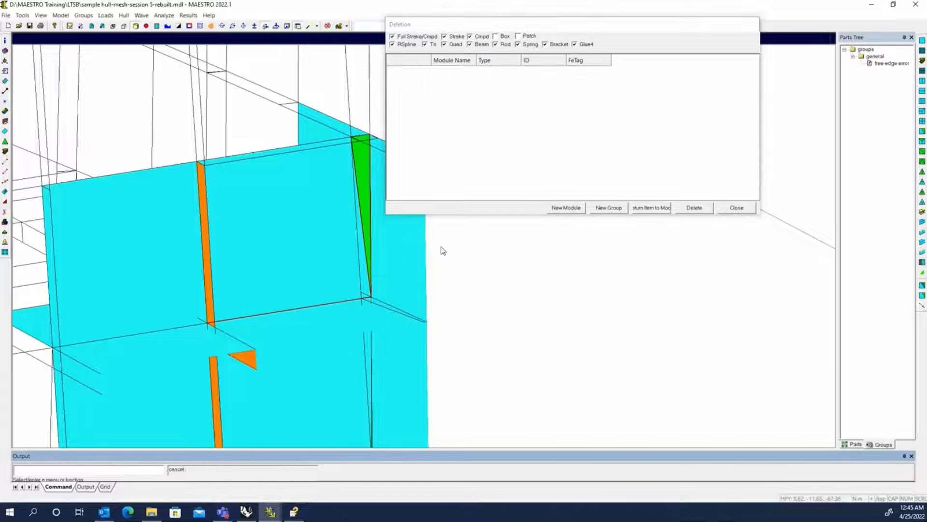
Step: Delete sliver deck quad 557 where the deck meets the bulkhead and side shell
{"action": "scroll", "coordinate": [442, 246], "scroll_direction": "down", "scroll_amount": 4}
{"action": "middle_click_drag", "start_coordinate": [383, 310], "coordinate": [394, 358]}
{"action": "scroll", "coordinate": [296, 134], "scroll_direction": "up", "scroll_amount": 2}
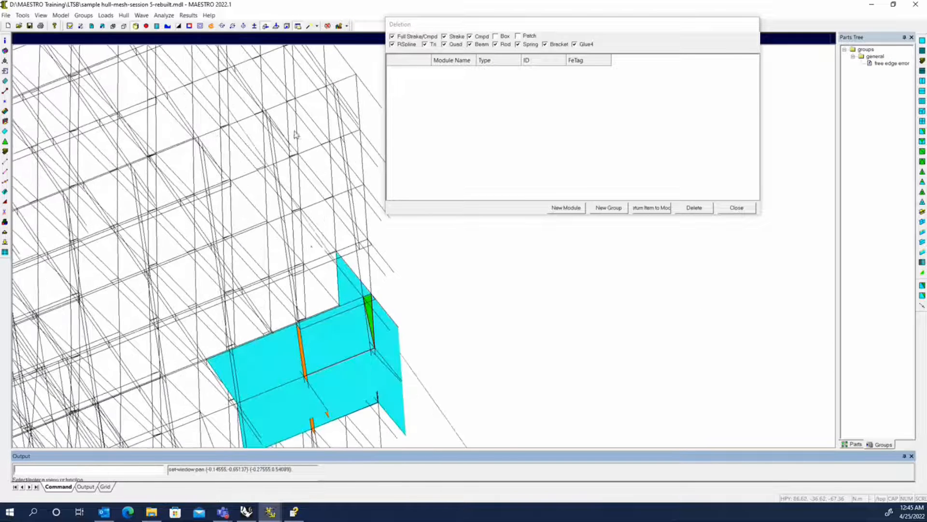
{"action": "scroll", "coordinate": [311, 249], "scroll_direction": "up", "scroll_amount": 4}
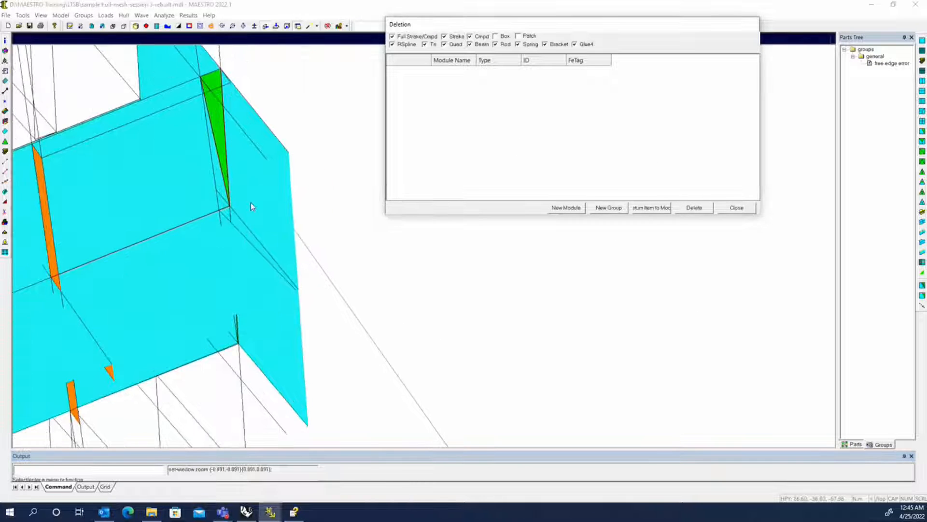
{"action": "left_click", "coordinate": [236, 219]}
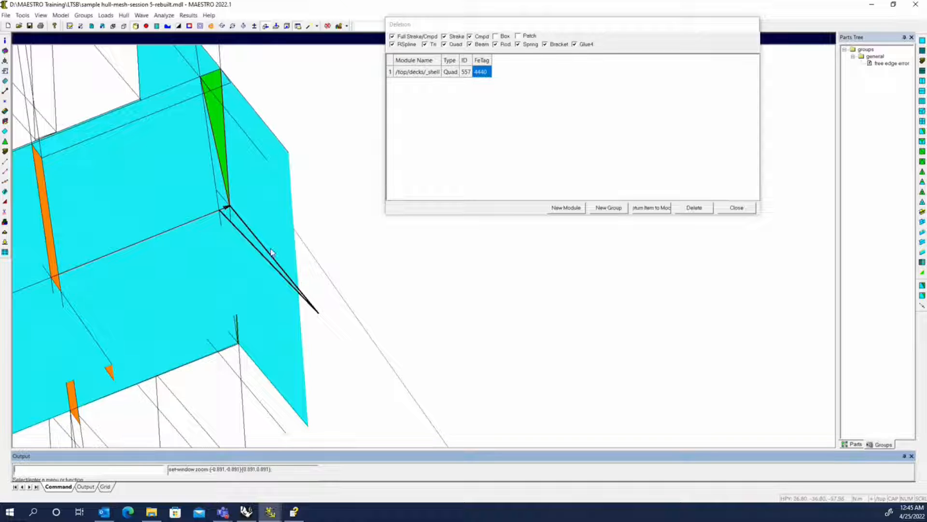
{"action": "left_click", "coordinate": [695, 208]}
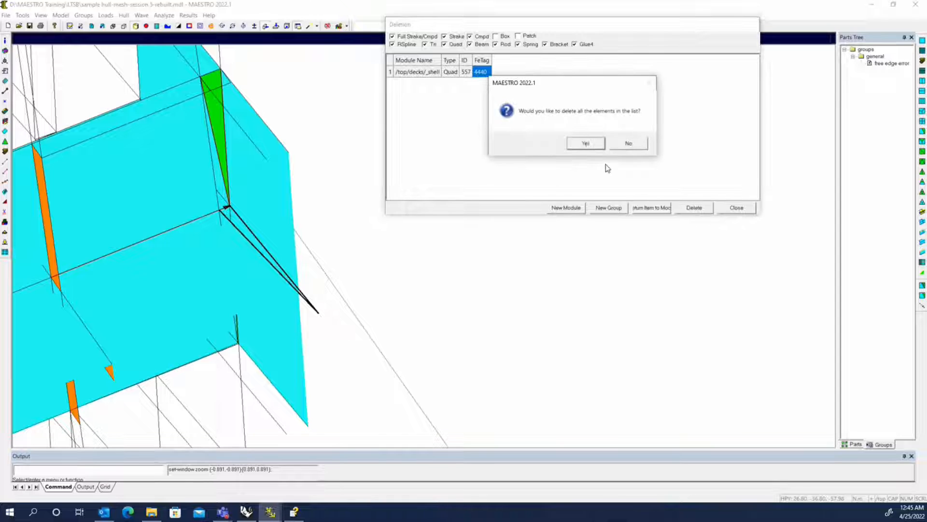
{"action": "left_click", "coordinate": [586, 143]}
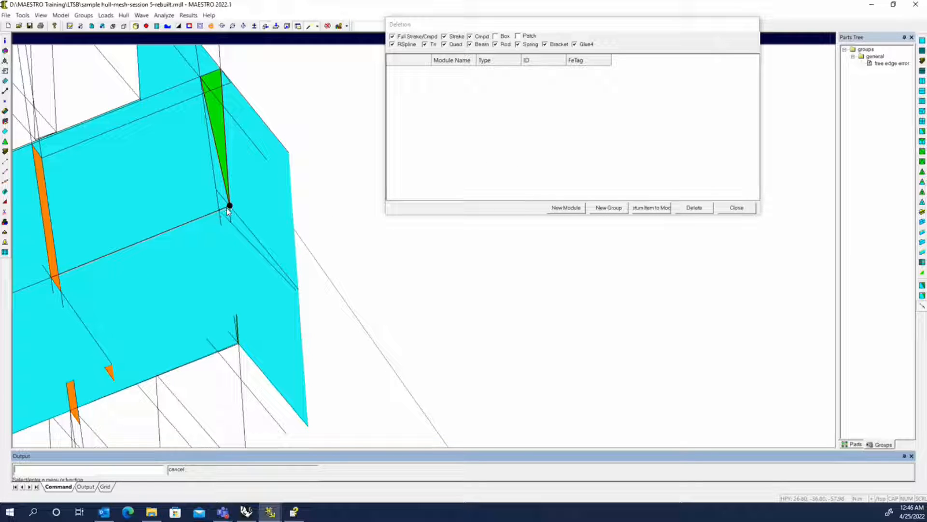
{"action": "left_click", "coordinate": [736, 207]}
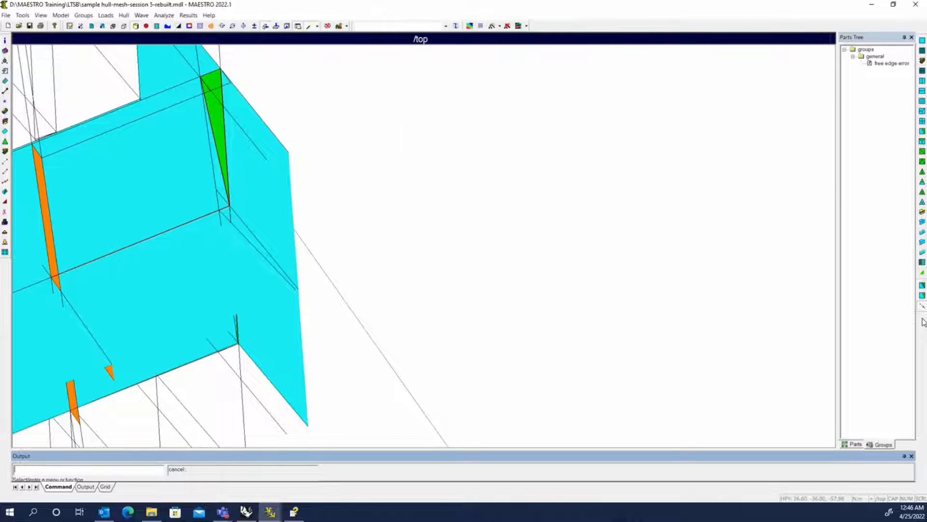
Step: Extend the corners of the adjacent deck and upper bulkhead quads to the shared shell node, making each one's part current
{"action": "left_click", "coordinate": [81, 26]}
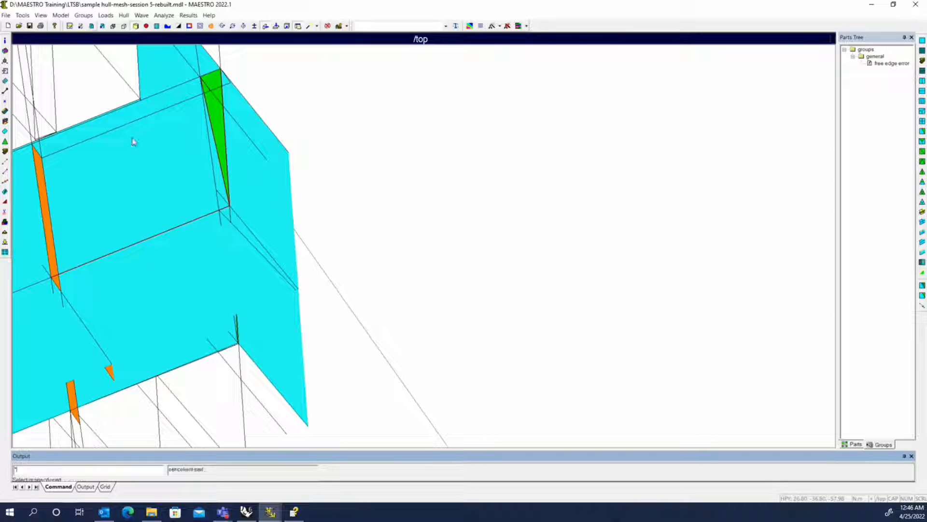
{"action": "left_click", "coordinate": [167, 269]}
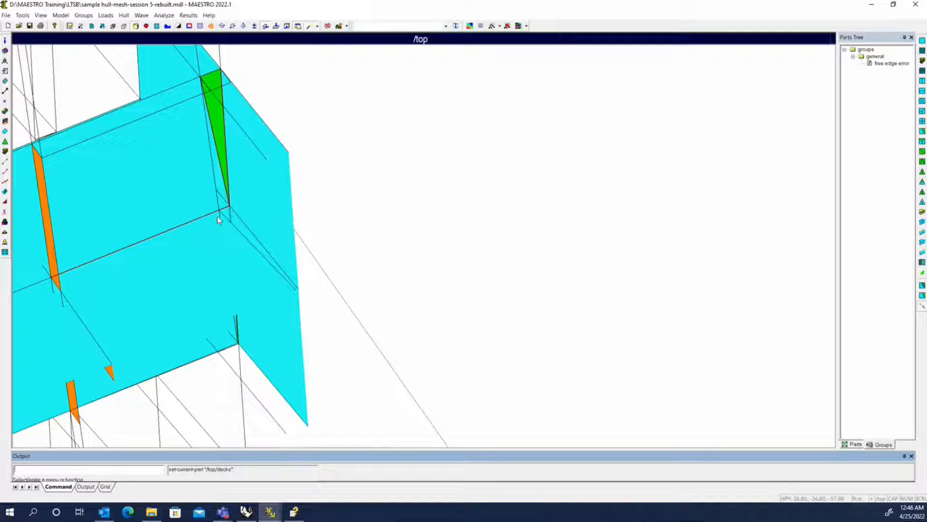
{"action": "left_click", "coordinate": [232, 205]}
{"action": "left_click", "coordinate": [82, 25]}
{"action": "left_click", "coordinate": [152, 158]}
{"action": "left_click", "coordinate": [921, 306]}
{"action": "scroll", "coordinate": [311, 228], "scroll_direction": "down", "scroll_amount": 3}
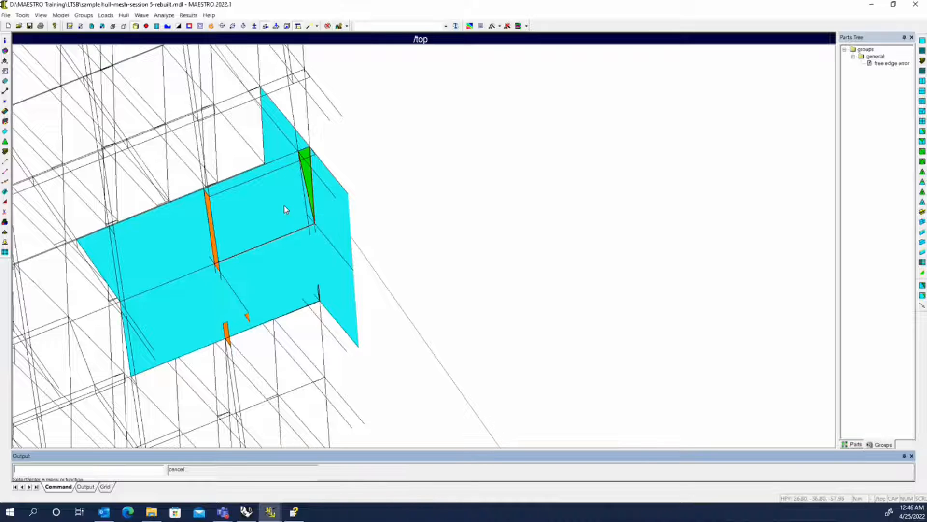
Step: Query bulkhead quad 187 and examine the element connections around the shared shell node from both sides
{"action": "scroll", "coordinate": [284, 205], "scroll_direction": "down", "scroll_amount": 1}
{"action": "scroll", "coordinate": [331, 284], "scroll_direction": "up", "scroll_amount": 2}
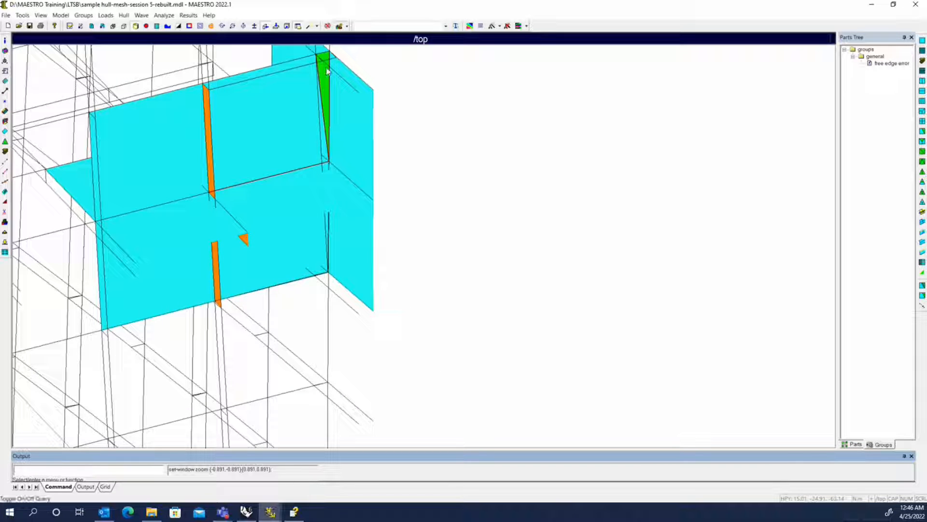
{"action": "mouse_move", "coordinate": [254, 158]}
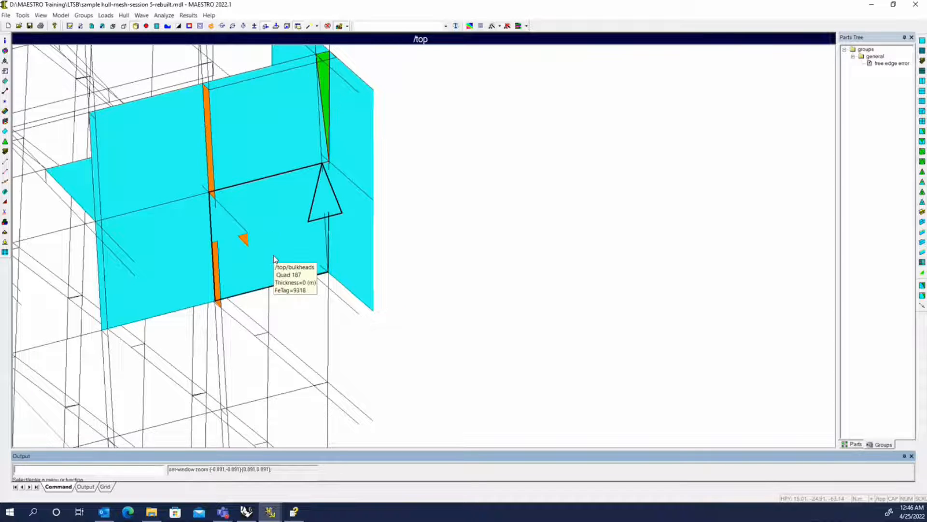
{"action": "scroll", "coordinate": [274, 254], "scroll_direction": "down", "scroll_amount": 1}
{"action": "scroll", "coordinate": [274, 255], "scroll_direction": "down", "scroll_amount": 6}
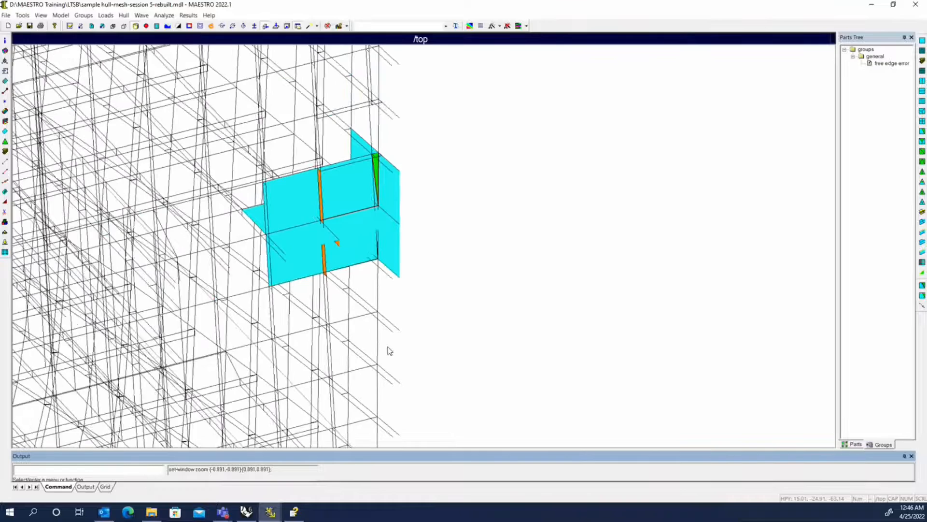
{"action": "middle_click_drag", "start_coordinate": [388, 346], "coordinate": [434, 259]}
{"action": "scroll", "coordinate": [434, 258], "scroll_direction": "up", "scroll_amount": 7}
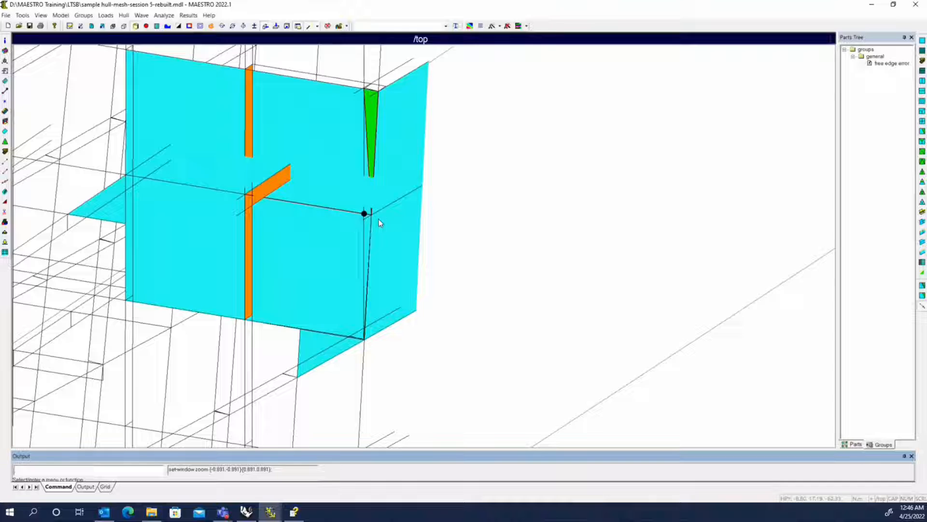
Step: Delete the cutting planes to bring back the full model
{"action": "scroll", "coordinate": [377, 215], "scroll_direction": "down", "scroll_amount": 8}
{"action": "mouse_move", "coordinate": [329, 216]}
{"action": "middle_mouse_down"}
{"action": "mouse_move", "coordinate": [558, 256]}
{"action": "mouse_move", "coordinate": [470, 217]}
{"action": "middle_mouse_up"}
{"action": "right_click", "coordinate": [406, 160]}
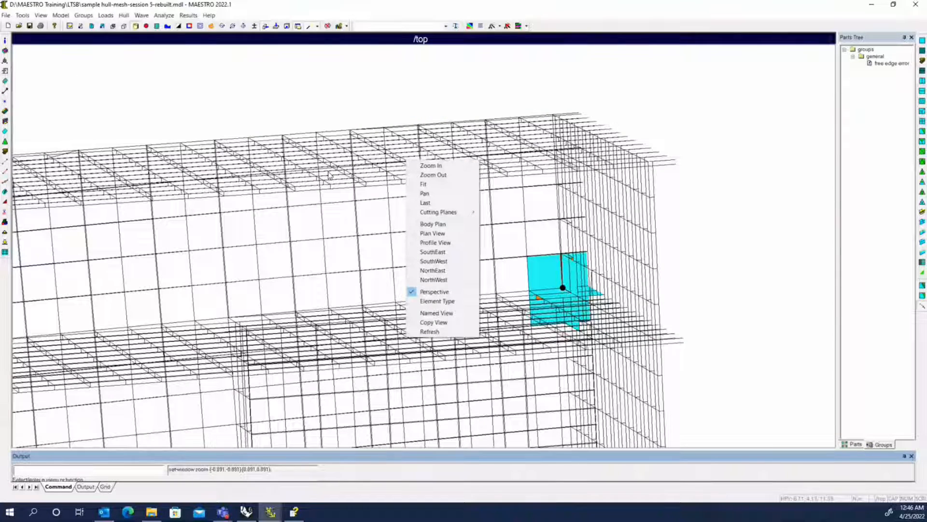
{"action": "mouse_move", "coordinate": [439, 212]}
{"action": "left_click", "coordinate": [512, 286]}
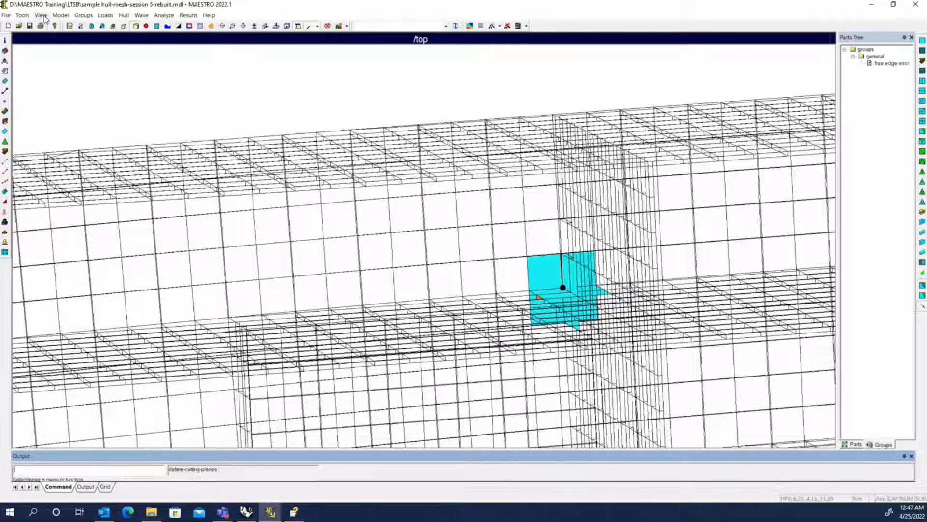
Step: Turn off the free edges display on the full hull model
{"action": "right_click", "coordinate": [207, 105]}
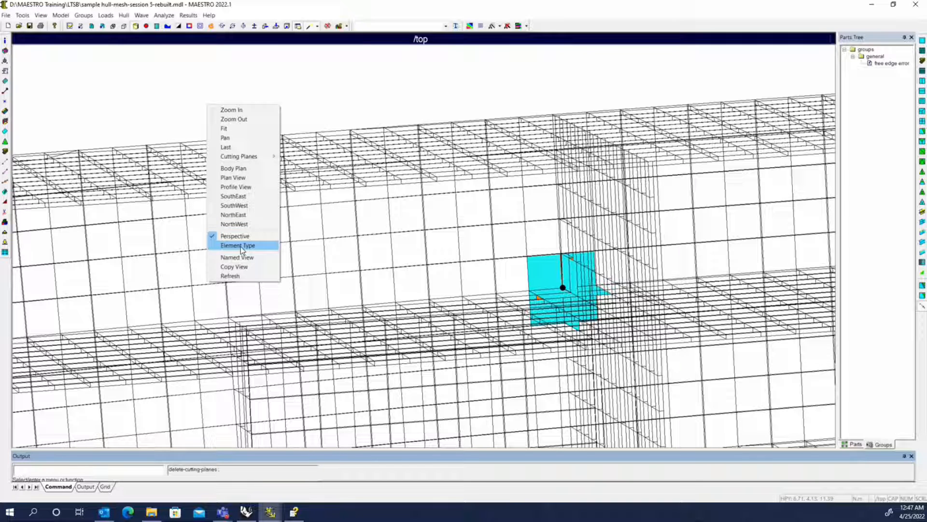
{"action": "left_click", "coordinate": [41, 15]}
{"action": "mouse_move", "coordinate": [54, 163]}
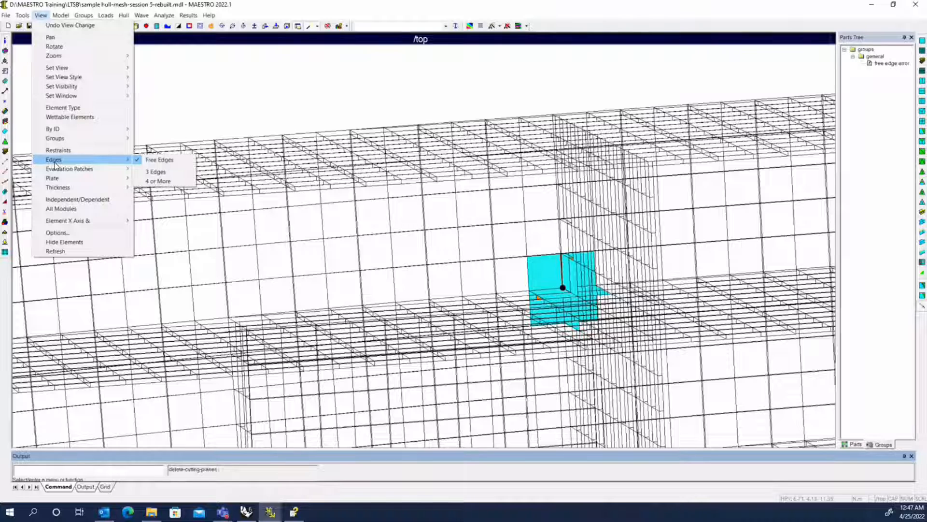
{"action": "right_click", "coordinate": [343, 224]}
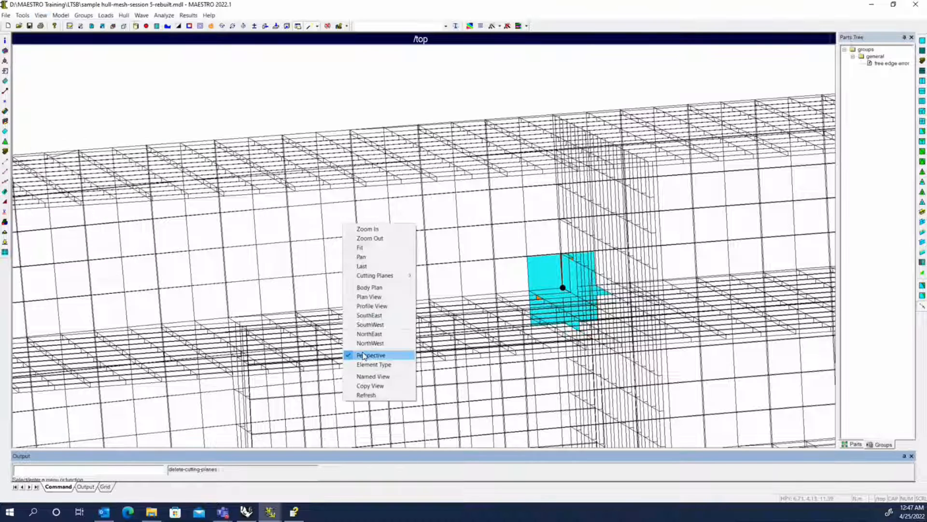
{"action": "left_click", "coordinate": [41, 15]}
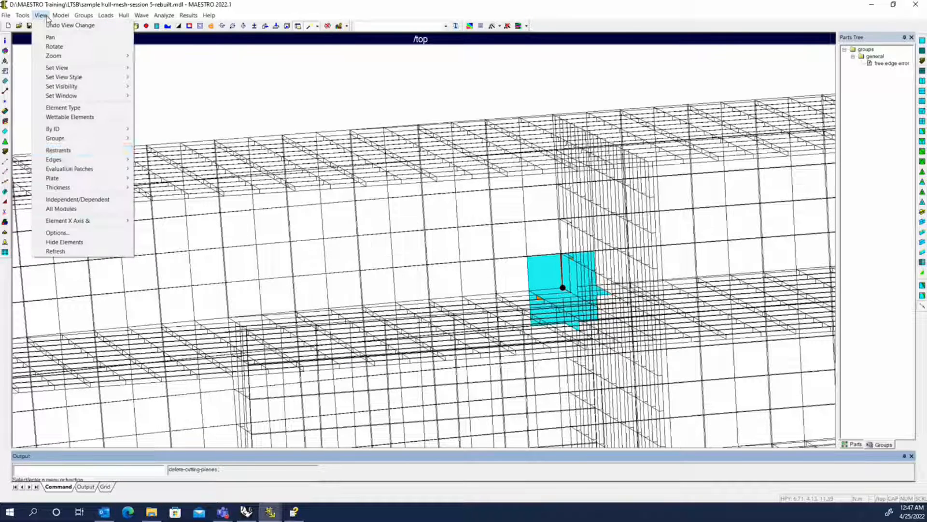
{"action": "mouse_move", "coordinate": [70, 161]}
{"action": "left_click", "coordinate": [176, 160]}
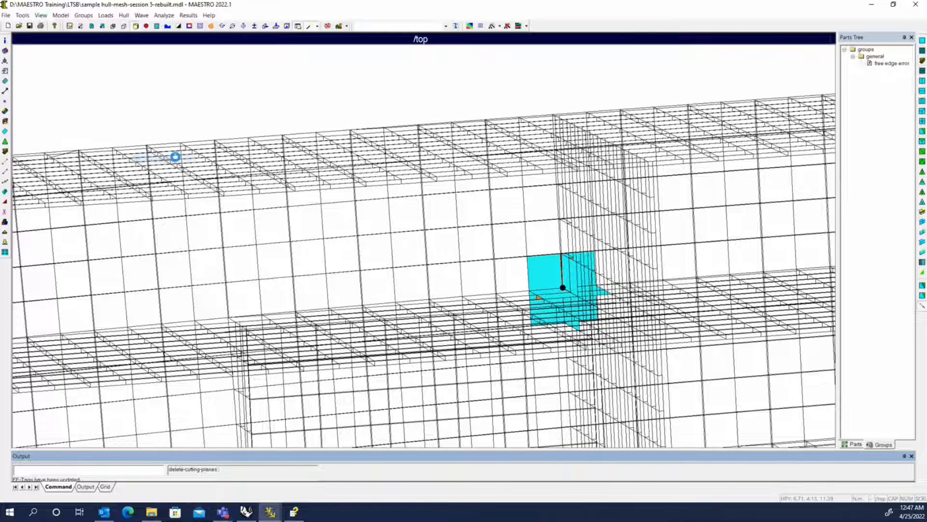
Step: Rerun the free edges check without gathering the elements into a General group, and search them for possible modeling errors
{"action": "left_click", "coordinate": [41, 16]}
{"action": "mouse_move", "coordinate": [73, 143]}
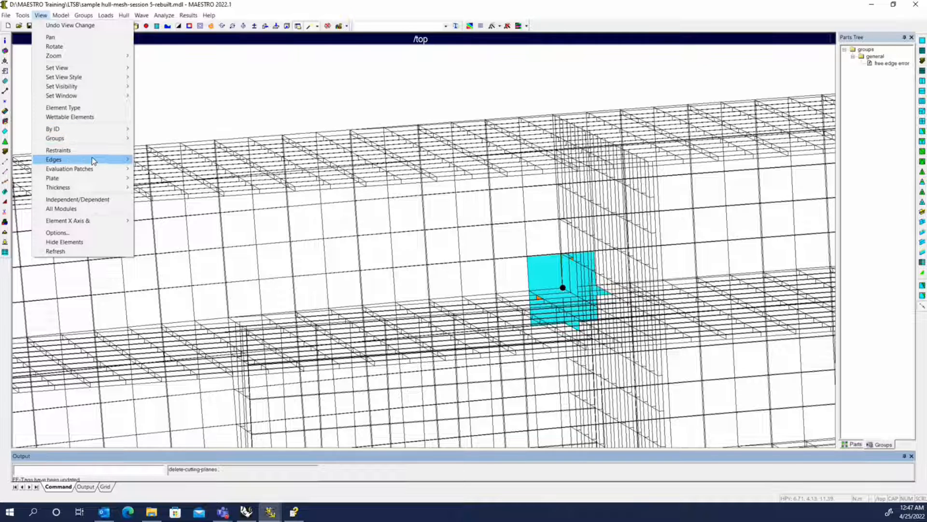
{"action": "mouse_move", "coordinate": [101, 159]}
{"action": "left_click", "coordinate": [159, 160]}
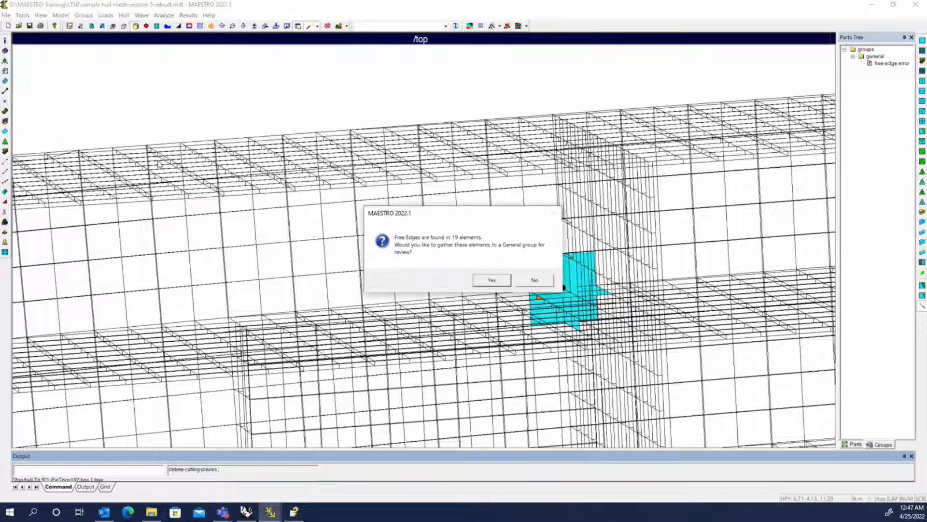
{"action": "left_click", "coordinate": [528, 285]}
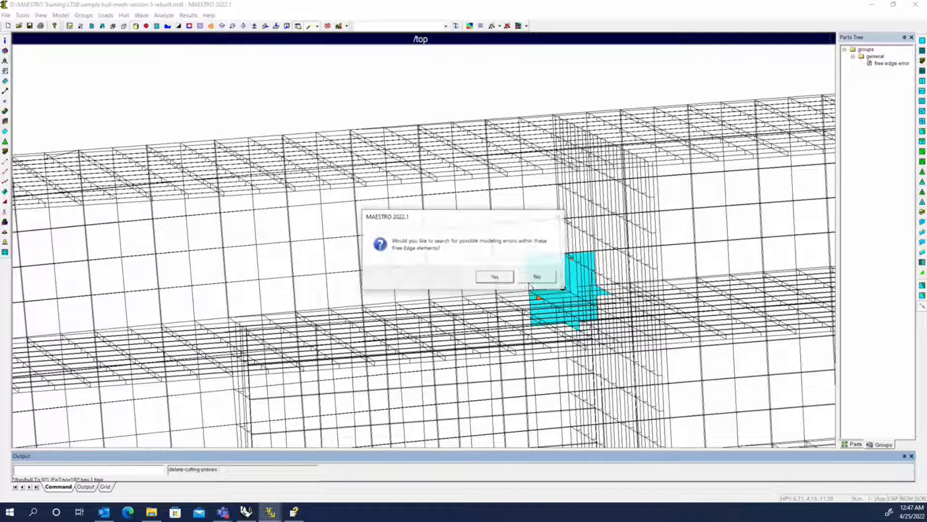
{"action": "left_click", "coordinate": [495, 276]}
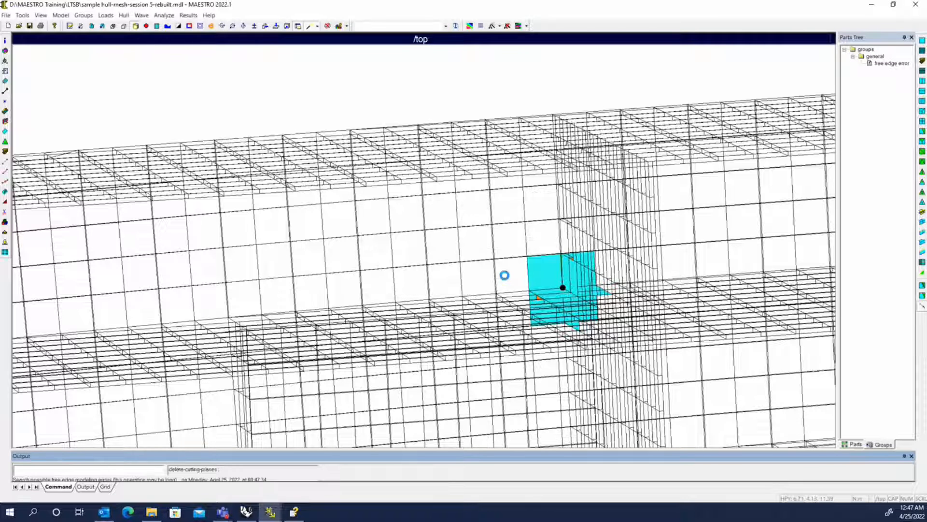